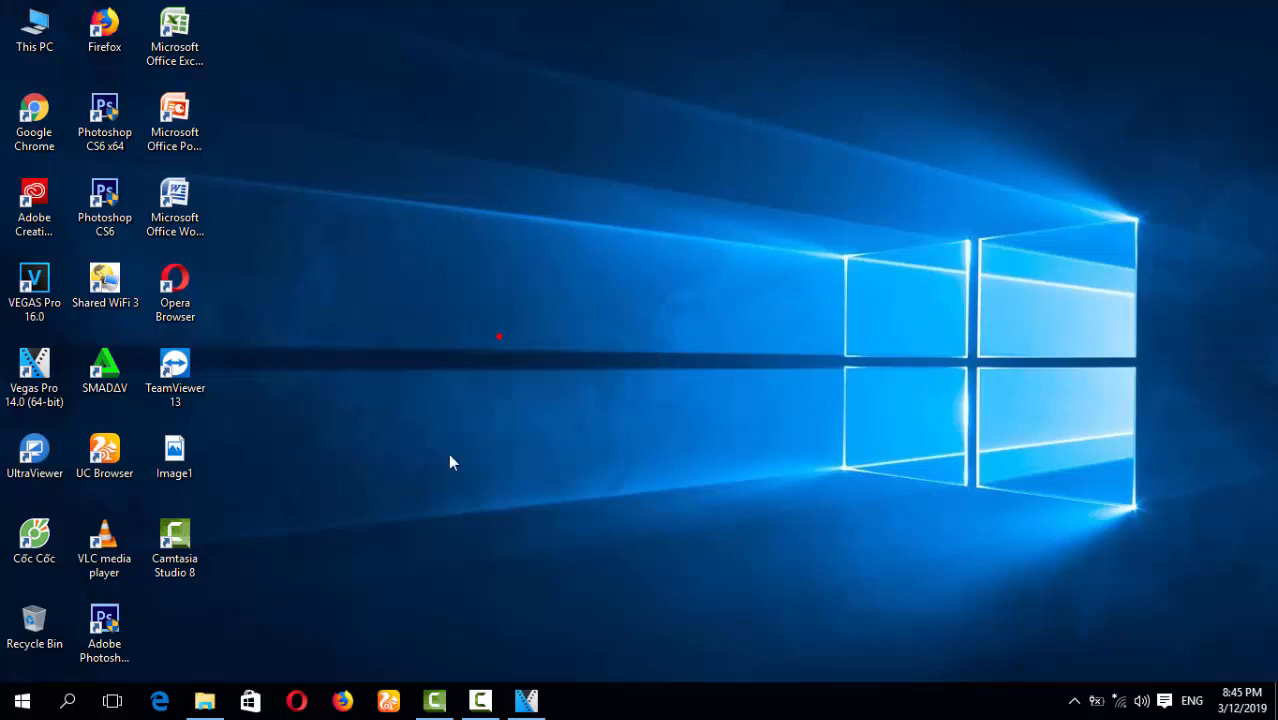
right_click(401, 363)
click(432, 420)
right_click(428, 271)
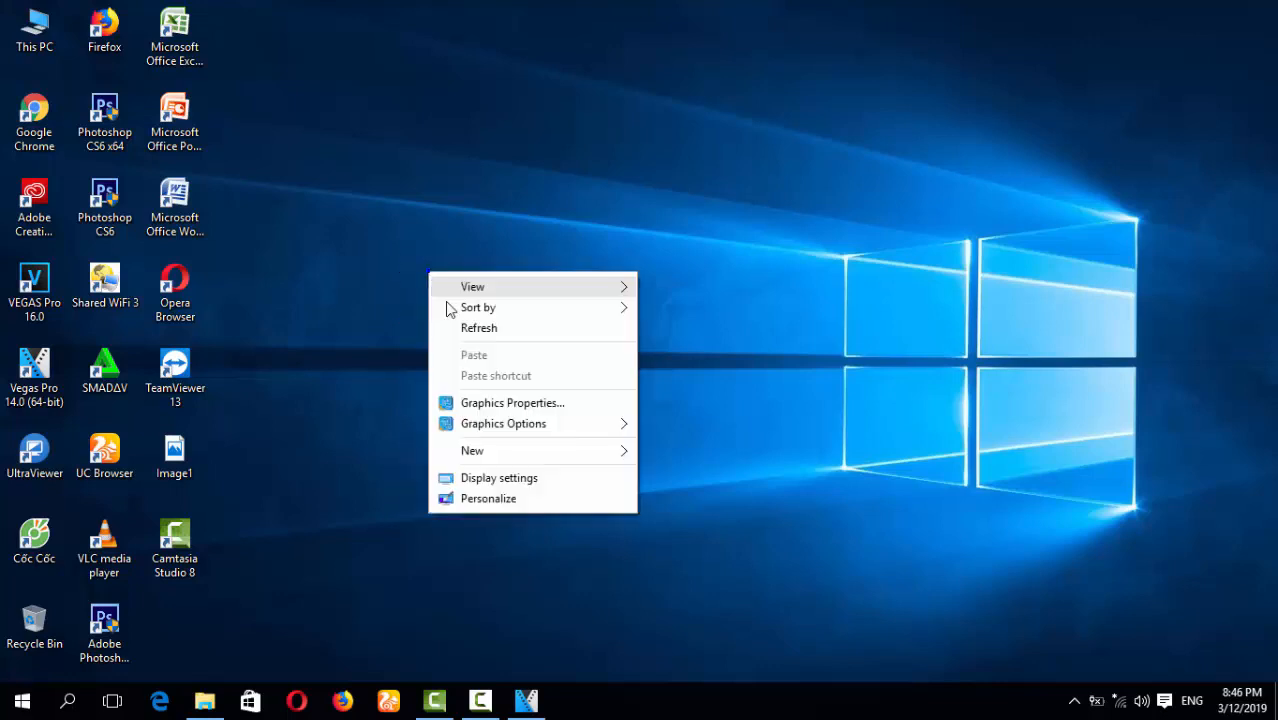
click(464, 332)
right_click(430, 296)
click(471, 346)
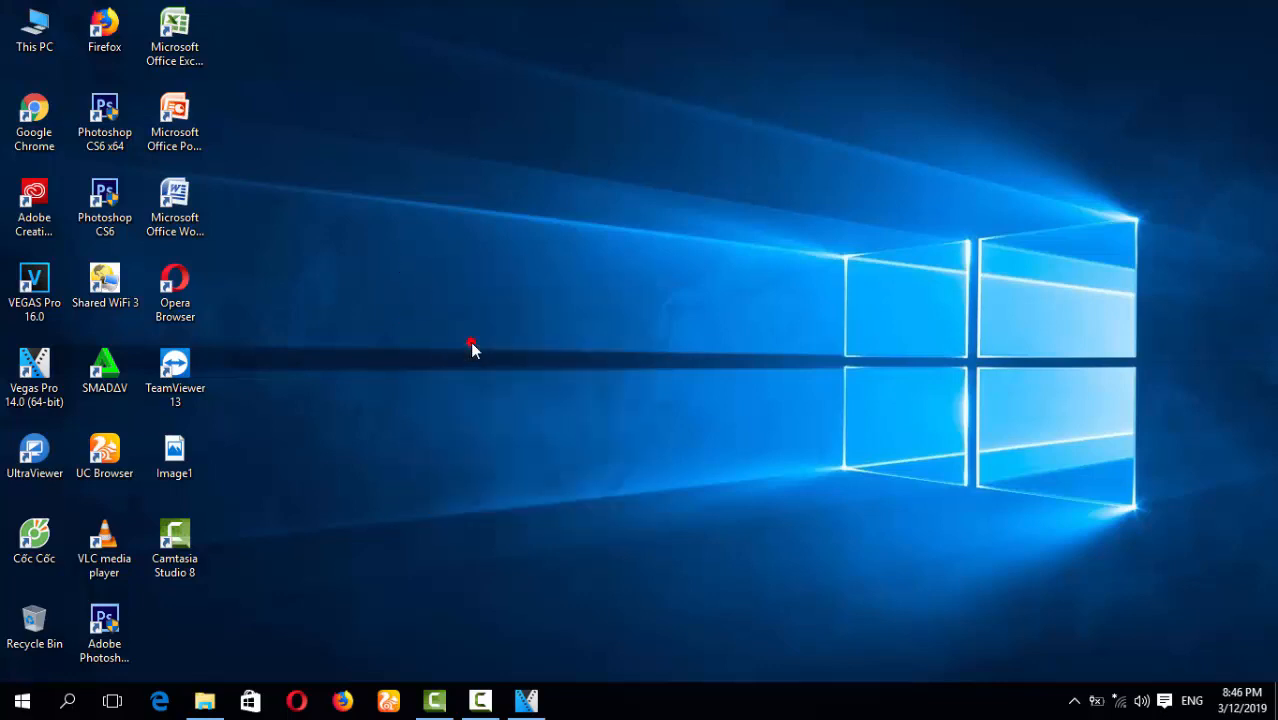
right_click(406, 300)
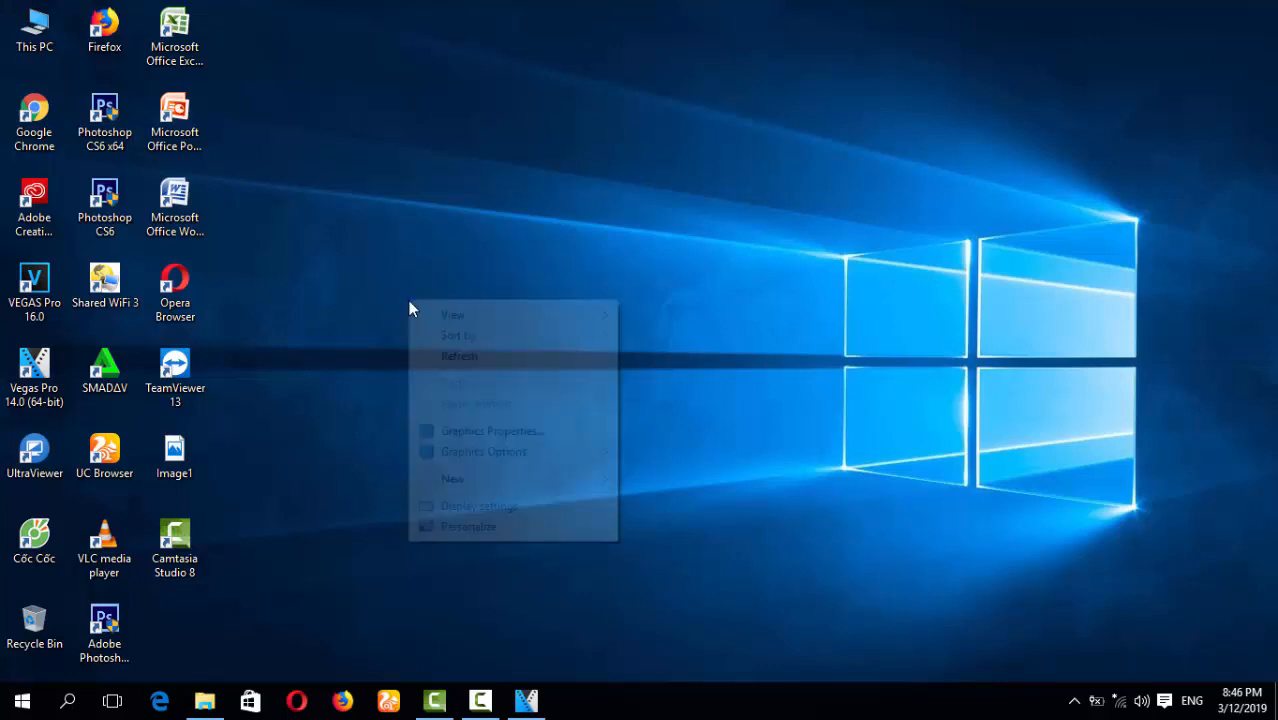
click(443, 354)
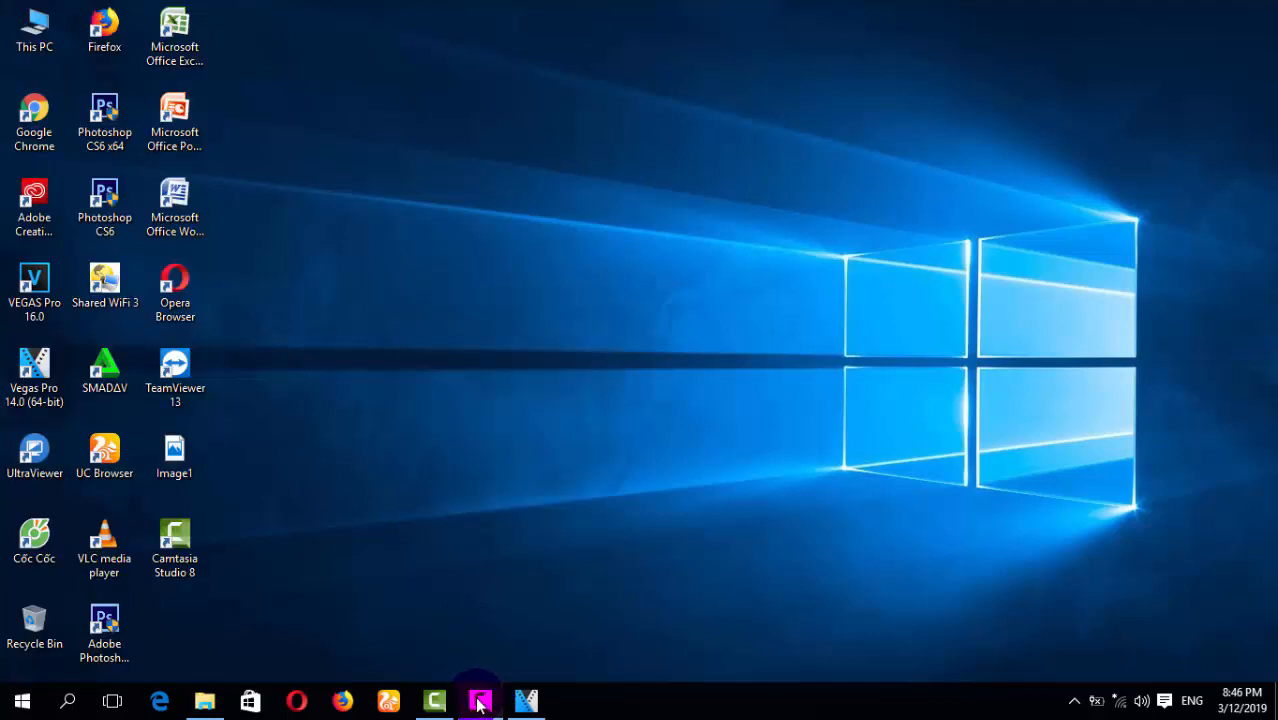
right_click(434, 313)
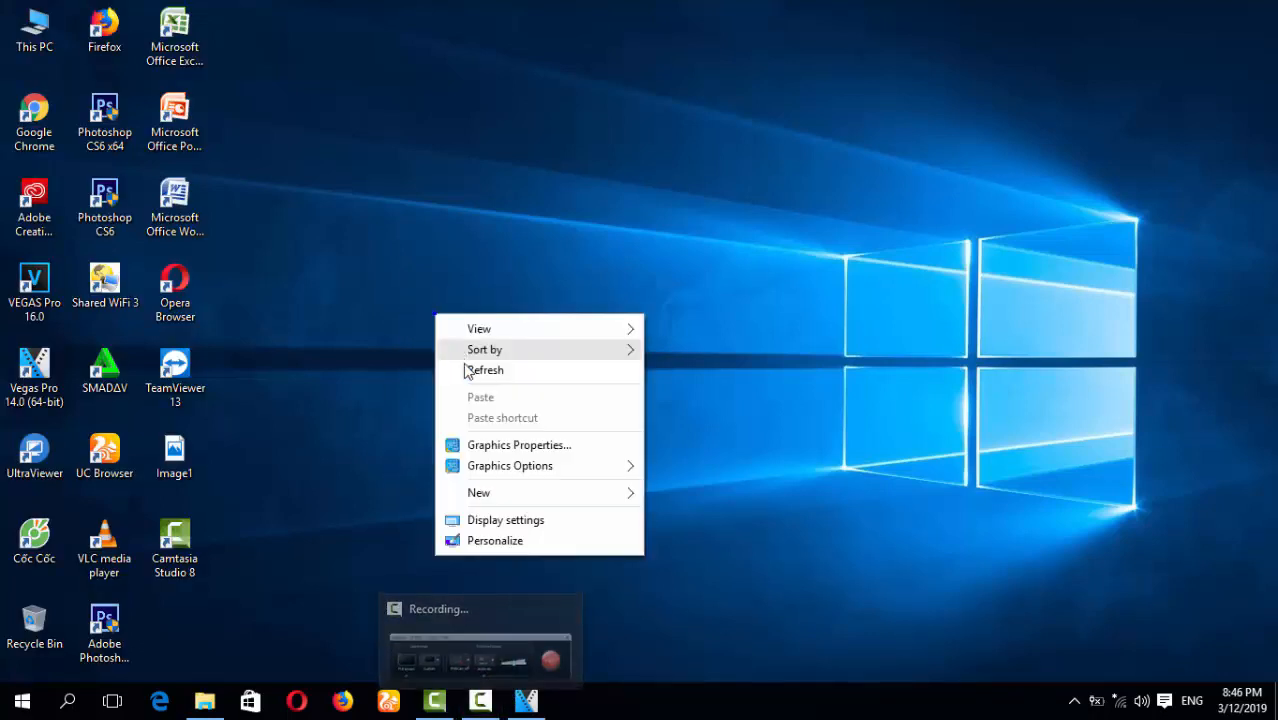
click(469, 372)
right_click(437, 300)
click(472, 362)
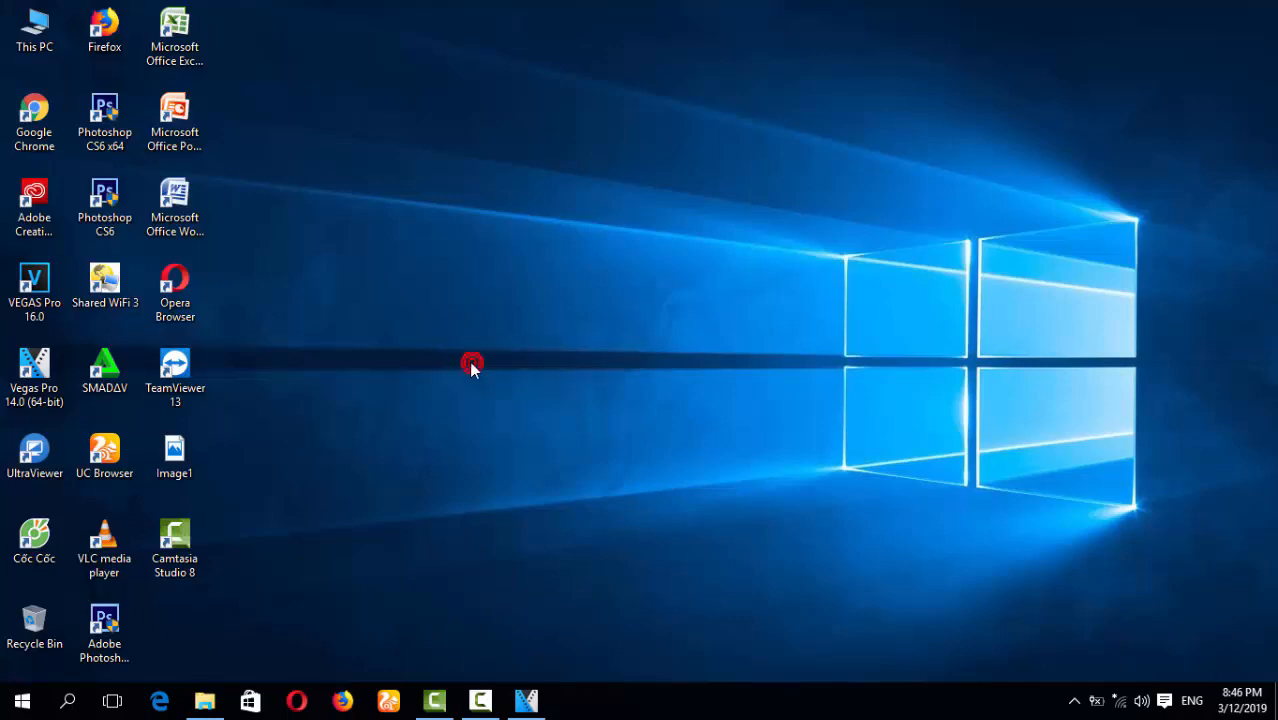
right_click(456, 331)
click(490, 384)
right_click(458, 268)
click(485, 323)
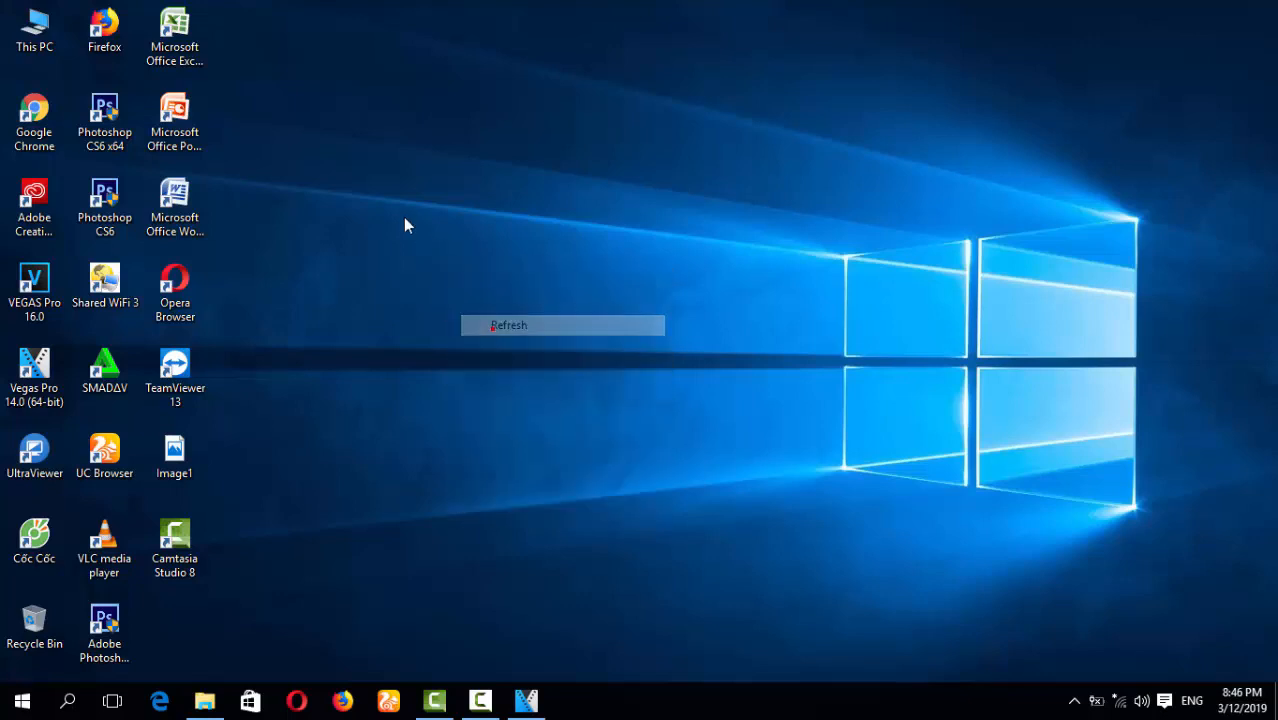
right_click(403, 217)
click(442, 276)
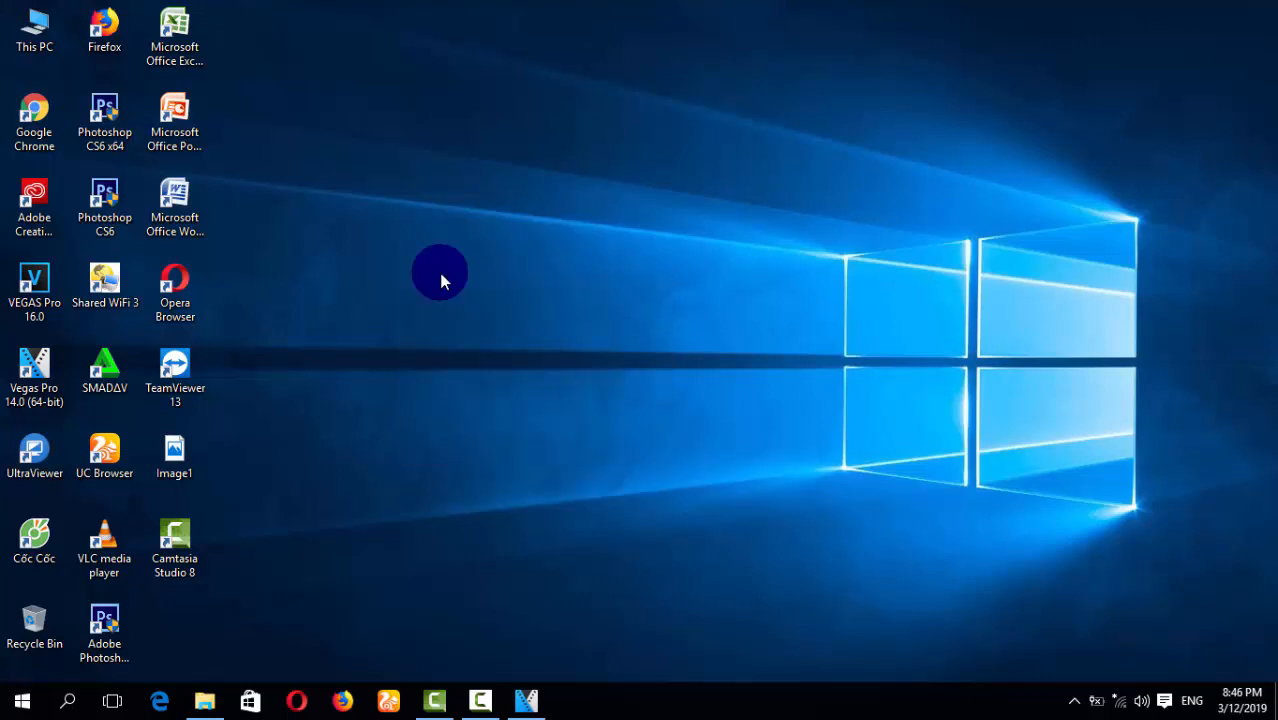
right_click(440, 275)
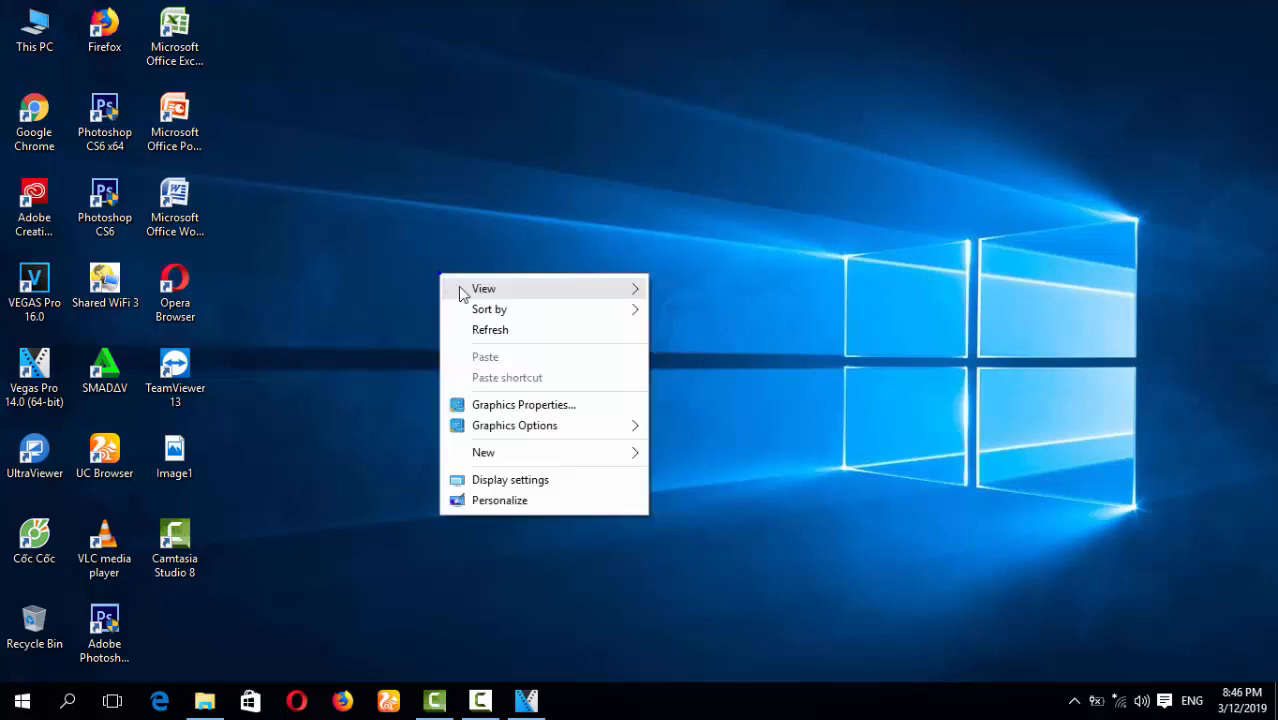
click(480, 330)
right_click(441, 242)
click(476, 294)
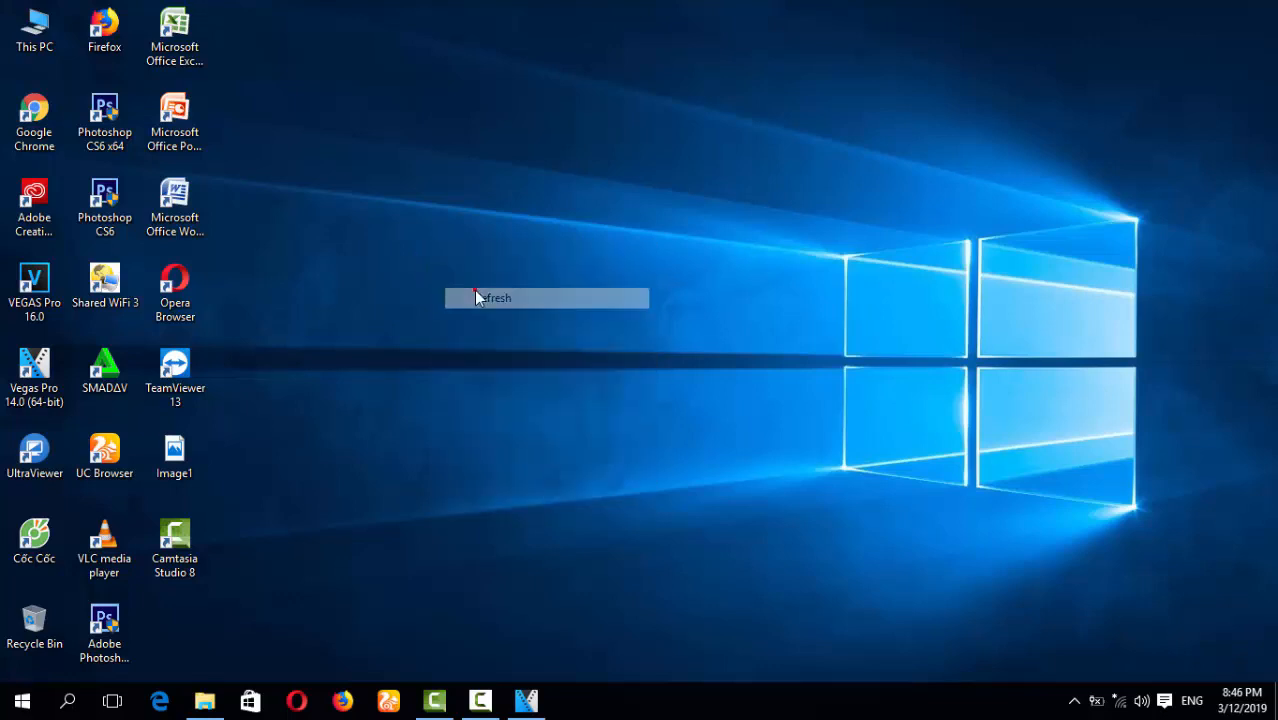
Launch Photoshop CS6 x64 from its desktop shortcut
right_click(113, 133)
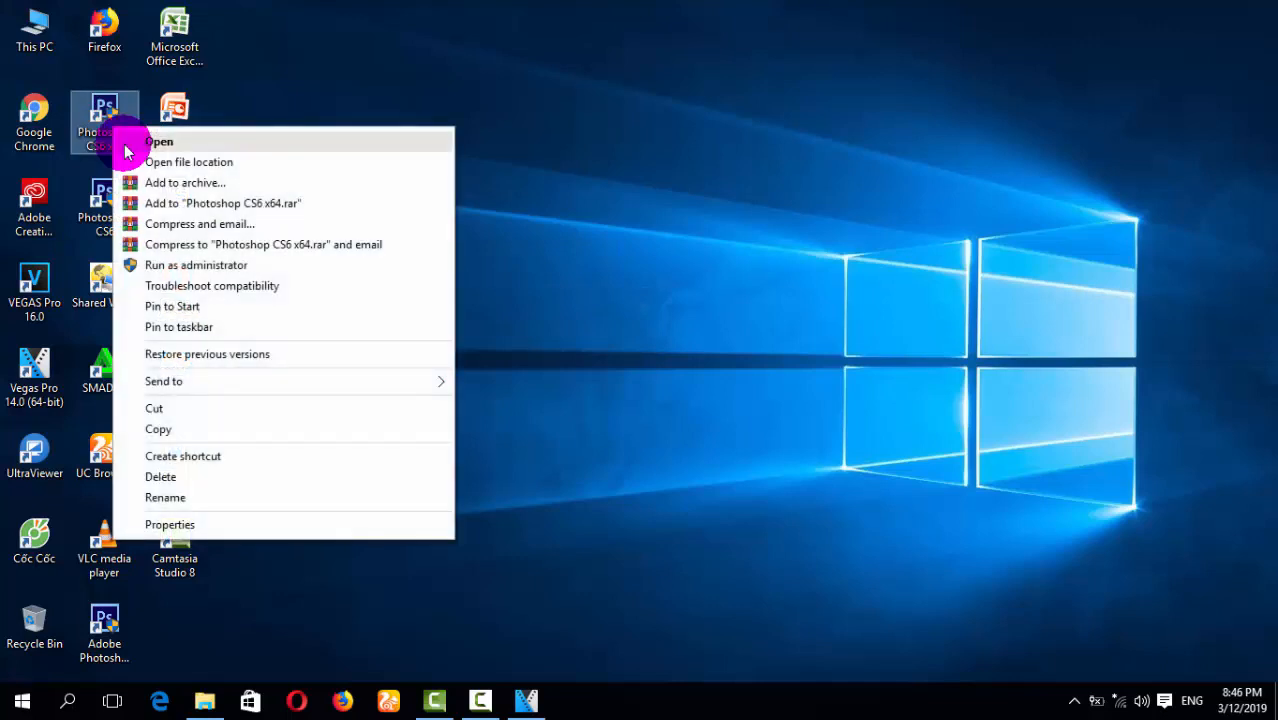
click(125, 140)
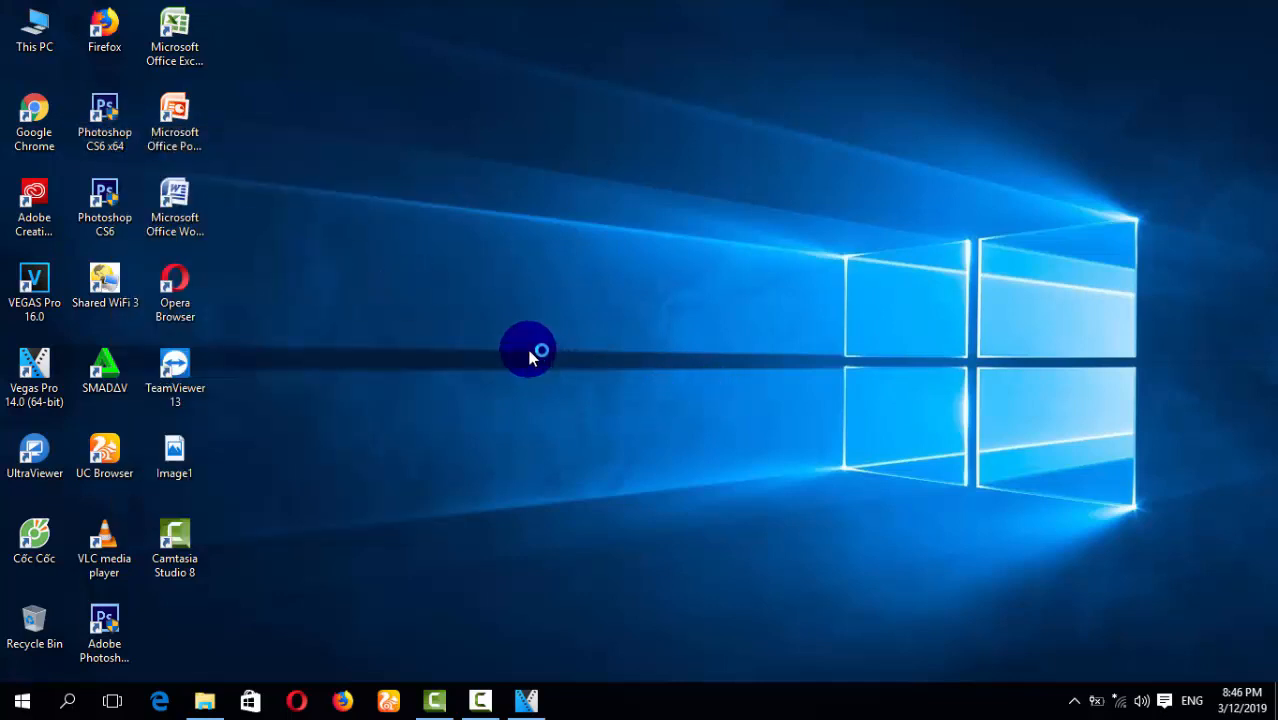
right_click(533, 188)
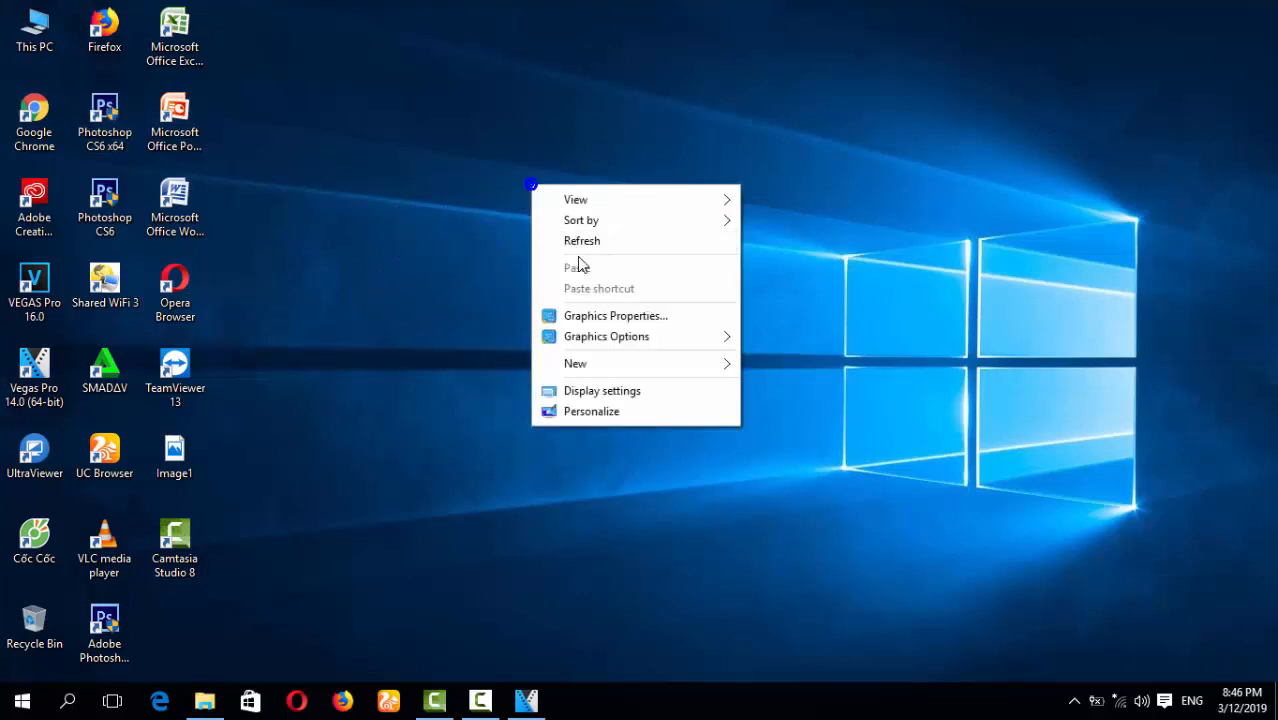
click(580, 242)
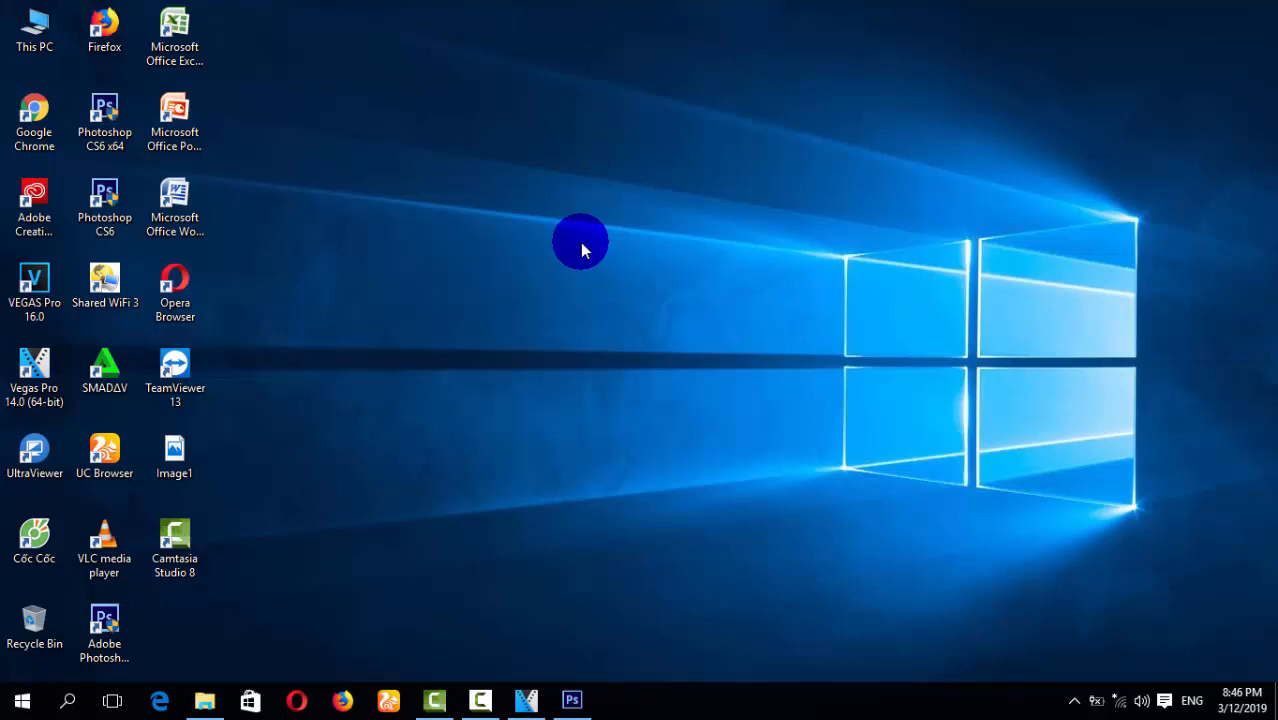
right_click(584, 244)
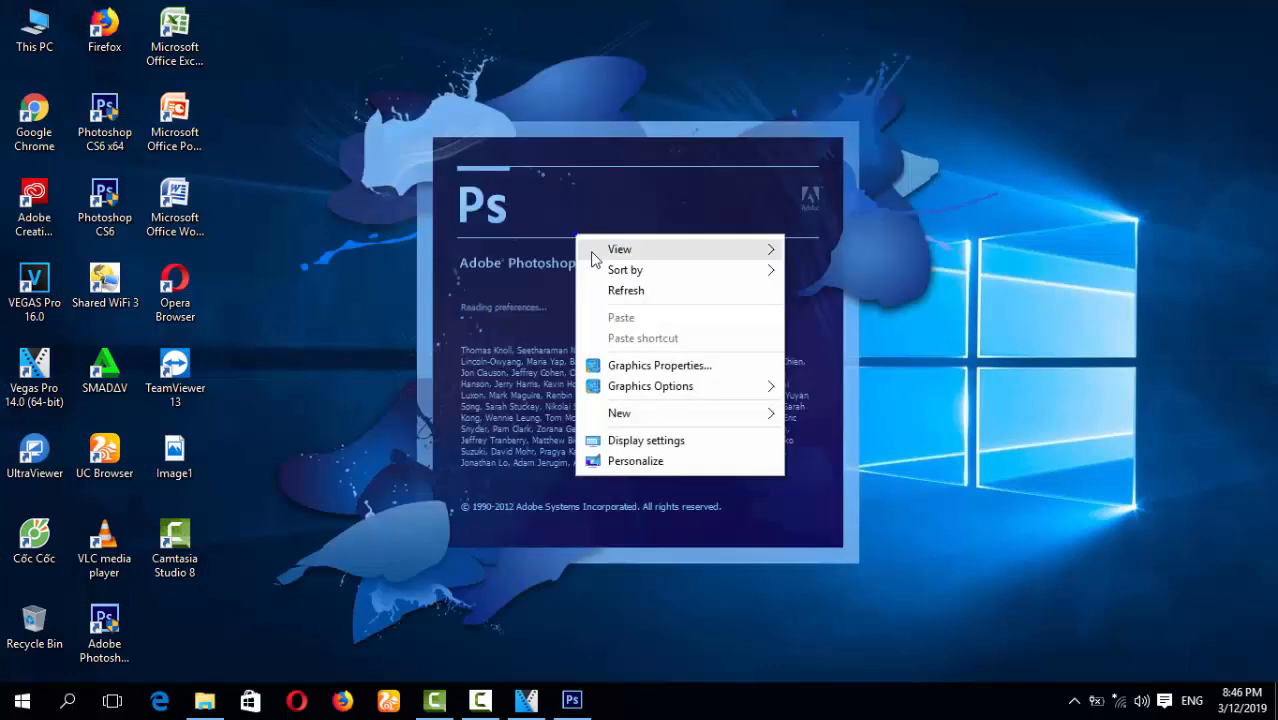
click(608, 288)
right_click(986, 318)
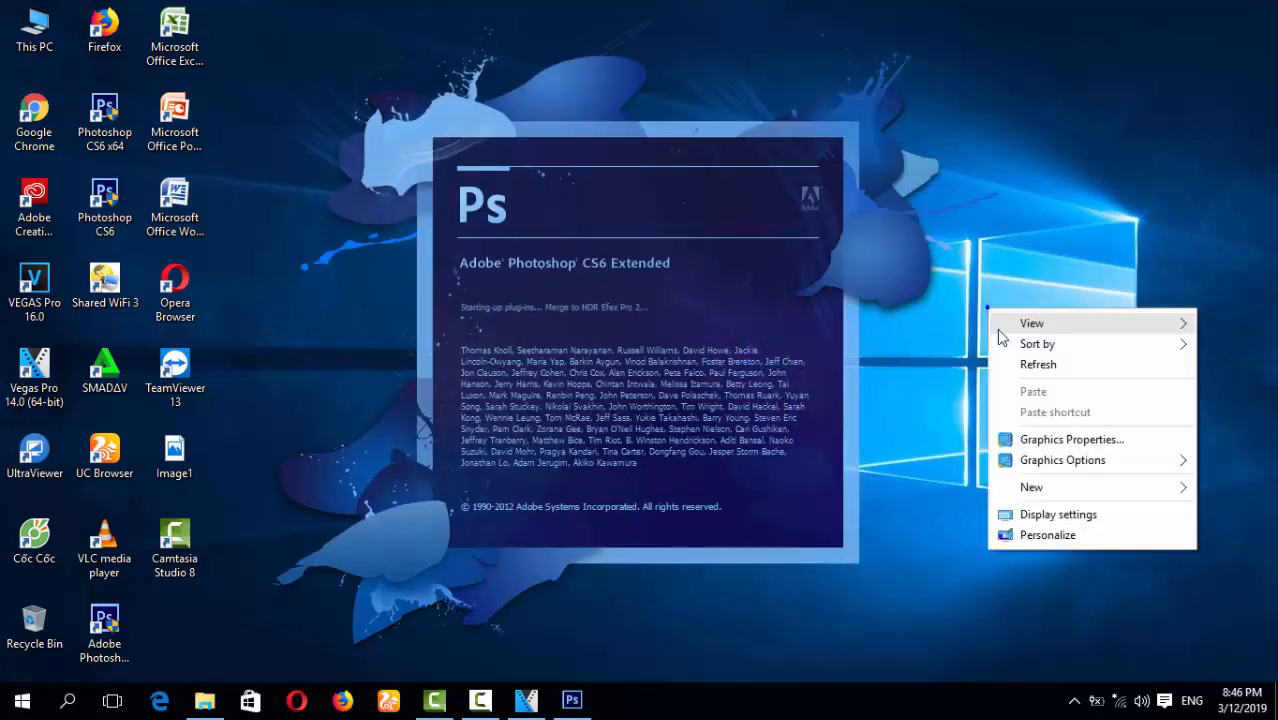
click(1010, 365)
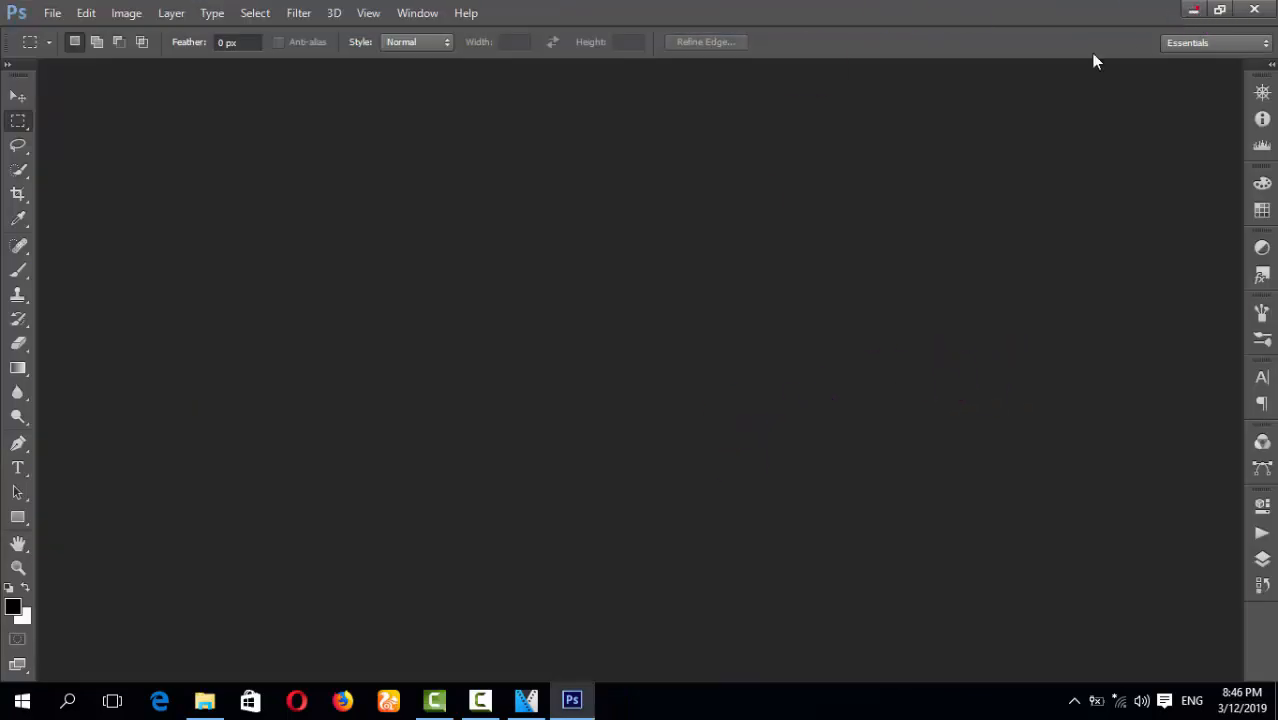
click(1193, 9)
right_click(426, 174)
right_click(462, 234)
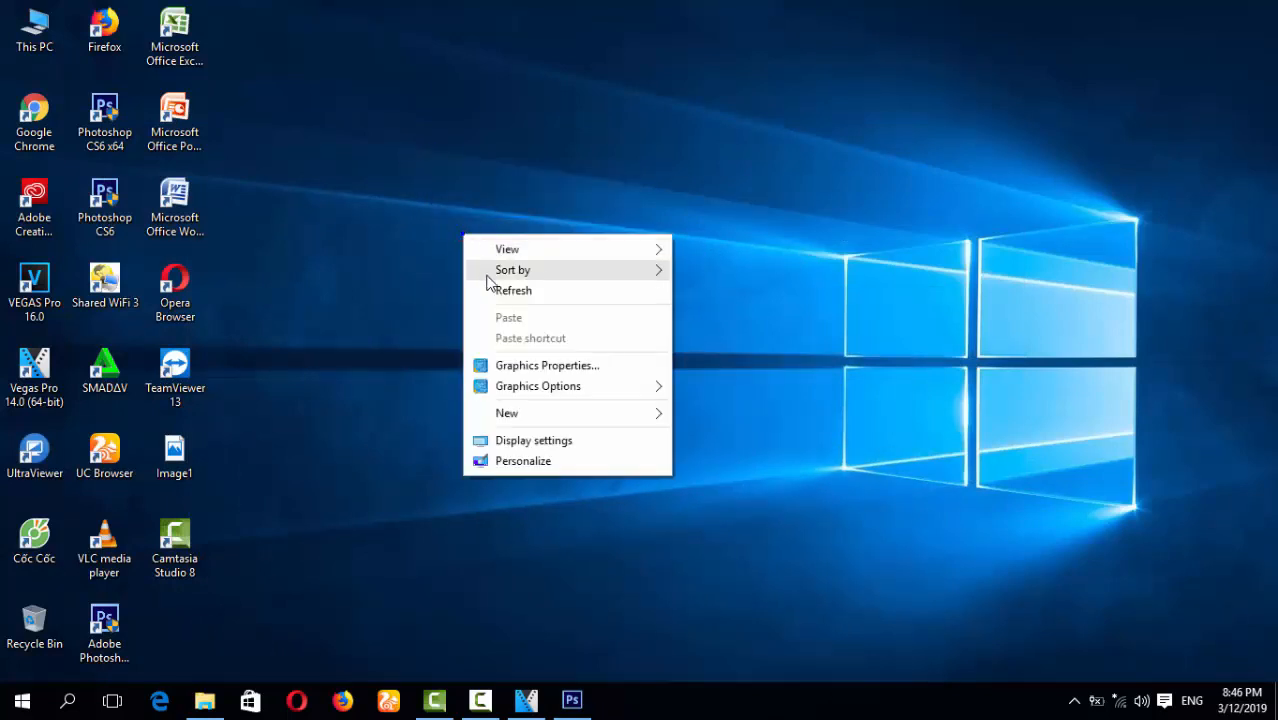
click(492, 286)
mouse_move(584, 699)
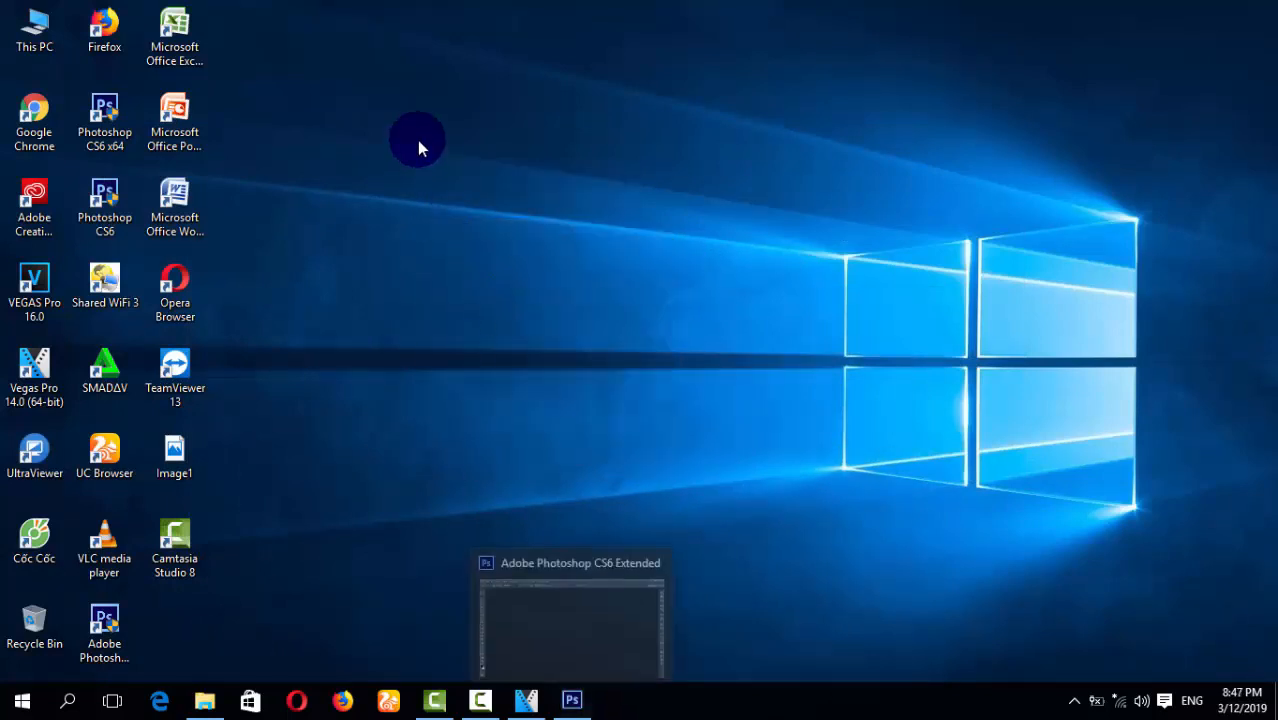
click(570, 620)
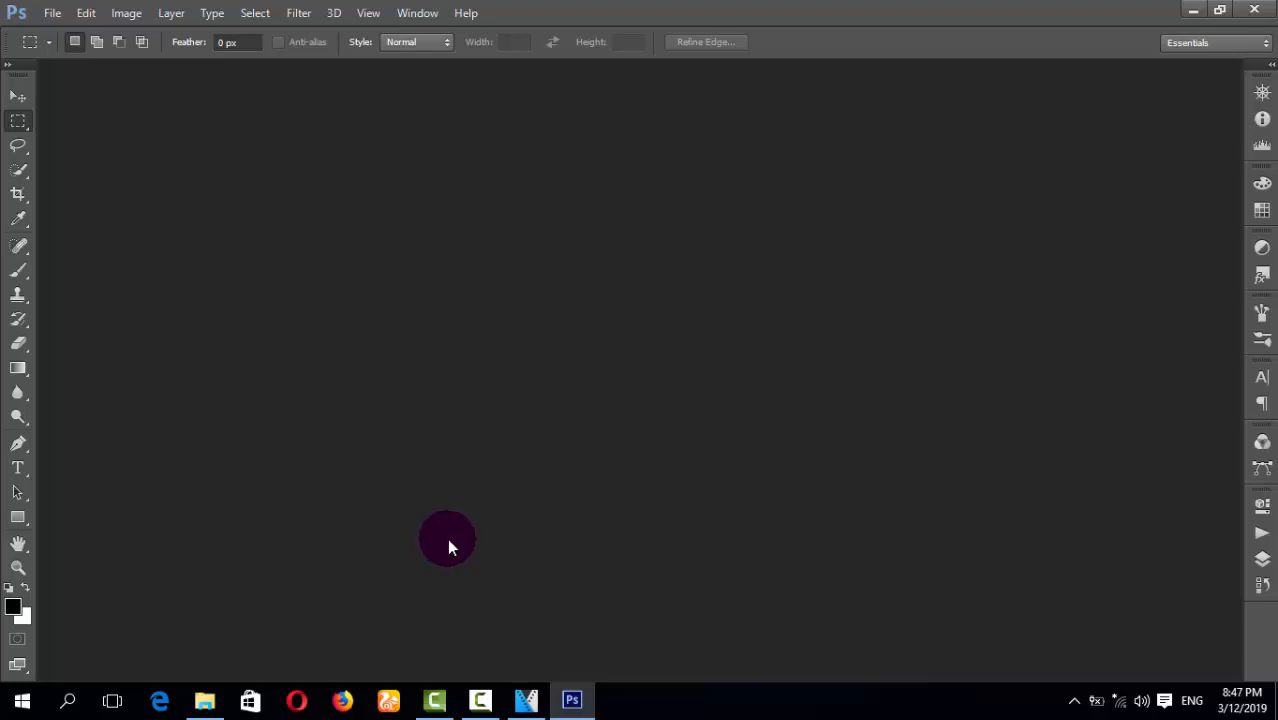
click(1190, 10)
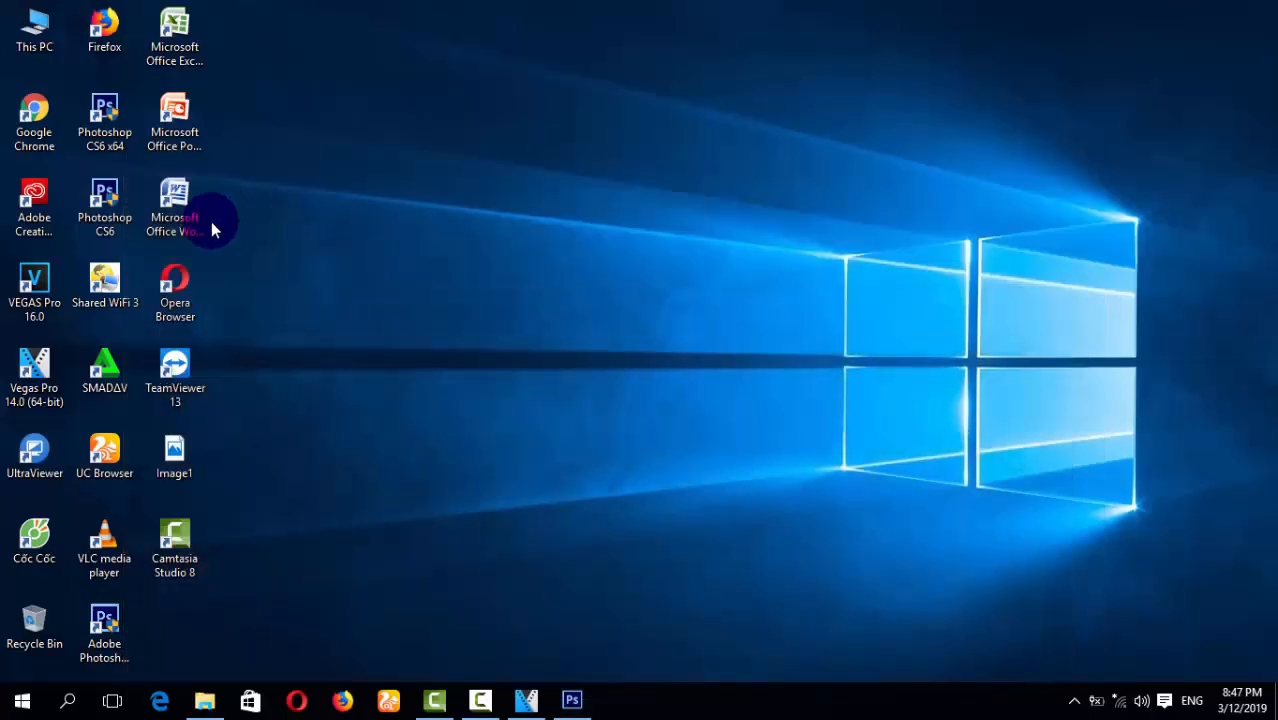
right_click(423, 138)
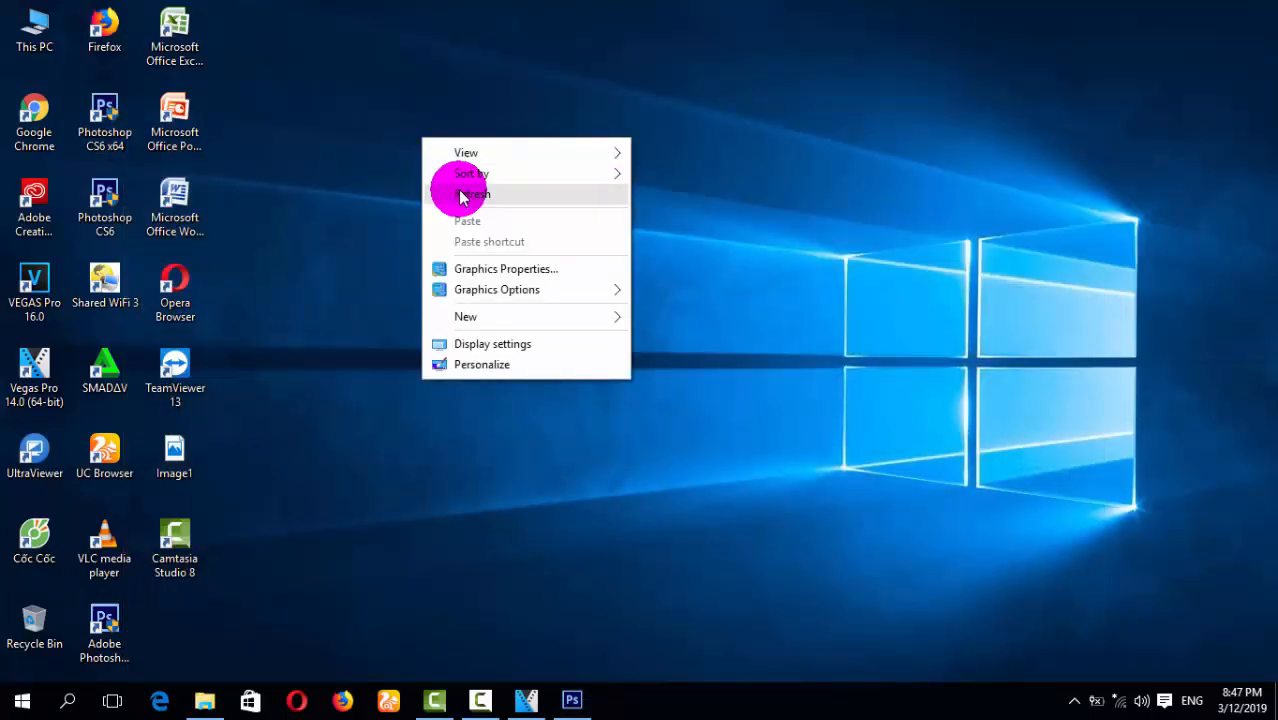
click(460, 190)
click(573, 700)
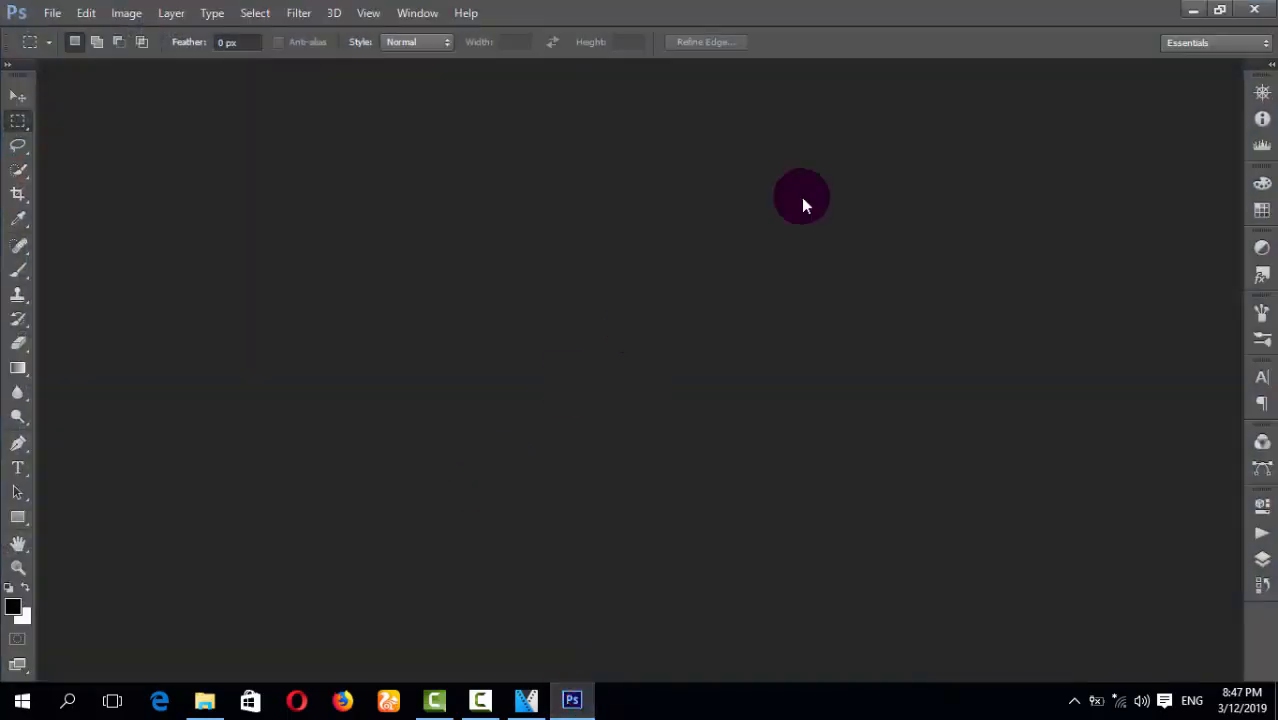
click(1195, 9)
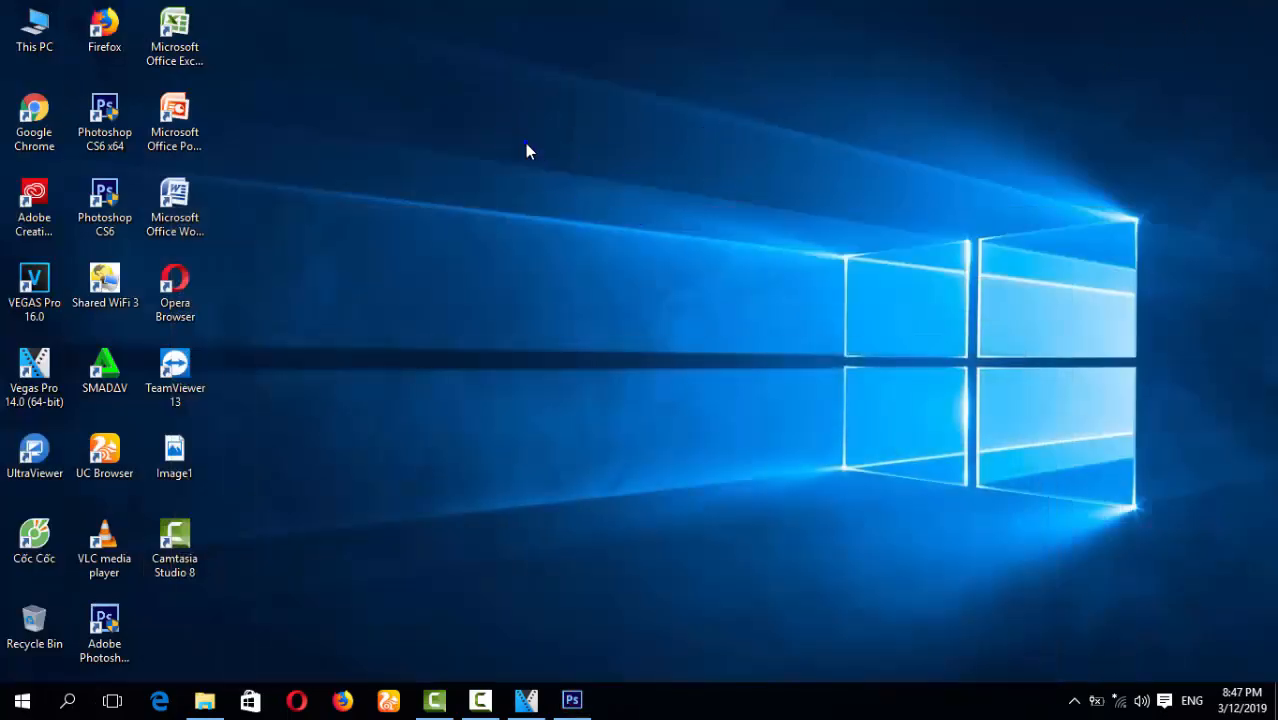
right_click(527, 150)
click(542, 200)
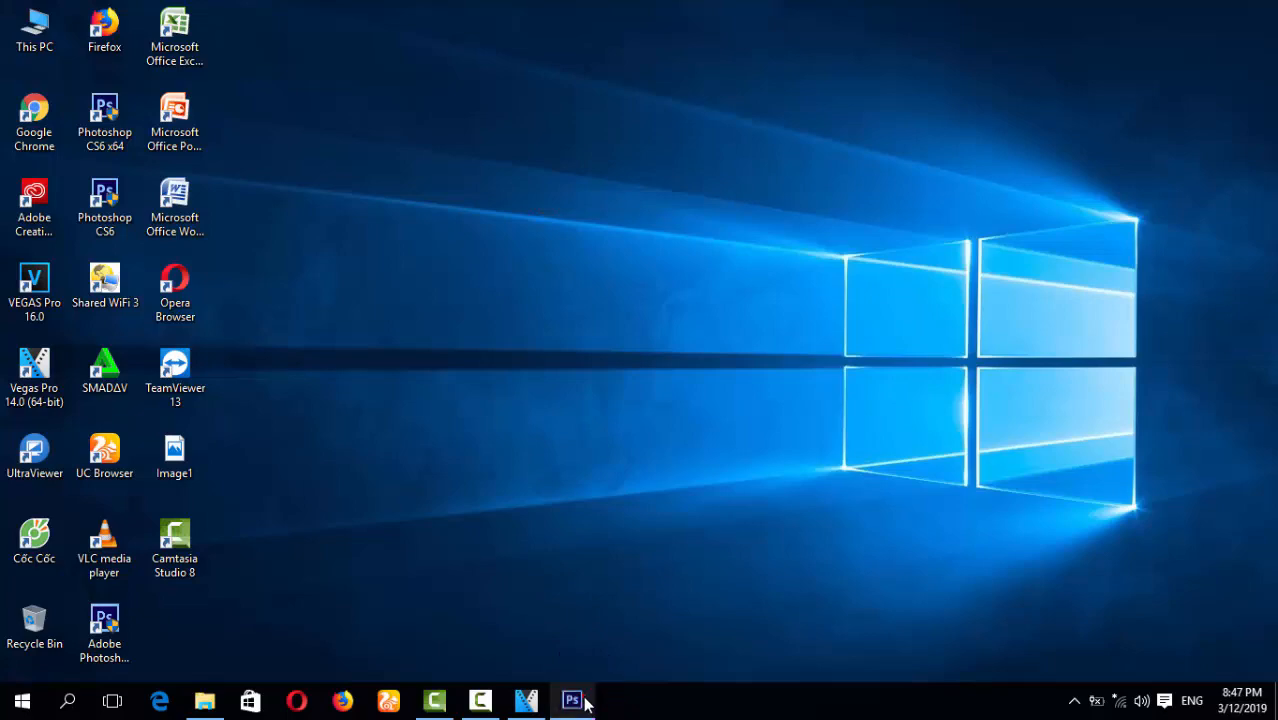
click(573, 700)
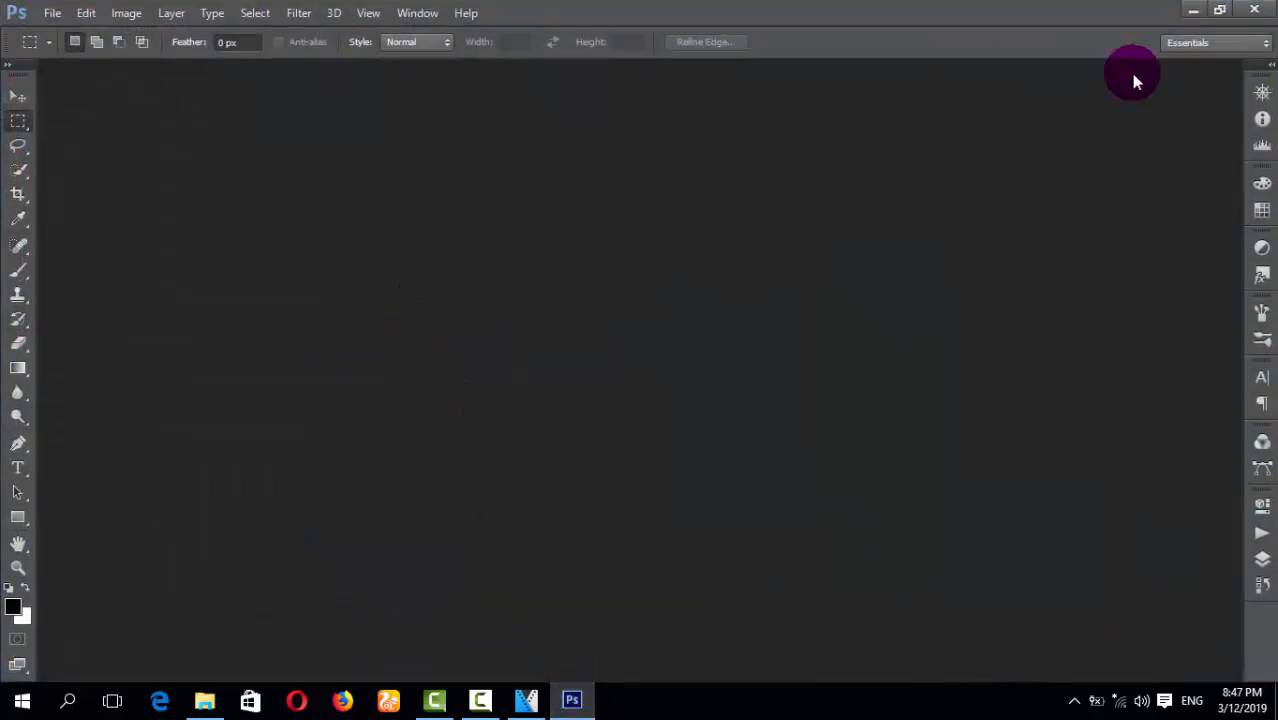
click(1192, 9)
click(527, 700)
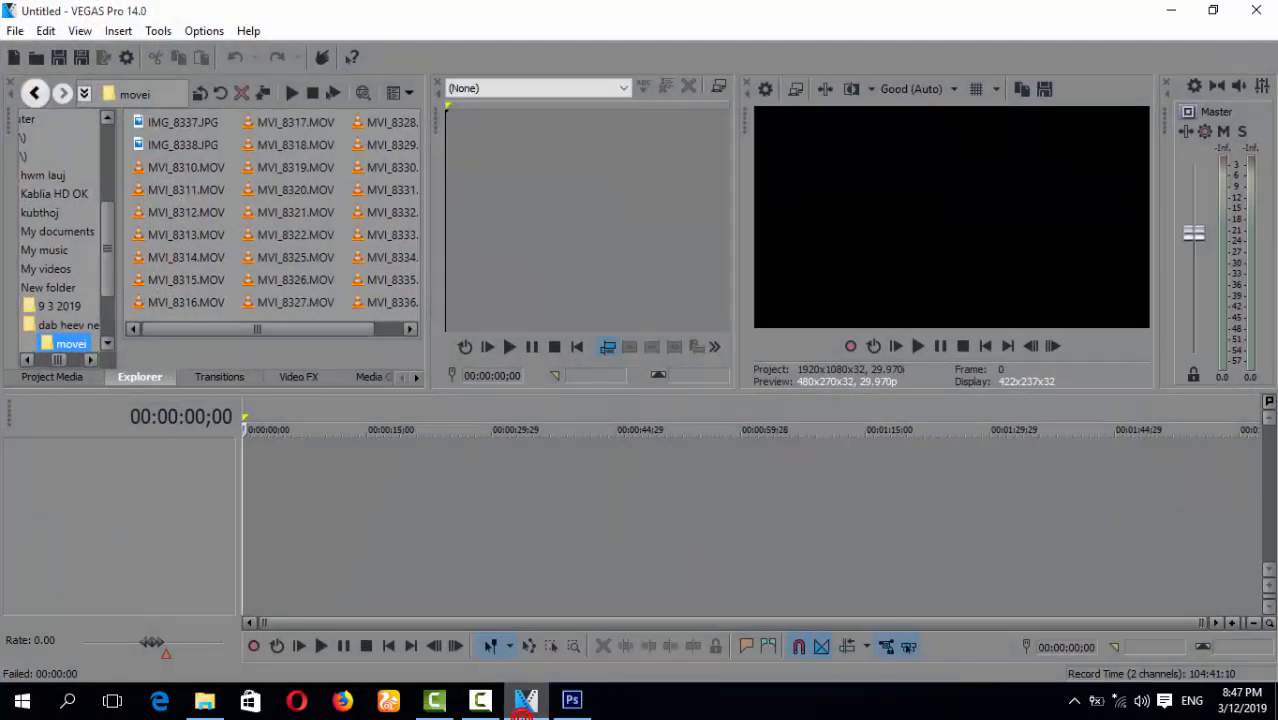
click(527, 700)
Switch to Photoshop and look through the Photos folder on Local Disk (D:) for an image to open
click(572, 700)
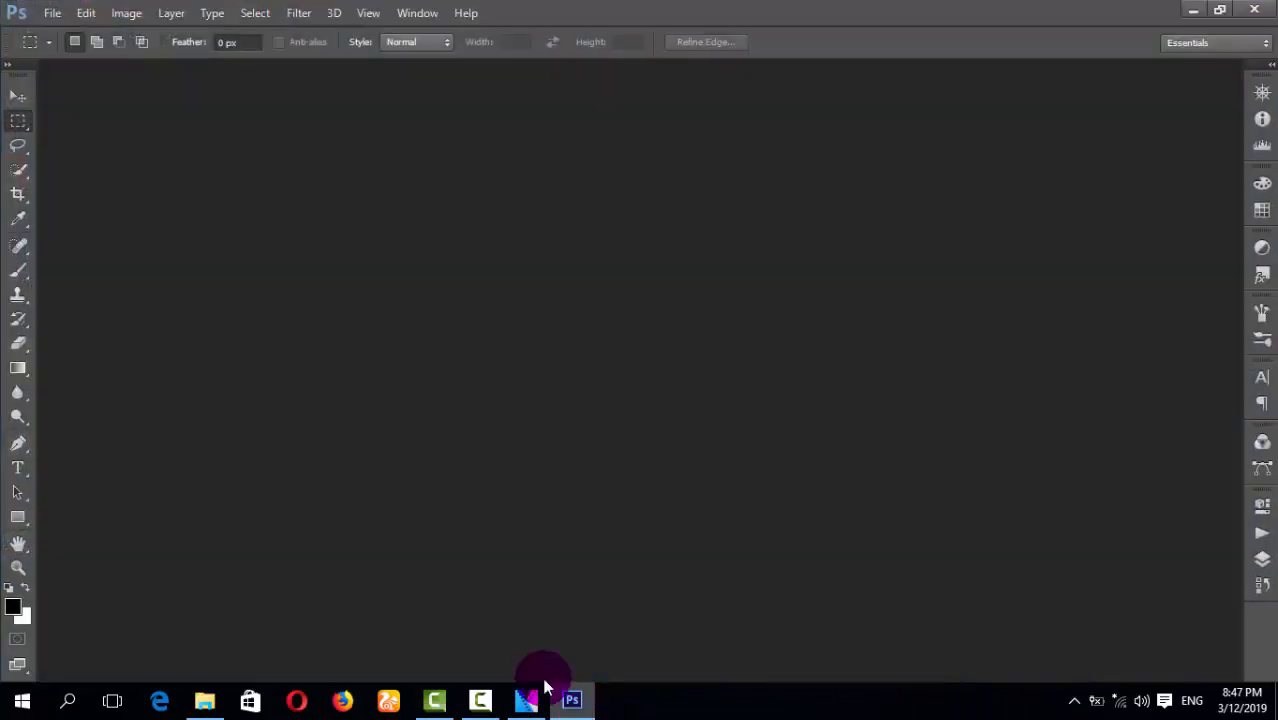
double_click(442, 268)
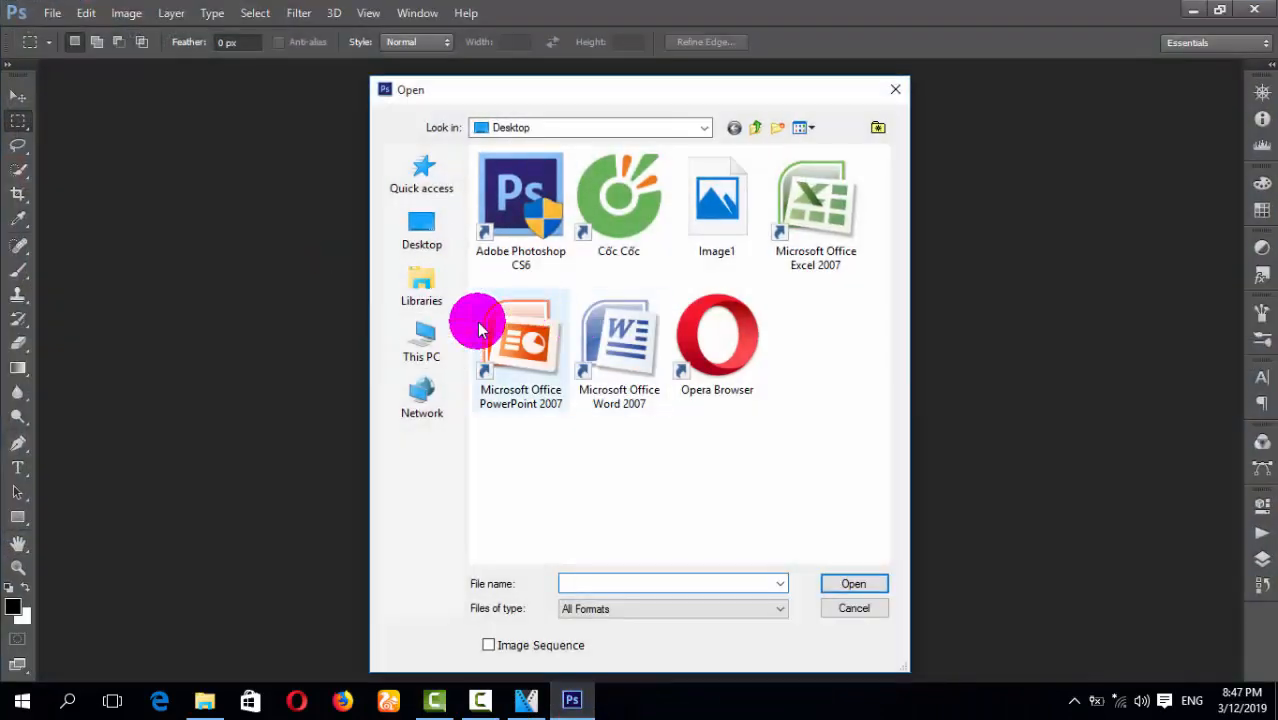
click(422, 340)
double_click(568, 483)
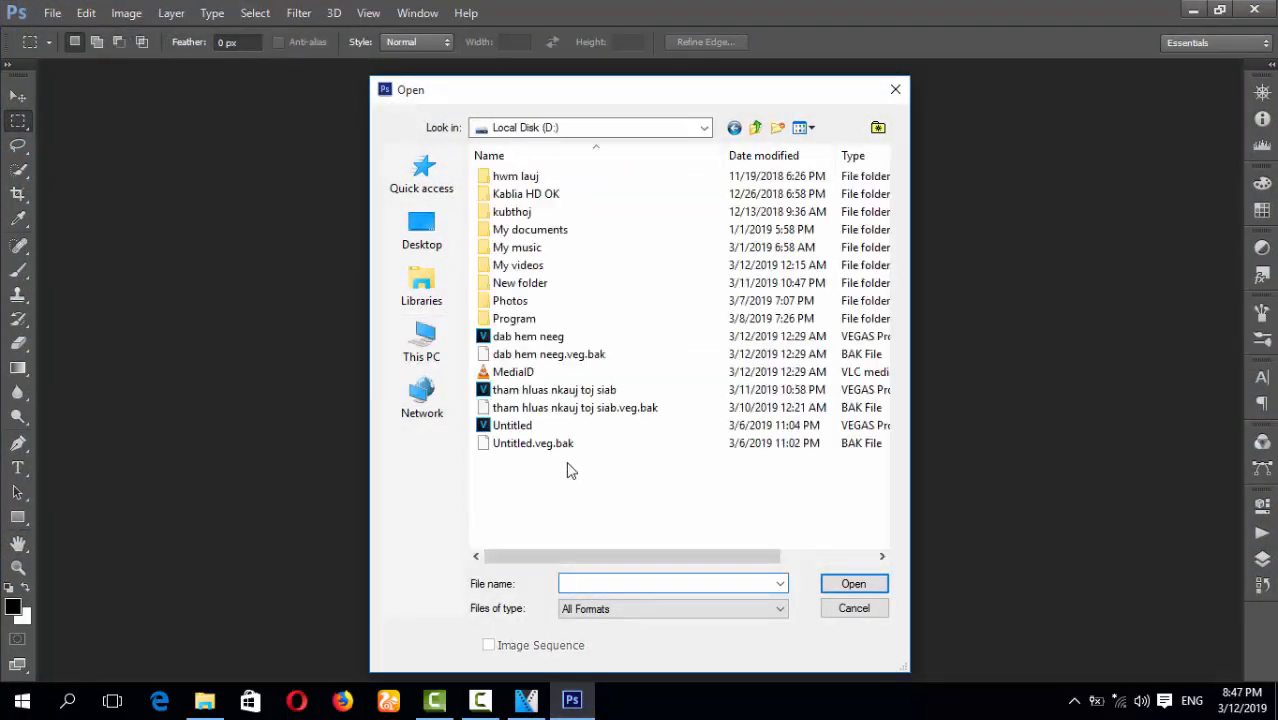
double_click(528, 298)
double_click(526, 233)
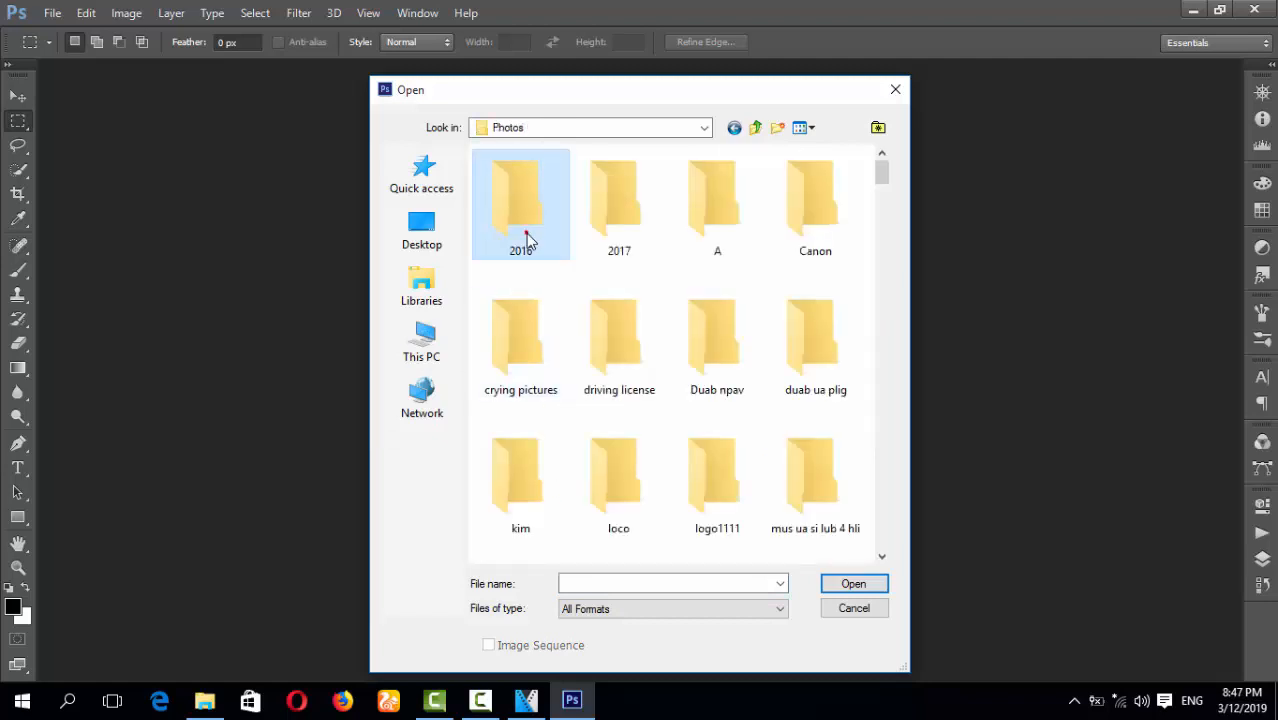
key(BackSpace)
scroll(609, 326, down, 5)
scroll(605, 322, up, 5)
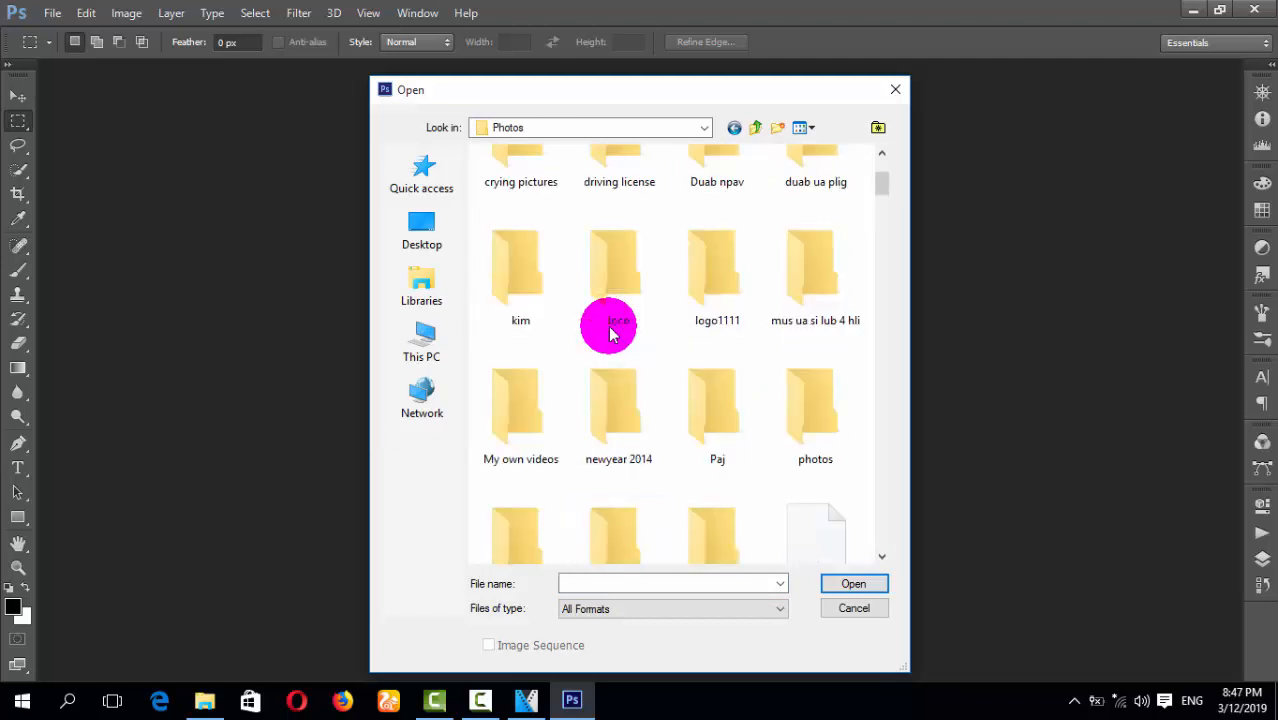
scroll(605, 334, down, 8)
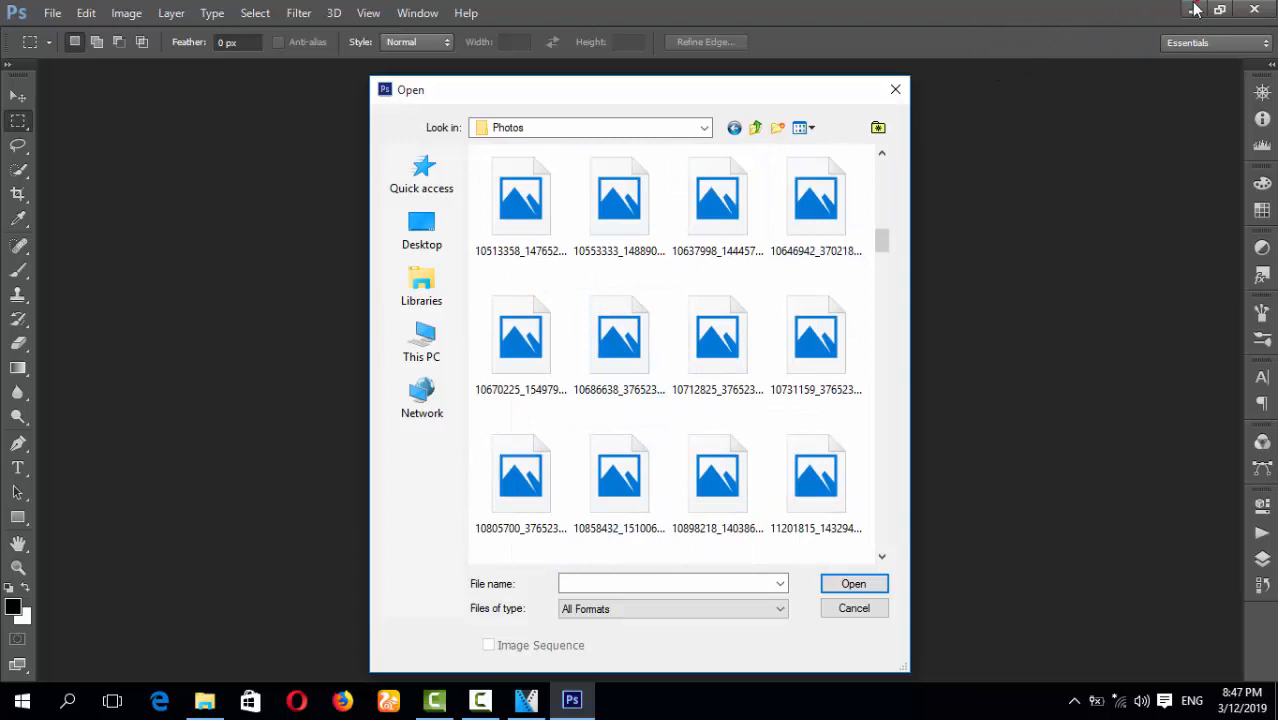
click(893, 90)
Leave Photoshop for the desktop and browse to the Photos folder on Local Disk (D:) in File Explorer
click(1192, 12)
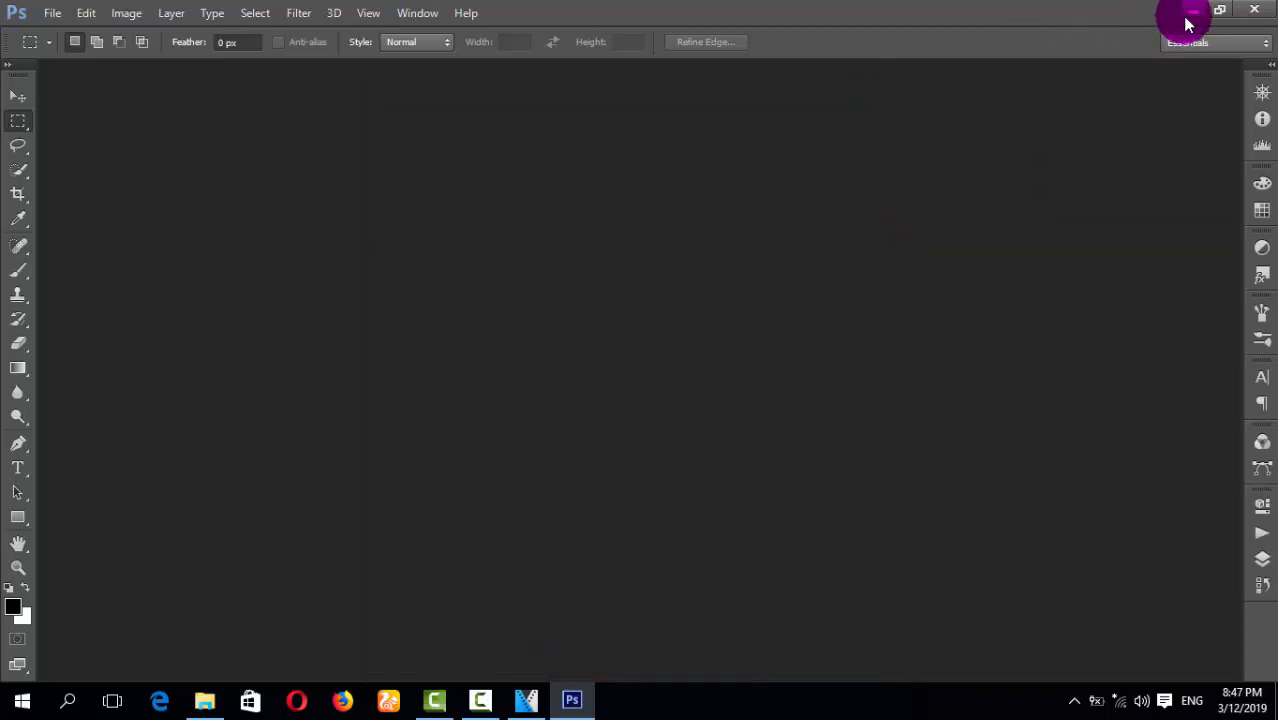
double_click(26, 40)
double_click(705, 270)
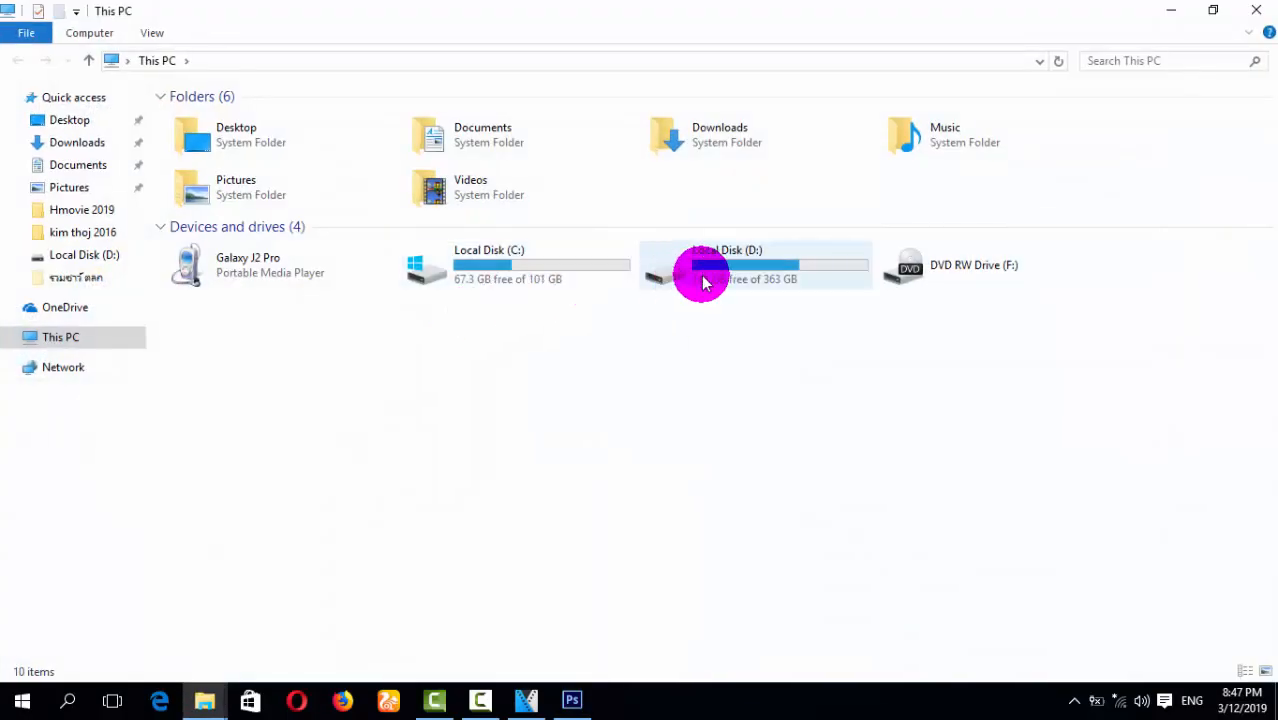
click(220, 258)
double_click(220, 258)
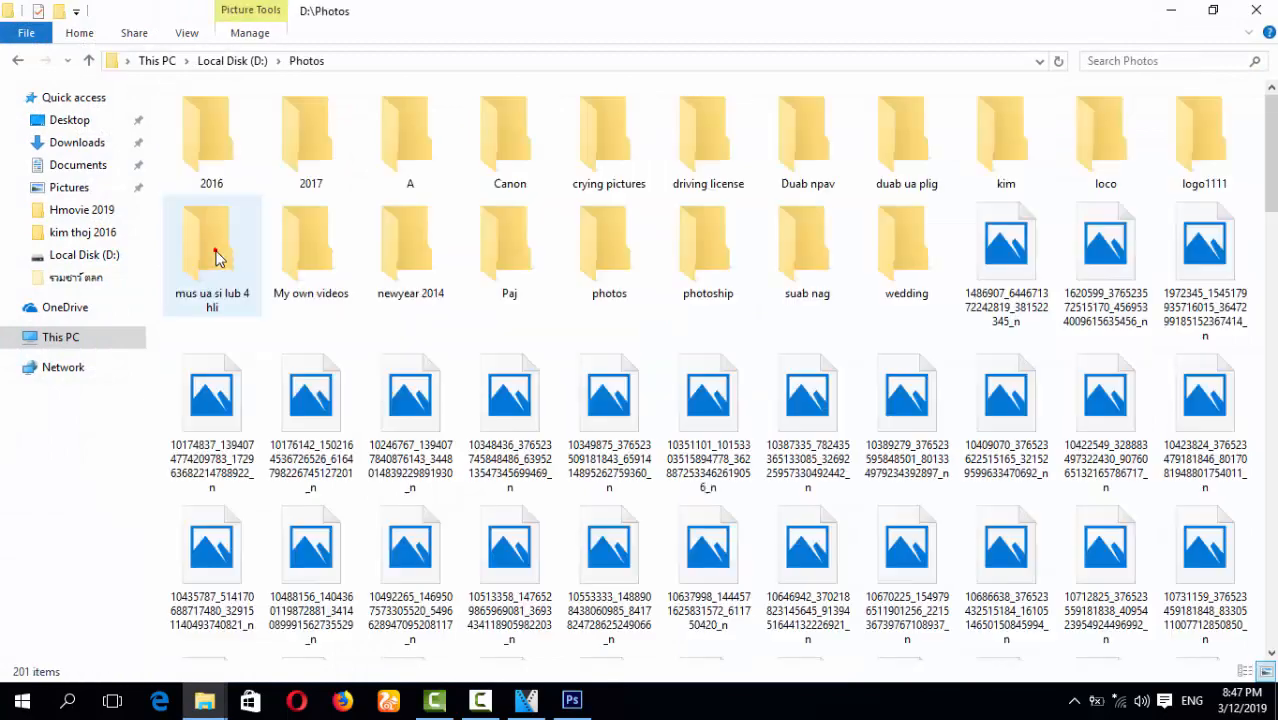
Preview pictures in the 2016 folder, close the viewer and return to the Photos folder
double_click(207, 160)
double_click(237, 168)
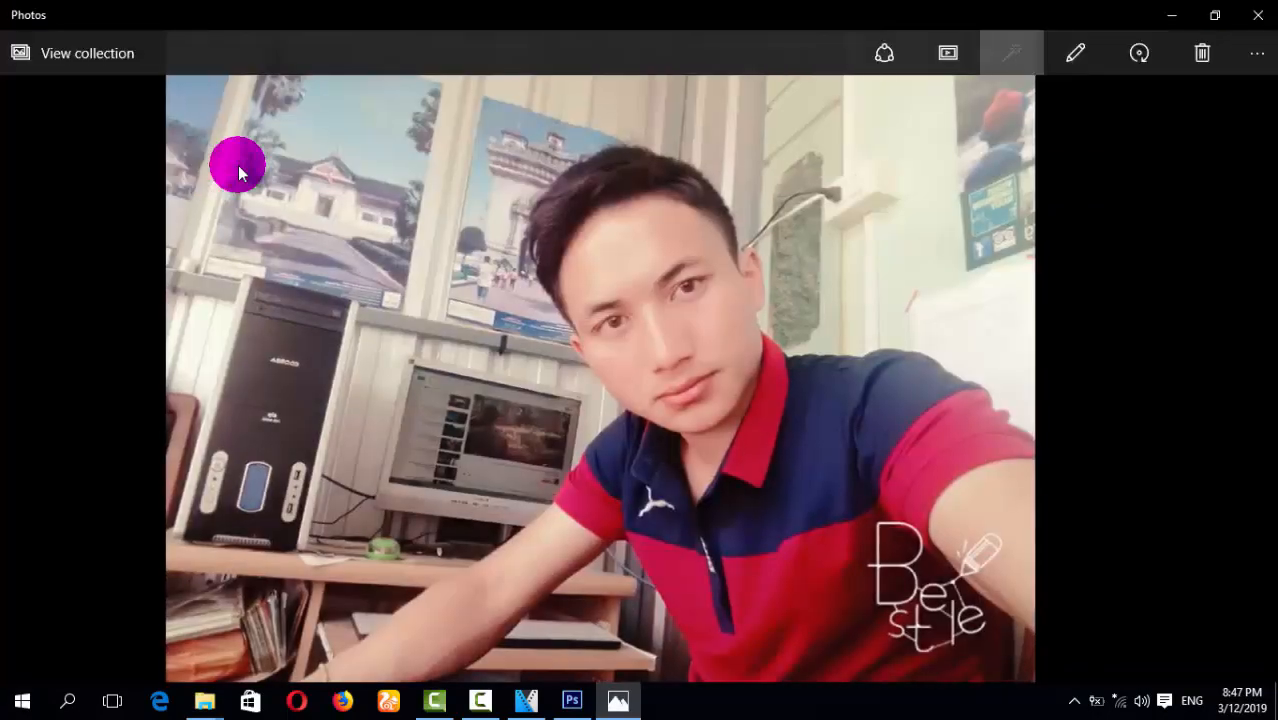
scroll(238, 172, down, 2)
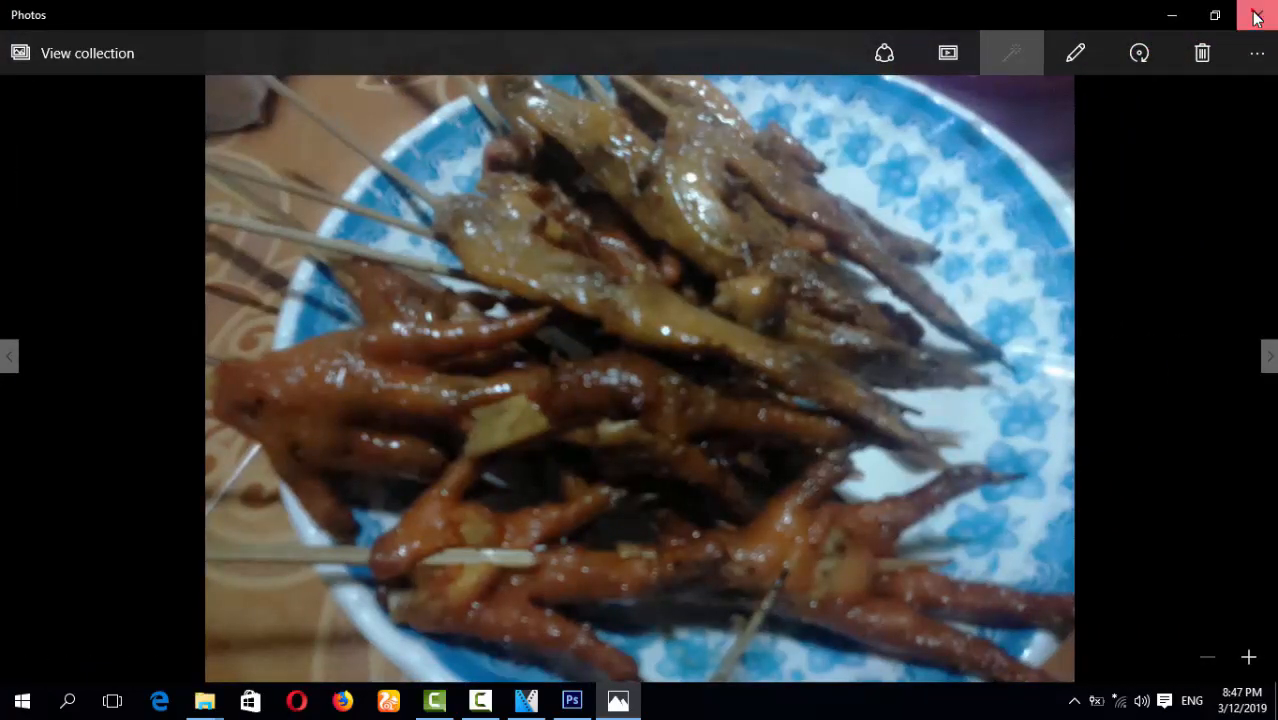
click(1255, 16)
key(BackSpace)
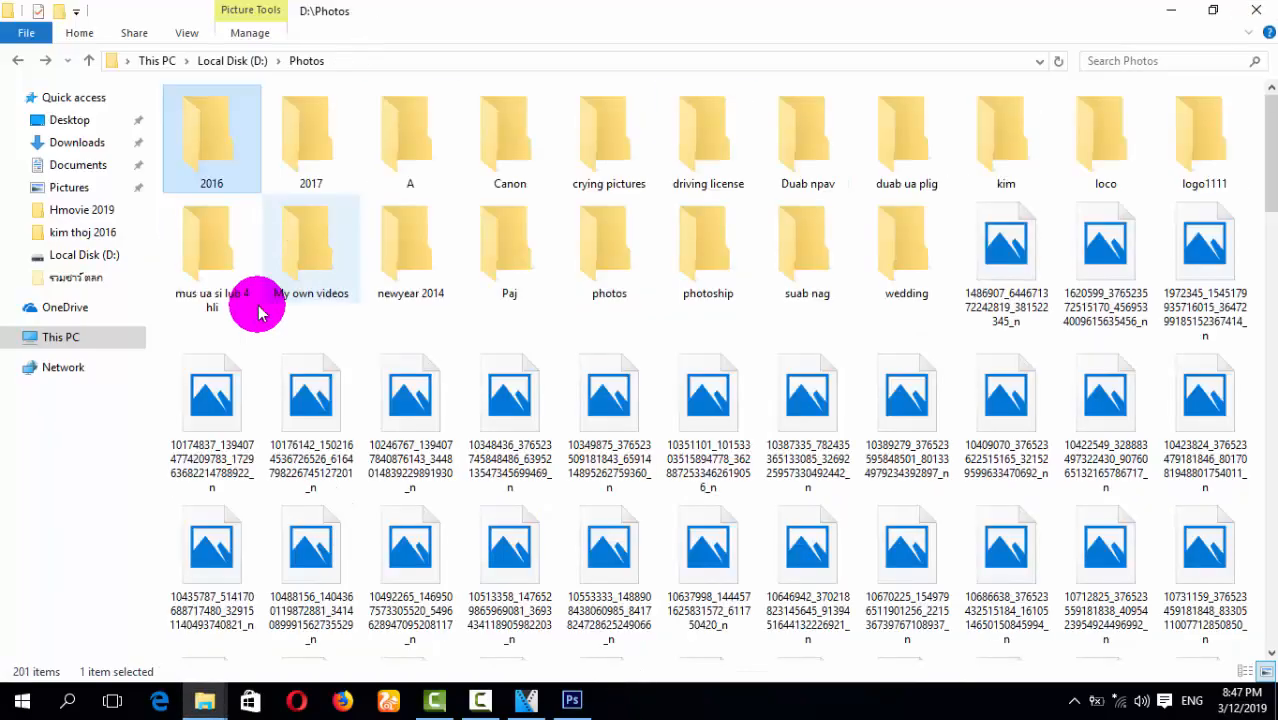
Preview the photos in subfolder 1 of the Canon folder, looking for a suitable image
click(516, 181)
double_click(516, 181)
double_click(196, 120)
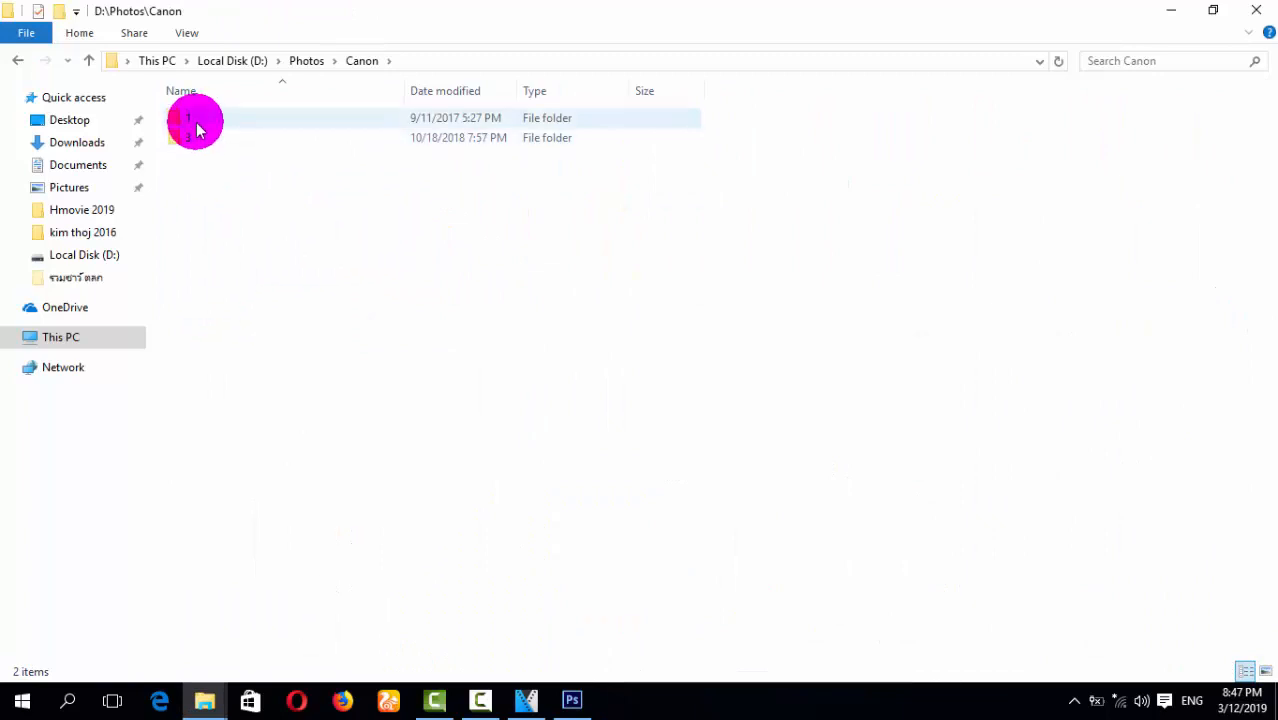
key(BackSpace)
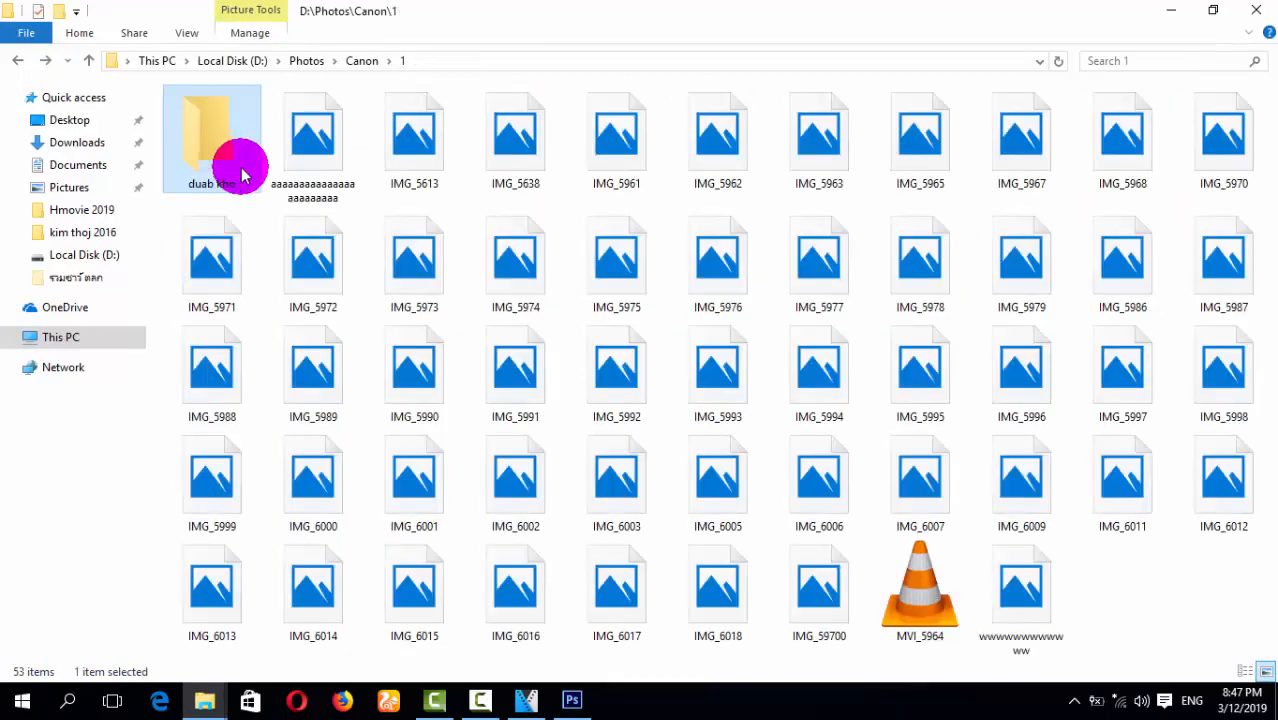
double_click(292, 169)
scroll(686, 201, down, 2)
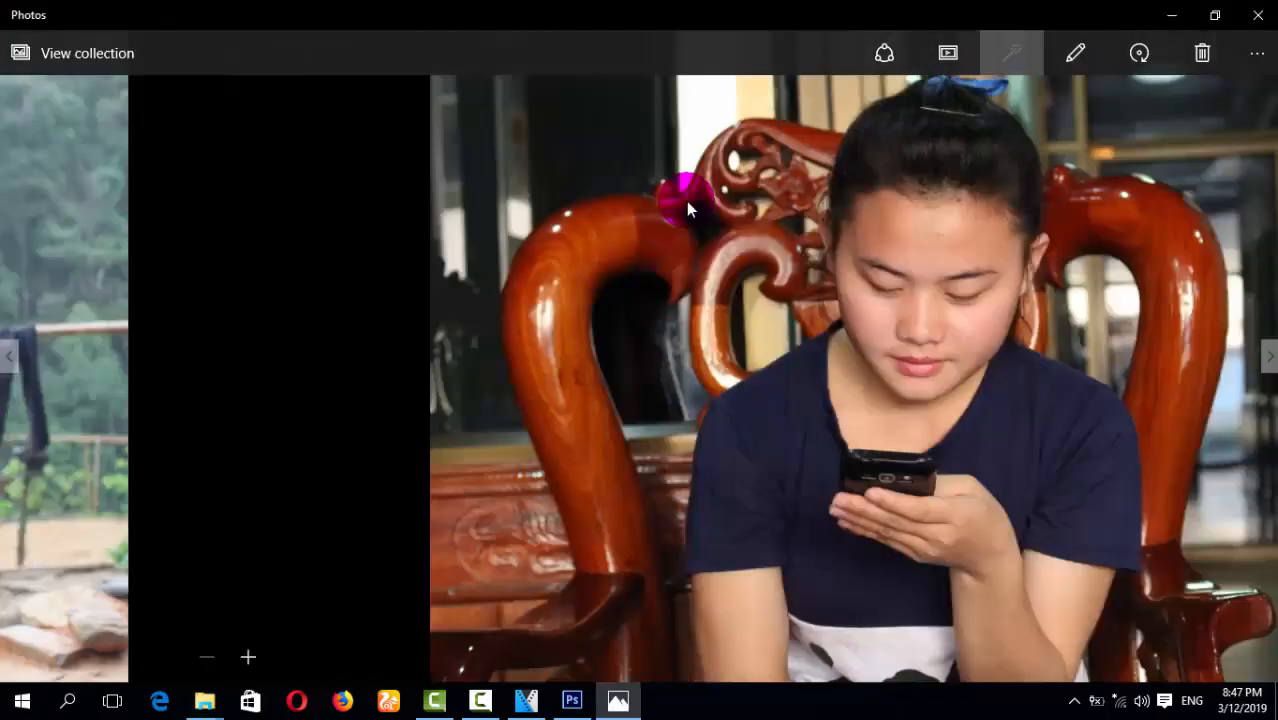
scroll(675, 233, down, 3)
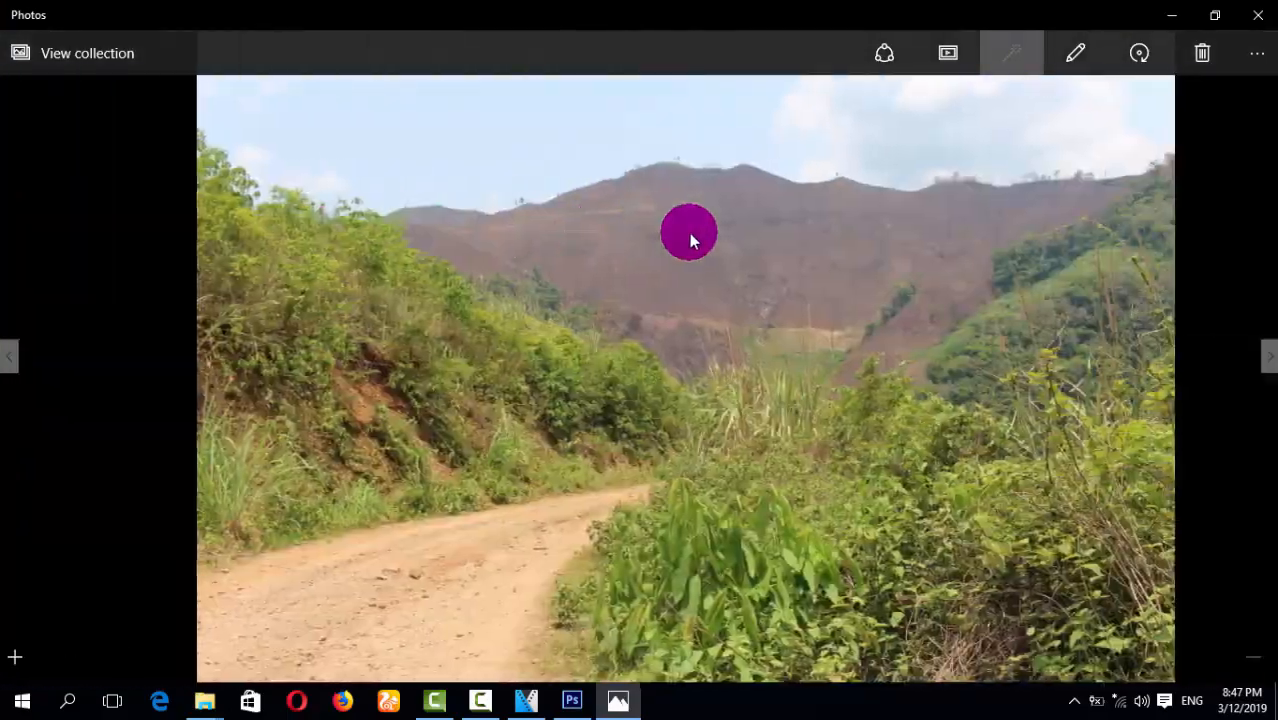
scroll(1190, 110, down, 3)
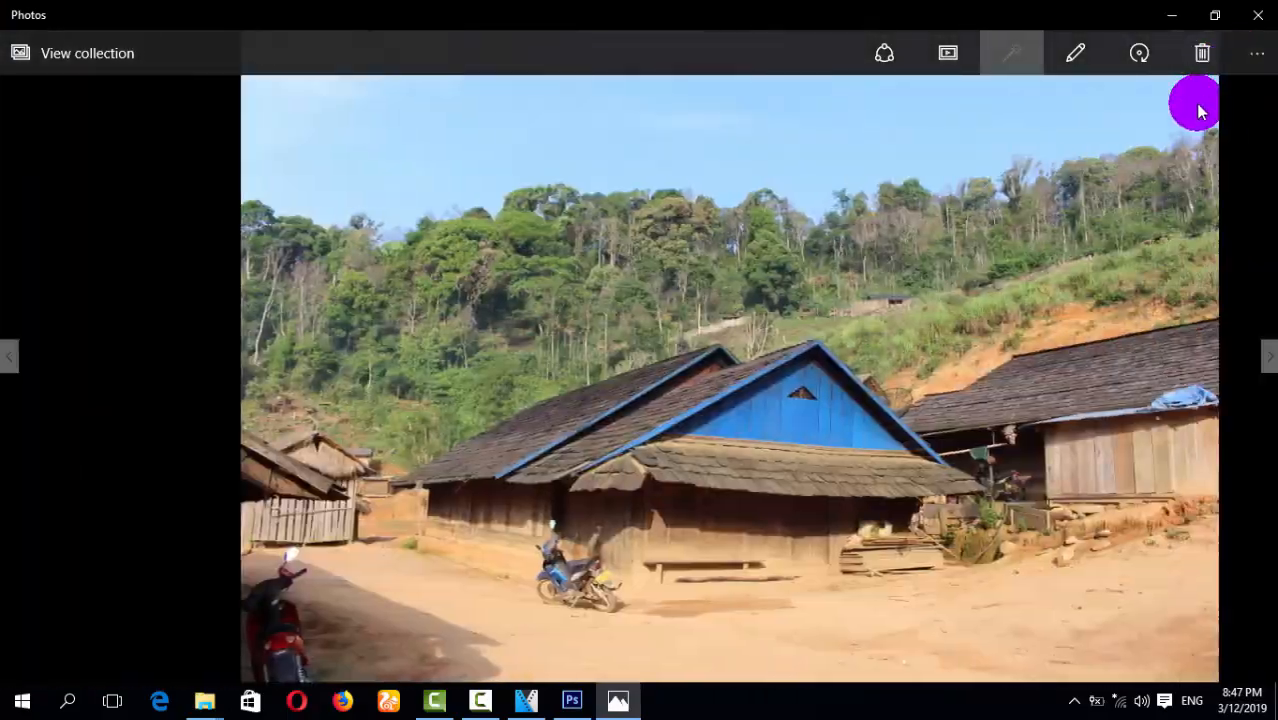
scroll(1193, 118, down, 1)
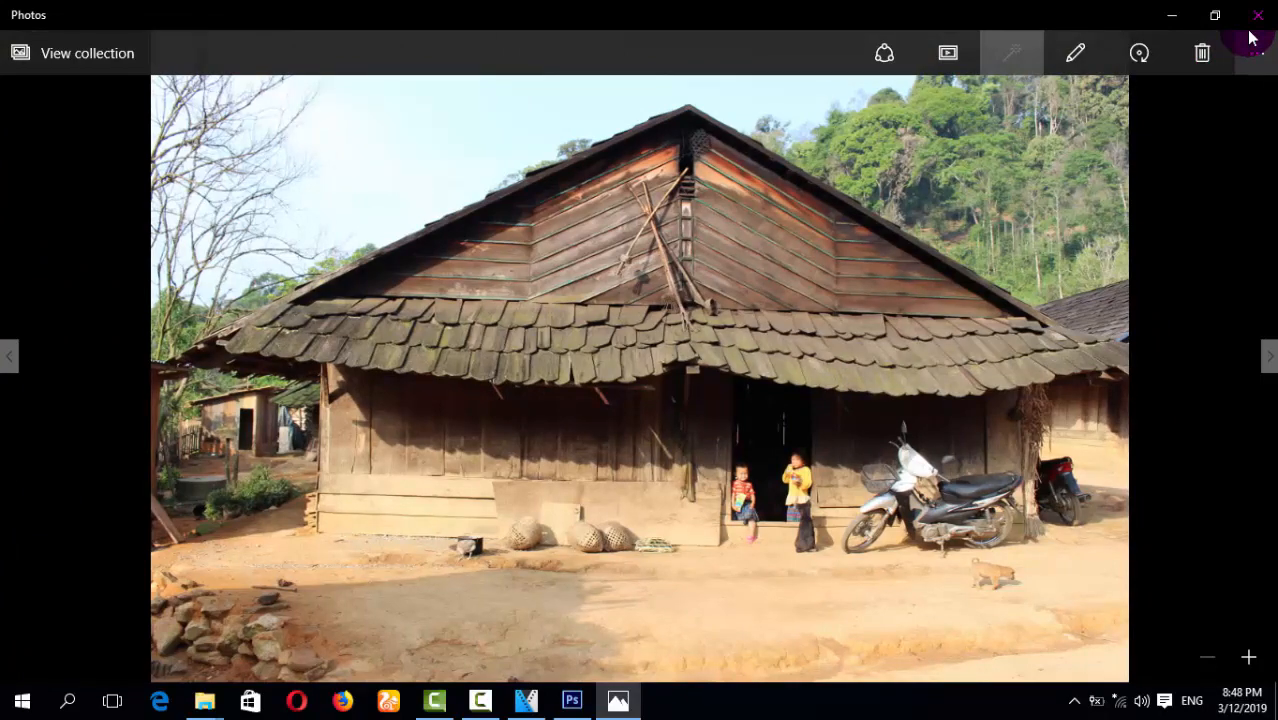
click(1252, 28)
Preview photos in subfolder 3 of the Canon folder, including IMG_8441
double_click(248, 163)
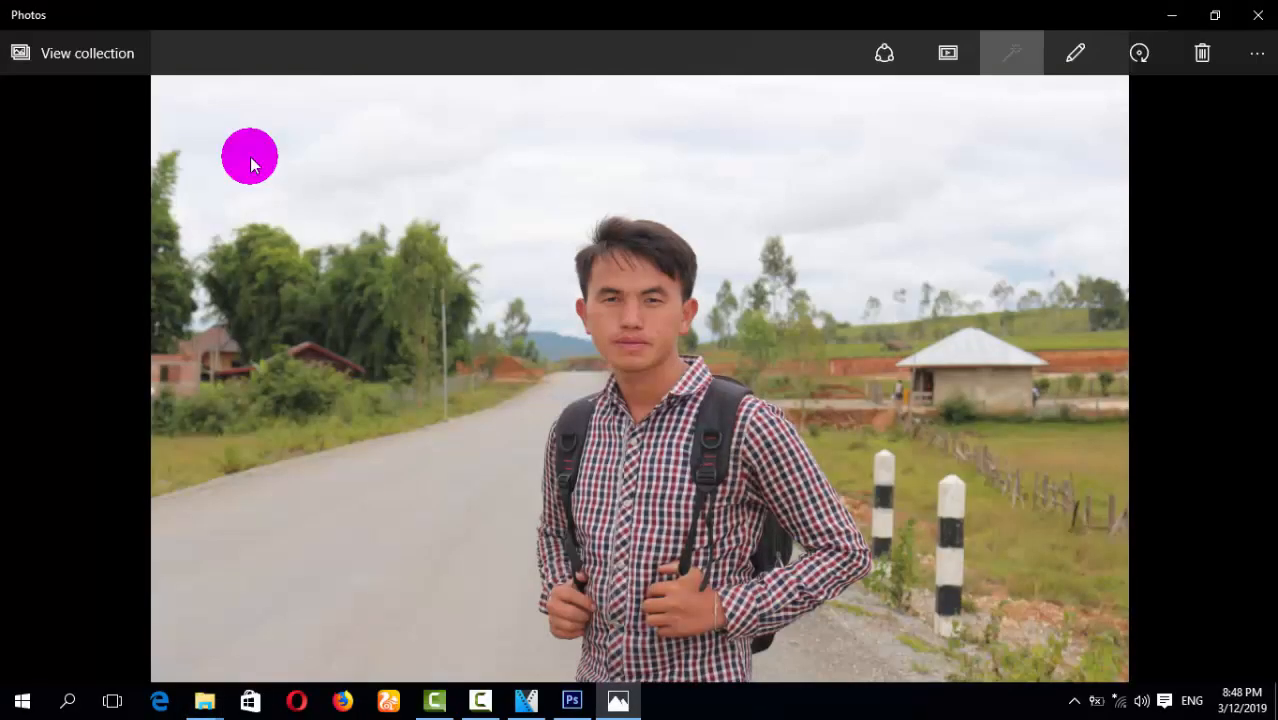
scroll(250, 163, down, 3)
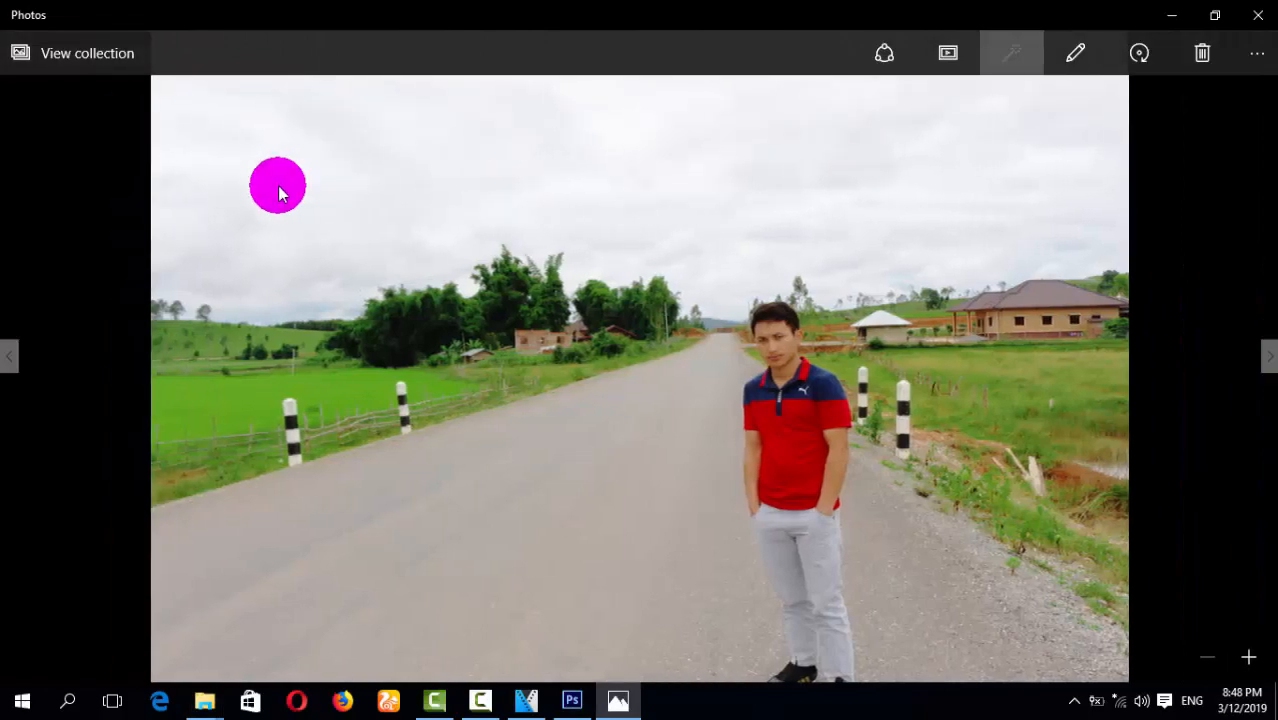
scroll(280, 193, down, 1)
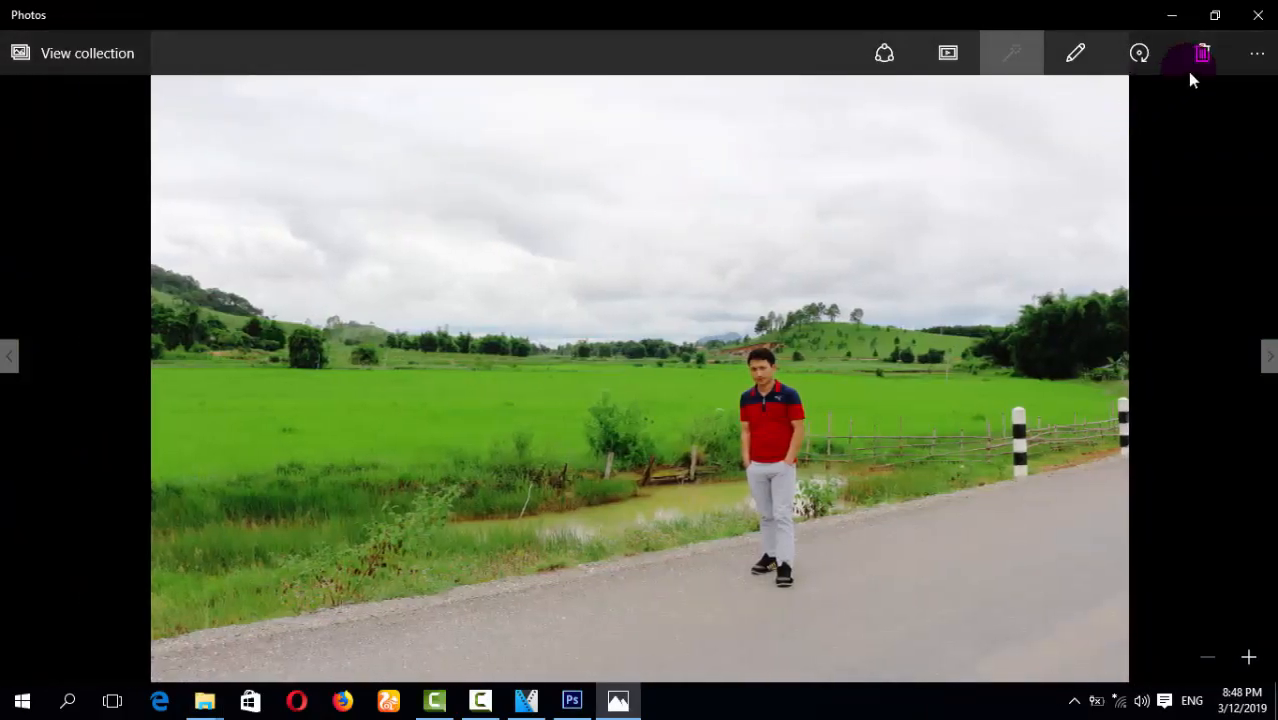
click(1258, 15)
double_click(417, 170)
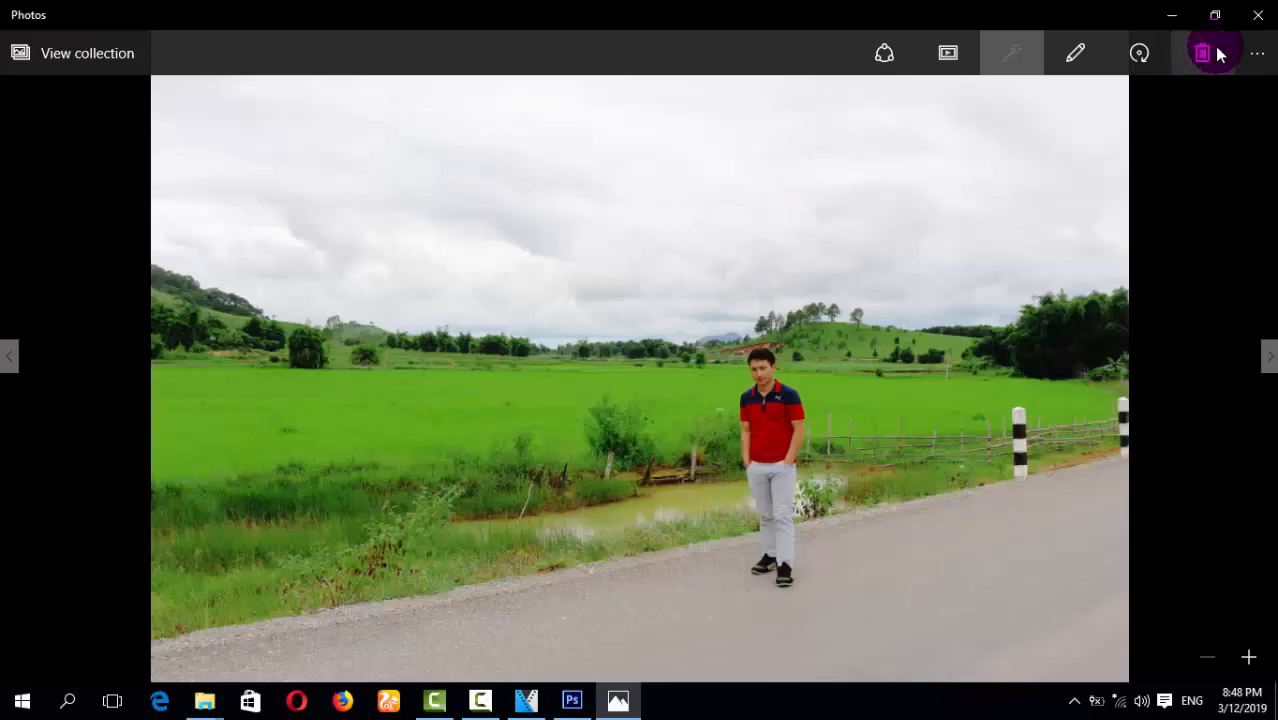
click(1258, 15)
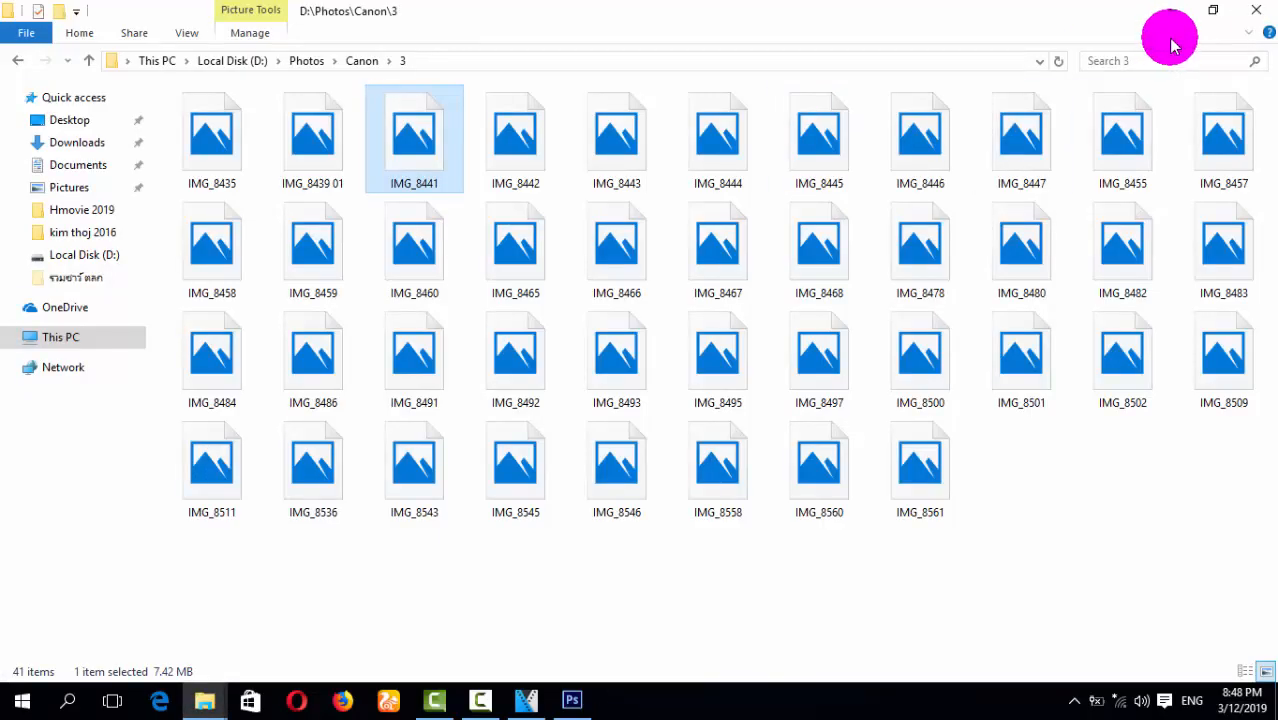
Copy IMG_8441 from the Canon folder's subfolder 3 to the desktop and minimize the File Explorer window
click(1213, 10)
drag(613, 322, 250, 645)
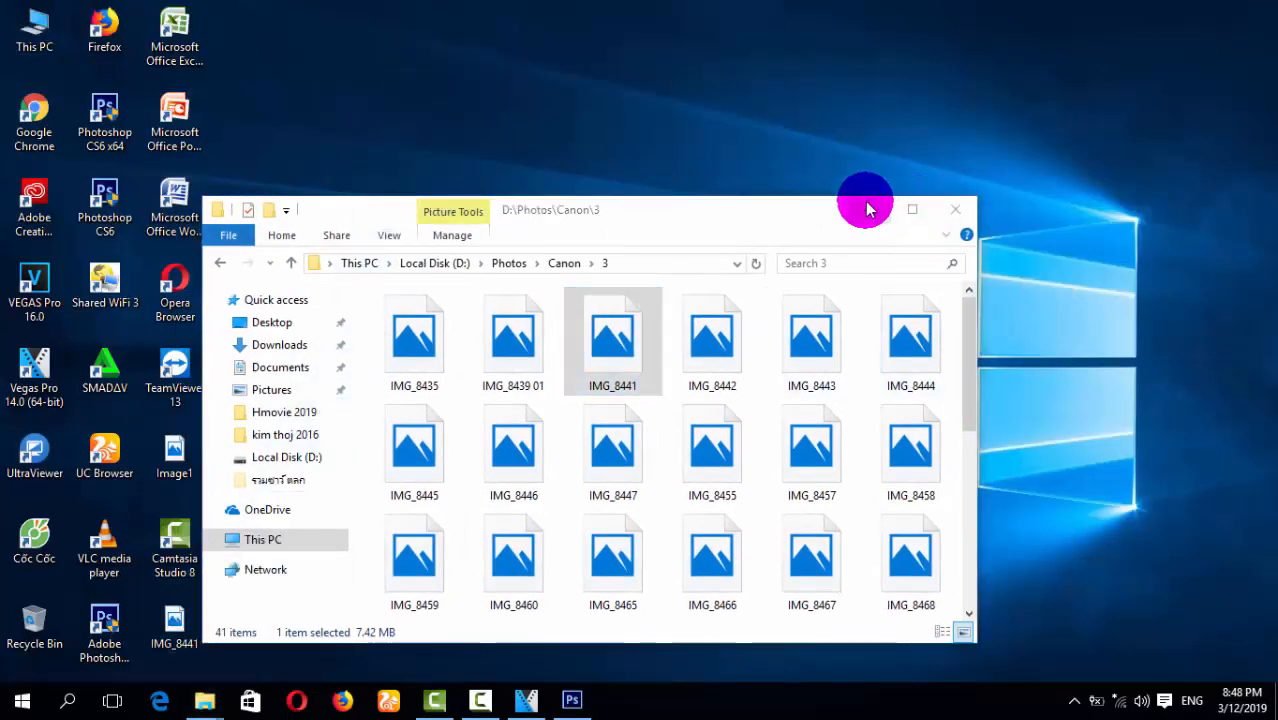
click(868, 209)
Switch to Photoshop, open IMG_8441 from the Desktop and shift its floating window slightly down
click(571, 704)
key(ctrl+o)
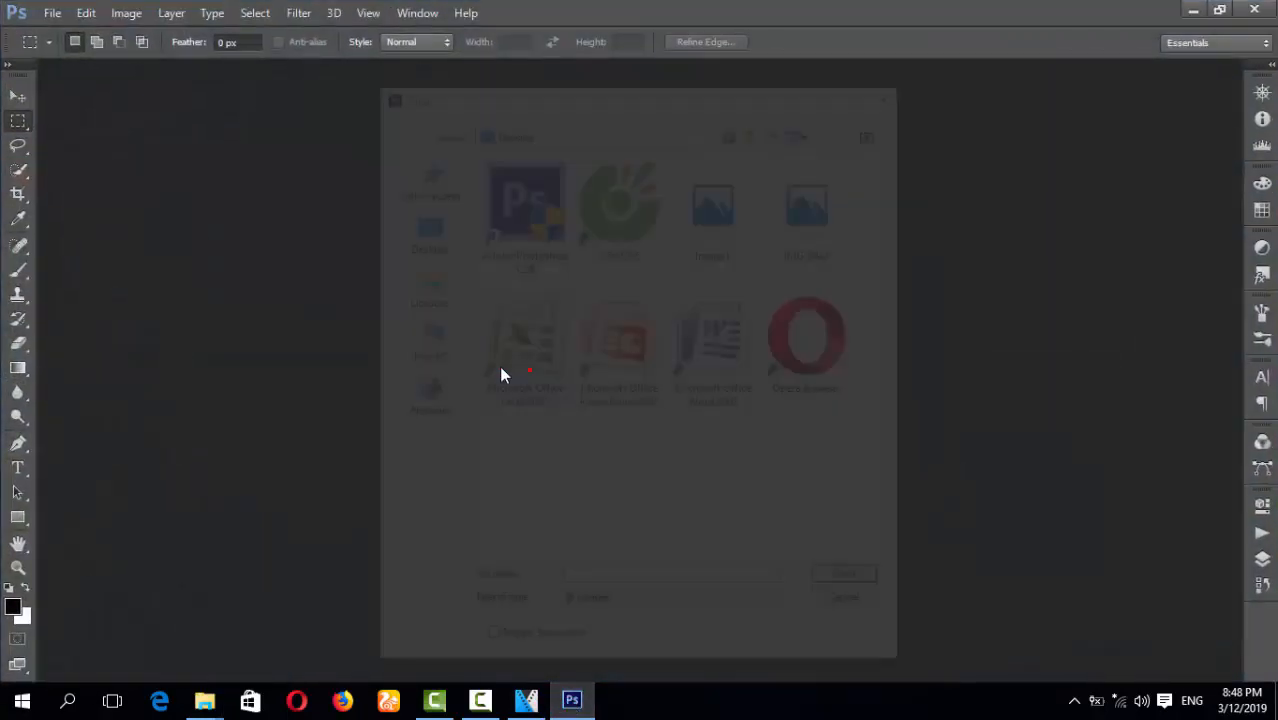
click(421, 229)
scroll(599, 354, down, 6)
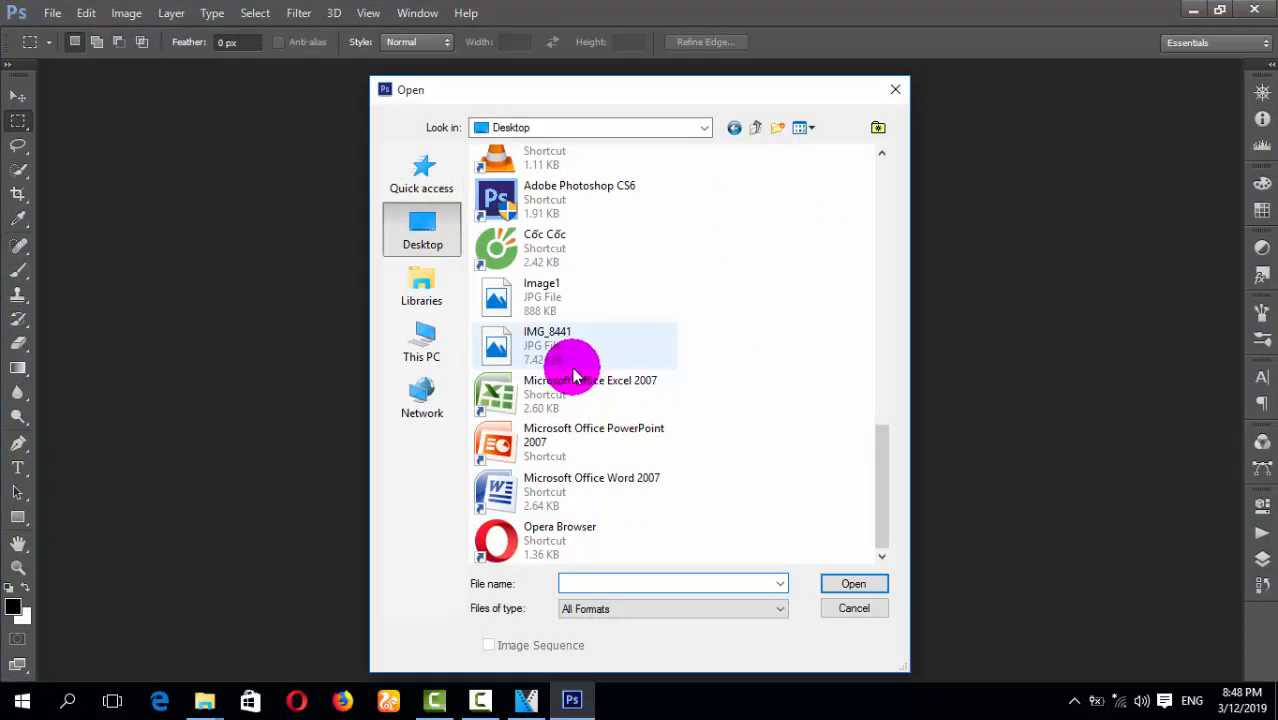
double_click(599, 352)
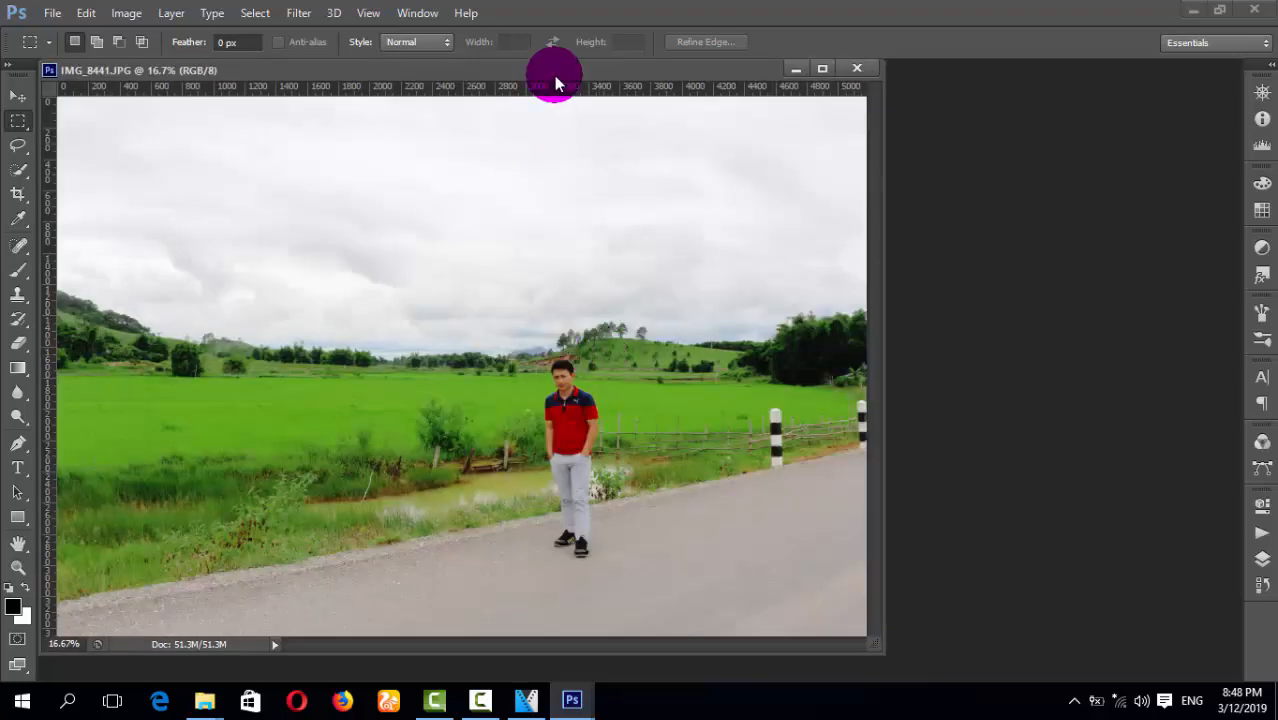
mouse_move(554, 75)
mouse_down()
mouse_move(601, 147)
mouse_move(544, 103)
mouse_move(563, 98)
mouse_up()
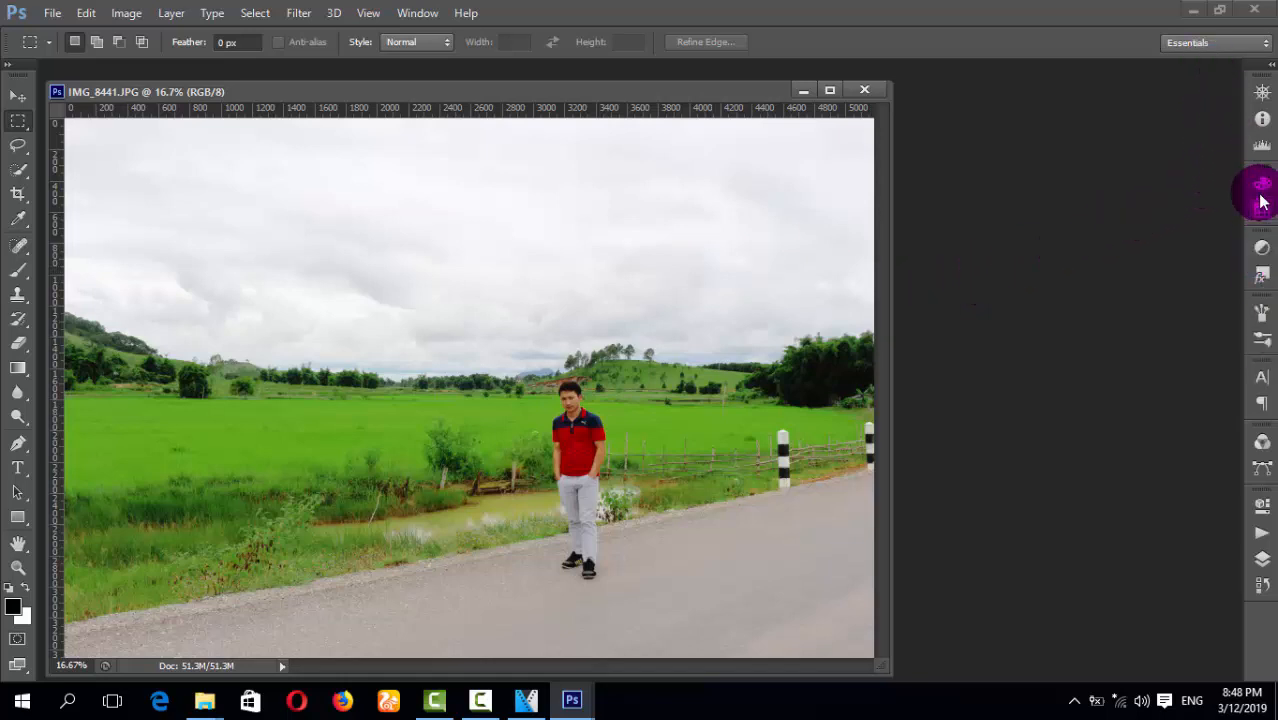
Look through the Properties, Actions, History and Layers panels for the opened image
click(1262, 506)
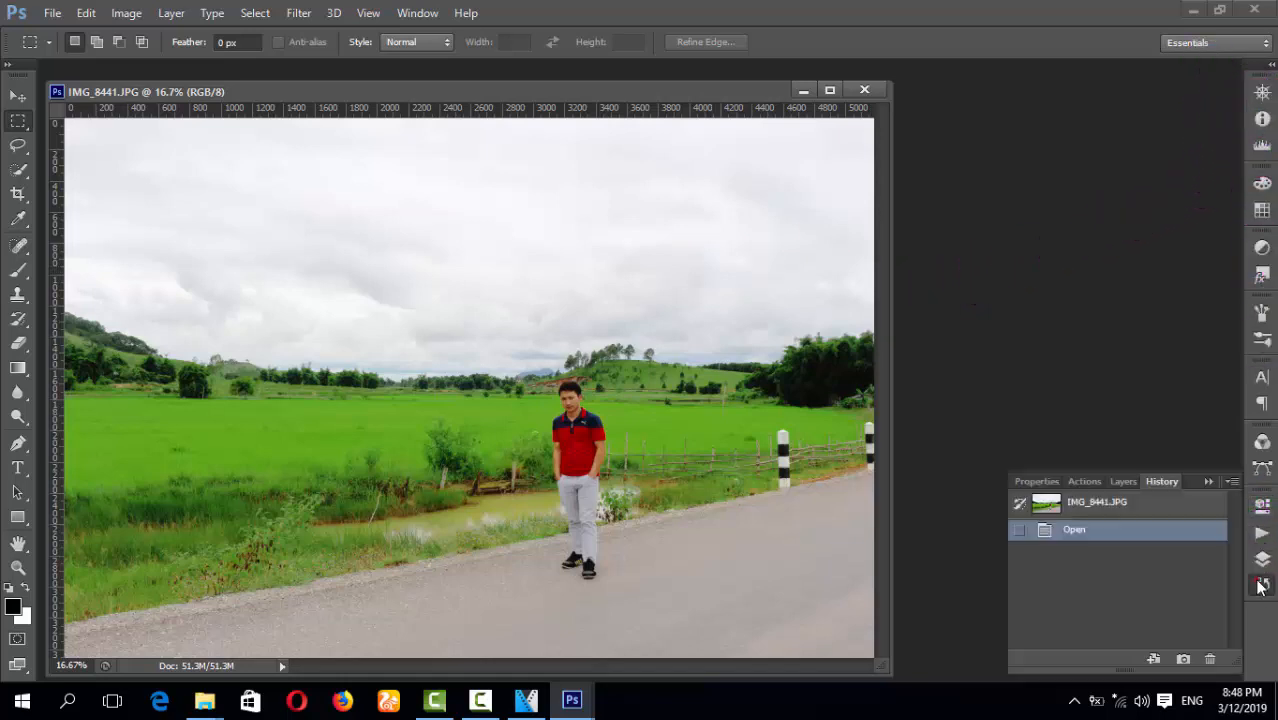
click(1101, 481)
click(1041, 481)
click(1104, 459)
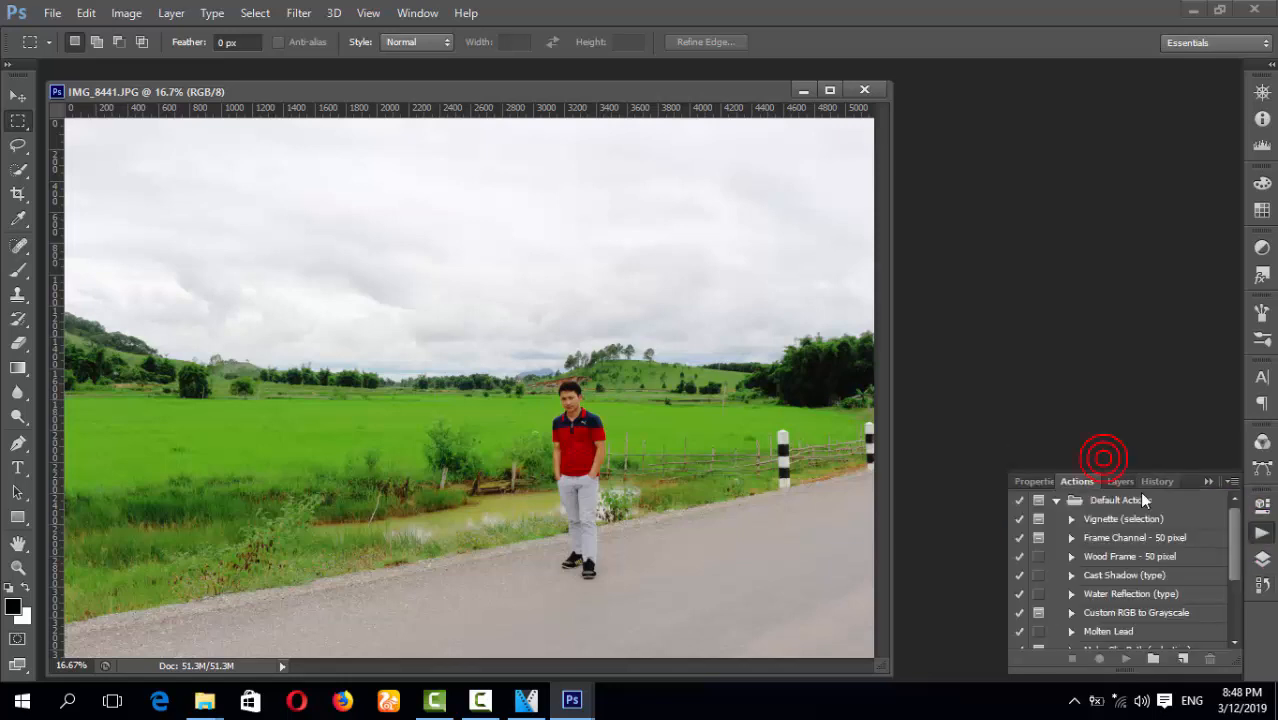
click(1120, 481)
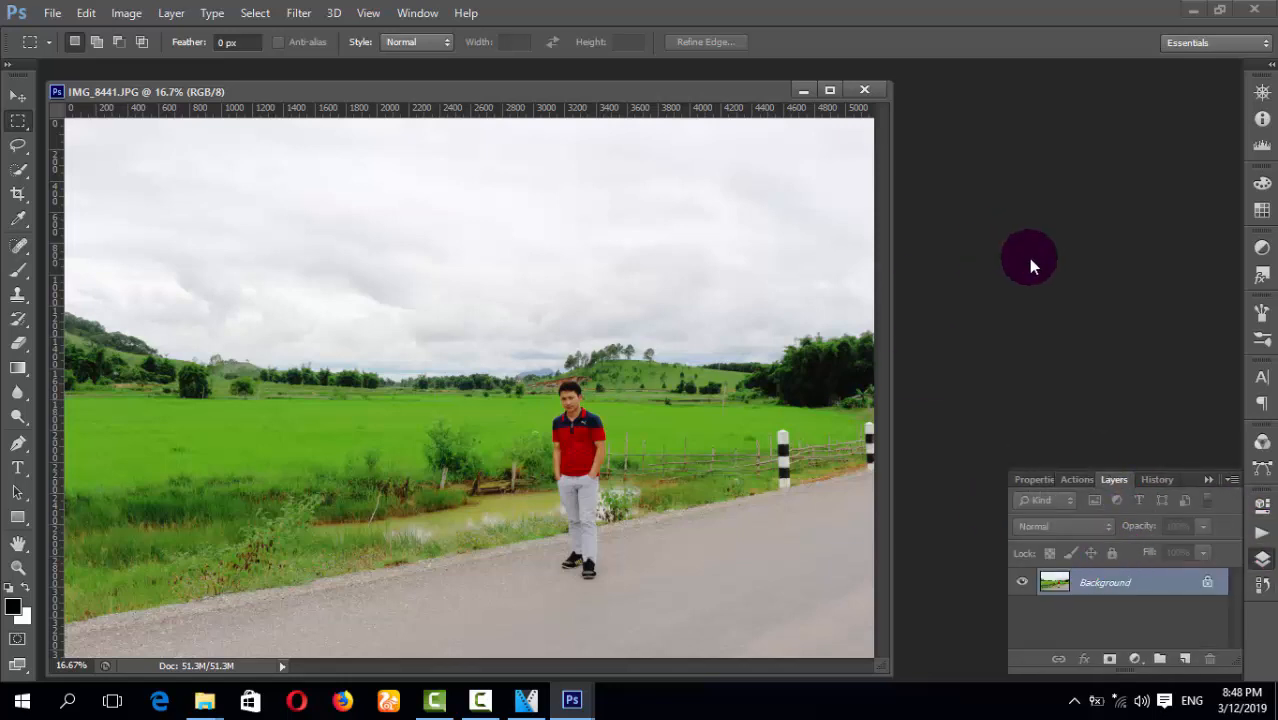
click(1192, 10)
right_click(931, 141)
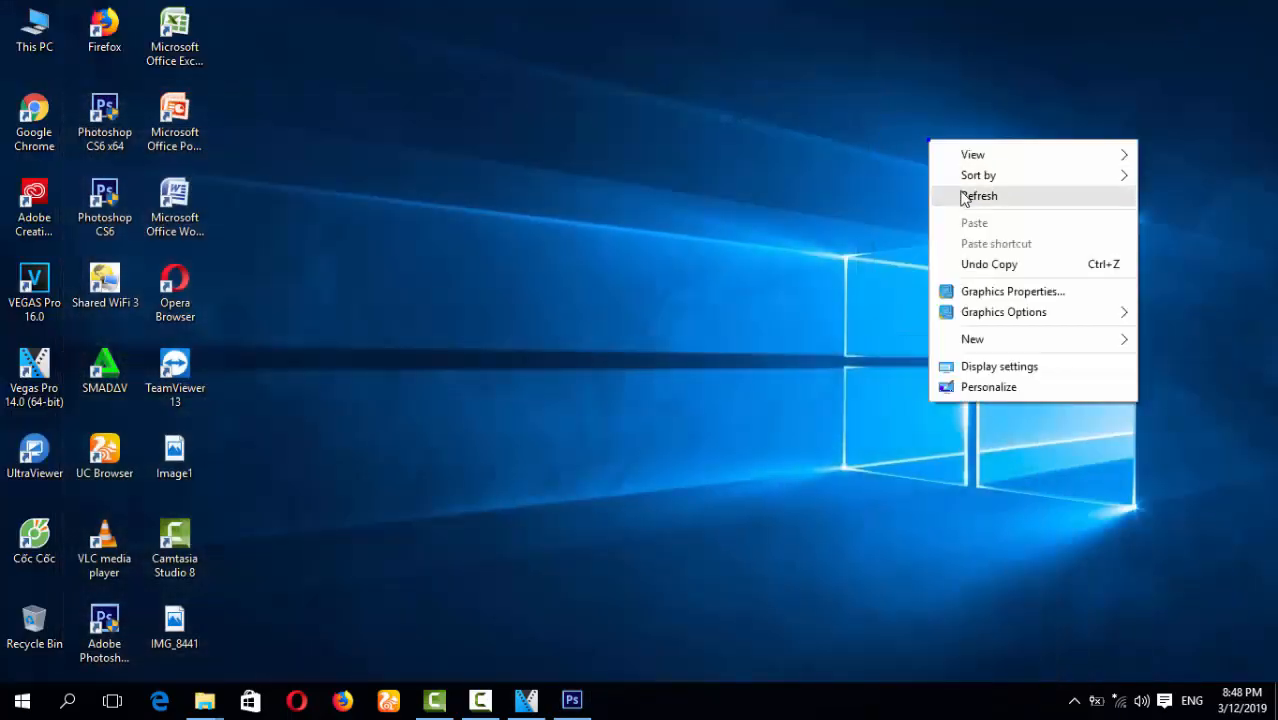
click(963, 197)
click(571, 699)
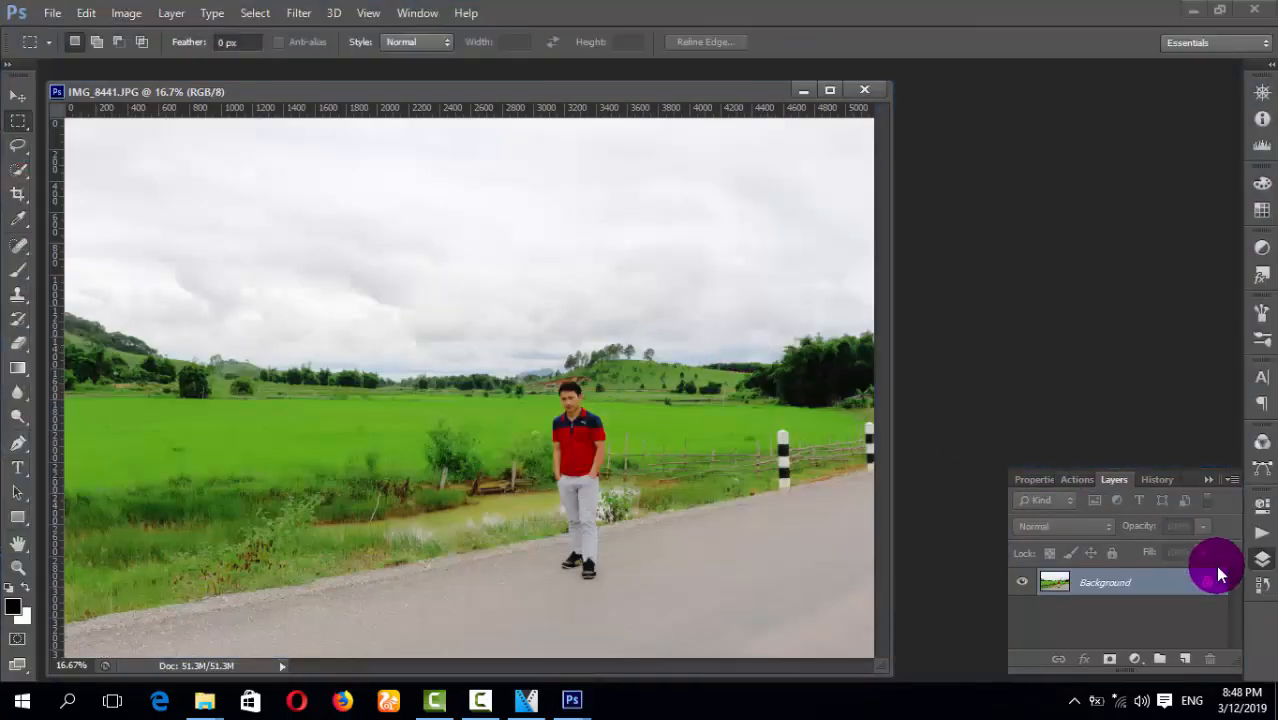
Display the image's layers and convert the locked Background into a regular layer with the default options
click(1262, 568)
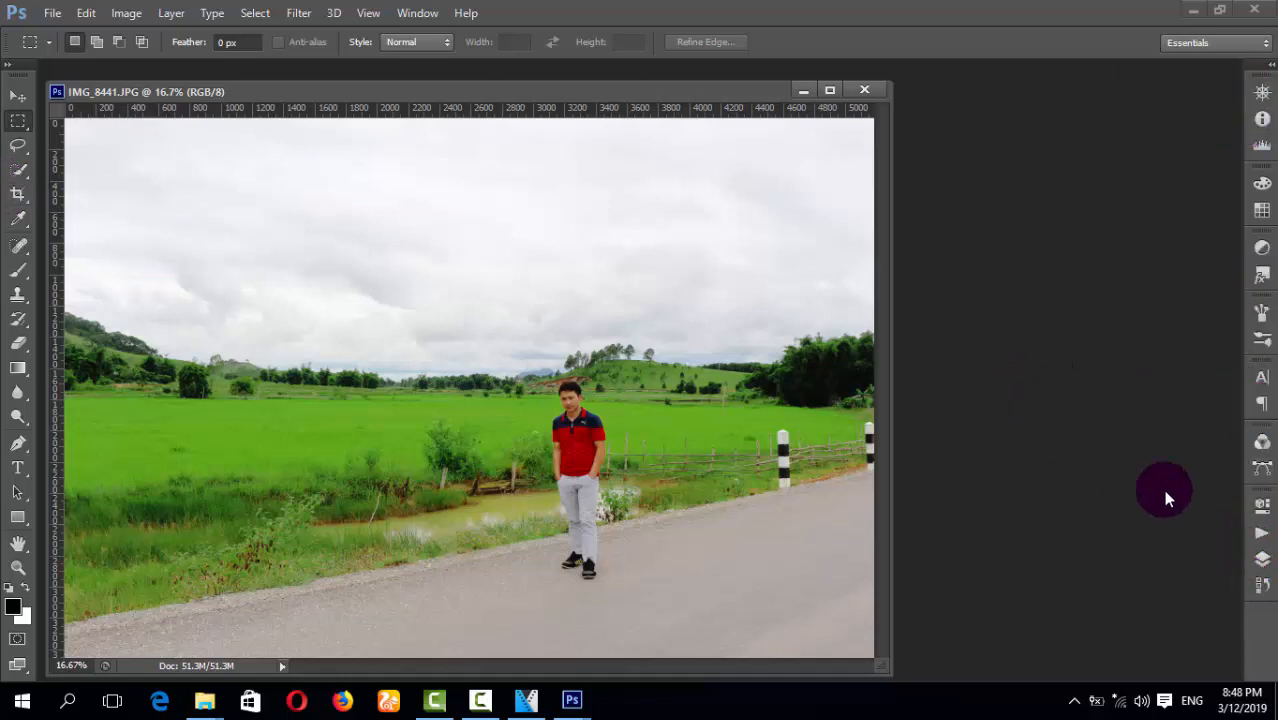
click(1262, 584)
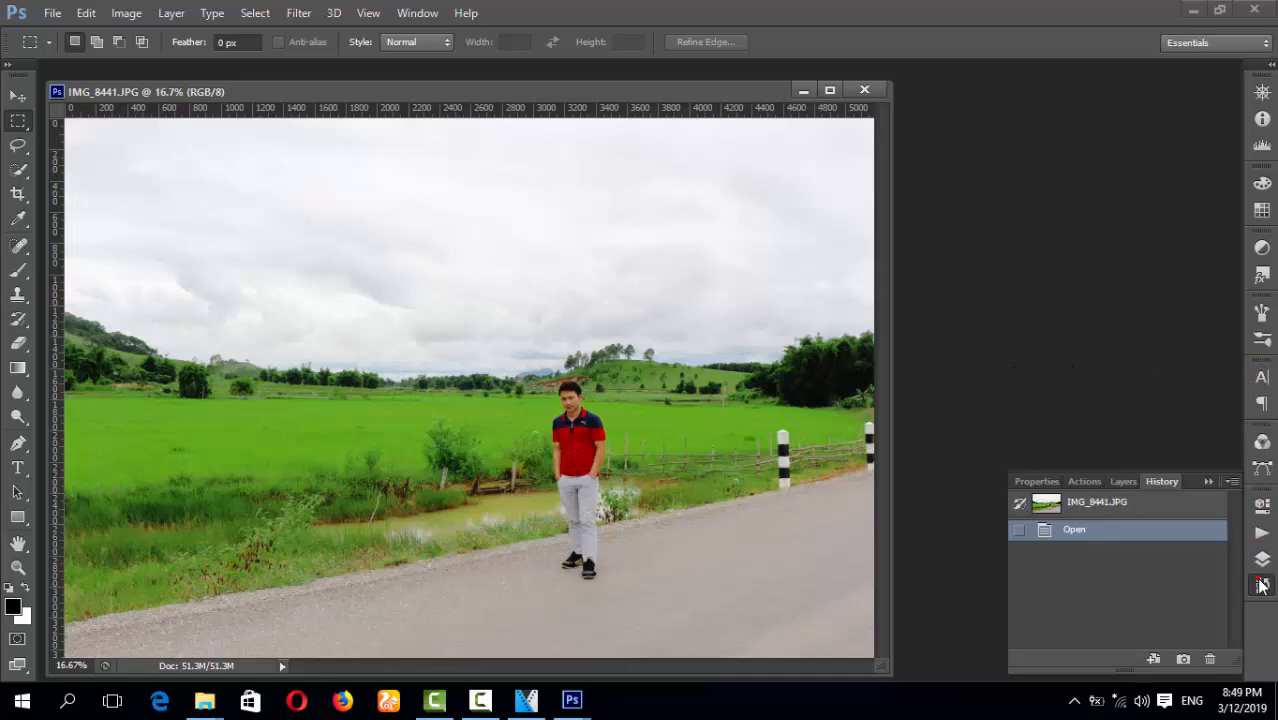
click(1124, 481)
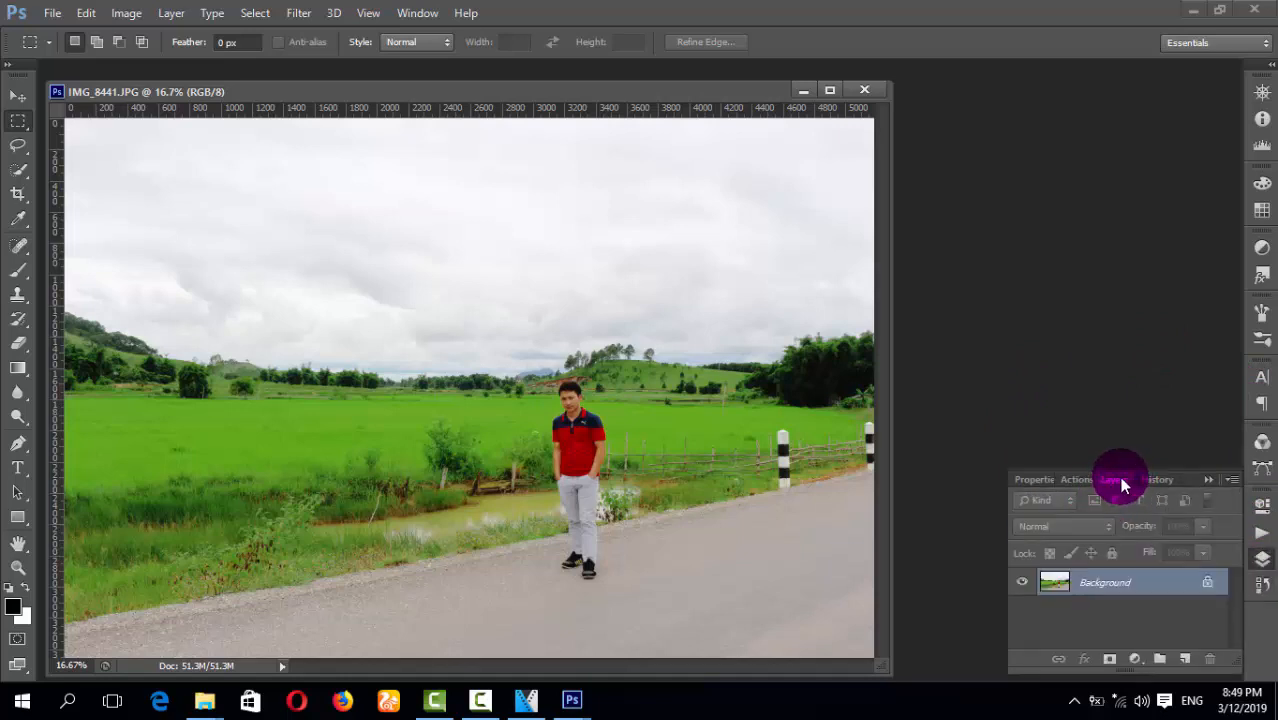
click(1041, 604)
double_click(1104, 584)
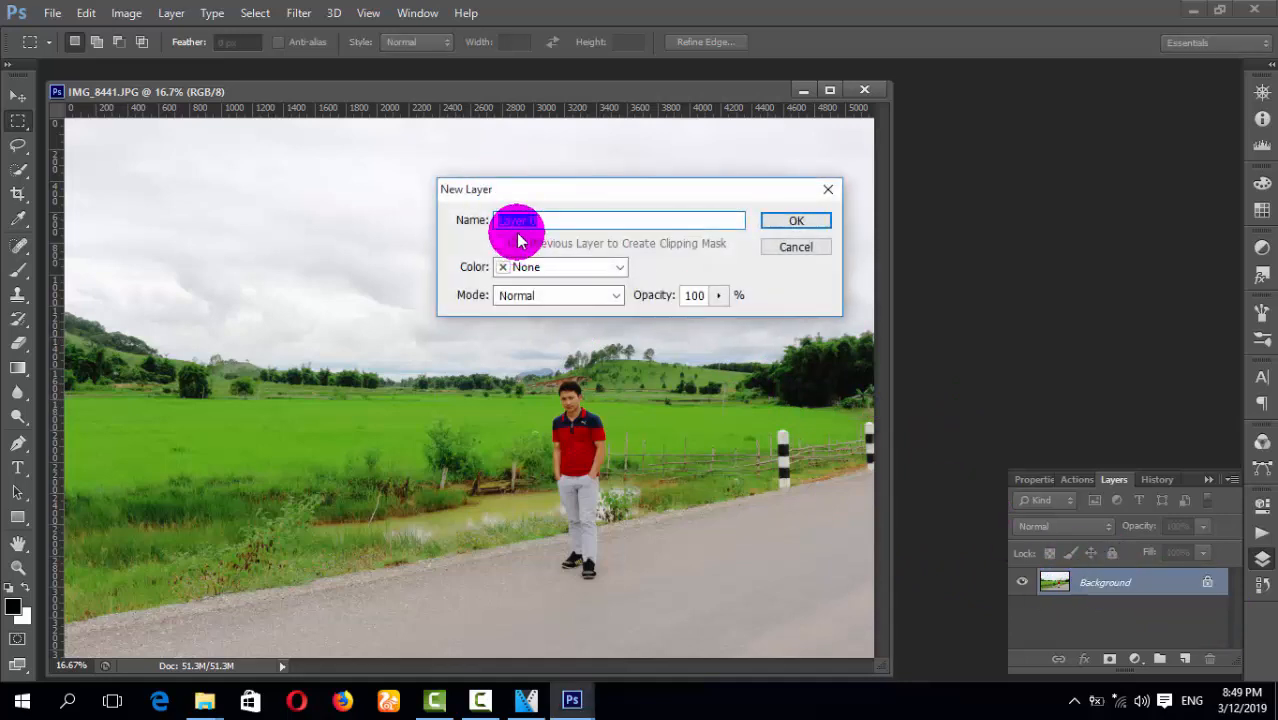
drag(499, 191, 446, 195)
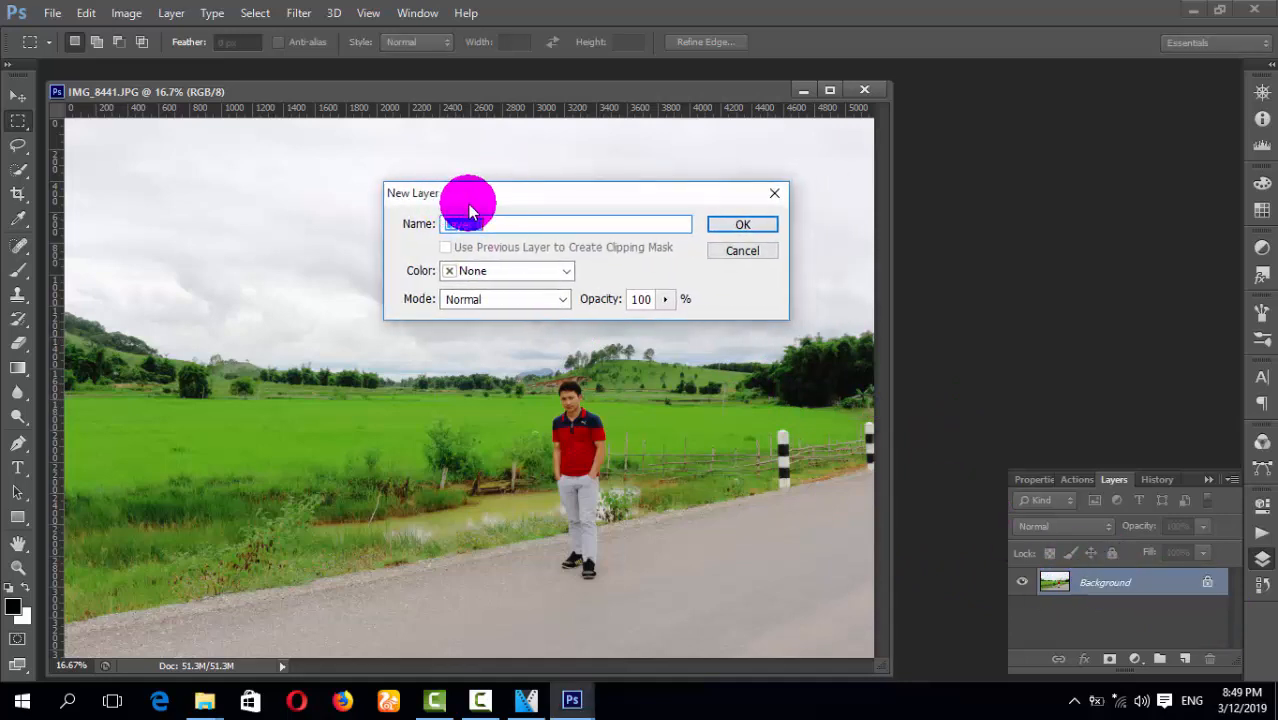
click(738, 223)
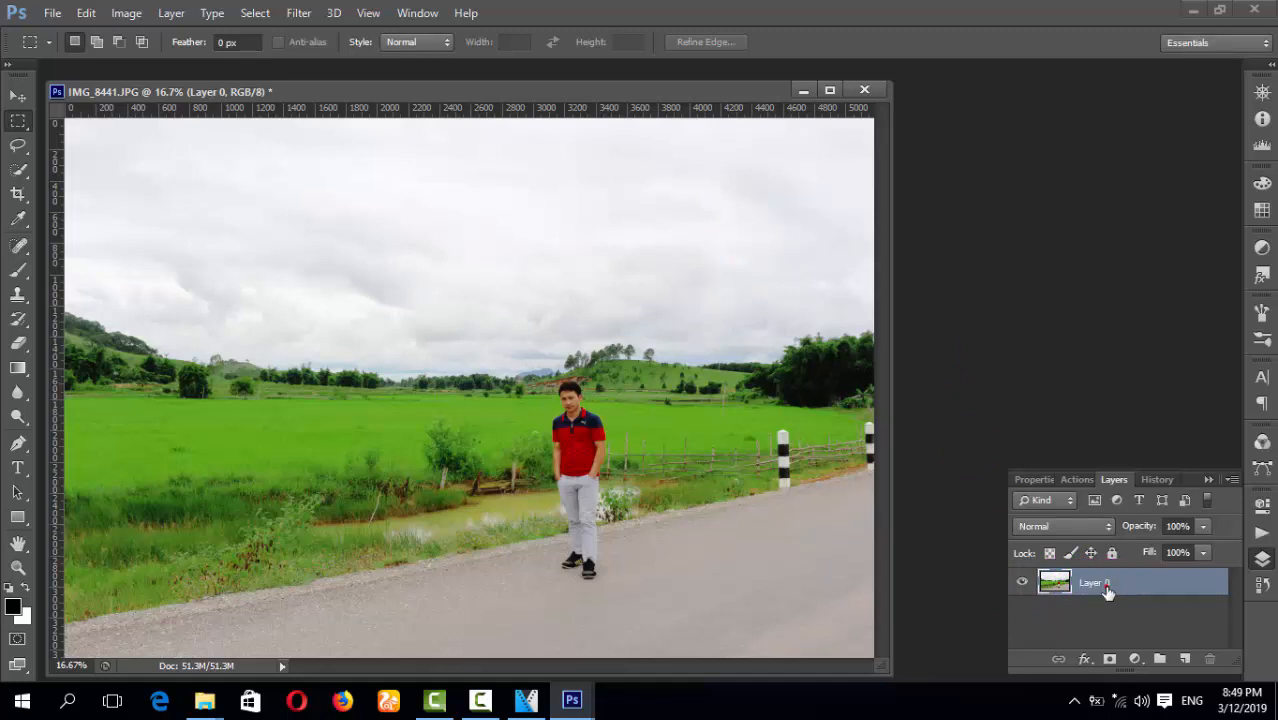
right_click(1108, 588)
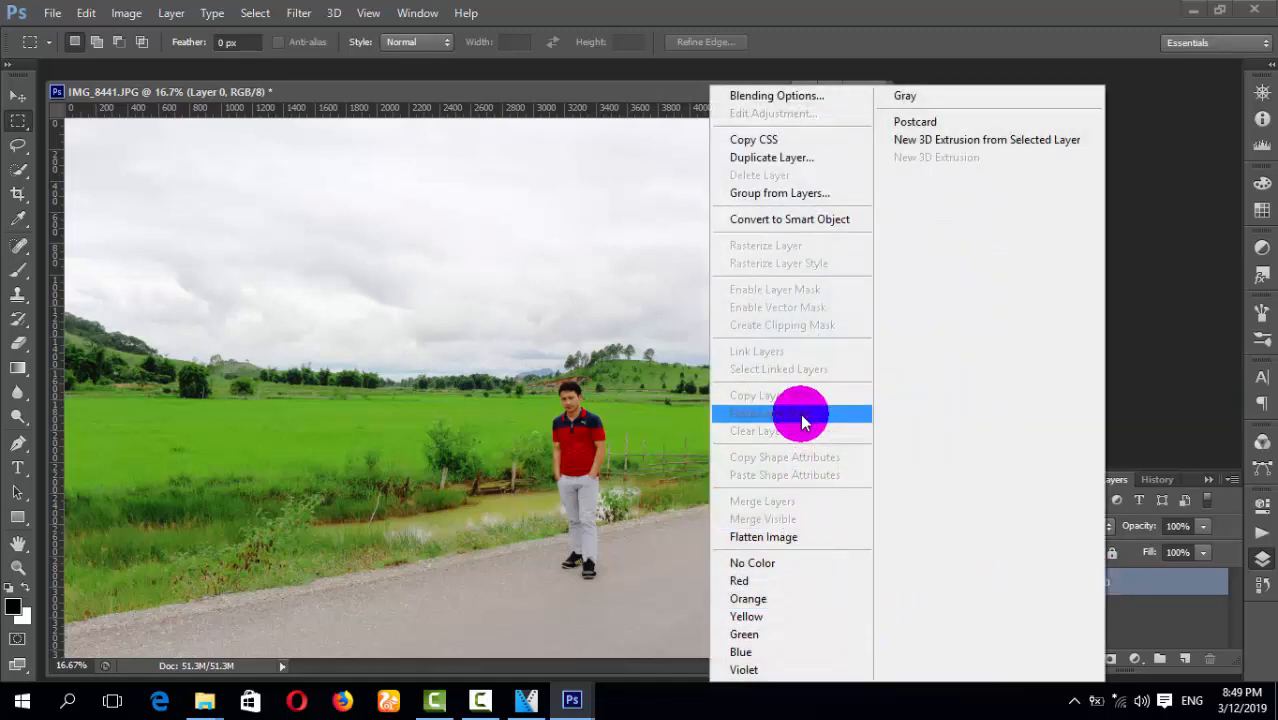
click(1137, 580)
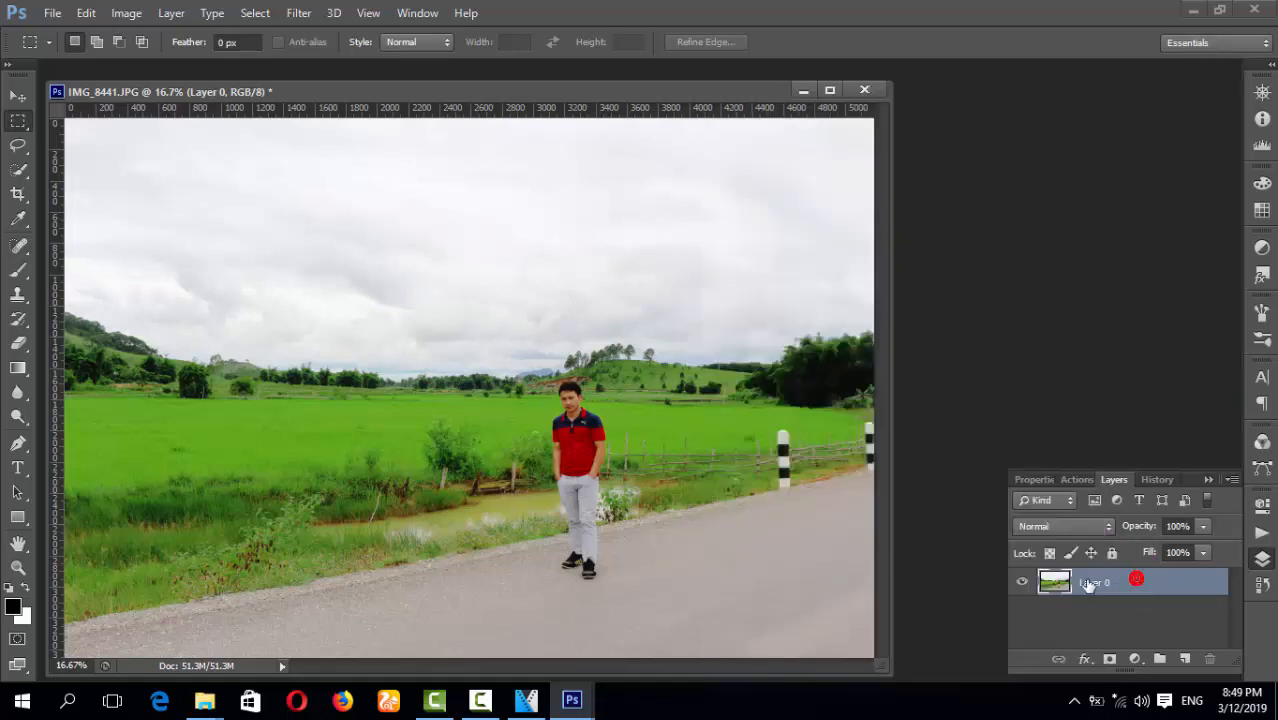
Enlarge the Eraser brush to about 1200 px and erase the landscape around the man on Layer 0
click(19, 346)
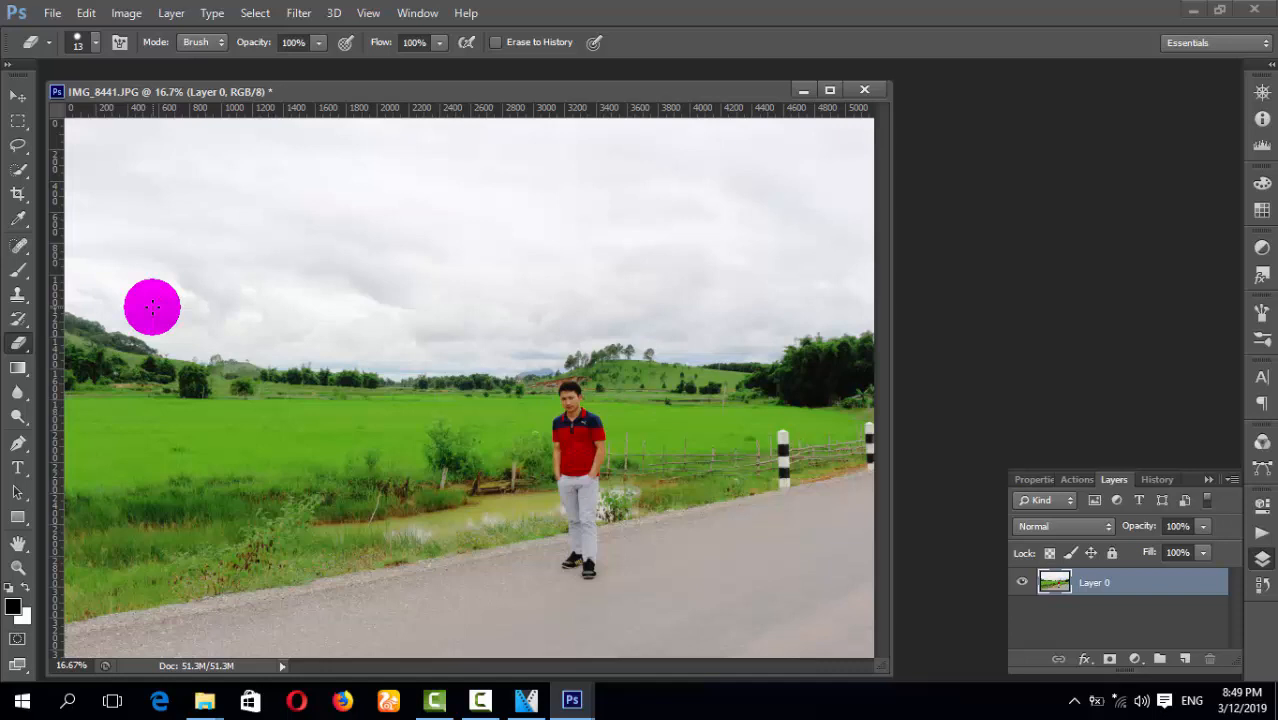
key(bracketright)
key(bracketright)
key(bracketright)
key(bracketright)
key(bracketright)
key(bracketright)
key(bracketright)
key(bracketright)
key(bracketright)
key(bracketright)
key(bracketright)
key(bracketright)
key(bracketright)
key(bracketright)
key(bracketright)
key(bracketright)
key(bracketright)
key(bracketright)
key(bracketright)
key(bracketright)
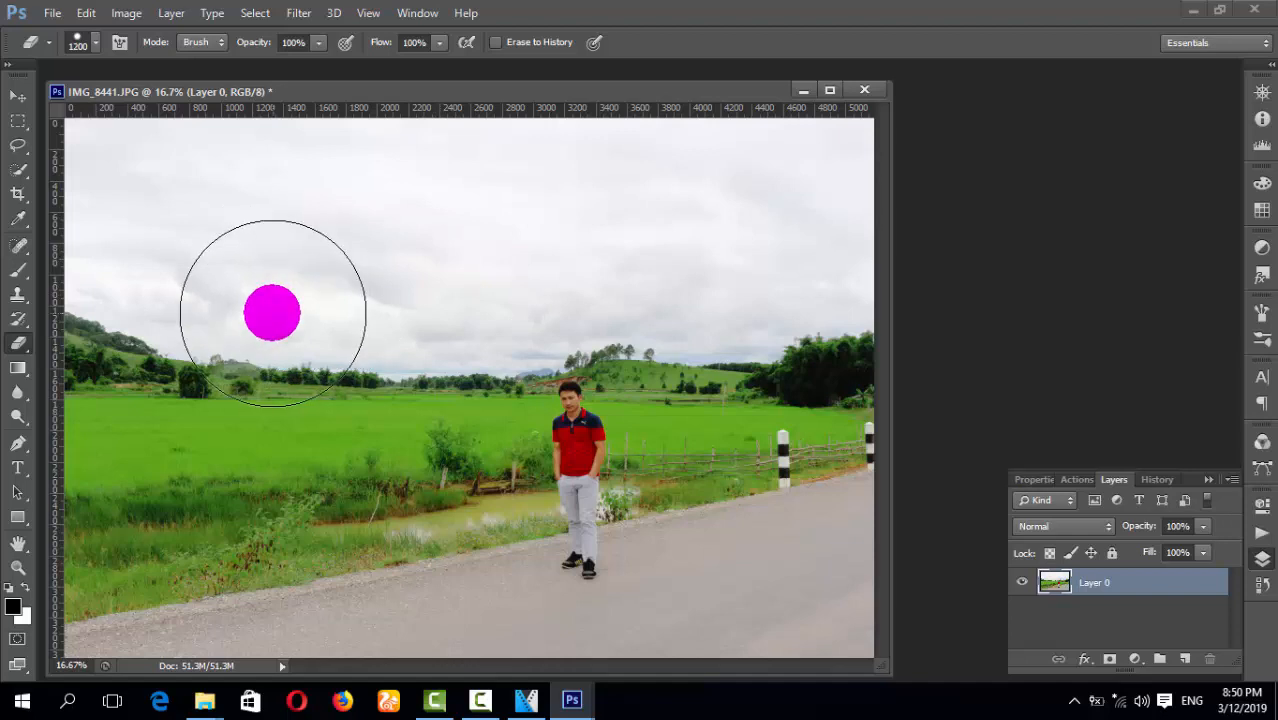
key(bracketright)
key(bracketright)
mouse_move(180, 242)
mouse_down()
mouse_move(131, 310)
mouse_move(220, 205)
mouse_up()
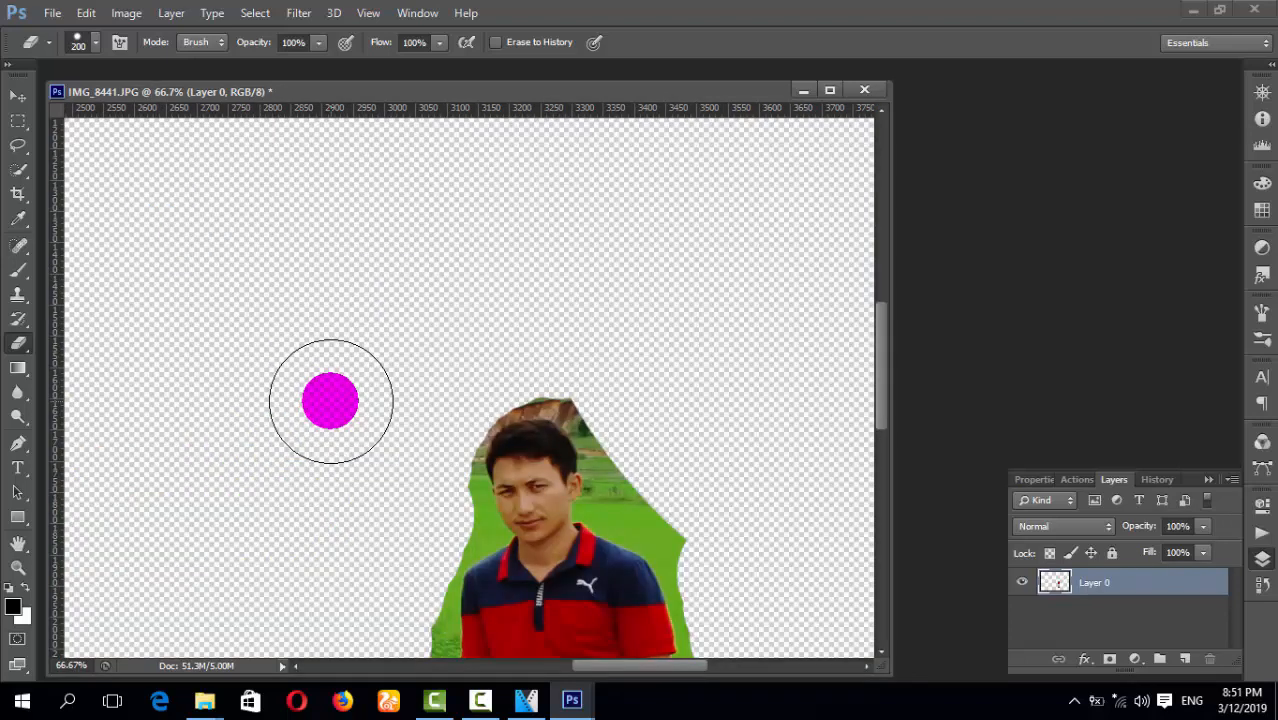
Try a lower hardness for the Eraser brush and restore it to 100%
click(92, 50)
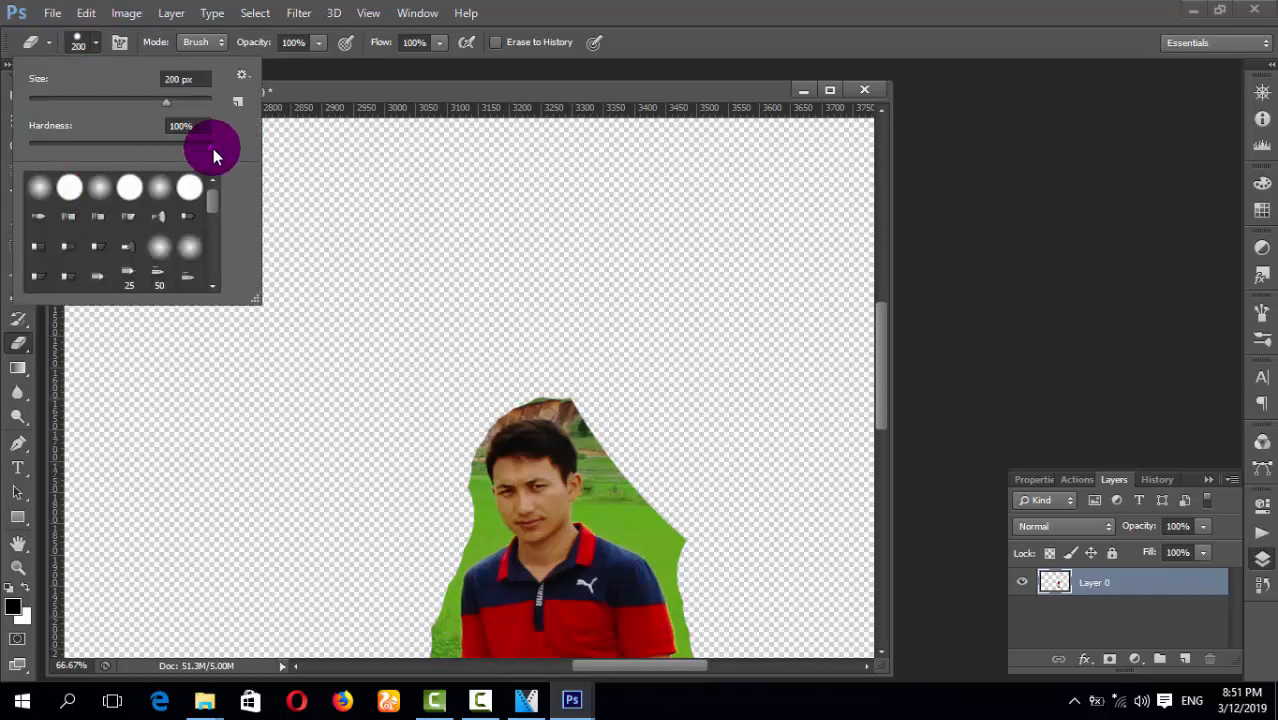
drag(213, 148, 155, 148)
drag(165, 148, 201, 149)
click(308, 163)
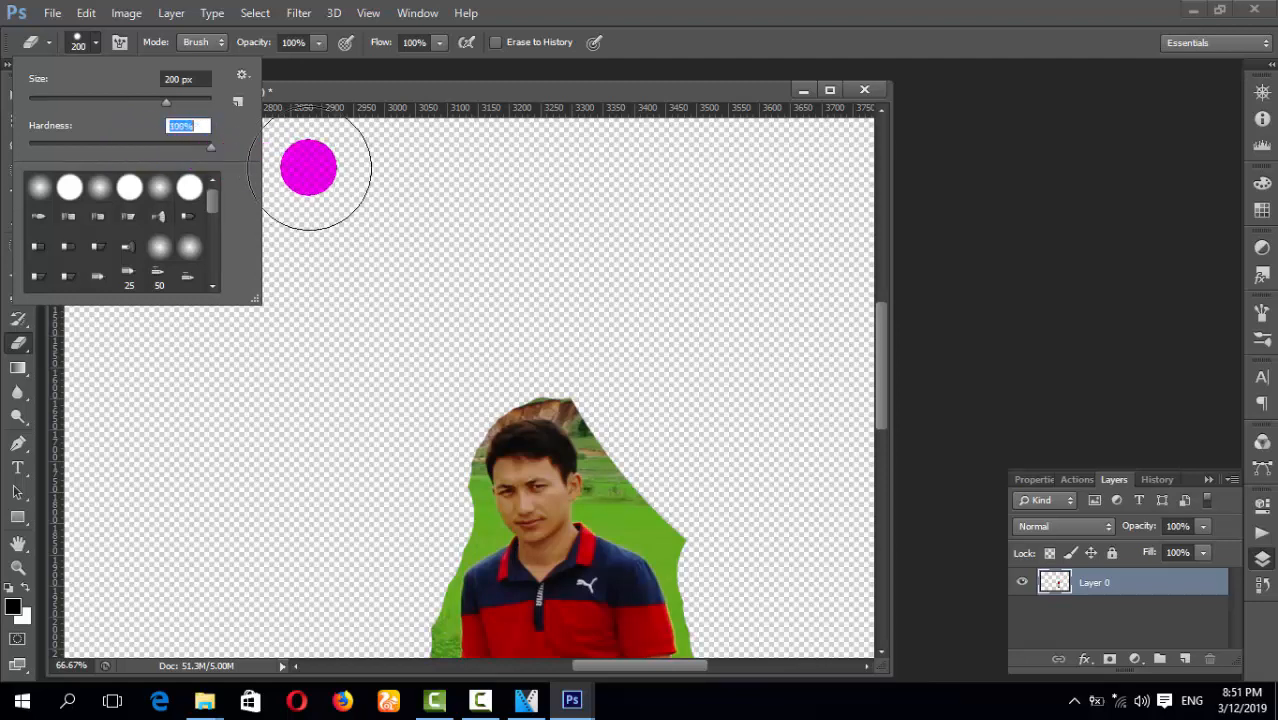
click(371, 397)
Erase part of the green strip beside the sleeve on the image's left side with the 200 px Eraser
key(ctrl+minus)
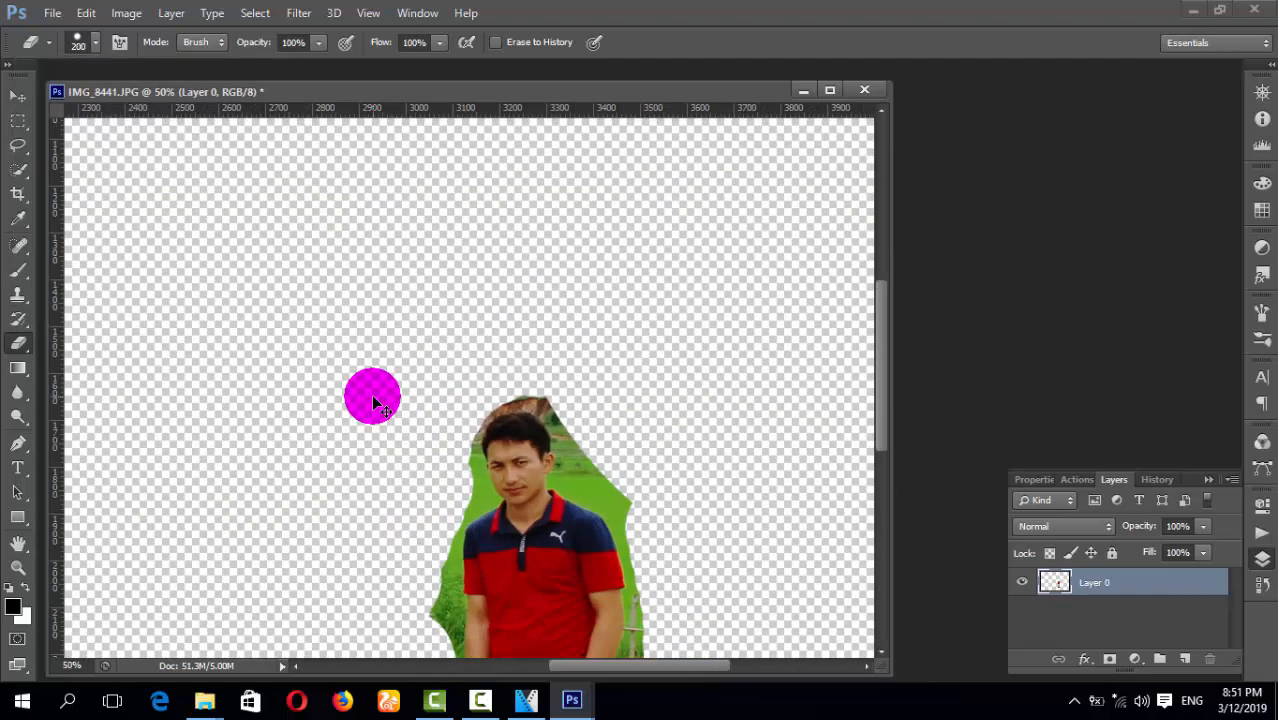
key(ctrl+plus)
key(ctrl+plus)
key(ctrl+plus)
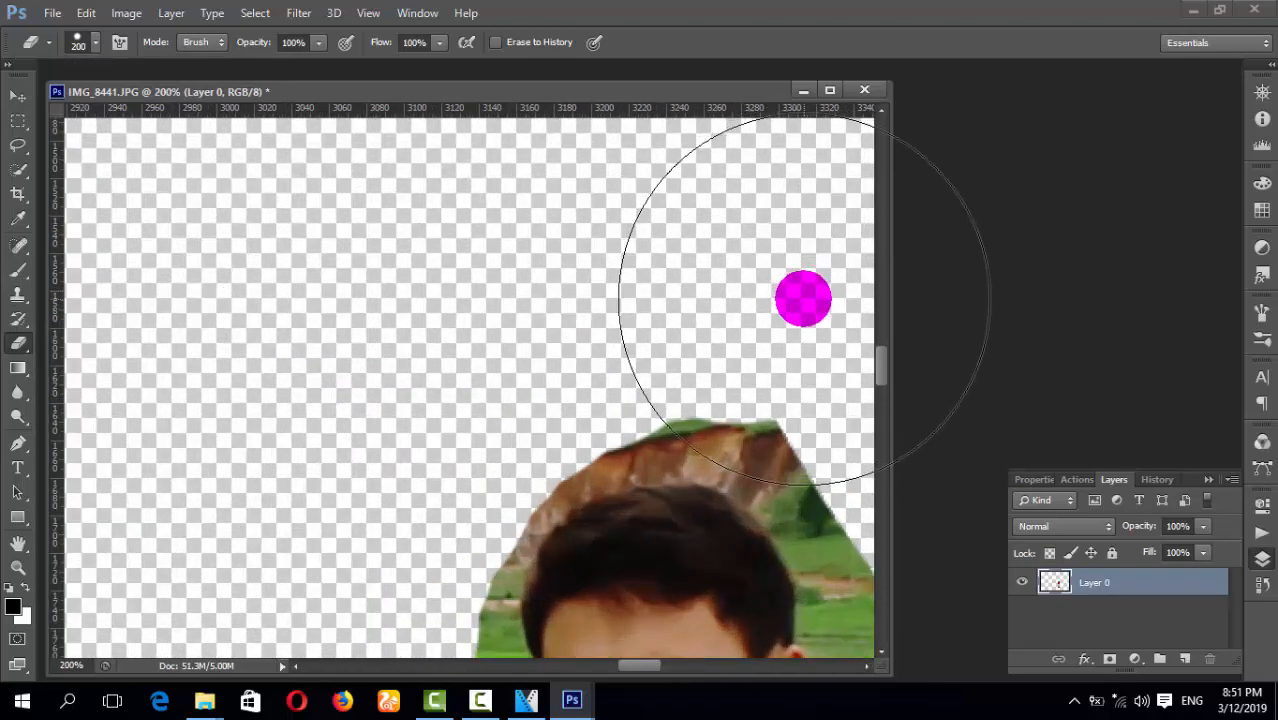
mouse_move(883, 364)
mouse_down()
mouse_move(900, 432)
mouse_move(890, 413)
mouse_up()
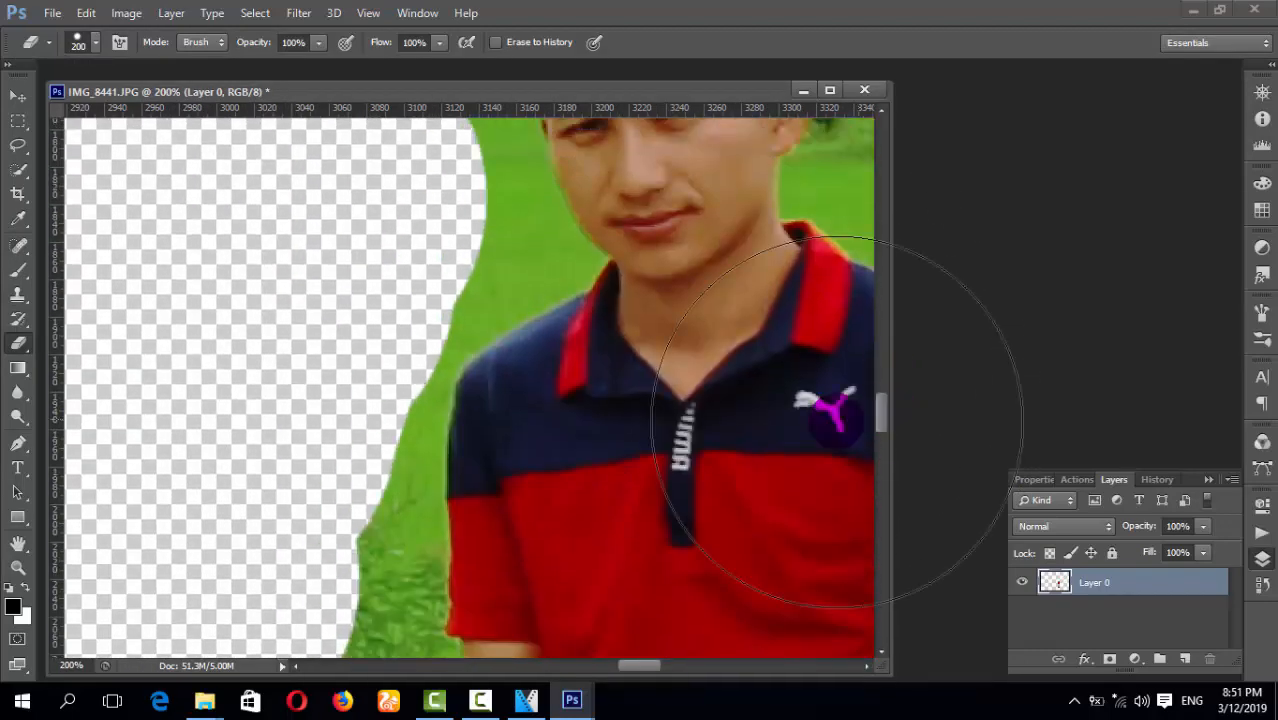
click(258, 473)
click(258, 473)
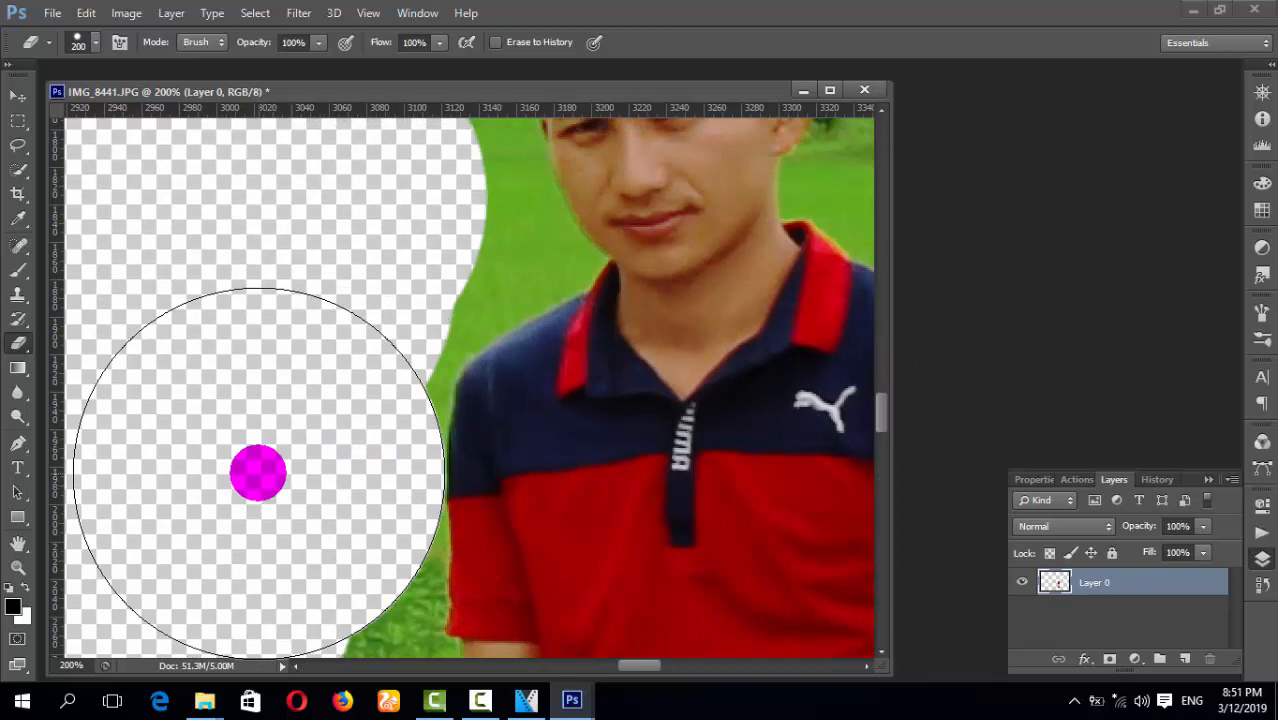
Quick-select the green area between the man's face and shoulder on the image's left side and delete it
mouse_move(258, 473)
mouse_down()
mouse_move(266, 371)
mouse_move(66, 335)
mouse_move(3, 267)
mouse_move(22, 212)
mouse_move(17, 182)
mouse_up()
click(17, 175)
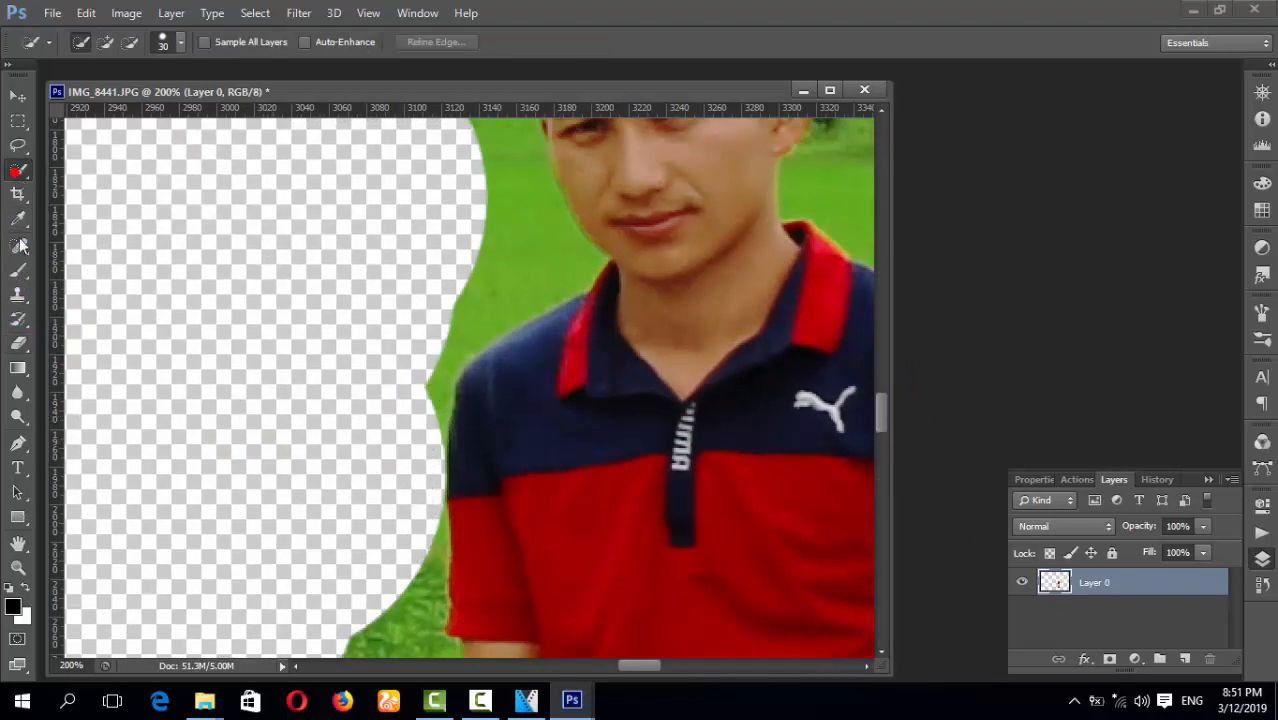
click(18, 245)
click(465, 262)
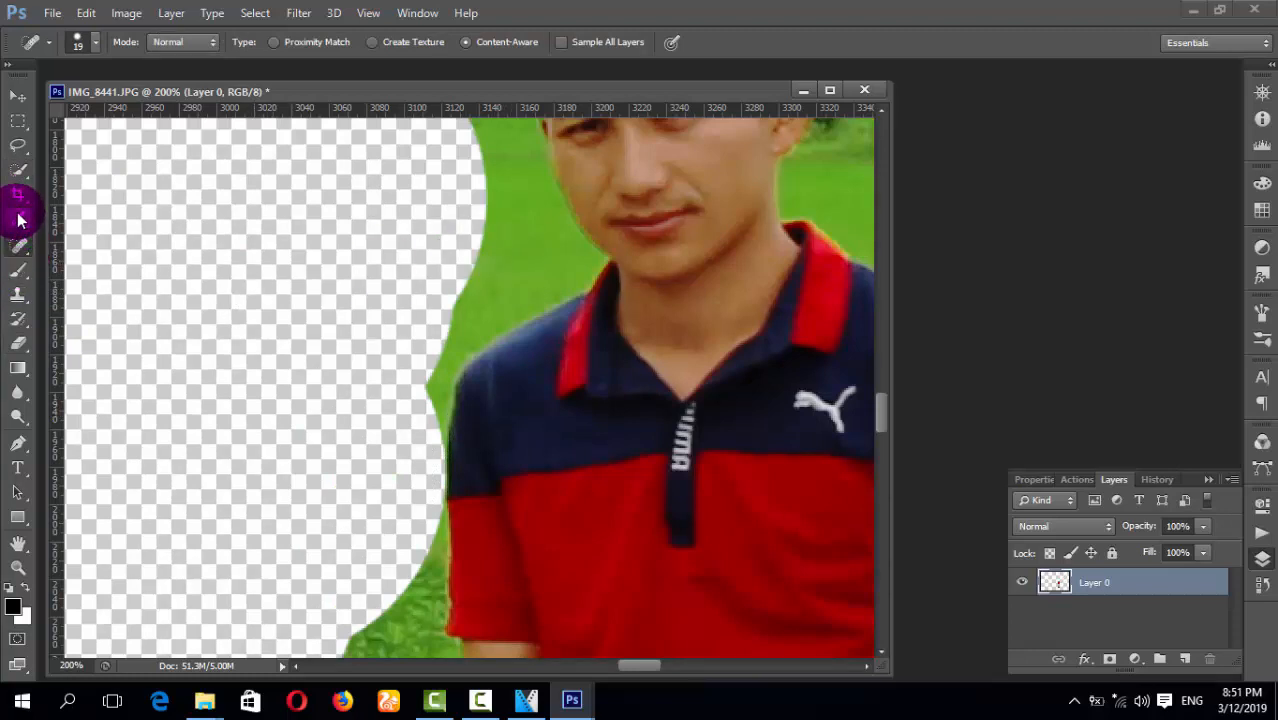
click(17, 172)
click(488, 281)
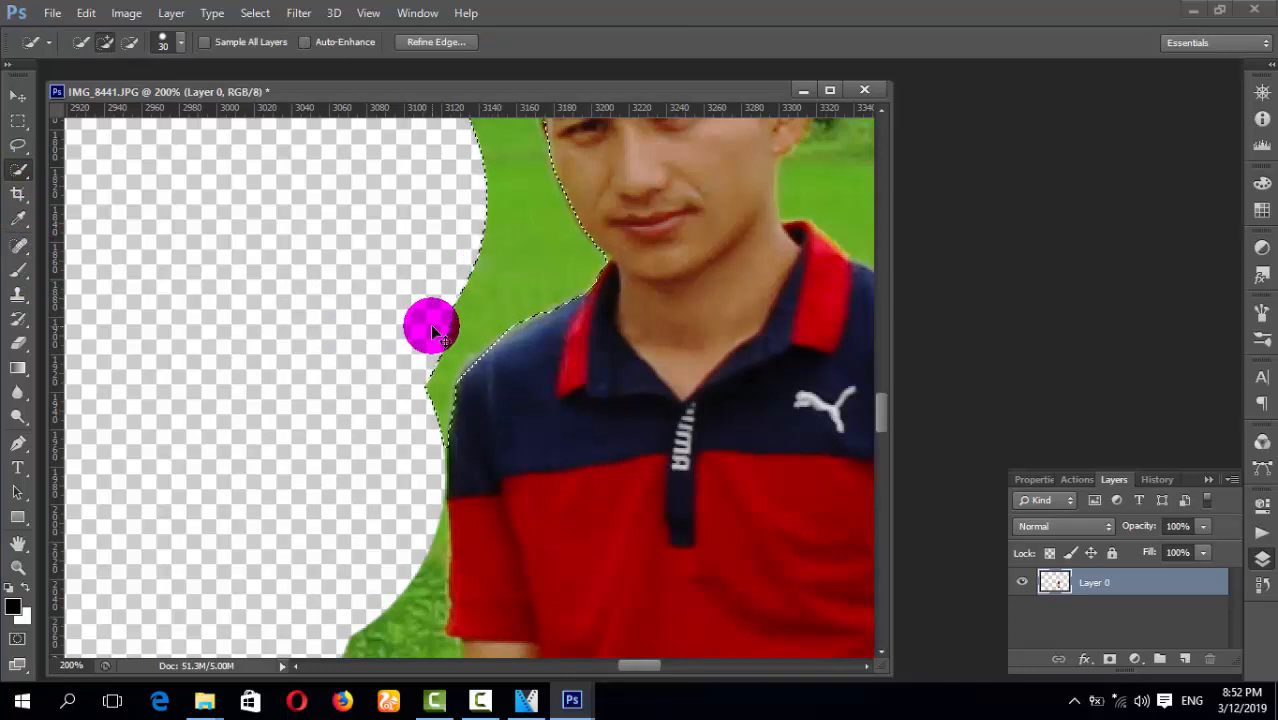
key(ctrl+minus)
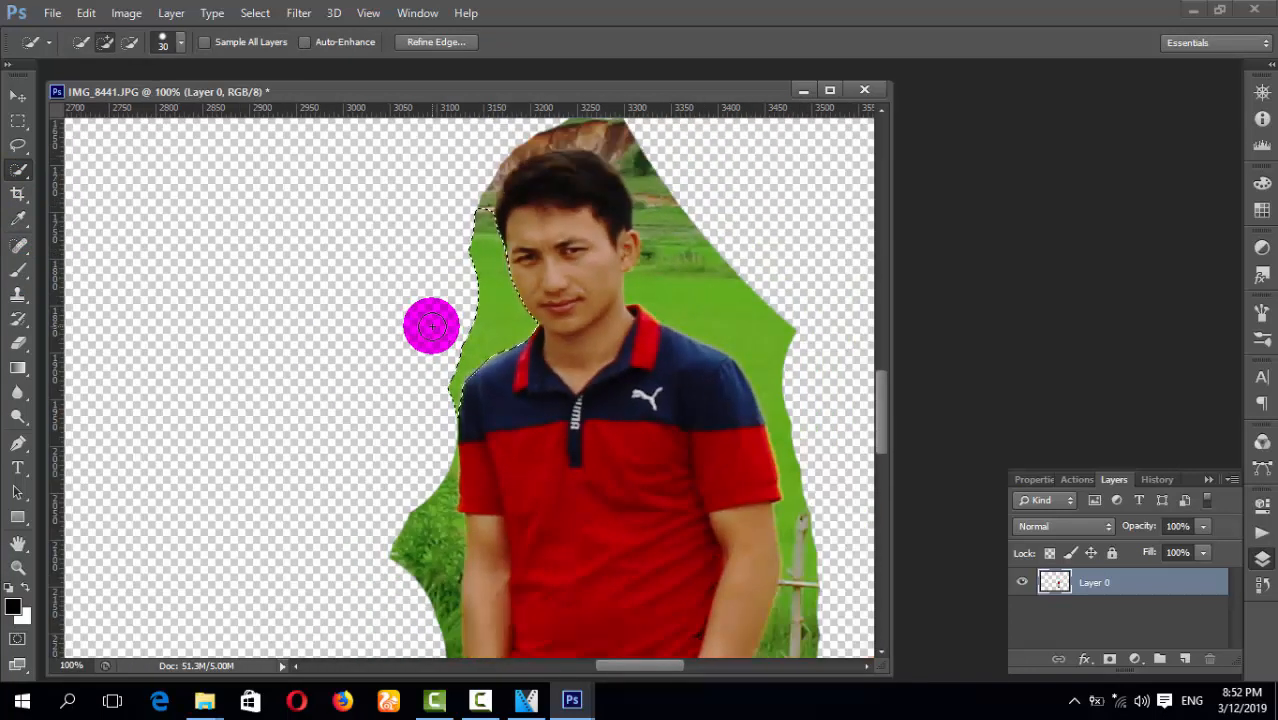
key(Delete)
Quick-select and delete the green areas right of the head and shoulder, beside the left-hand sleeve, and around the upper fence post
click(715, 304)
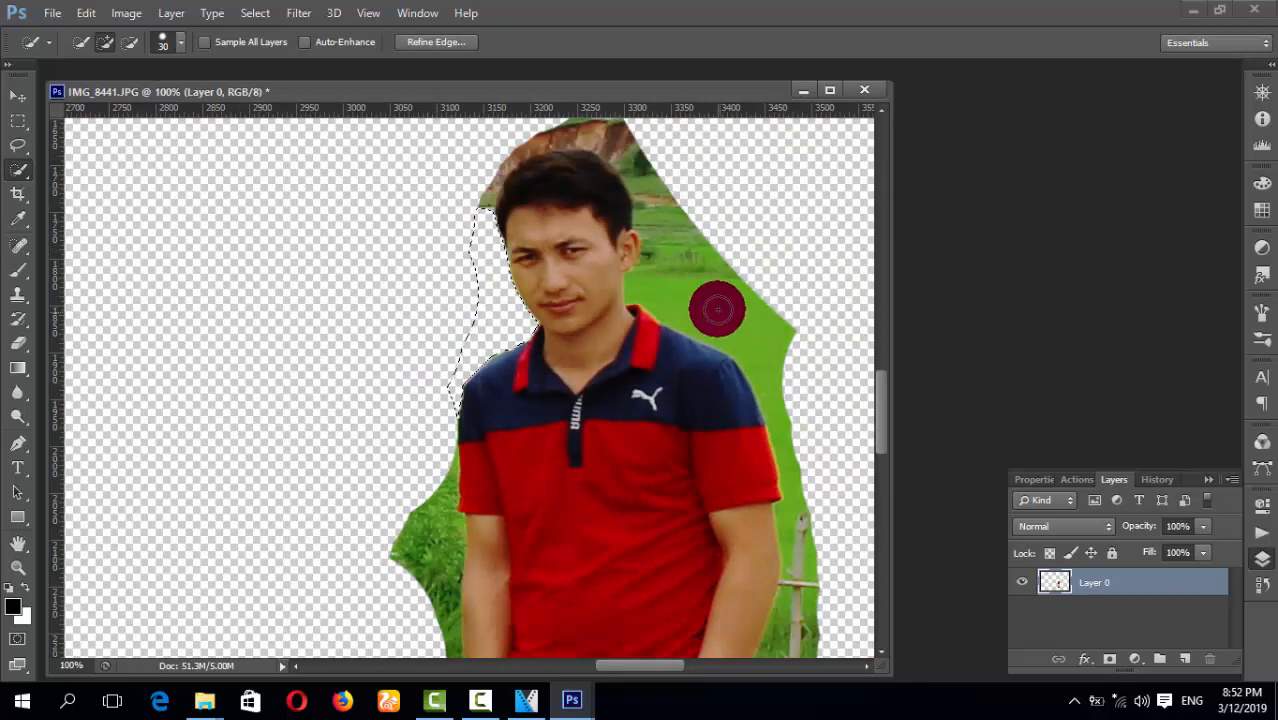
key(Delete)
click(473, 528)
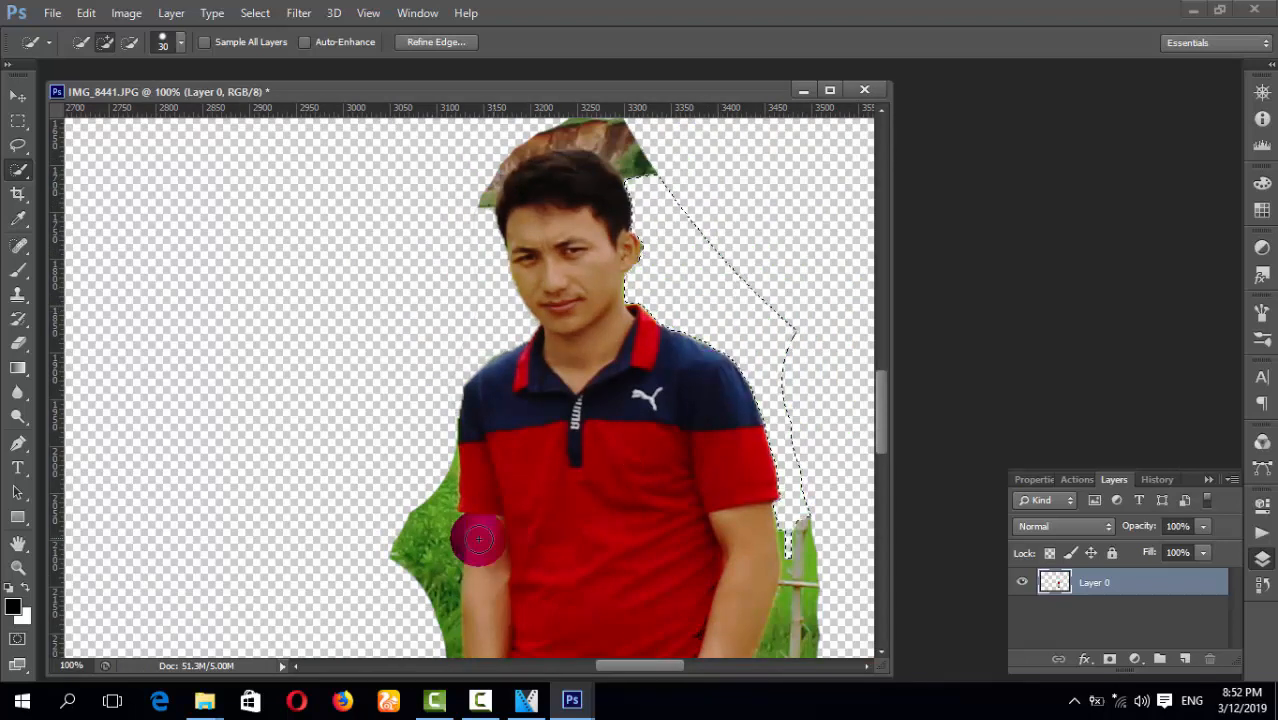
click(422, 535)
key(Delete)
click(804, 571)
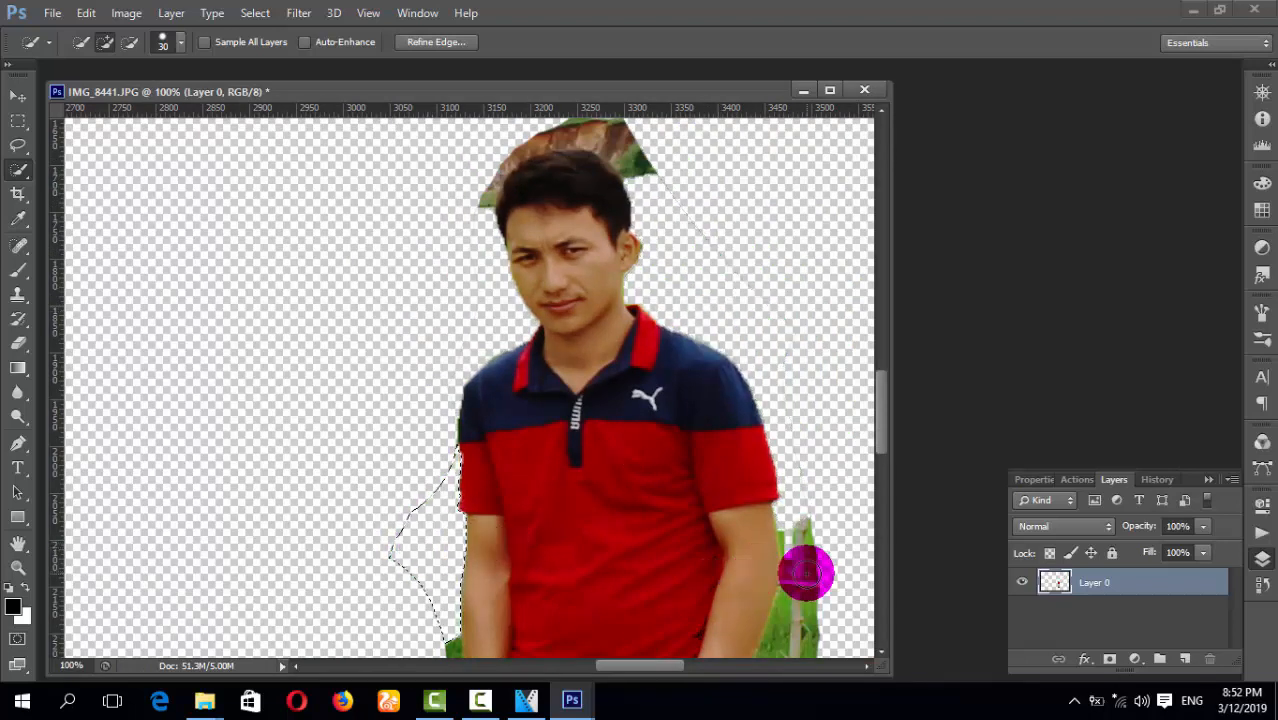
click(810, 583)
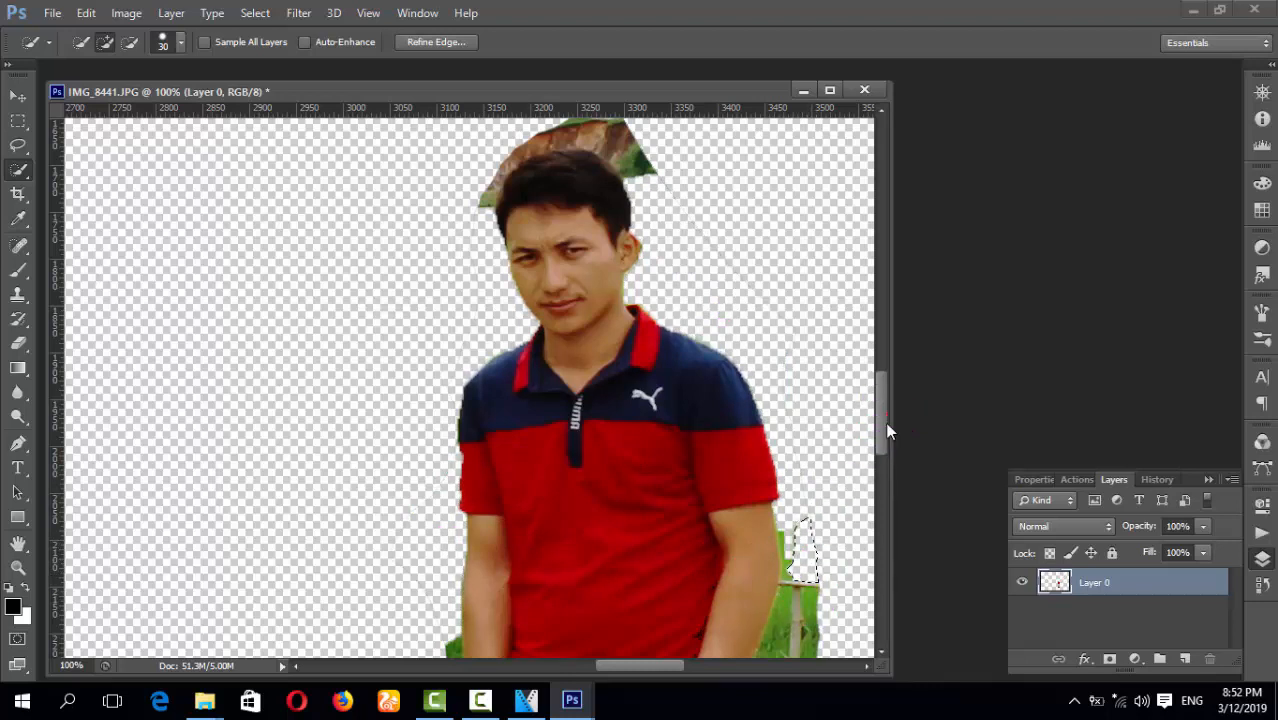
Quick-select and delete the background patches beside the hip and forearm on the image's right side, then clear the selection
click(886, 450)
click(787, 482)
key(Delete)
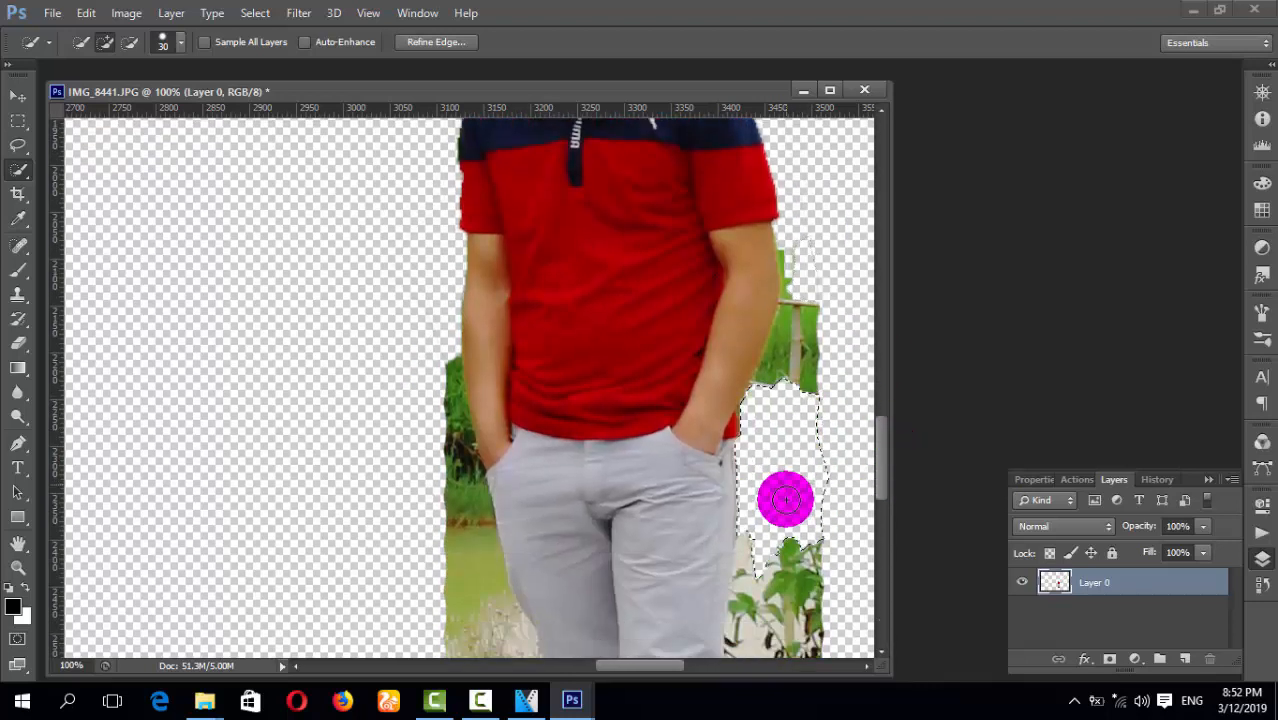
click(785, 613)
key(Delete)
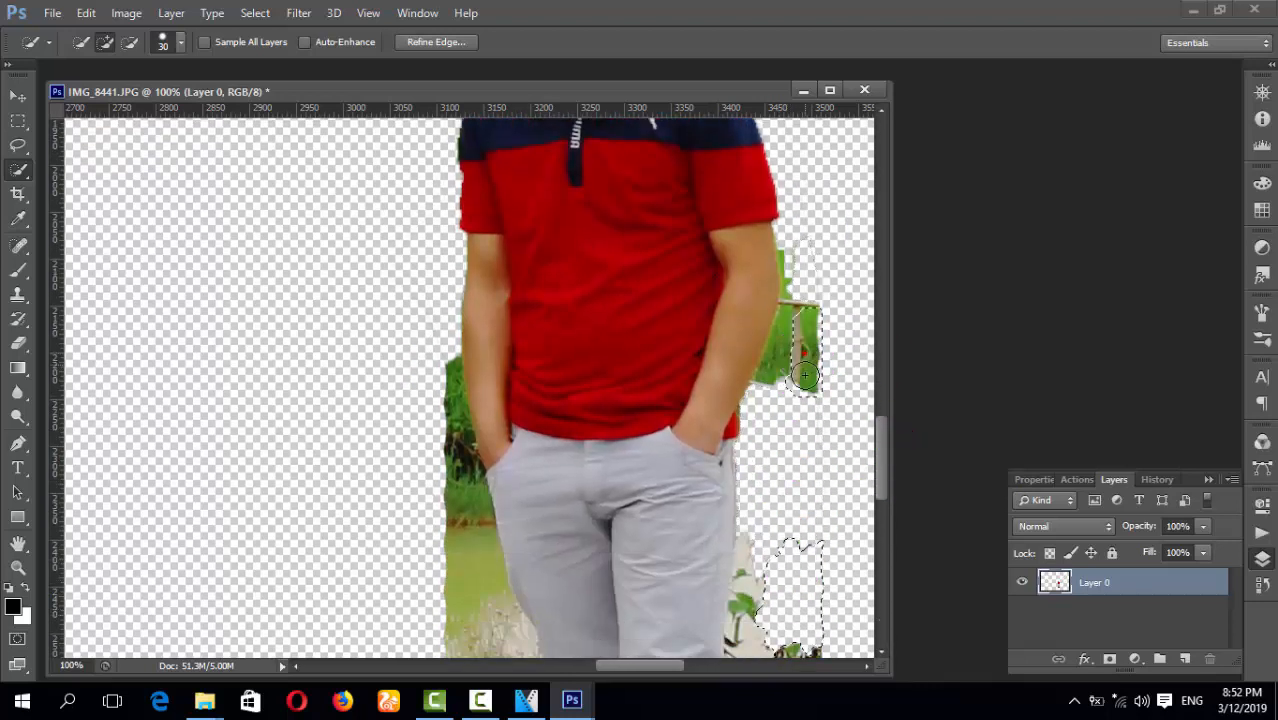
click(793, 337)
click(781, 364)
key(Delete)
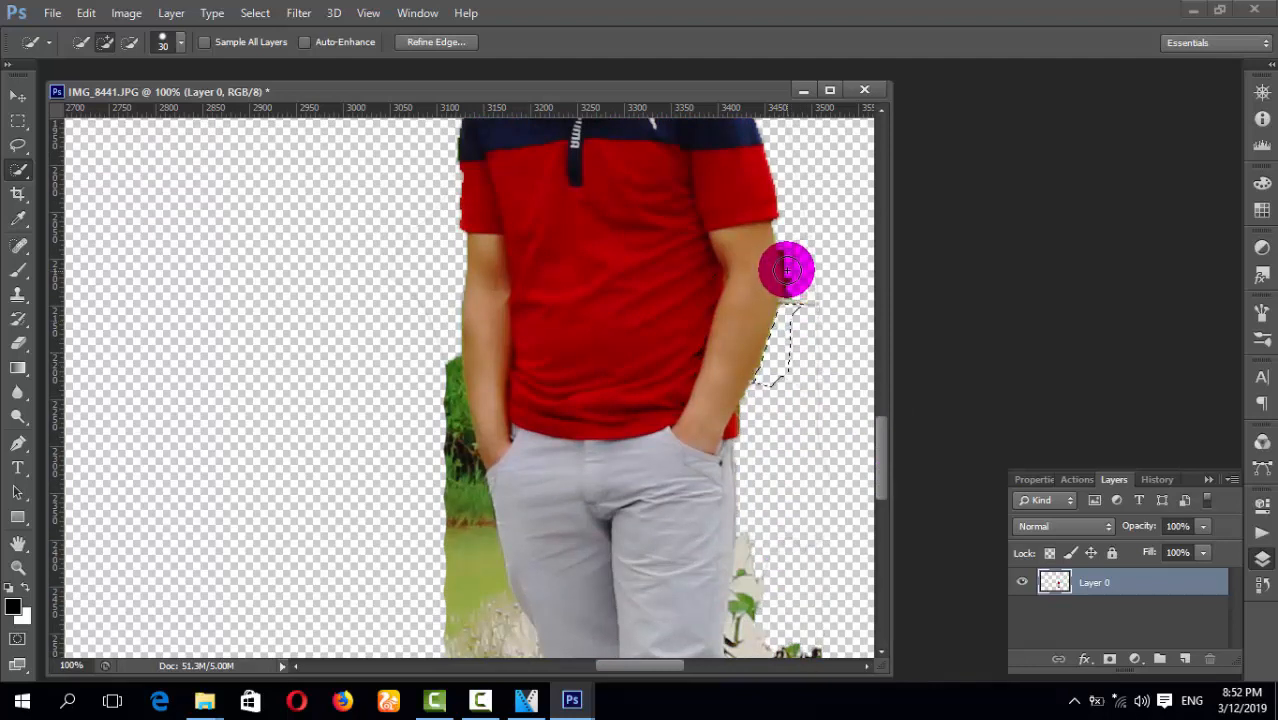
click(785, 268)
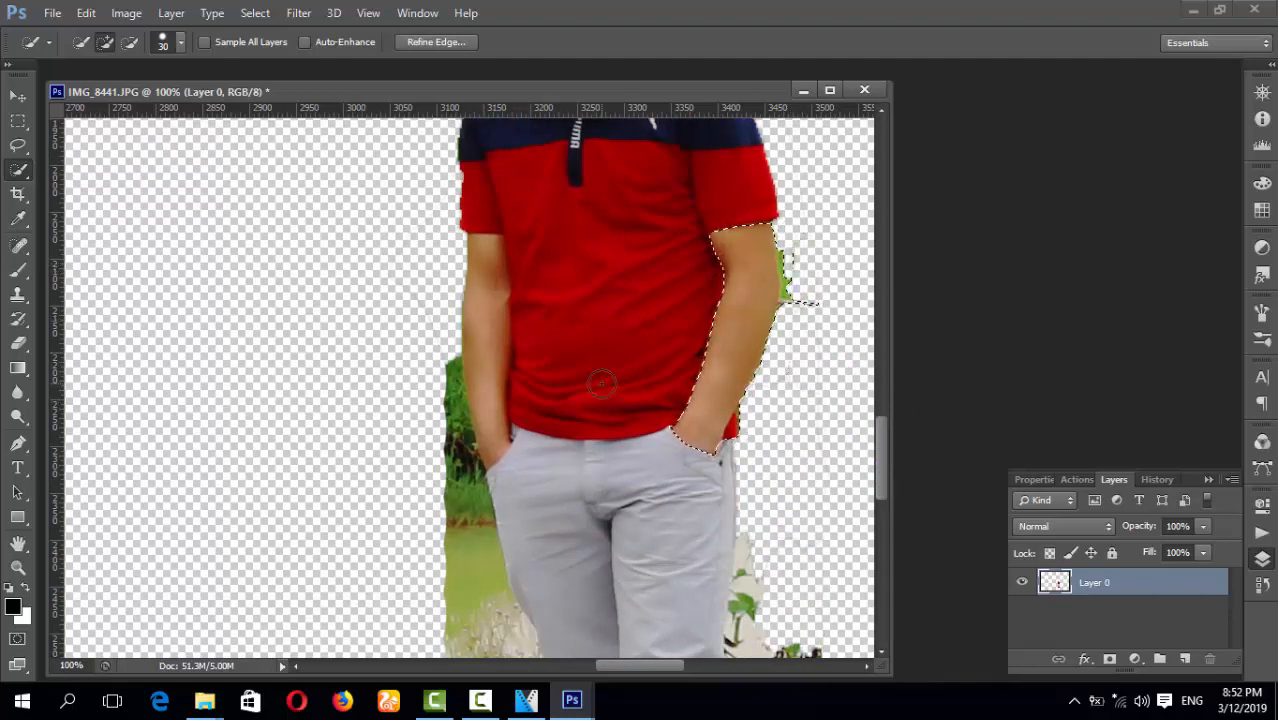
key(ctrl+d)
Quick-select and delete the foliage and water patches beside the hand and hip on the image's left side
click(466, 532)
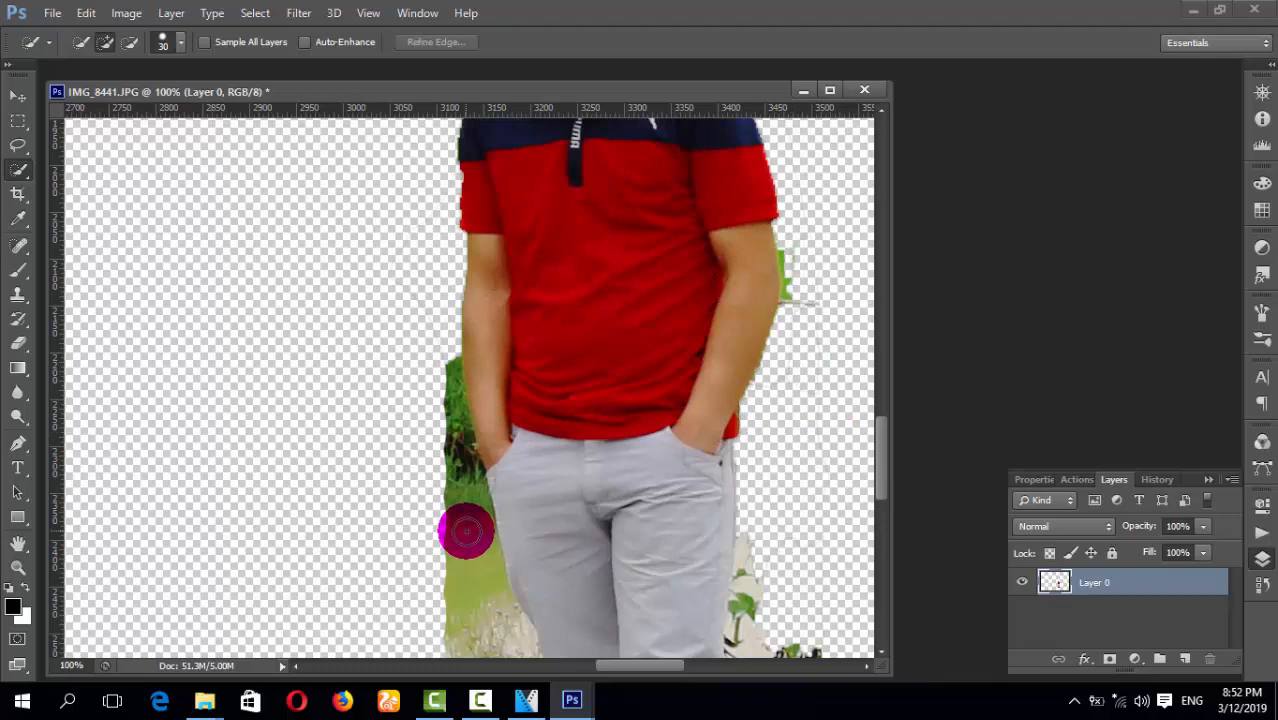
click(445, 416)
key(Delete)
click(458, 484)
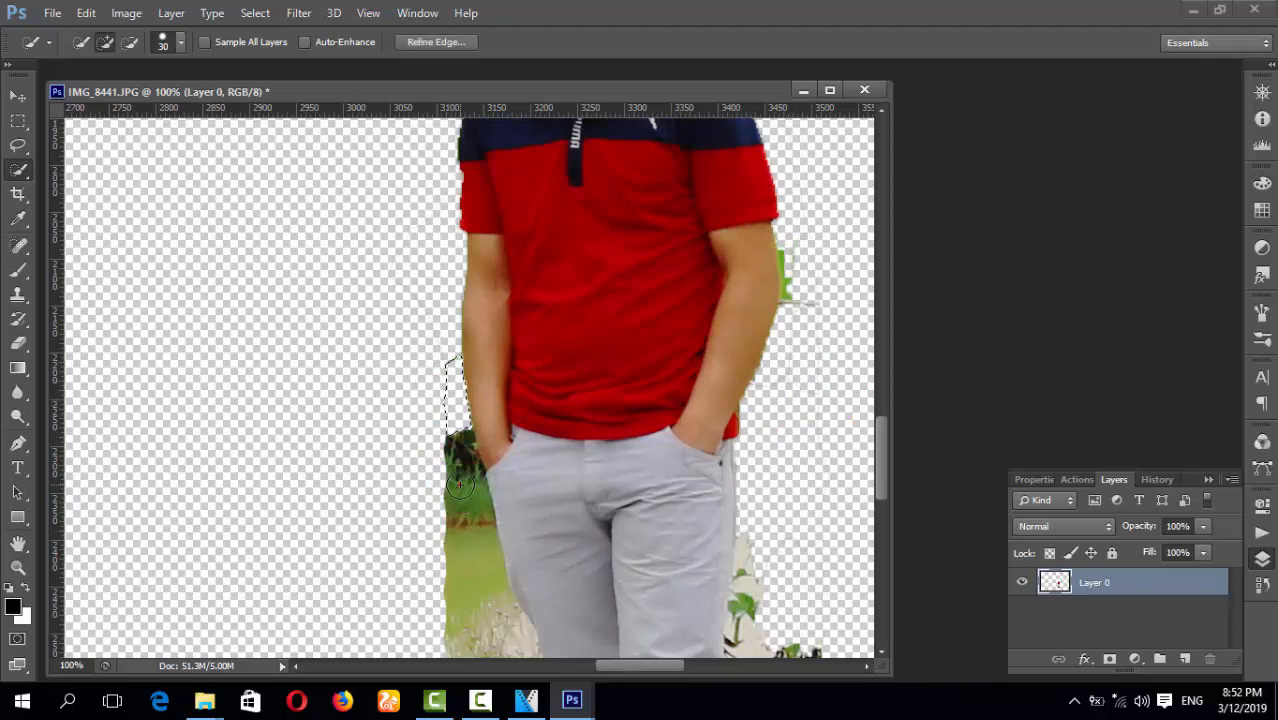
key(ctrl+d)
click(459, 509)
key(Delete)
click(471, 548)
key(Delete)
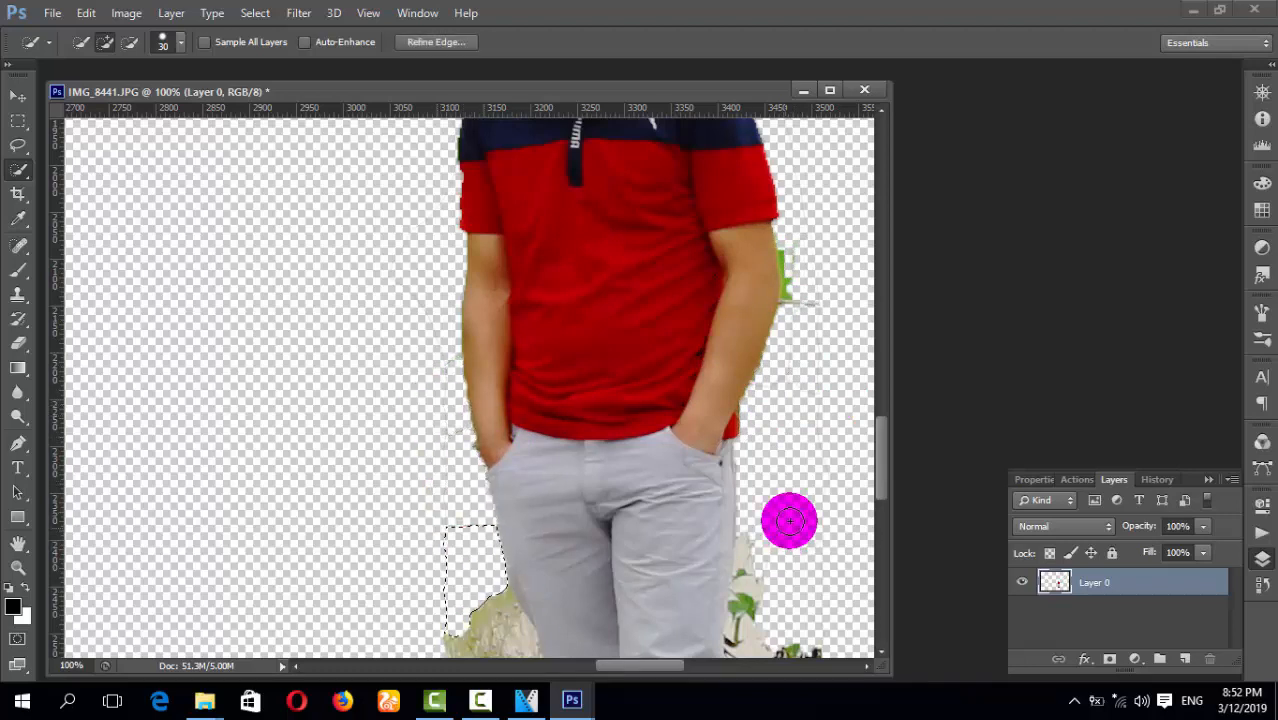
Erase the grass and pavement along the leg and shoe on the image's left side with the 200 px Eraser
scroll(804, 499, down, 5)
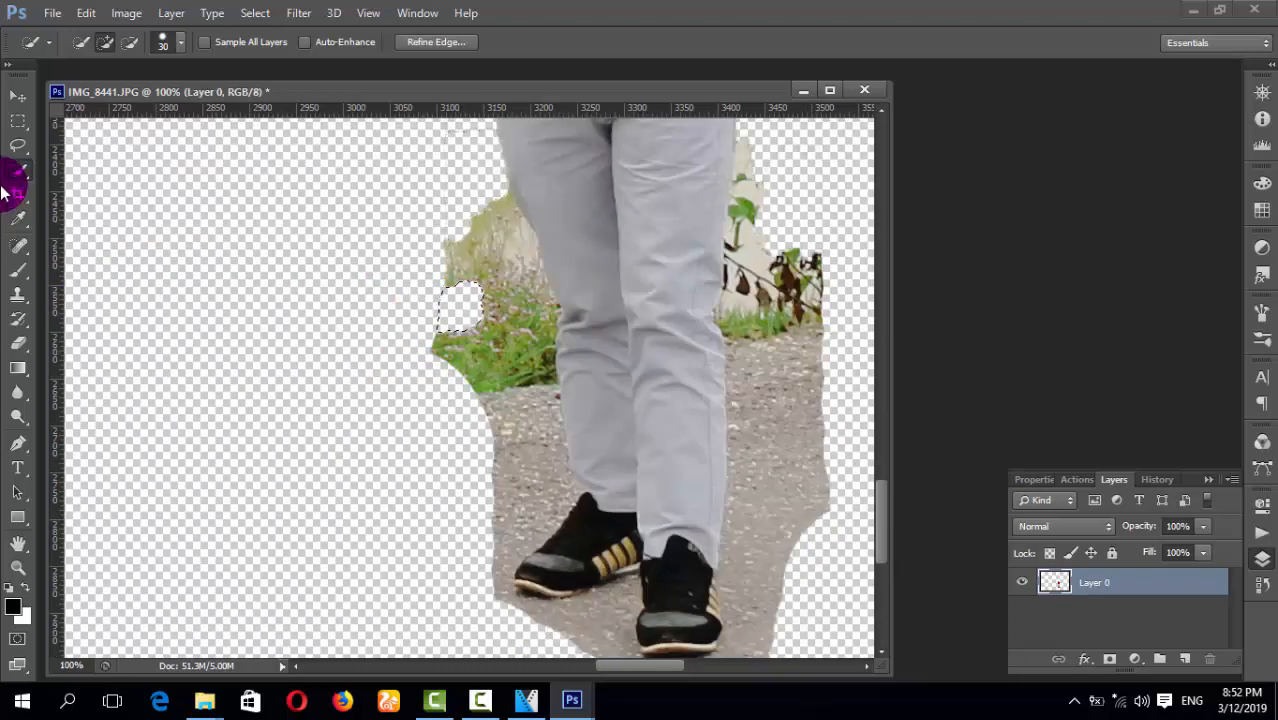
click(18, 343)
mouse_move(368, 290)
mouse_down()
mouse_move(402, 351)
mouse_move(413, 282)
mouse_move(391, 337)
mouse_move(407, 310)
mouse_move(439, 425)
mouse_move(441, 270)
mouse_up()
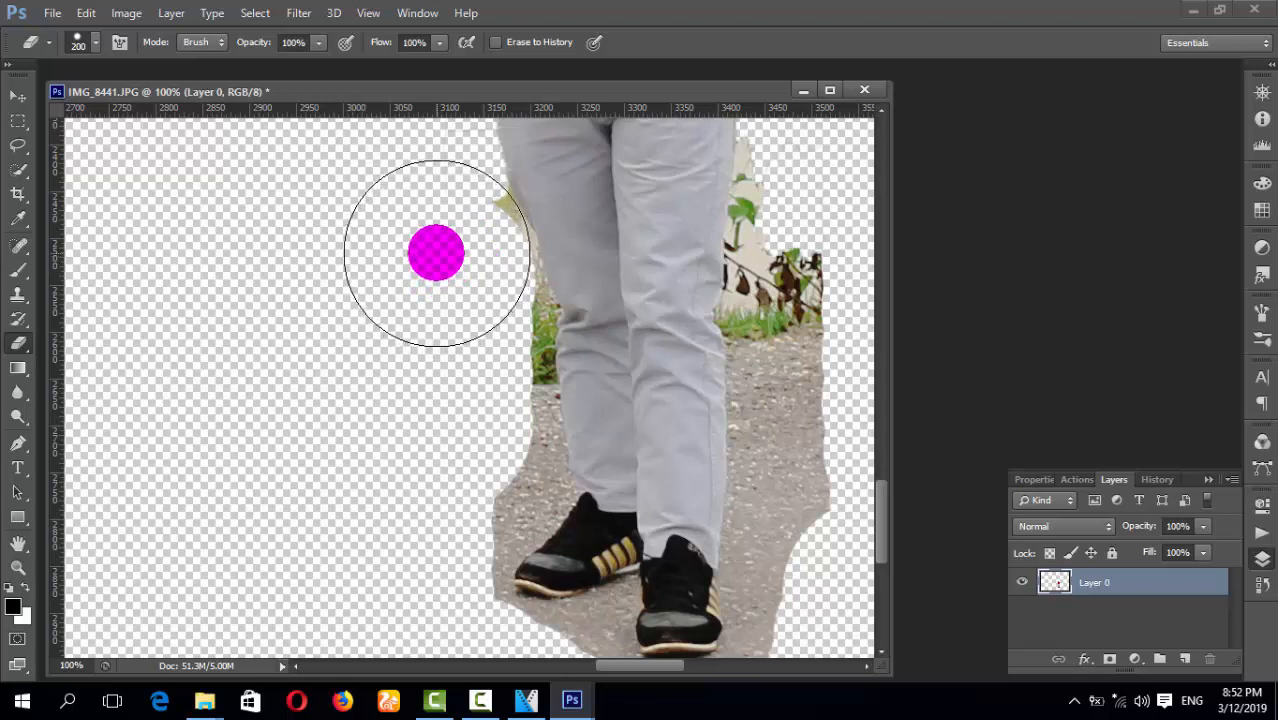
click(451, 300)
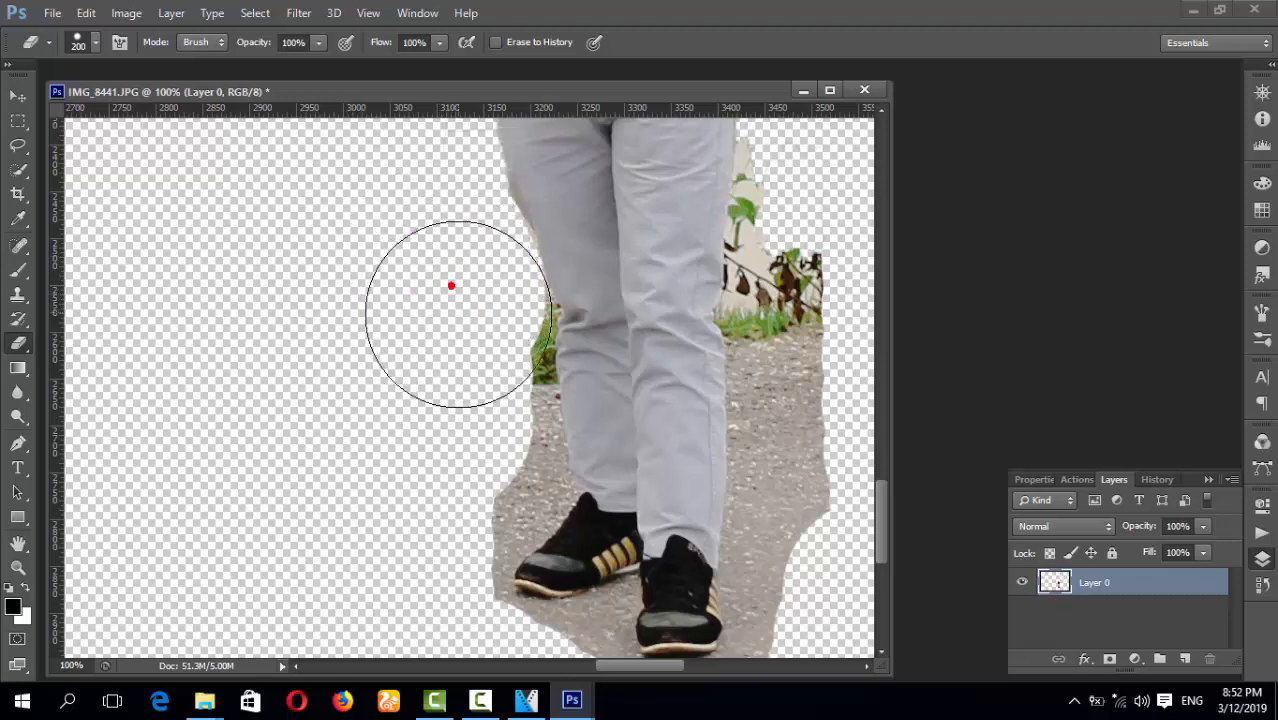
click(456, 360)
click(456, 424)
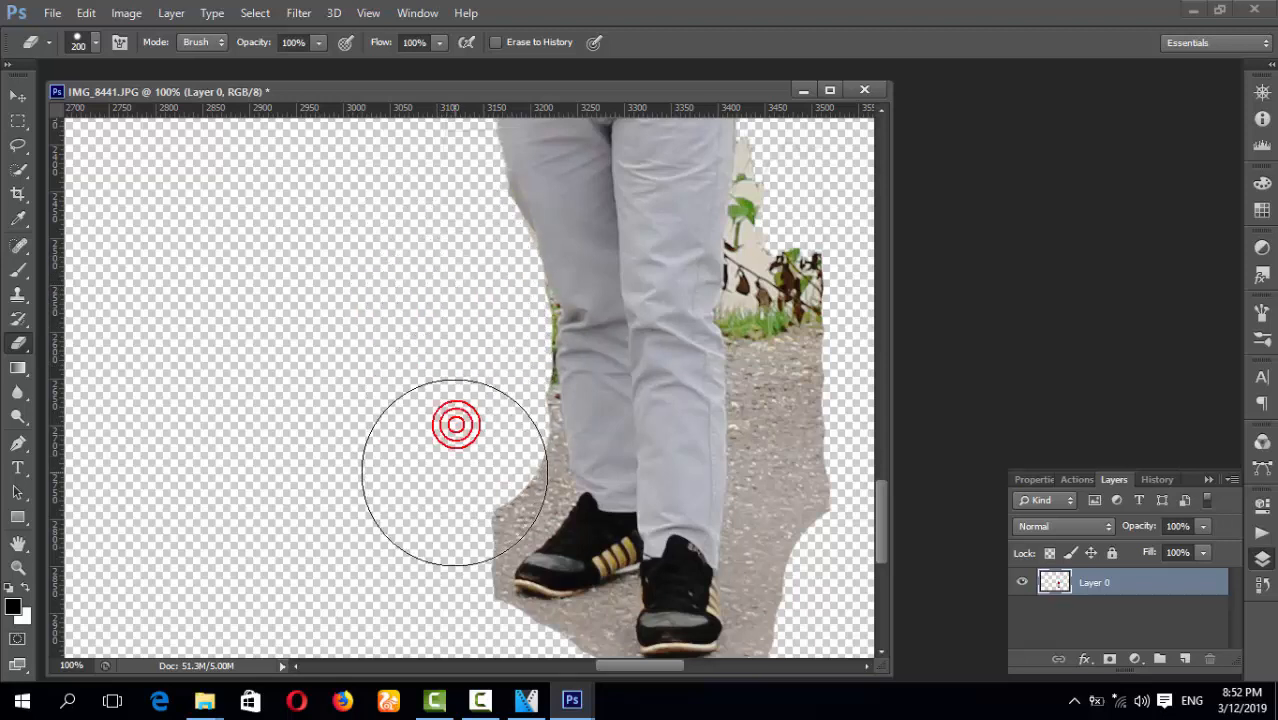
click(454, 472)
click(444, 504)
click(442, 511)
click(473, 486)
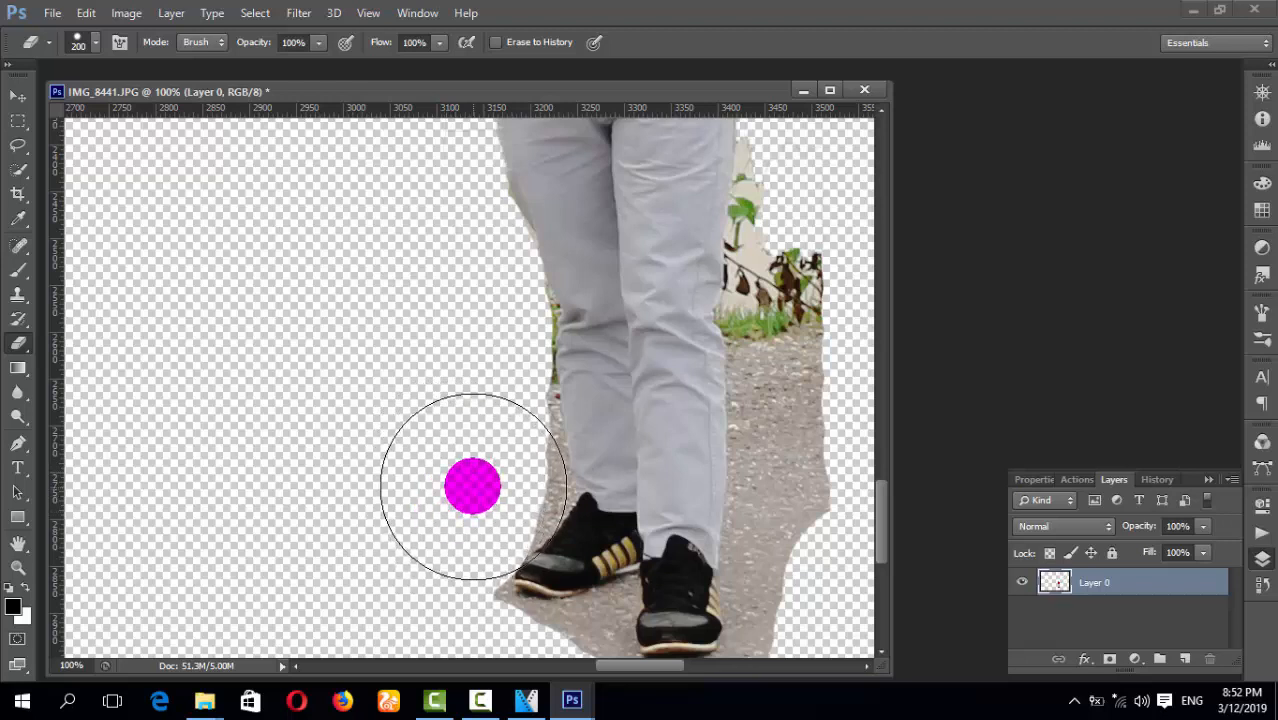
click(473, 480)
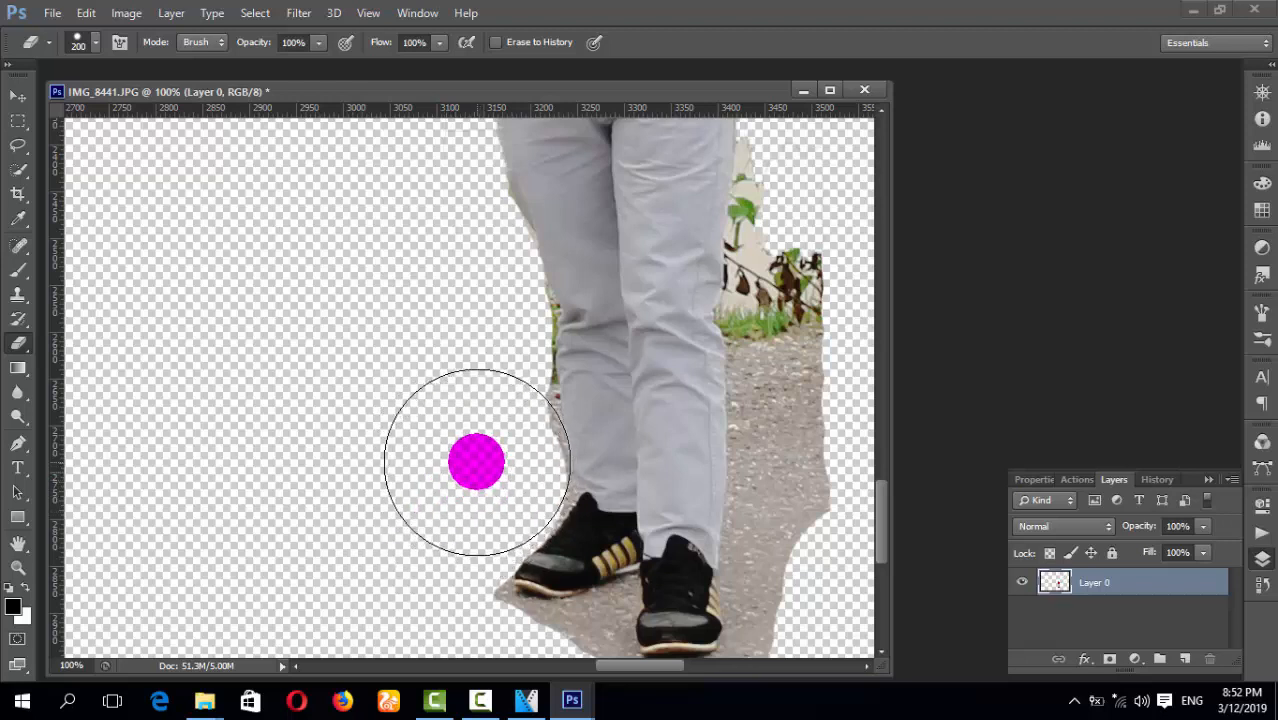
click(466, 423)
click(465, 403)
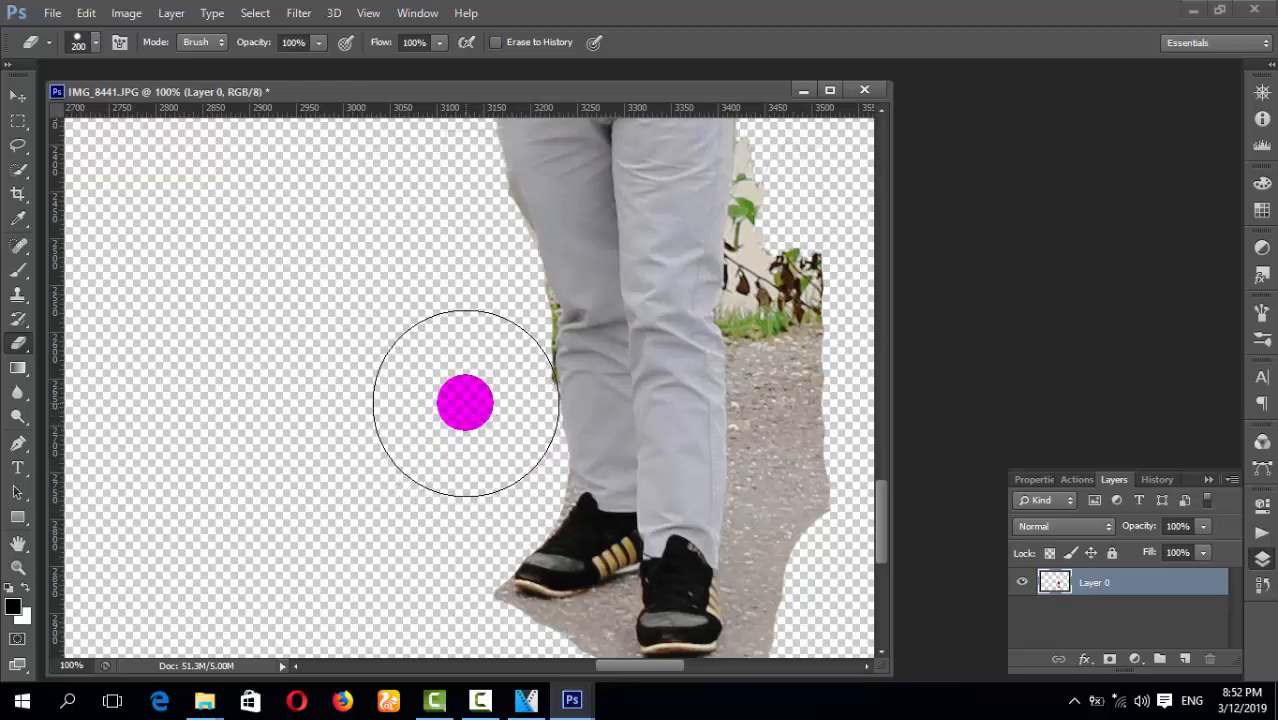
Erase the plants and most of the pavement beside the leg on the image's right side
click(827, 425)
click(832, 312)
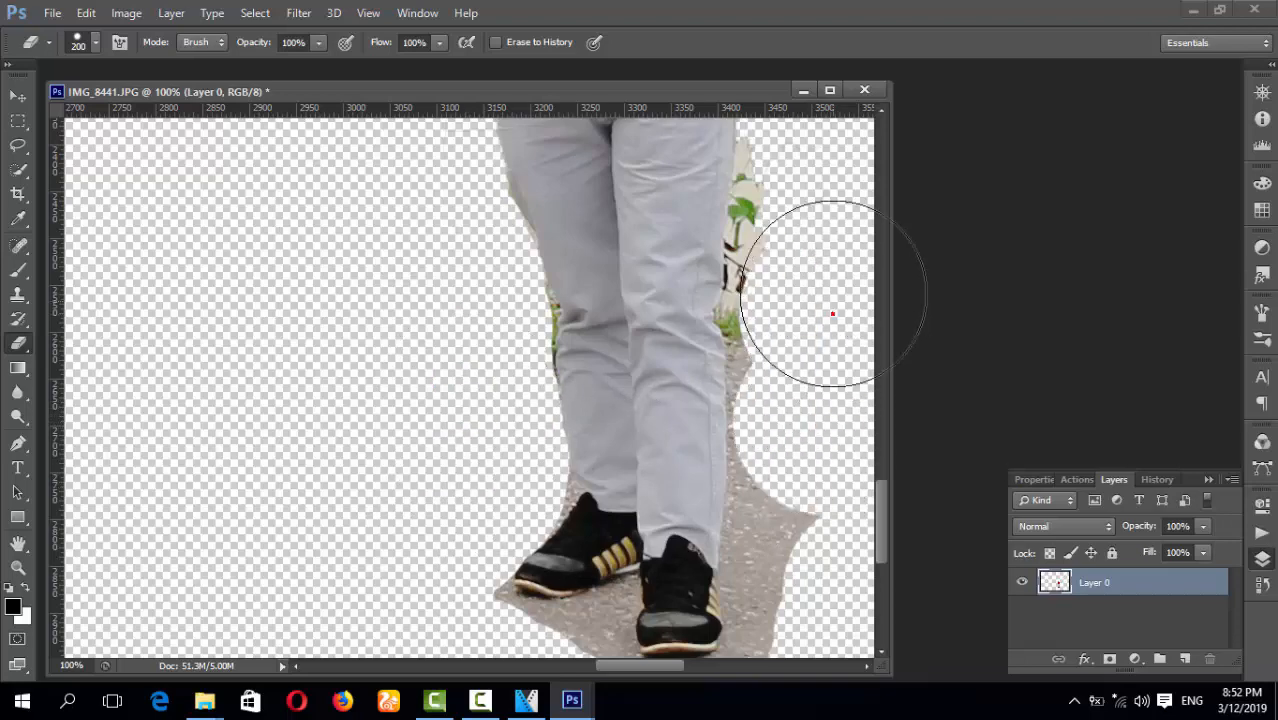
click(827, 262)
mouse_move(828, 375)
mouse_down()
mouse_move(819, 491)
mouse_move(833, 560)
mouse_up()
Reduce the Eraser brush to 80 px and erase the remaining pavement along the right-hand trouser leg's edge
scroll(833, 560, up, 3)
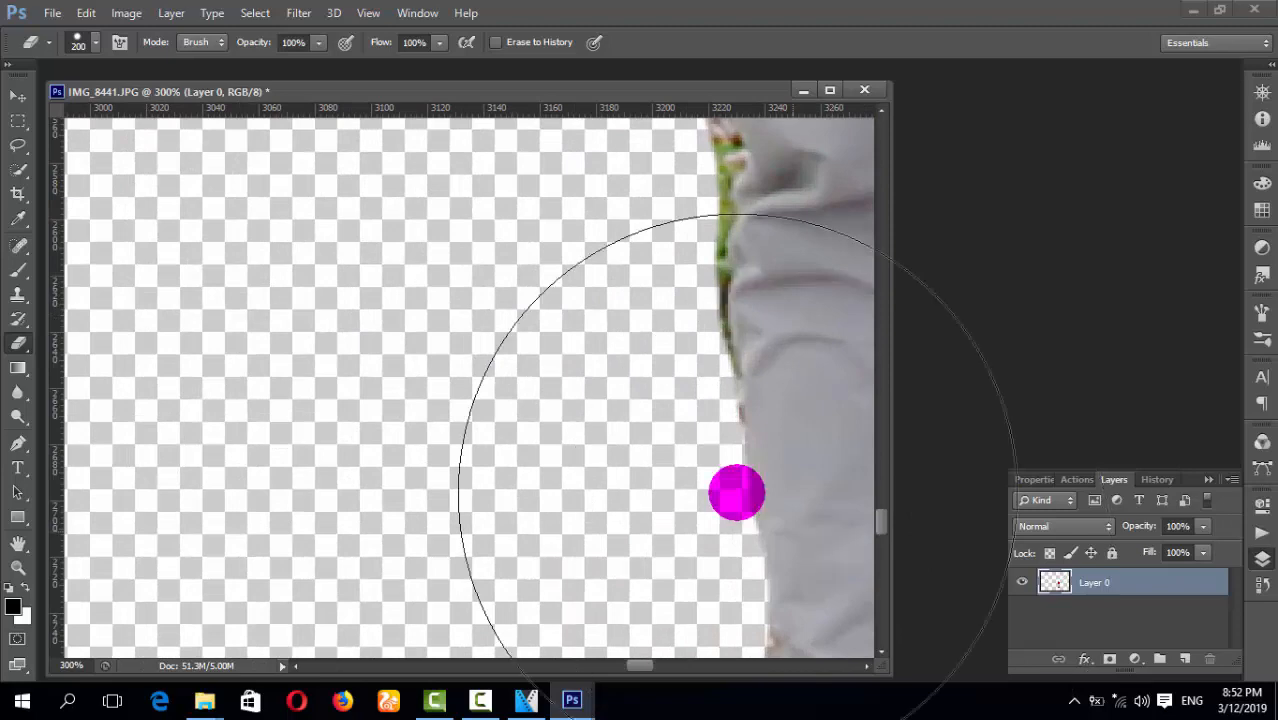
drag(633, 665, 659, 665)
key(bracketleft)
key(bracketleft)
key(bracketleft)
key(bracketleft)
key(bracketleft)
key(bracketleft)
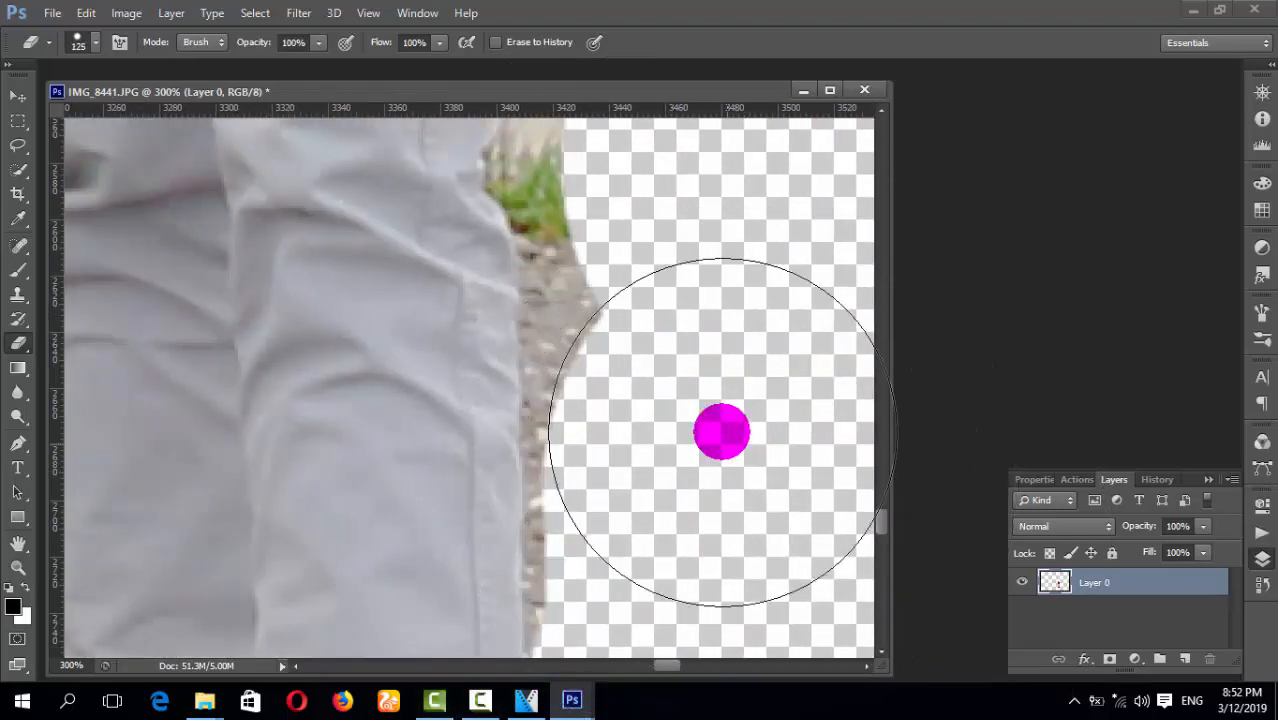
drag(633, 334, 631, 380)
drag(637, 438, 630, 520)
click(633, 553)
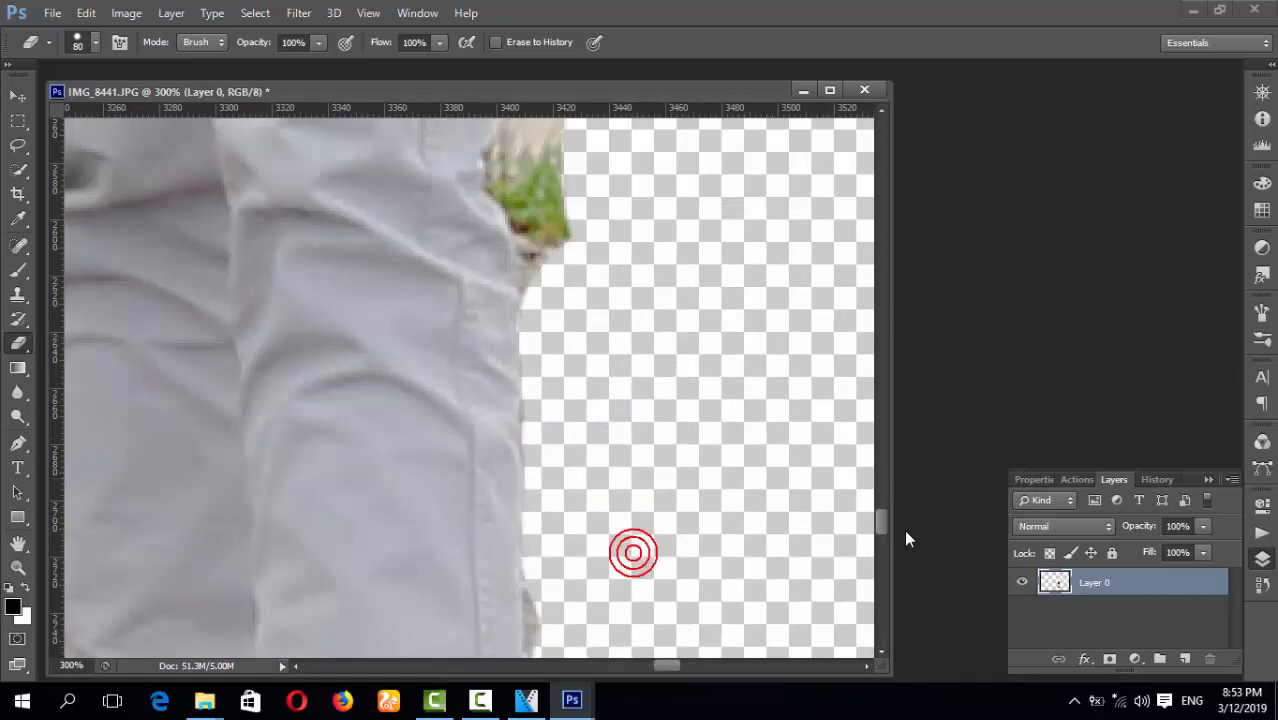
Erase the leftover background beside the lower thigh and knee on the image's right side with the 80 px Eraser
drag(882, 523, 883, 498)
mouse_move(665, 340)
mouse_down()
mouse_move(638, 316)
mouse_move(631, 357)
mouse_up()
drag(631, 407, 625, 408)
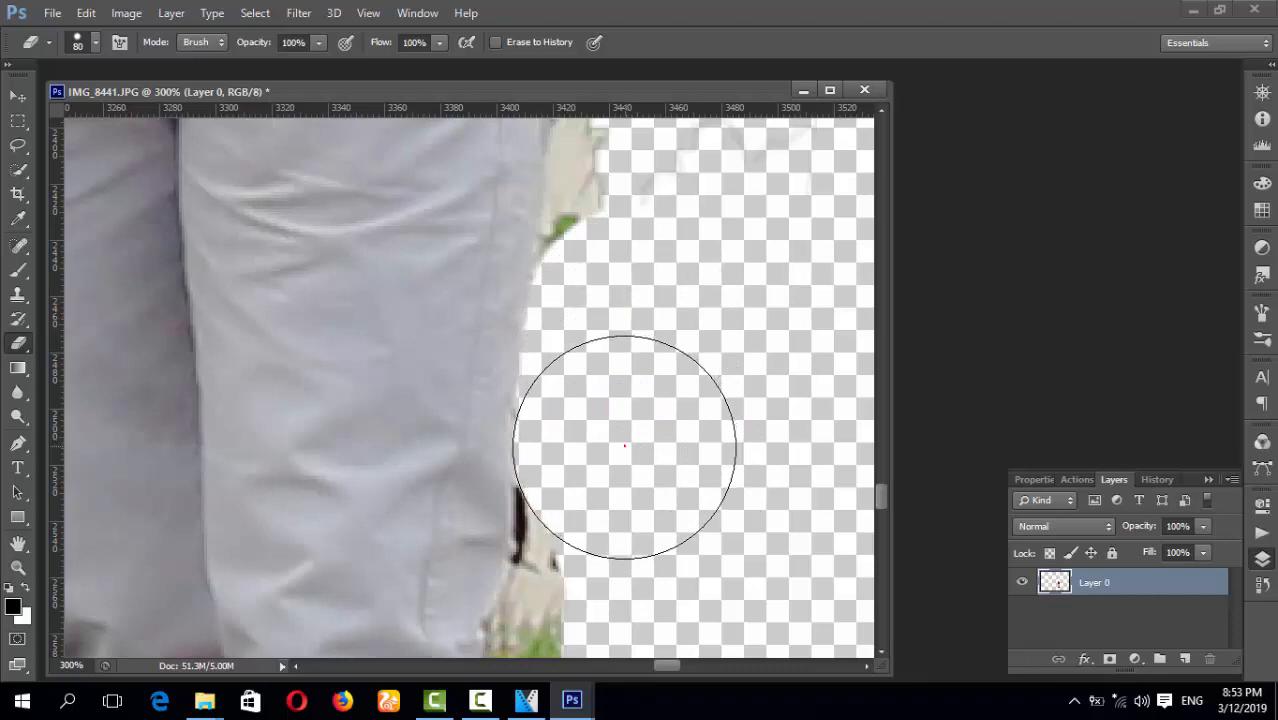
drag(625, 494, 624, 497)
drag(886, 500, 884, 508)
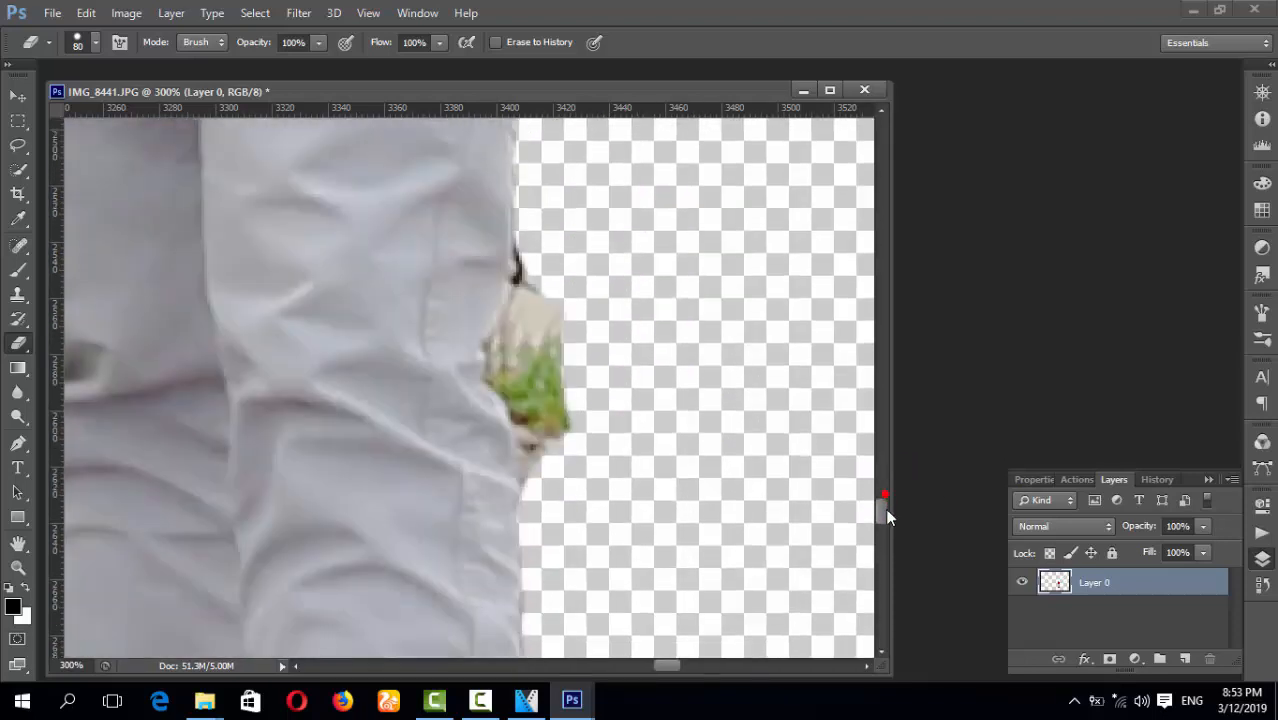
drag(657, 366, 639, 337)
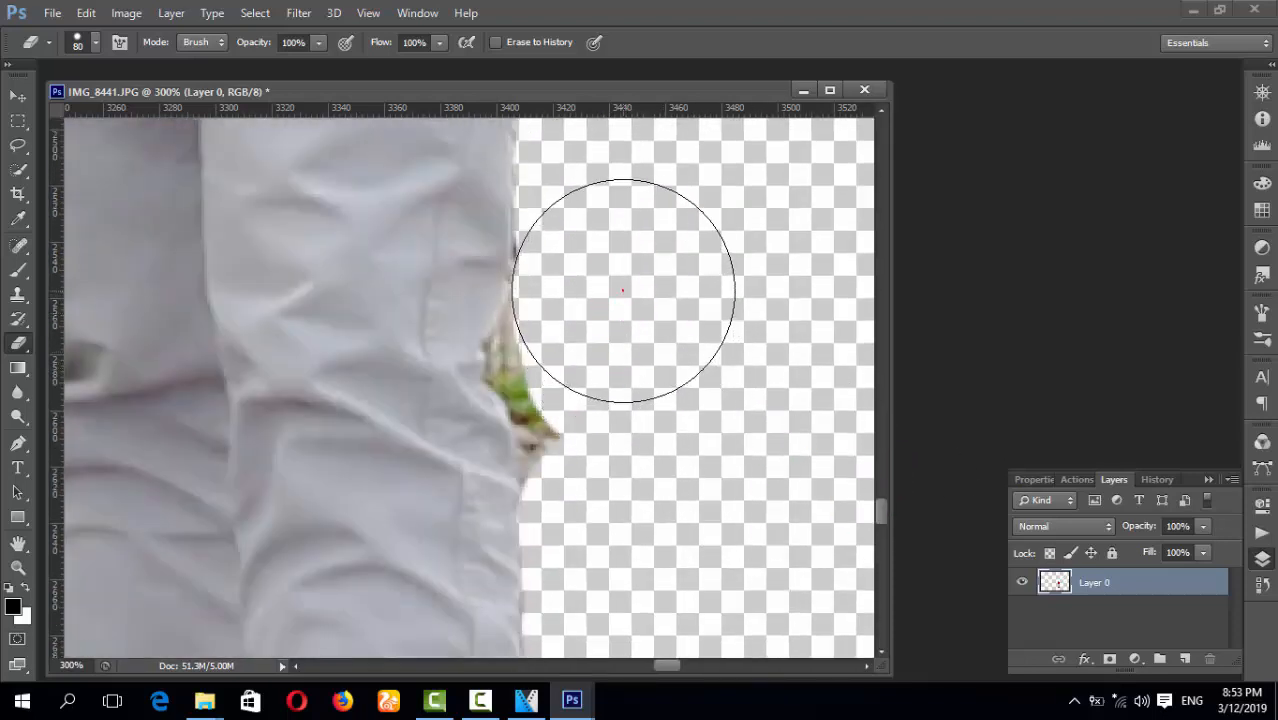
drag(625, 262, 625, 262)
drag(625, 379, 624, 385)
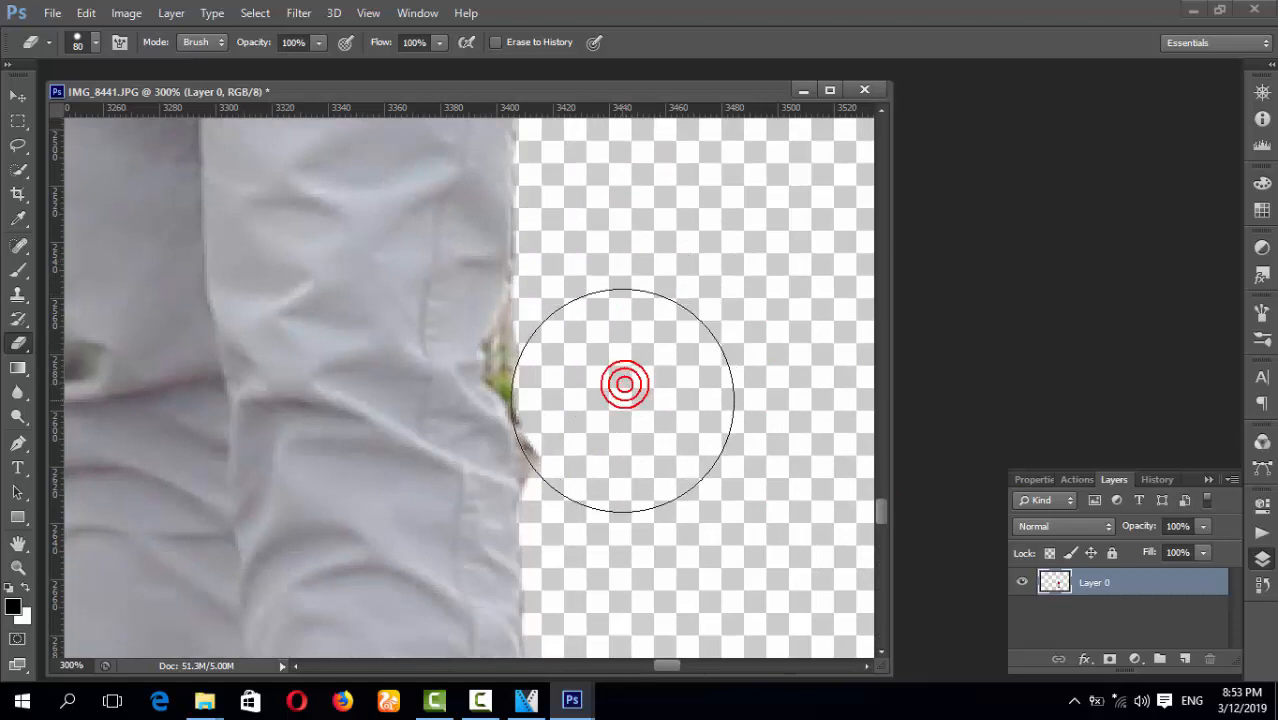
drag(624, 448, 621, 408)
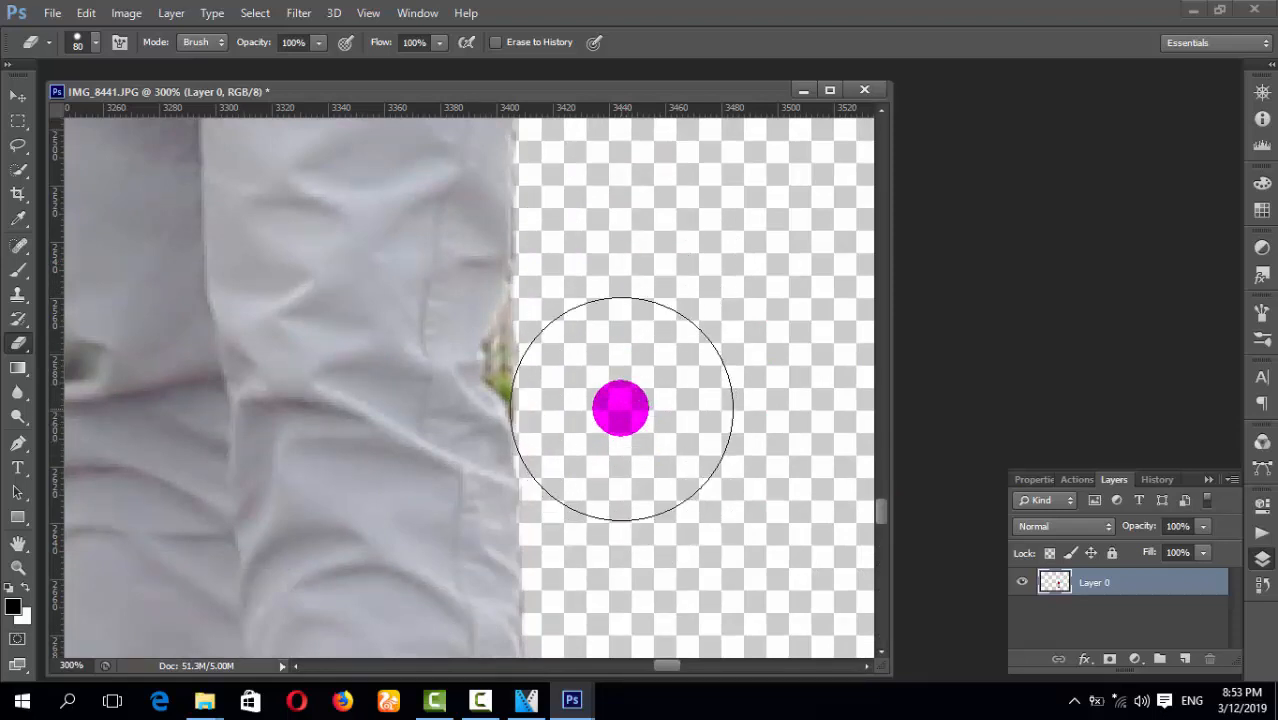
Reduce the Eraser brush to 30 px and erase the grass remnant in the knee fold of the right-hand trouser leg
key(bracketleft)
key(bracketleft)
key(bracketleft)
key(bracketleft)
key(bracketleft)
key(bracketleft)
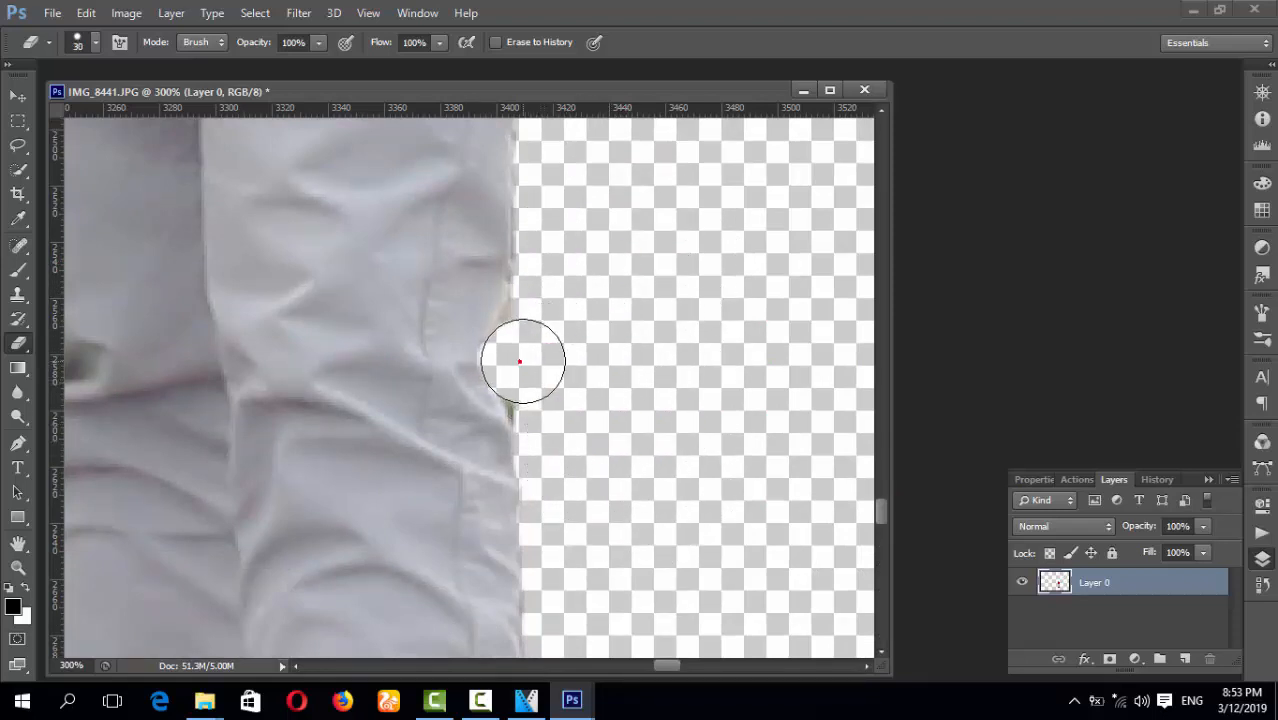
Erase the pale pavement and green patch beside the upper thigh on the image's right side
mouse_move(753, 374)
mouse_down()
mouse_move(696, 415)
mouse_move(699, 401)
mouse_move(566, 399)
mouse_move(530, 368)
mouse_move(570, 466)
mouse_move(667, 389)
mouse_move(789, 490)
mouse_move(844, 478)
mouse_move(879, 514)
mouse_move(873, 472)
mouse_up()
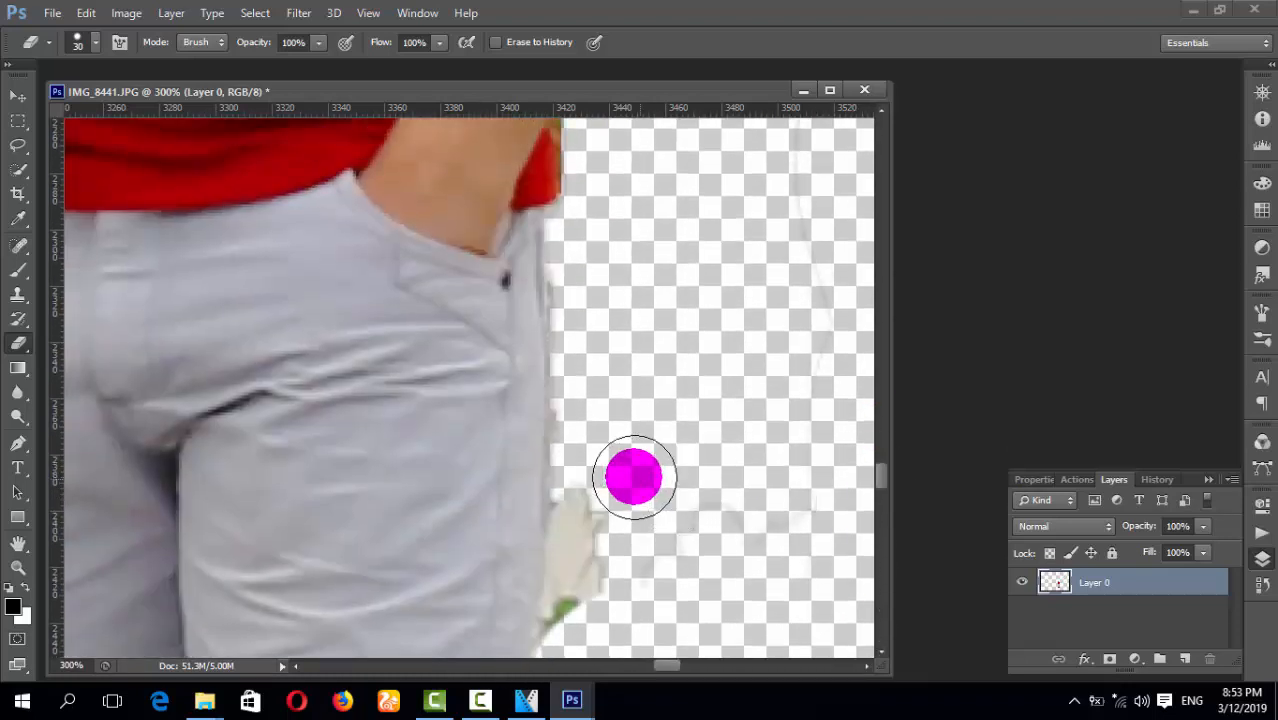
mouse_move(612, 482)
mouse_down()
mouse_move(598, 538)
mouse_move(597, 505)
mouse_move(583, 642)
mouse_move(598, 501)
mouse_move(594, 573)
mouse_move(840, 490)
mouse_up()
key(ctrl+minus)
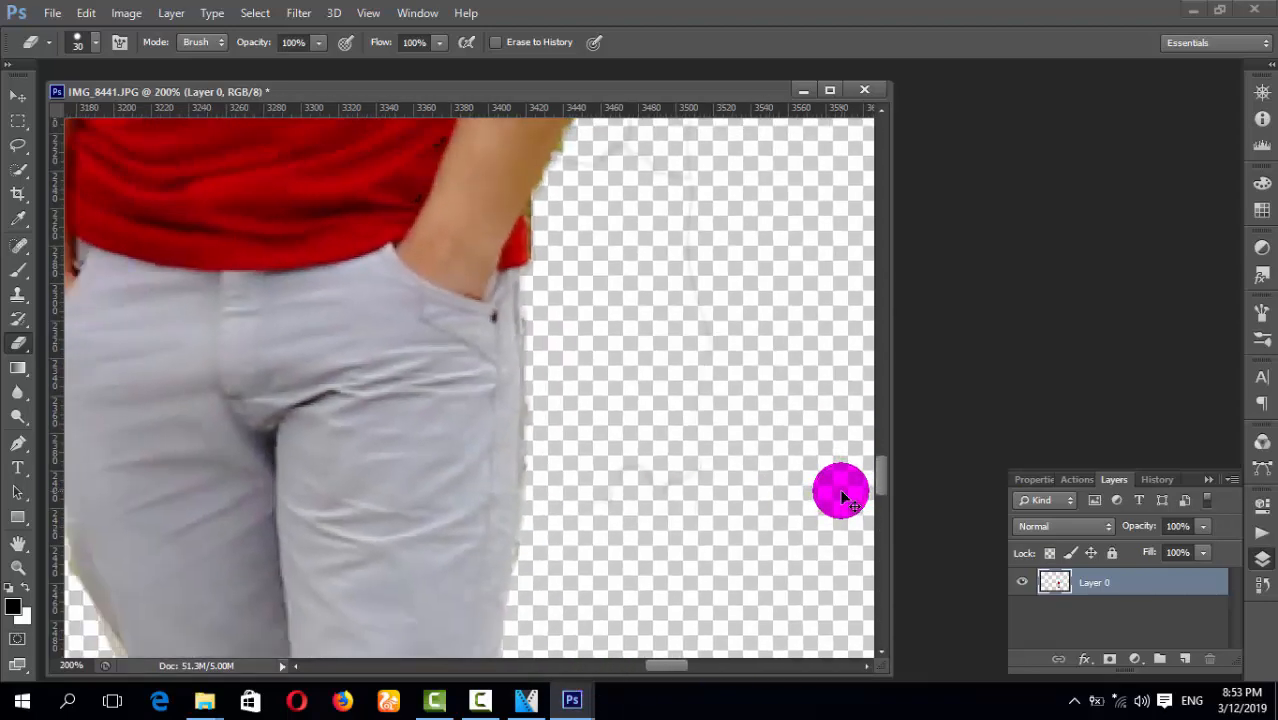
key(ctrl+minus)
key(ctrl+minus)
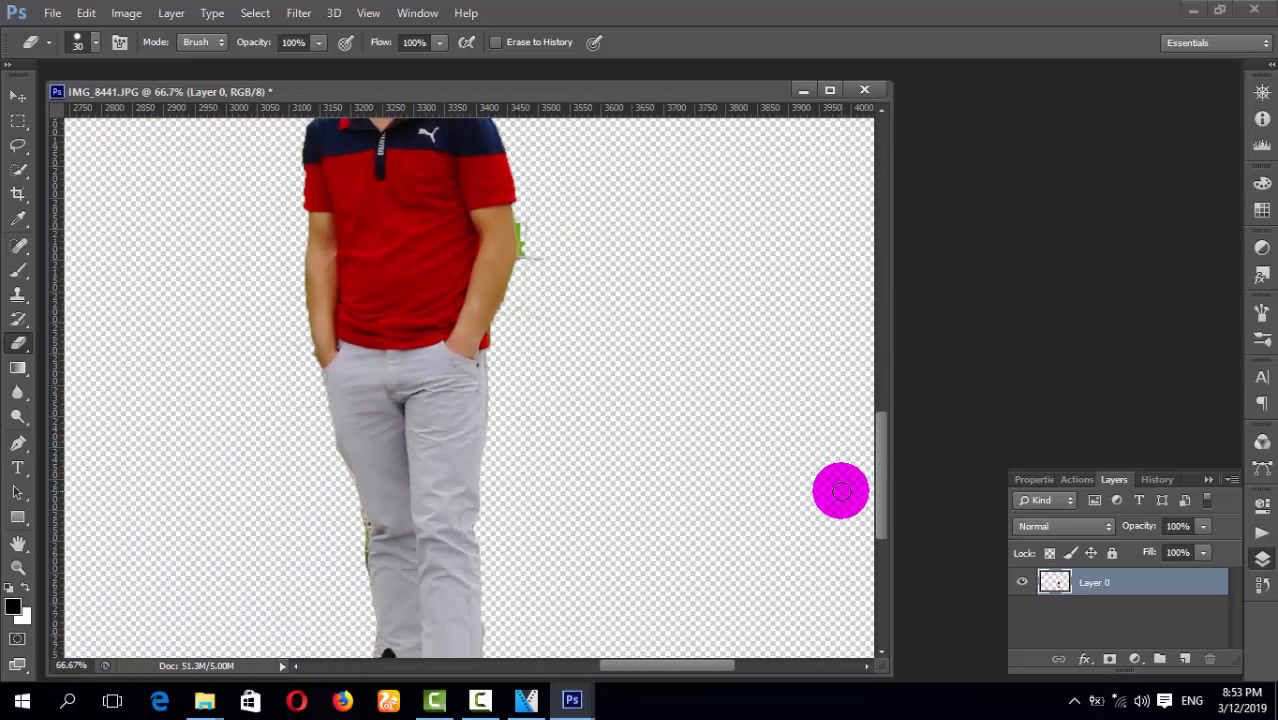
key(ctrl+plus)
key(ctrl+plus)
key(ctrl+plus)
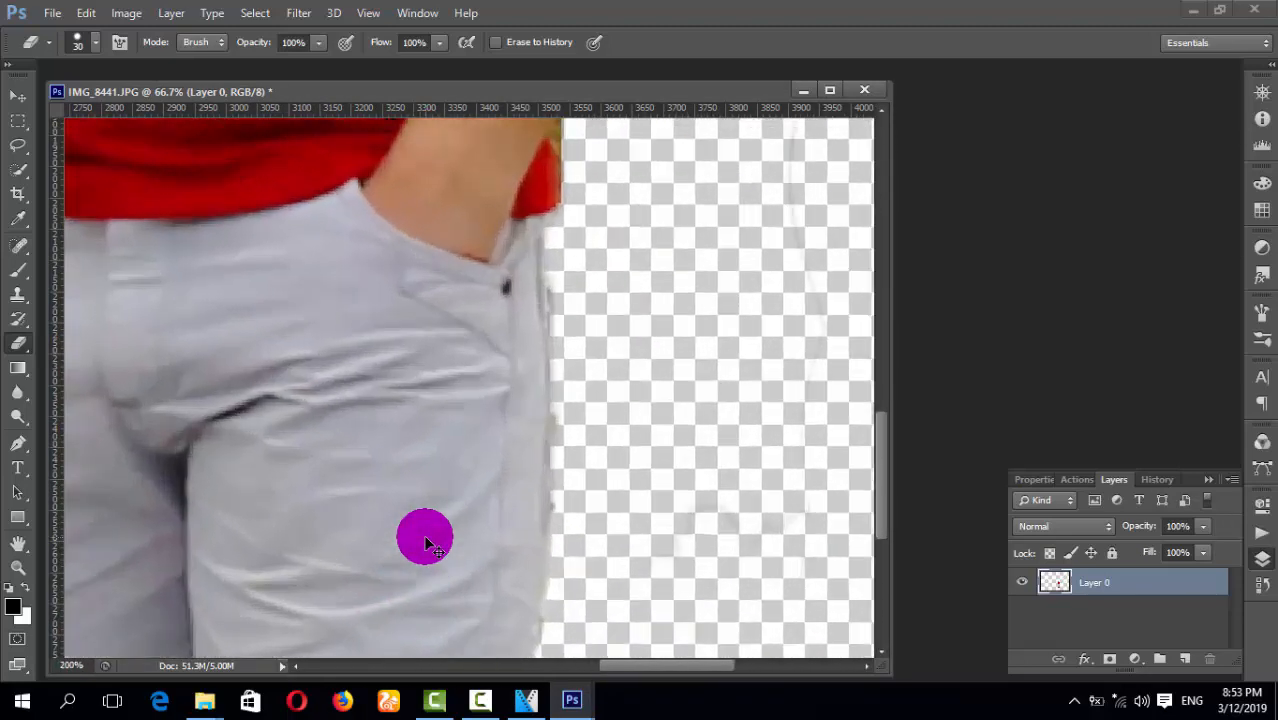
drag(823, 450, 593, 487)
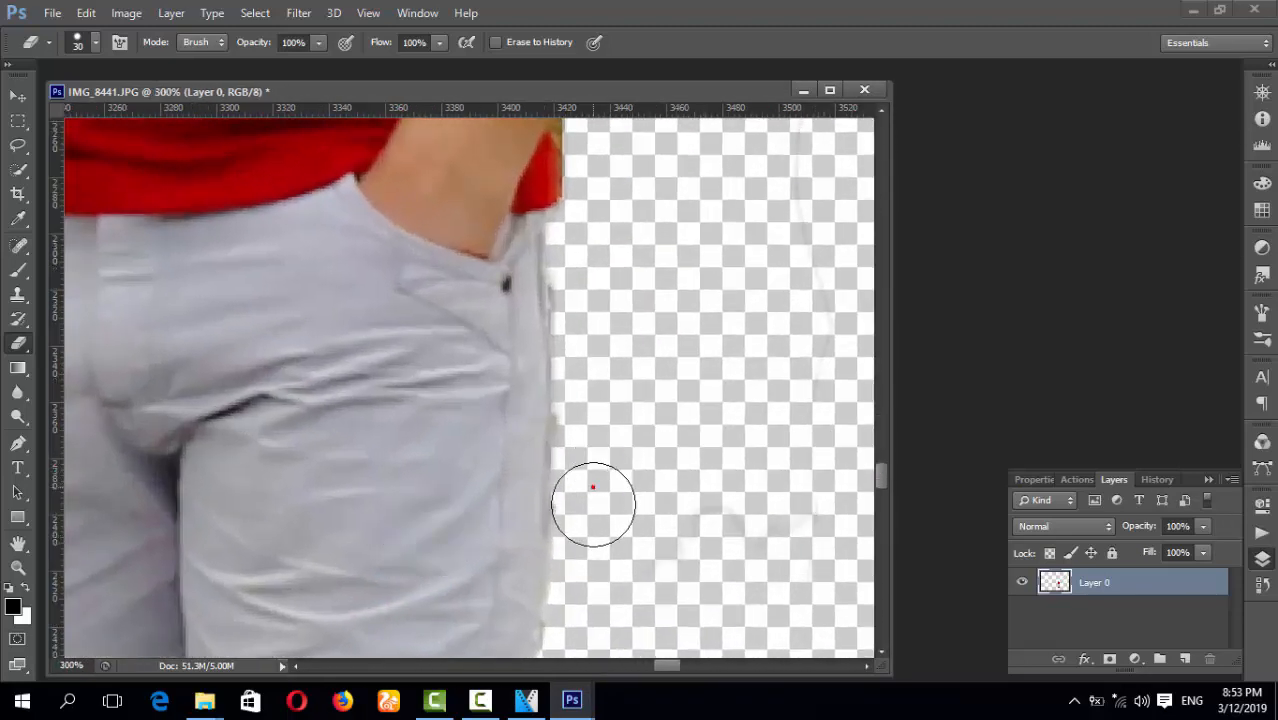
Erase the green foliage patch and thin line beside the elbow on the image's right side
drag(882, 476, 882, 447)
click(739, 399)
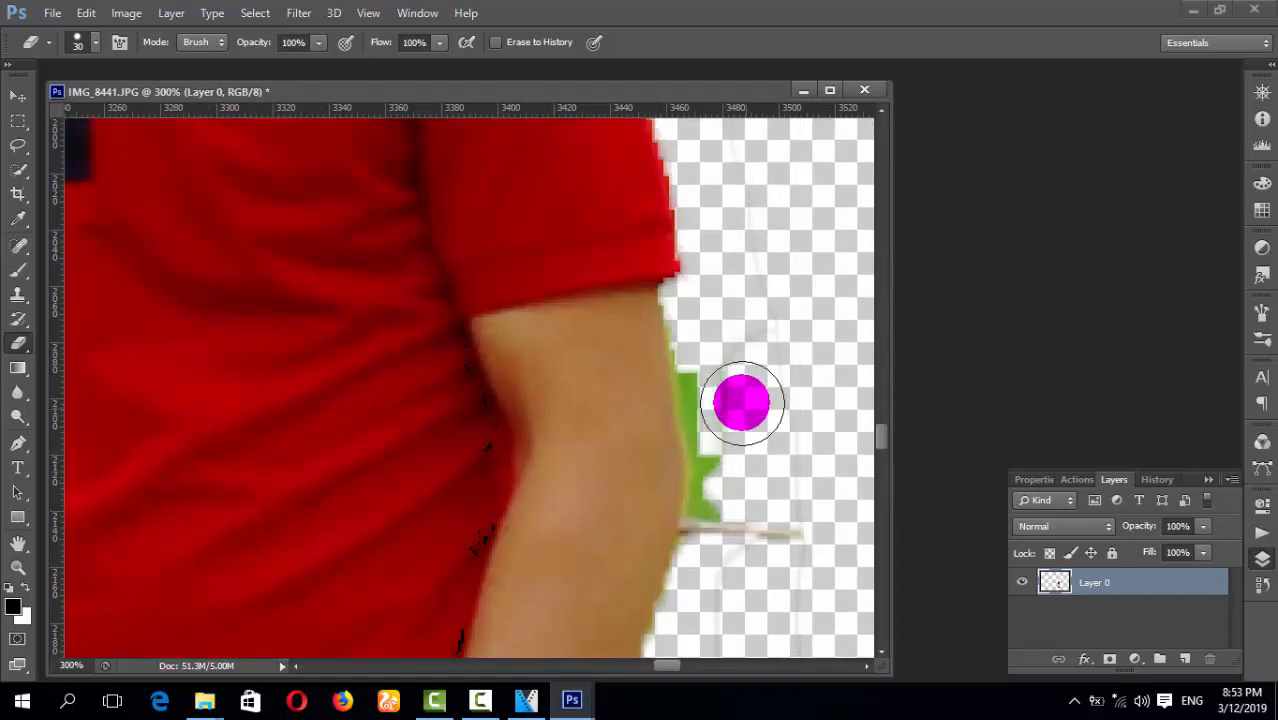
click(728, 457)
mouse_move(728, 457)
mouse_down()
mouse_move(735, 529)
mouse_move(716, 352)
mouse_move(729, 502)
mouse_up()
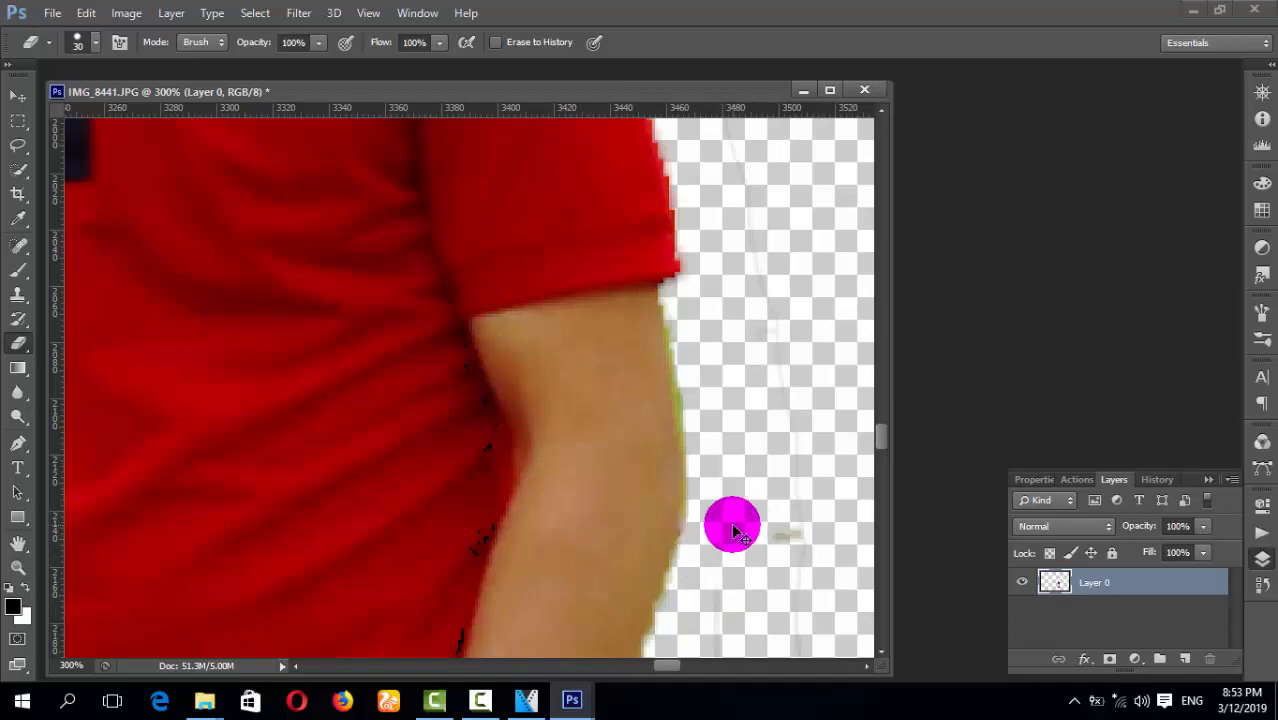
key(ctrl+minus)
key(ctrl+minus)
key(ctrl+minus)
key(ctrl+minus)
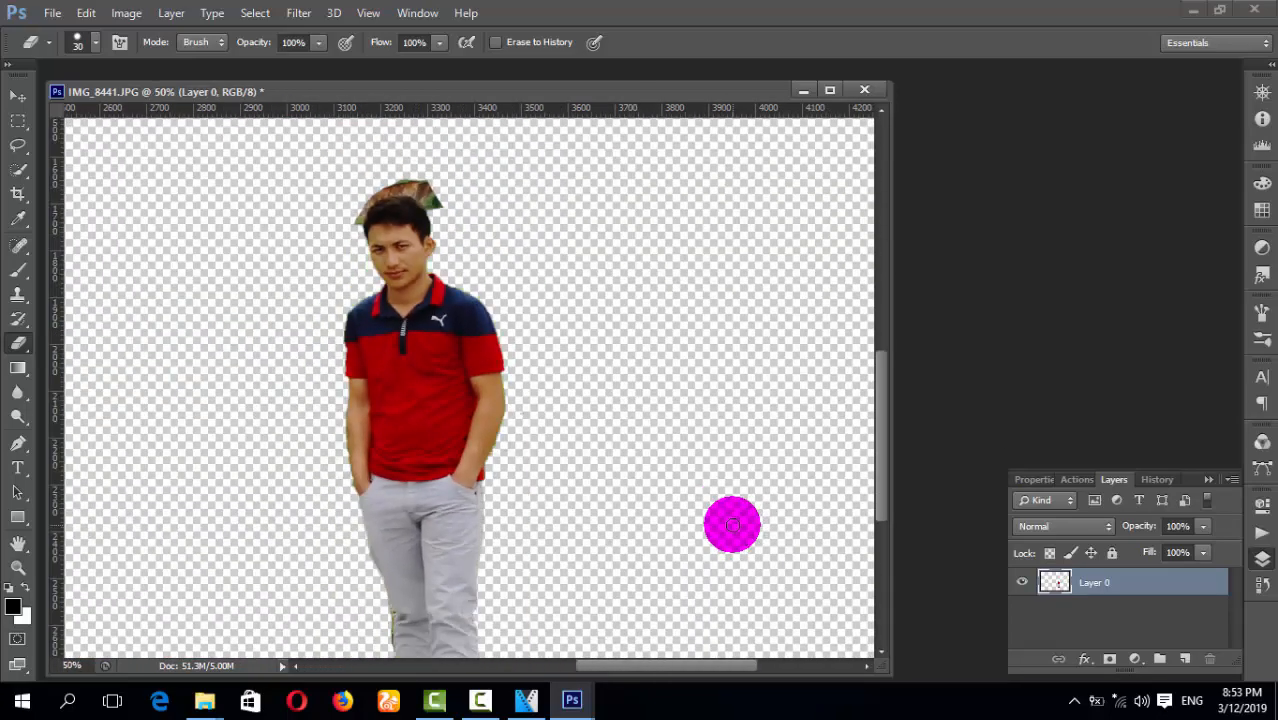
Erase the foliage around the top of the man's head, following the outline of the hair
key(ctrl+plus)
key(ctrl+plus)
key(ctrl+plus)
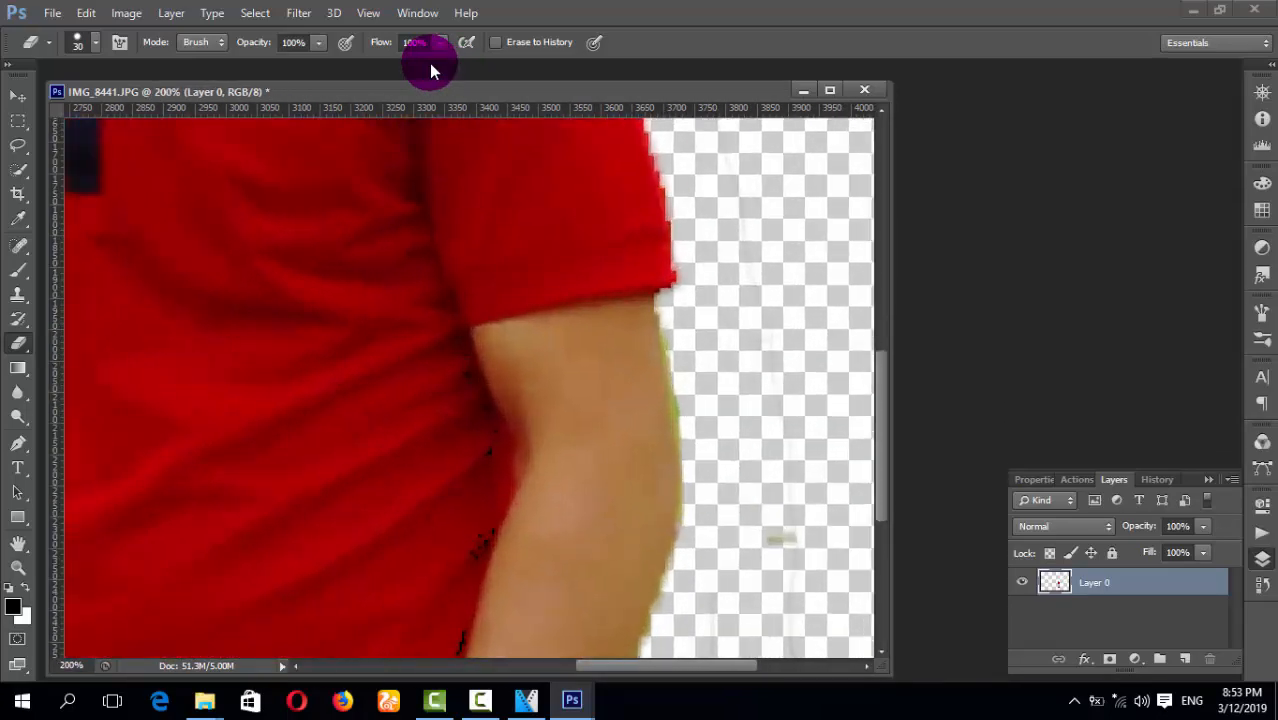
key(ctrl+plus)
click(865, 452)
drag(879, 449, 874, 396)
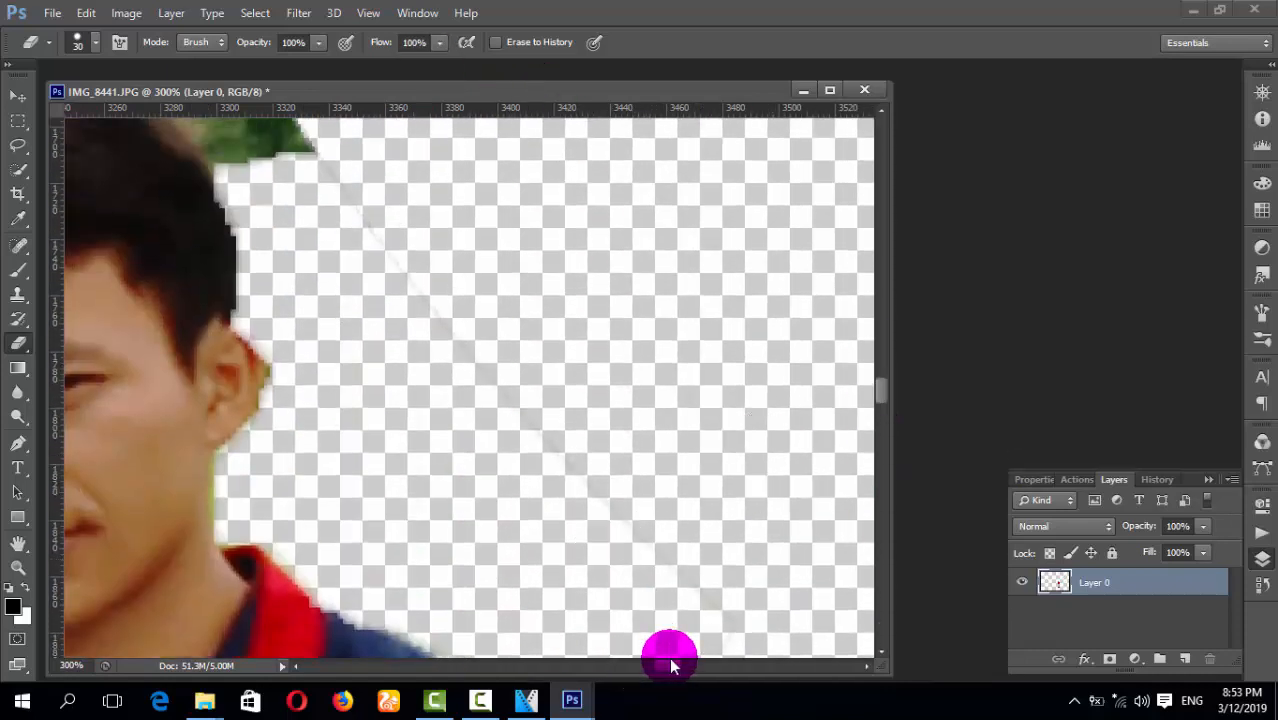
drag(668, 661, 651, 662)
click(833, 448)
drag(833, 448, 879, 369)
mouse_move(574, 406)
mouse_down()
mouse_move(508, 519)
mouse_move(455, 390)
mouse_up()
mouse_move(440, 388)
mouse_down()
mouse_move(331, 349)
mouse_move(194, 353)
mouse_move(357, 407)
mouse_move(425, 466)
mouse_move(447, 518)
mouse_move(430, 484)
mouse_move(675, 686)
mouse_move(651, 665)
mouse_up()
mouse_move(480, 418)
mouse_down()
mouse_move(366, 489)
mouse_move(326, 613)
mouse_move(376, 518)
mouse_move(478, 435)
mouse_move(409, 402)
mouse_move(405, 386)
mouse_move(441, 410)
mouse_move(412, 411)
mouse_move(408, 435)
mouse_move(429, 435)
mouse_move(338, 539)
mouse_move(322, 613)
mouse_move(347, 548)
mouse_move(322, 638)
mouse_move(426, 440)
mouse_move(497, 411)
mouse_move(620, 393)
mouse_move(689, 405)
mouse_move(757, 451)
mouse_move(640, 401)
mouse_move(553, 391)
mouse_up()
key(super)
key(super)
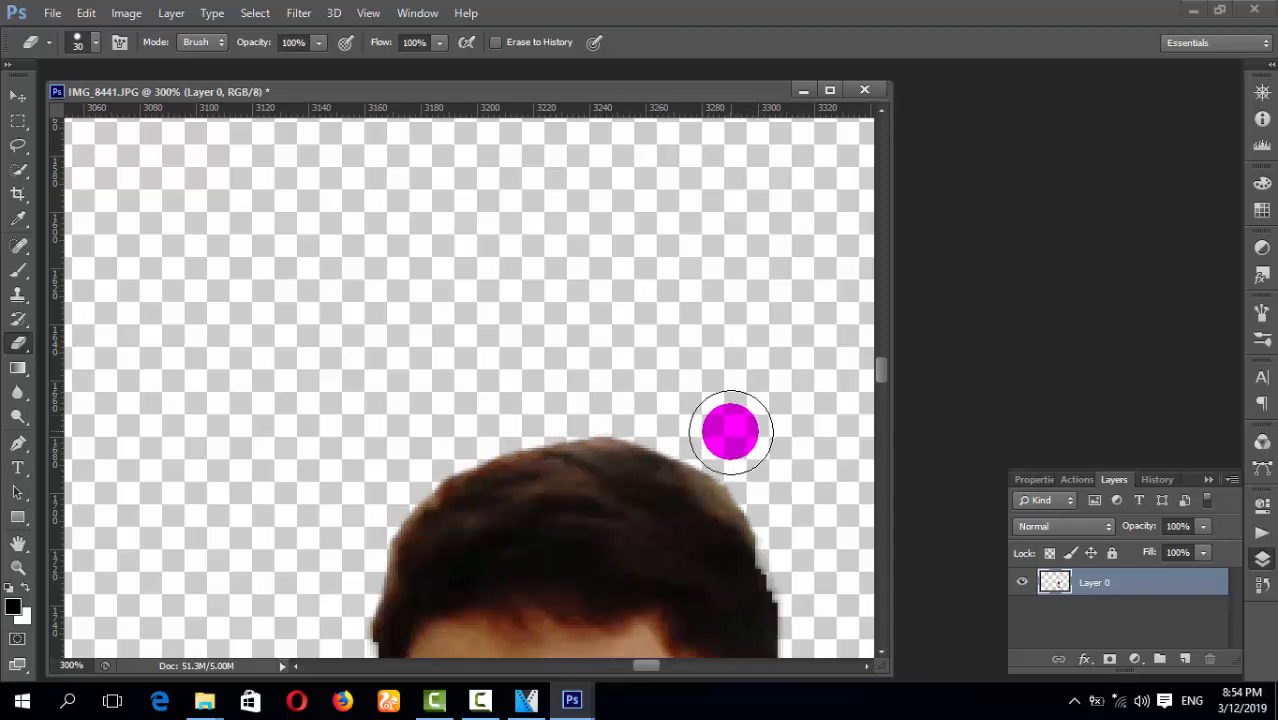
drag(731, 434, 768, 471)
Check the whole cutout for background remnants around the man
key(ctrl+minus)
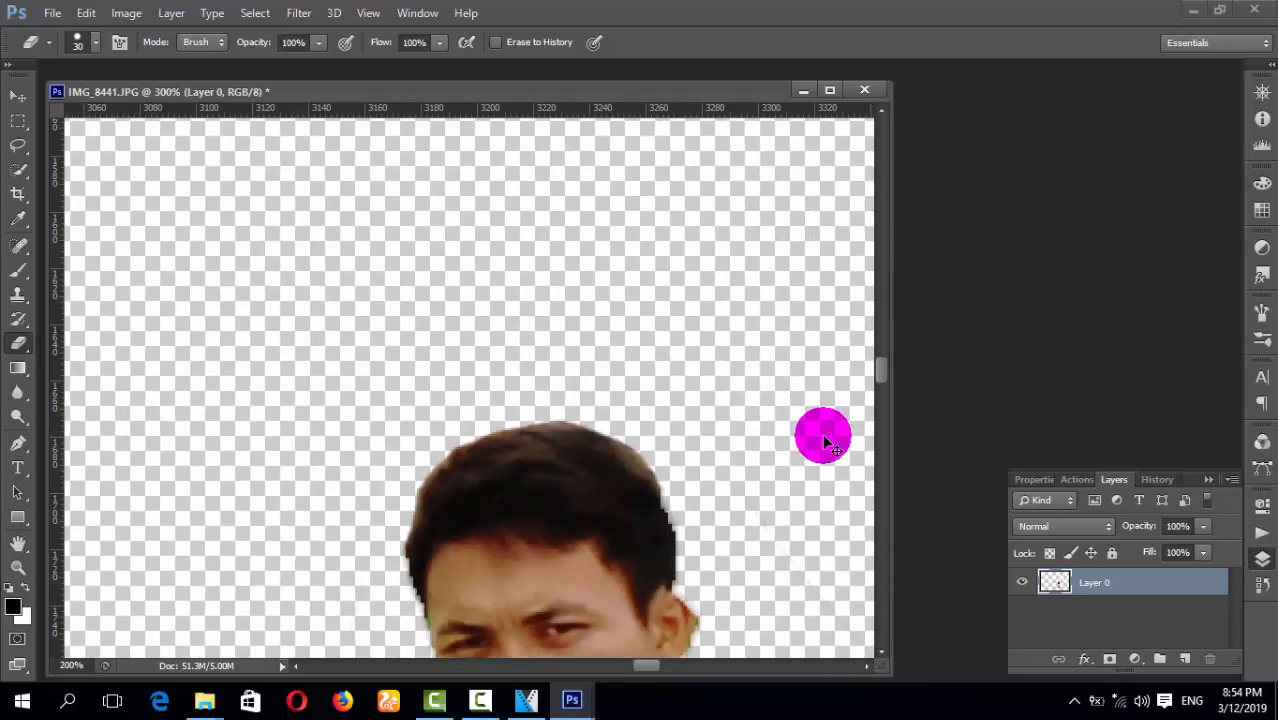
key(ctrl+minus)
key(ctrl+minus)
key(ctrl+minus)
key(ctrl+minus)
key(ctrl+minus)
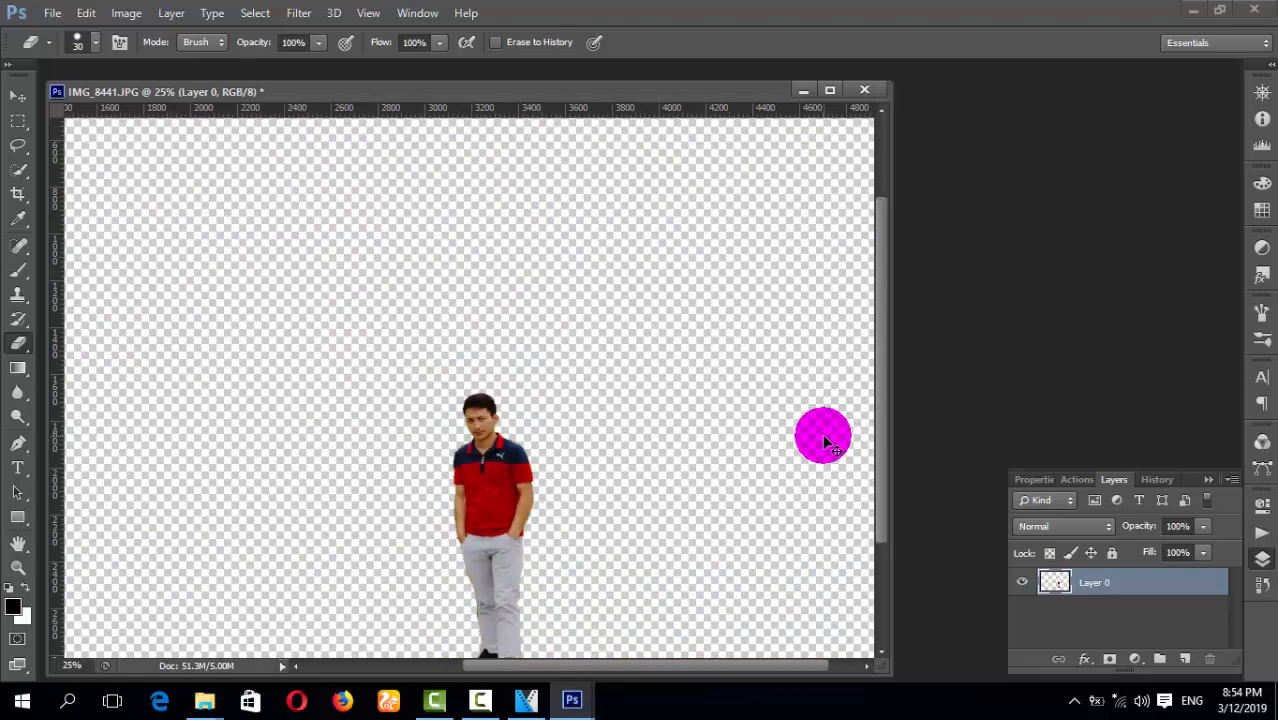
key(ctrl+minus)
key(ctrl+plus)
key(ctrl+plus)
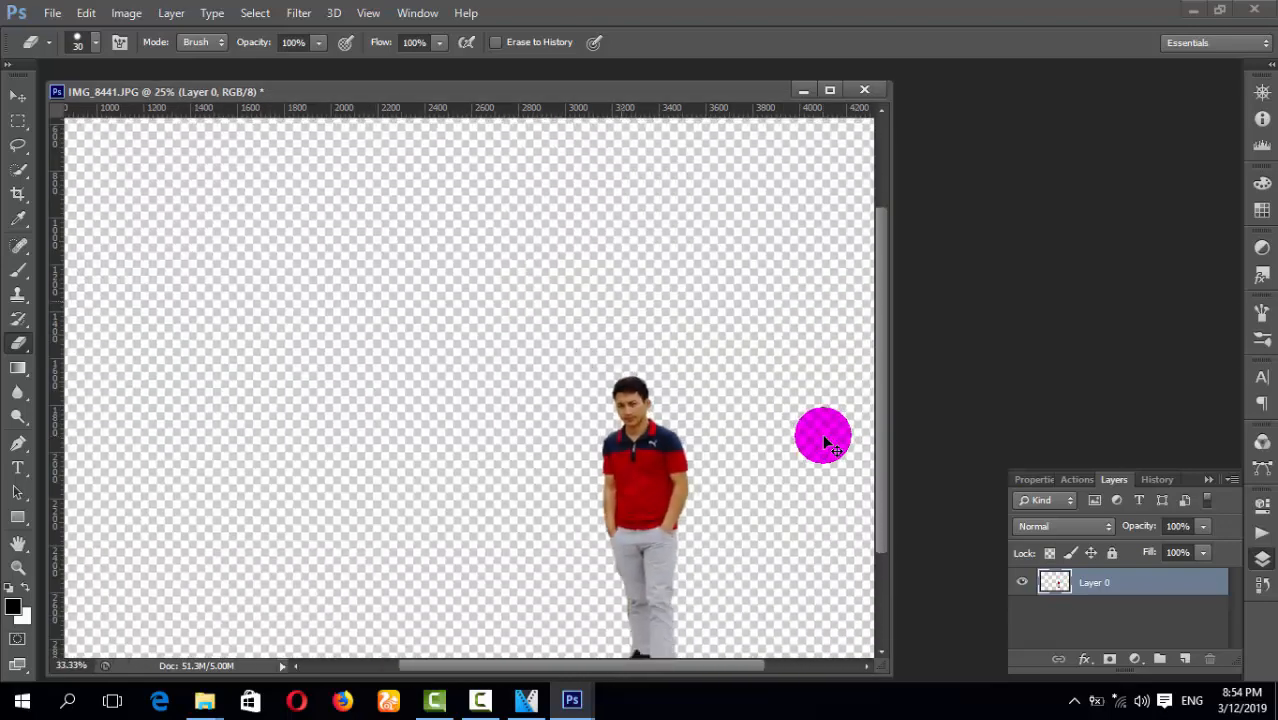
key(ctrl+minus)
key(ctrl+minus)
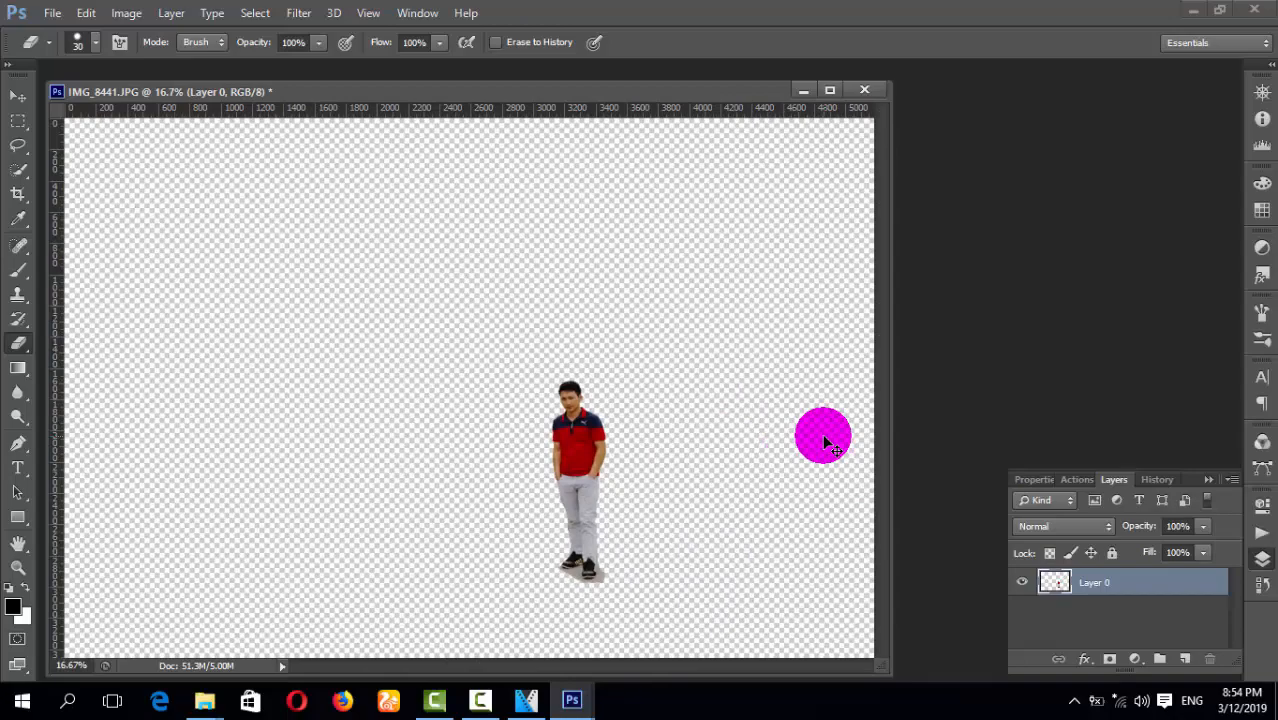
Erase the pavement around and between the two shoes with the 30 px Eraser
key(ctrl+plus)
key(ctrl+plus)
key(ctrl+plus)
key(ctrl+plus)
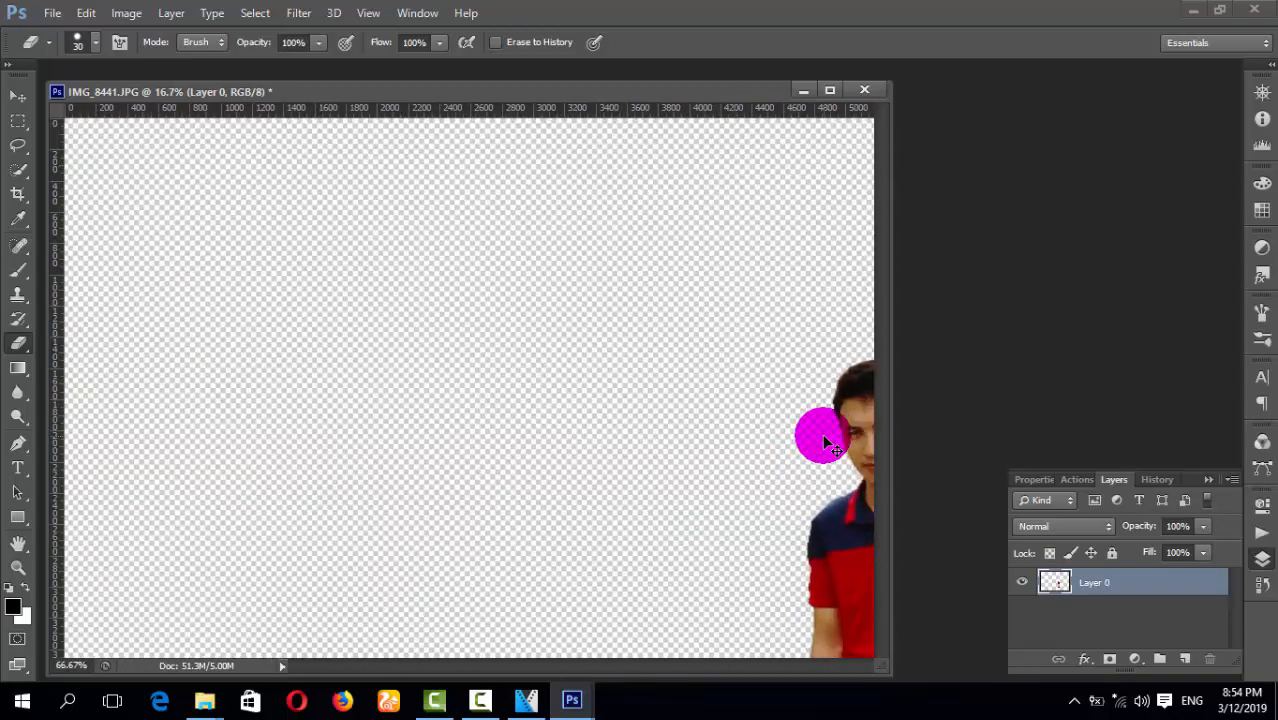
key(ctrl+plus)
drag(888, 386, 887, 514)
drag(590, 673, 680, 670)
drag(878, 514, 884, 560)
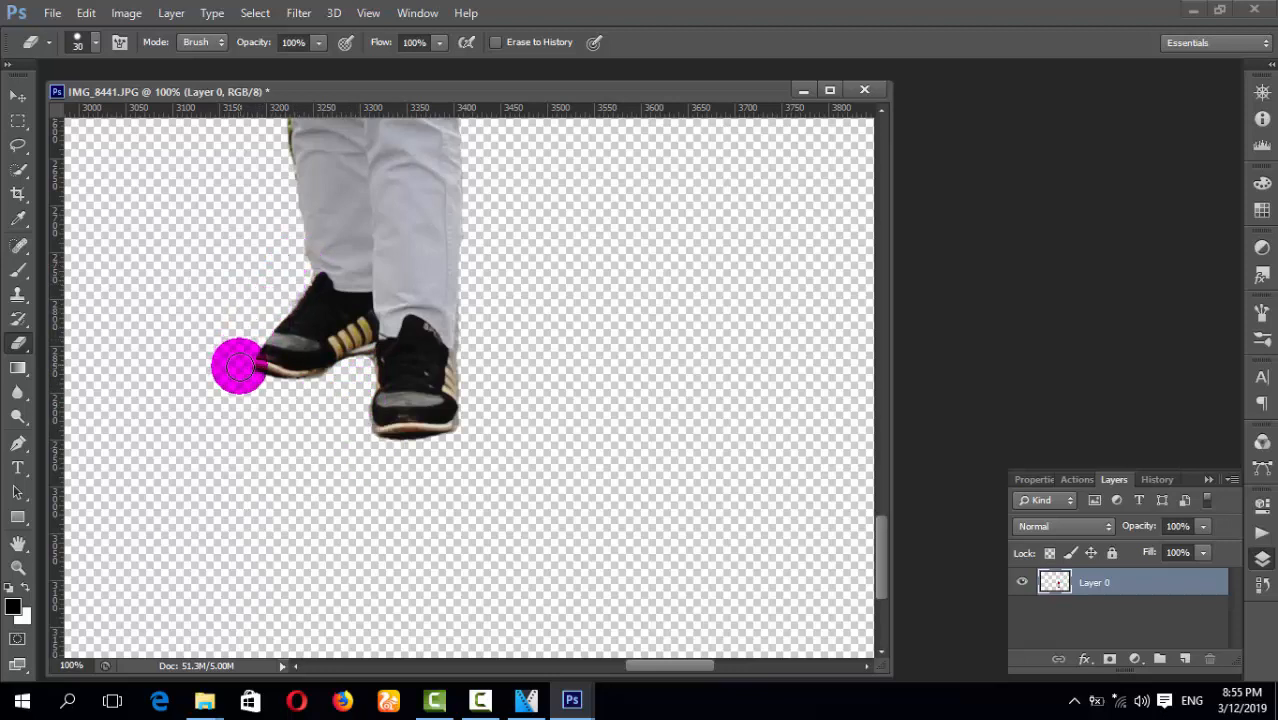
Erase the green strip beside the knee and calf on the image's left side
key(ctrl+minus)
key(ctrl+minus)
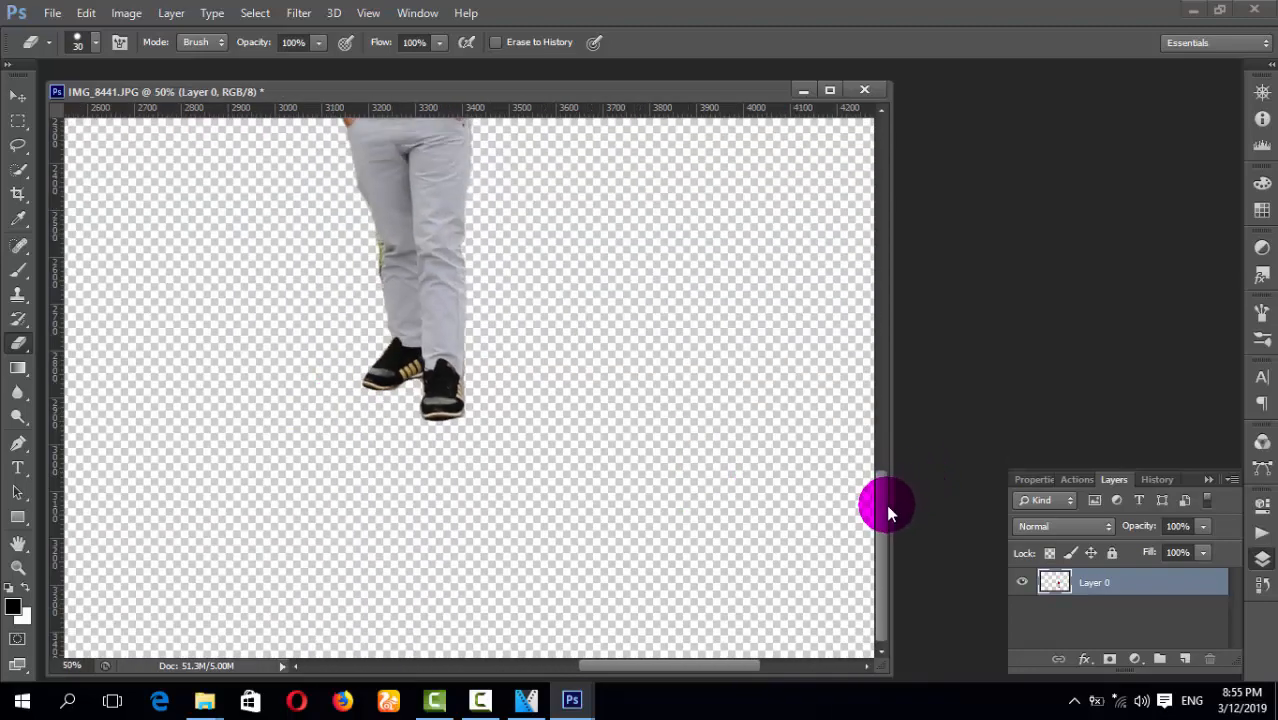
drag(886, 504, 882, 486)
key(ctrl+plus)
key(ctrl+plus)
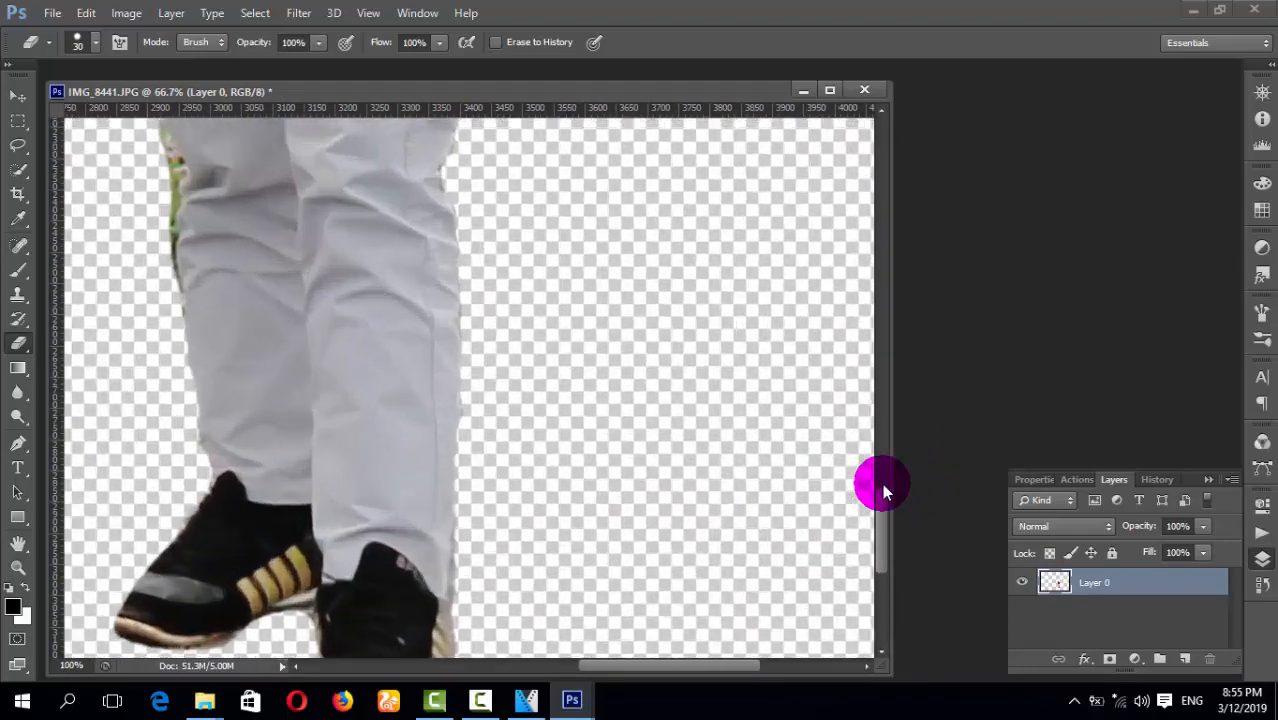
key(ctrl+plus)
key(ctrl+plus)
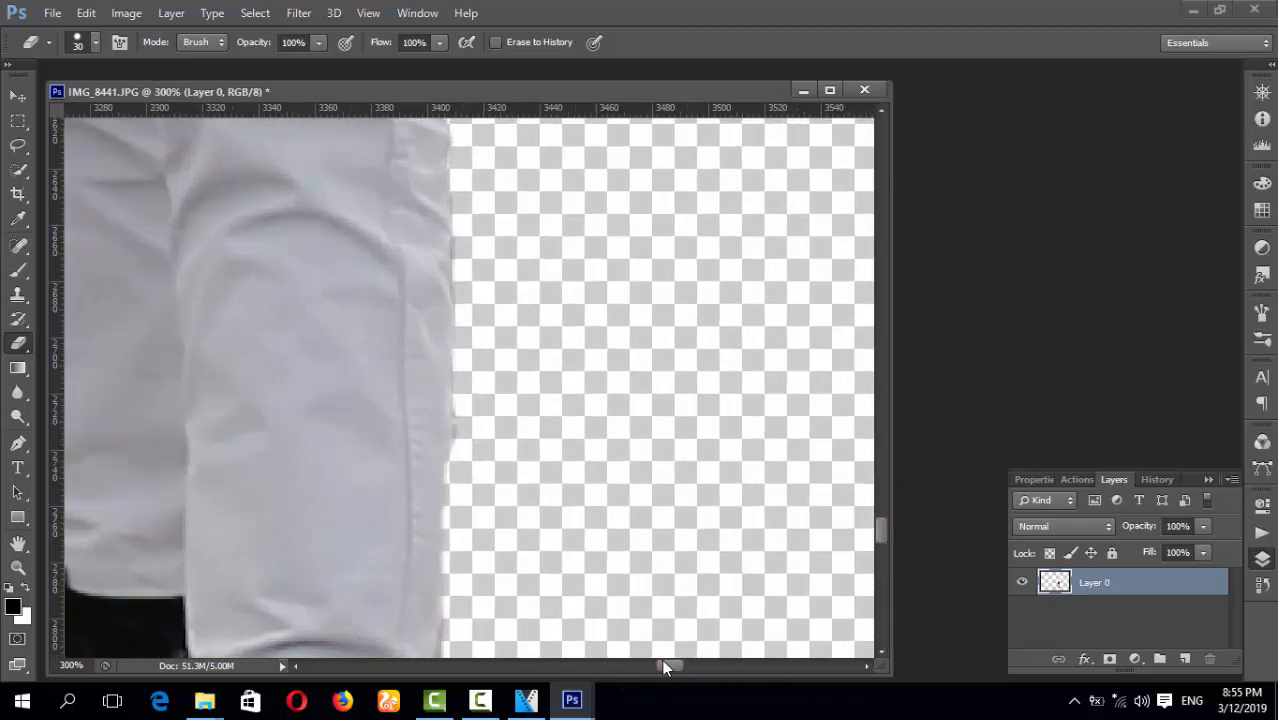
drag(663, 666, 653, 665)
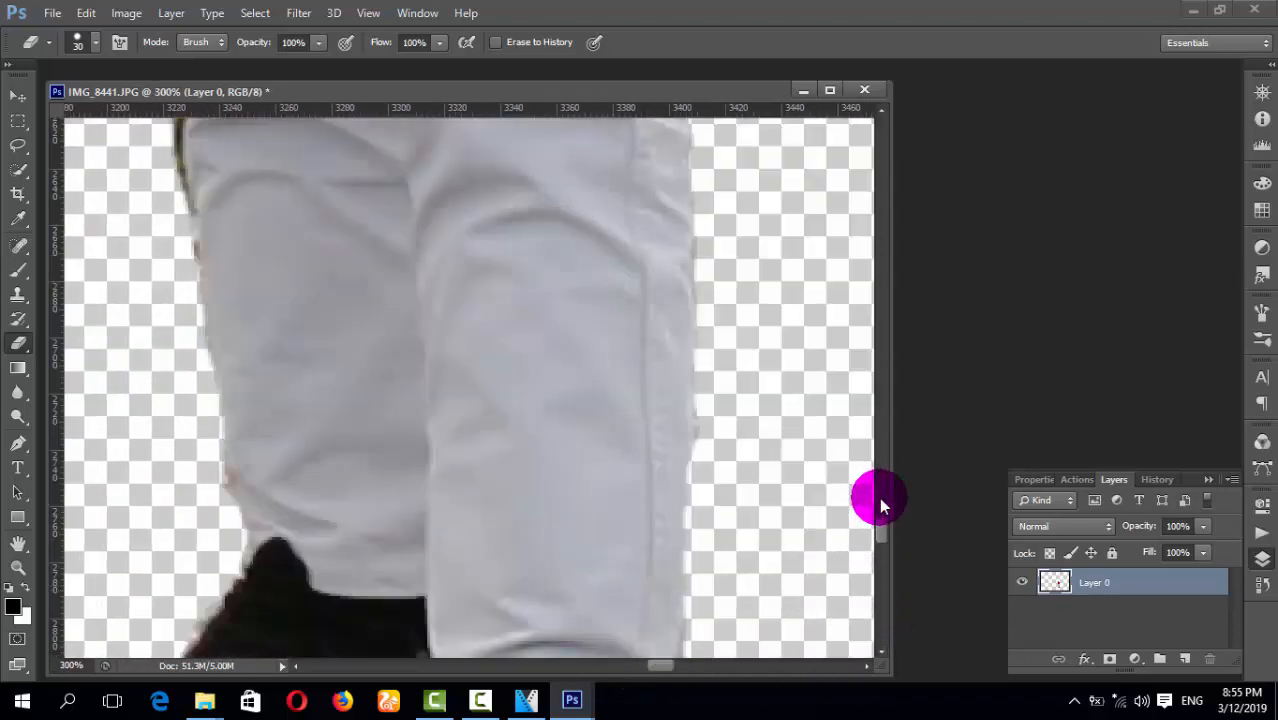
mouse_move(879, 524)
mouse_down()
mouse_move(879, 509)
mouse_move(619, 491)
mouse_move(131, 337)
mouse_move(147, 332)
mouse_up()
click(129, 299)
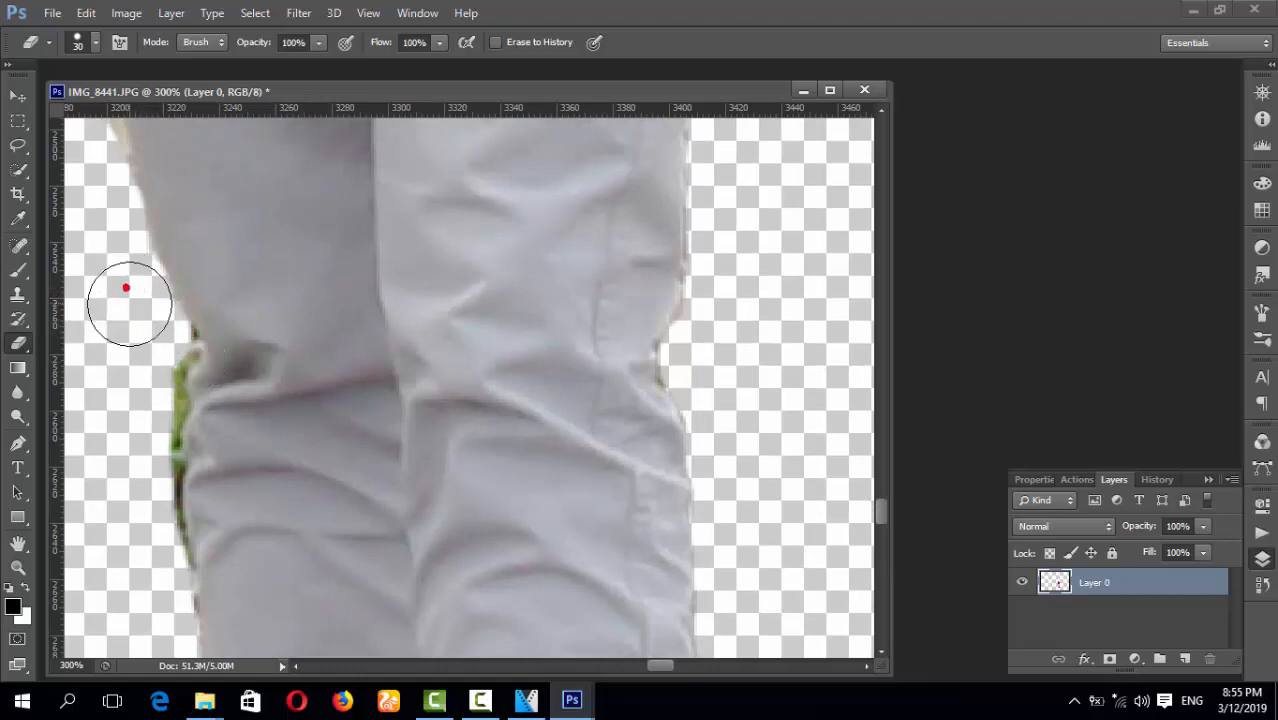
mouse_move(151, 347)
mouse_down()
mouse_move(134, 520)
mouse_move(143, 476)
mouse_move(143, 629)
mouse_move(143, 588)
mouse_up()
Examine the full-length cutout from head to shoes for leftover background
key(ctrl+minus)
key(ctrl+minus)
key(ctrl+minus)
key(ctrl+minus)
key(ctrl+minus)
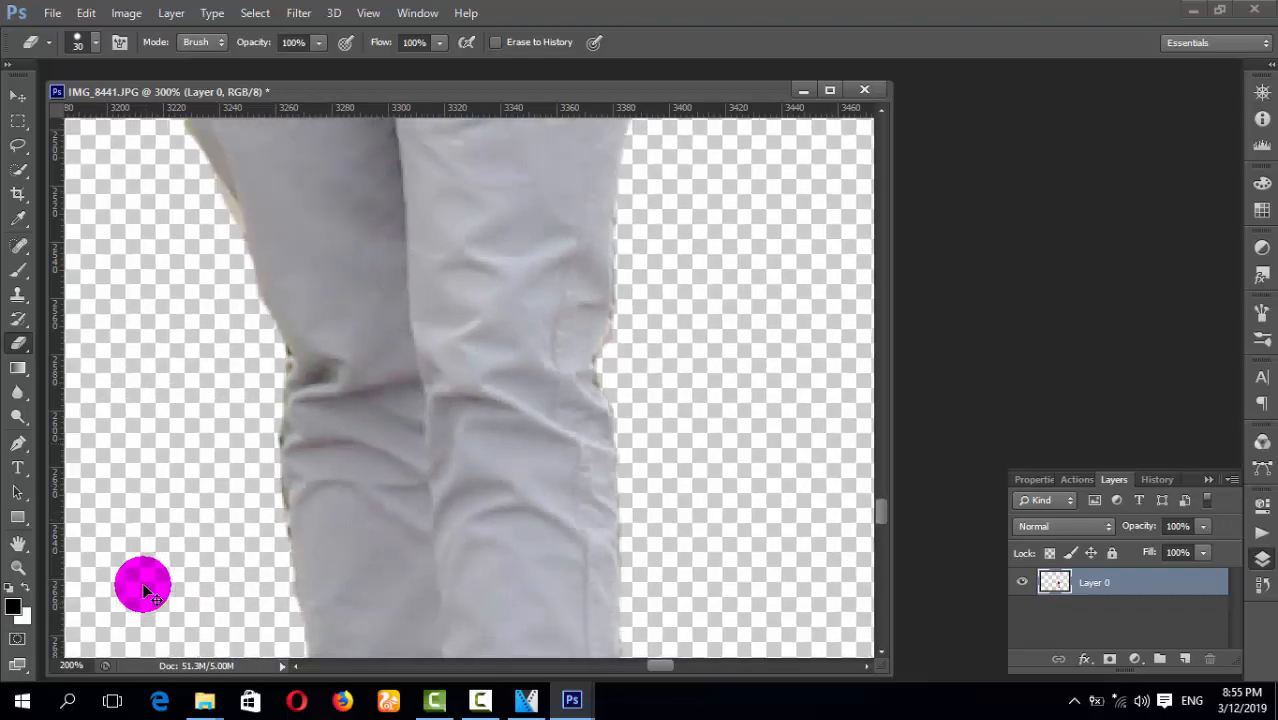
key(ctrl+minus)
key(ctrl+minus)
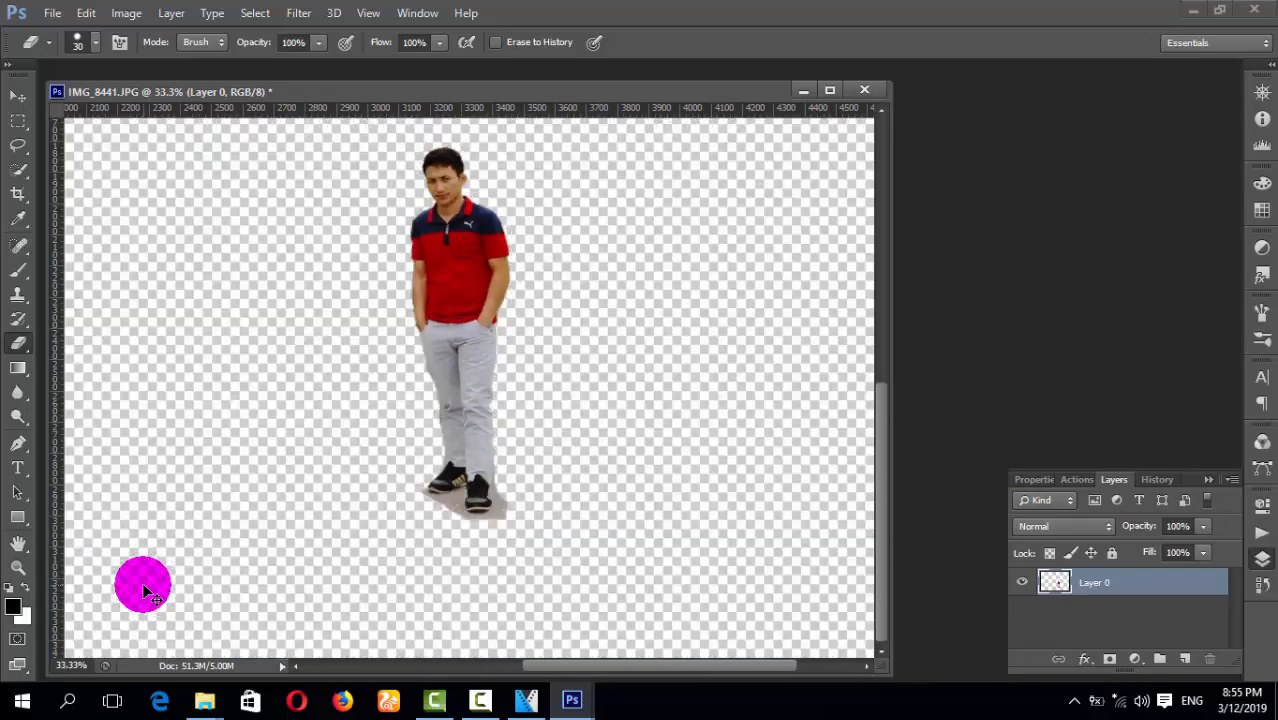
key(ctrl+plus)
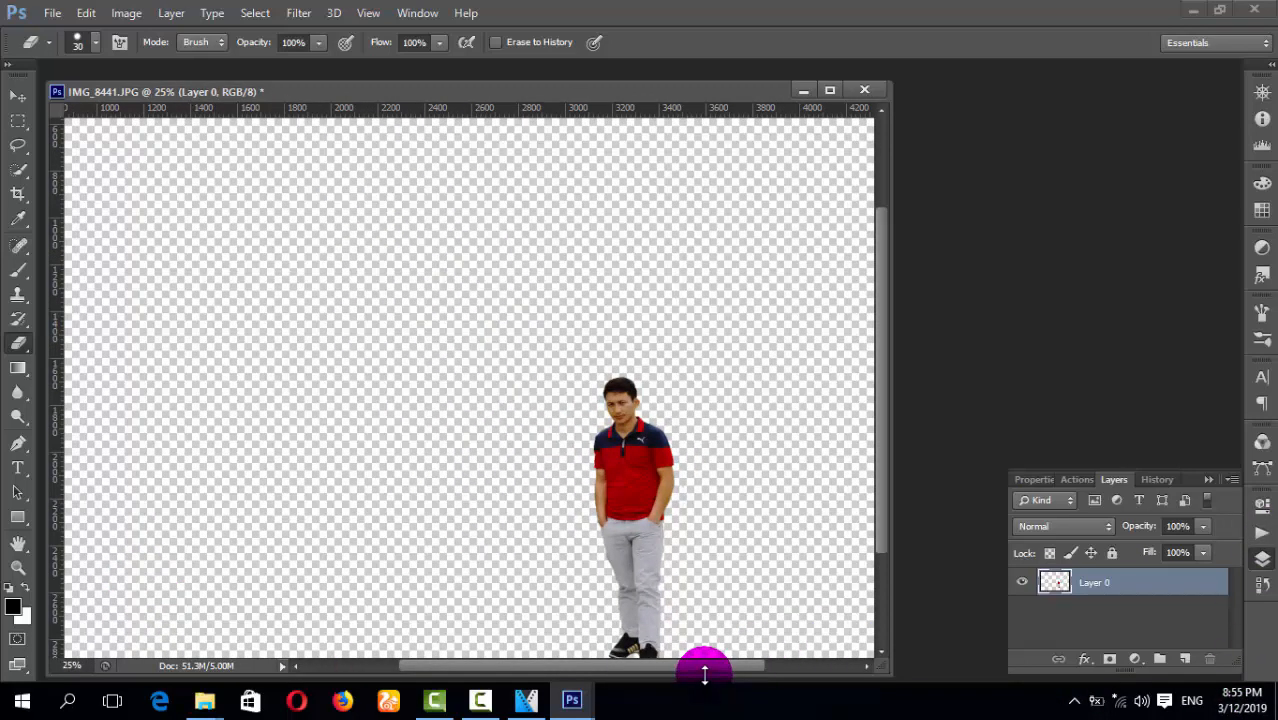
drag(697, 672, 752, 670)
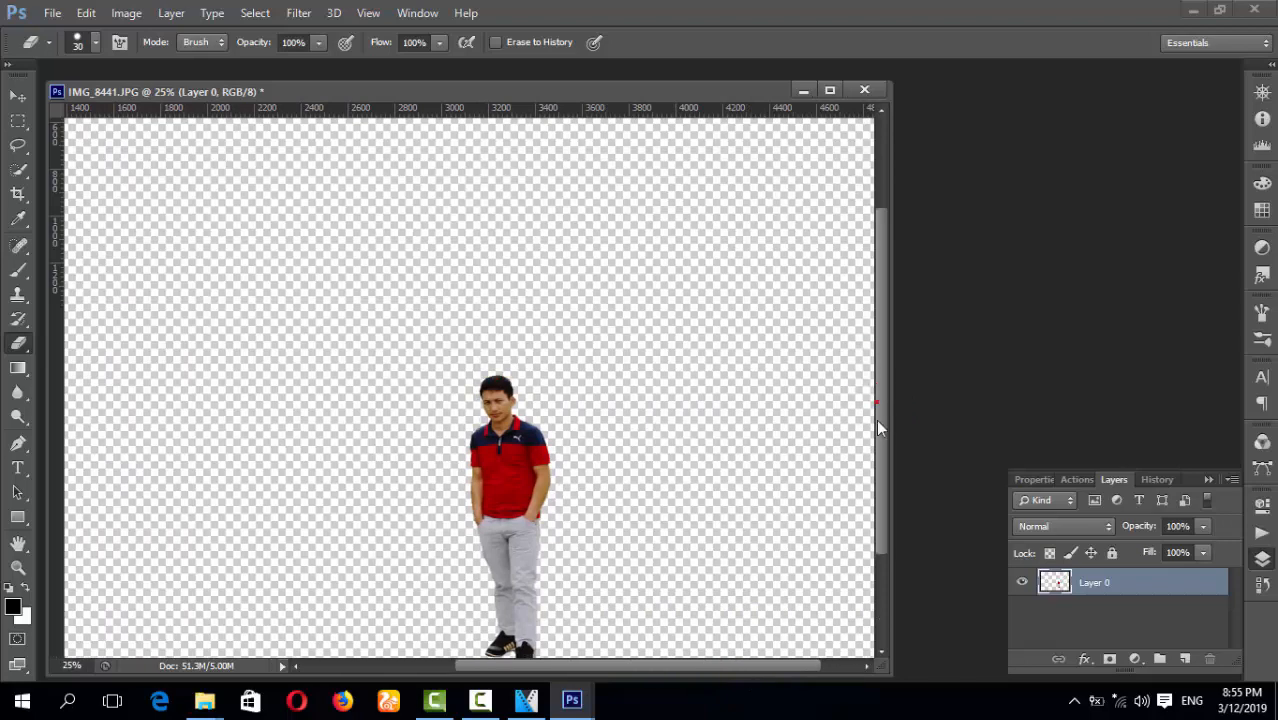
drag(876, 419, 878, 490)
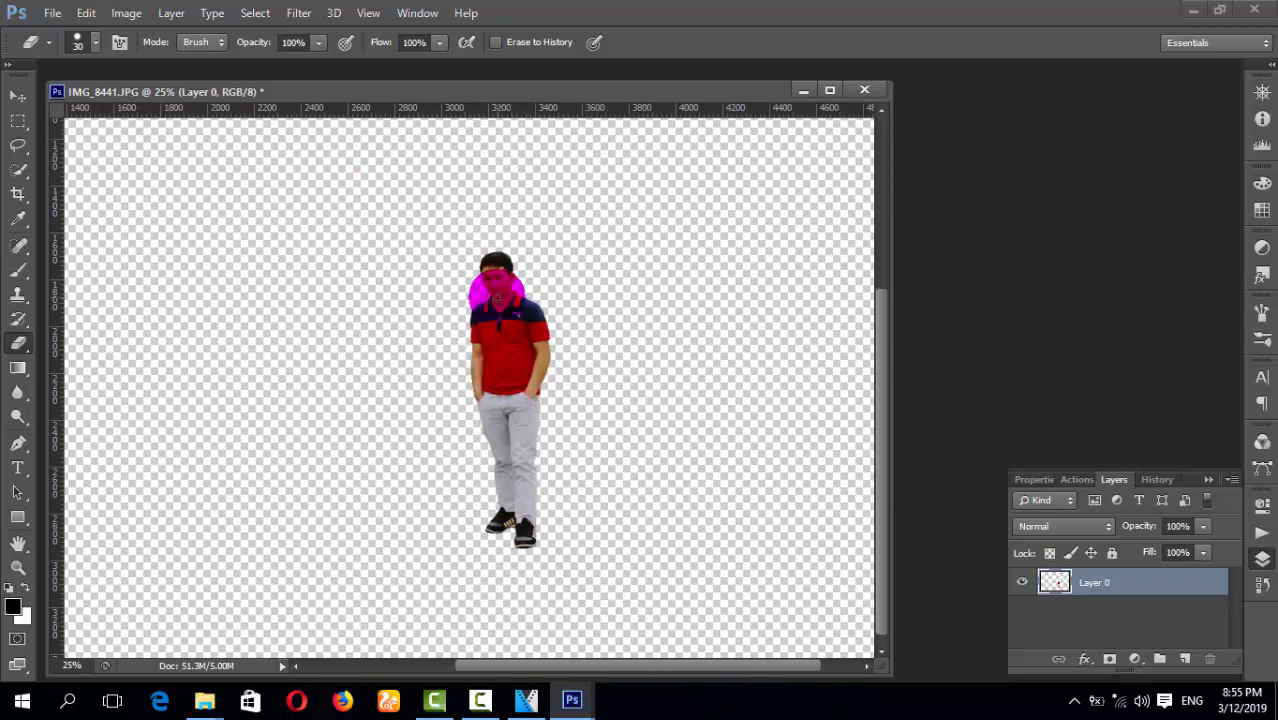
Enlarge the Eraser brush to 1200 px for the empty area around the man
click(219, 210)
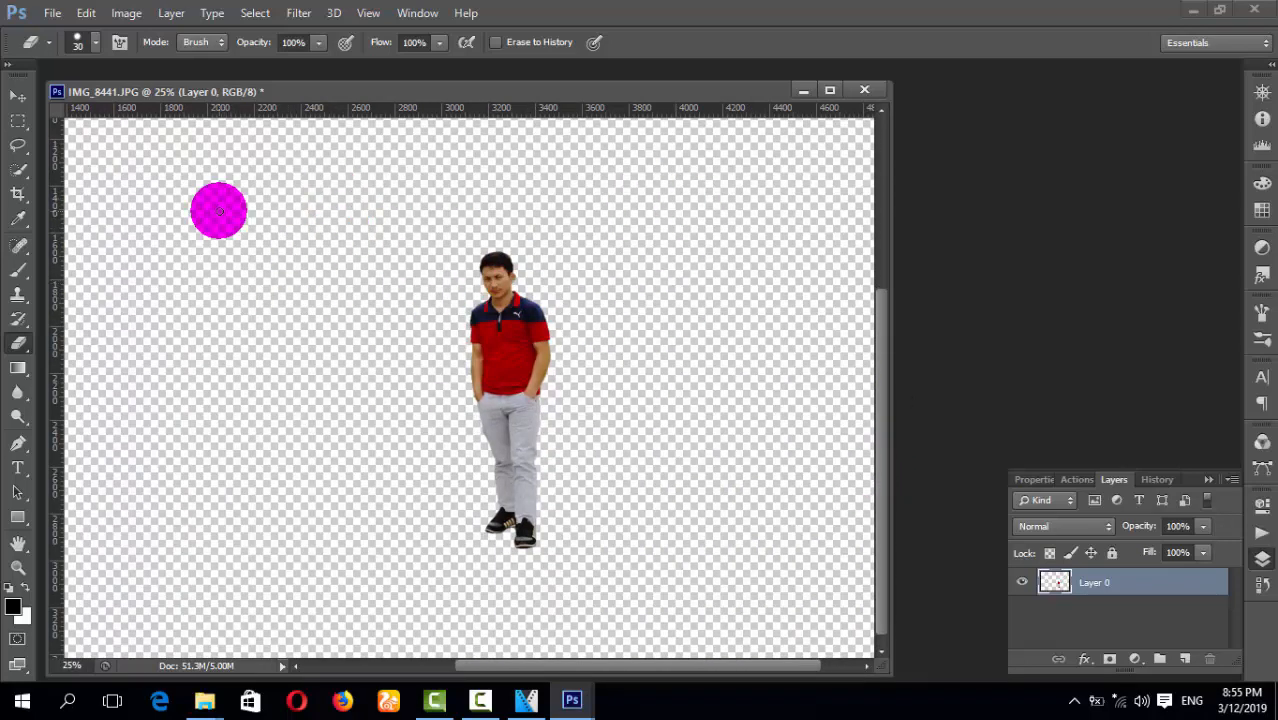
key(bracketright)
key(bracketright)
key(bracketright)
key(bracketright)
key(bracketright)
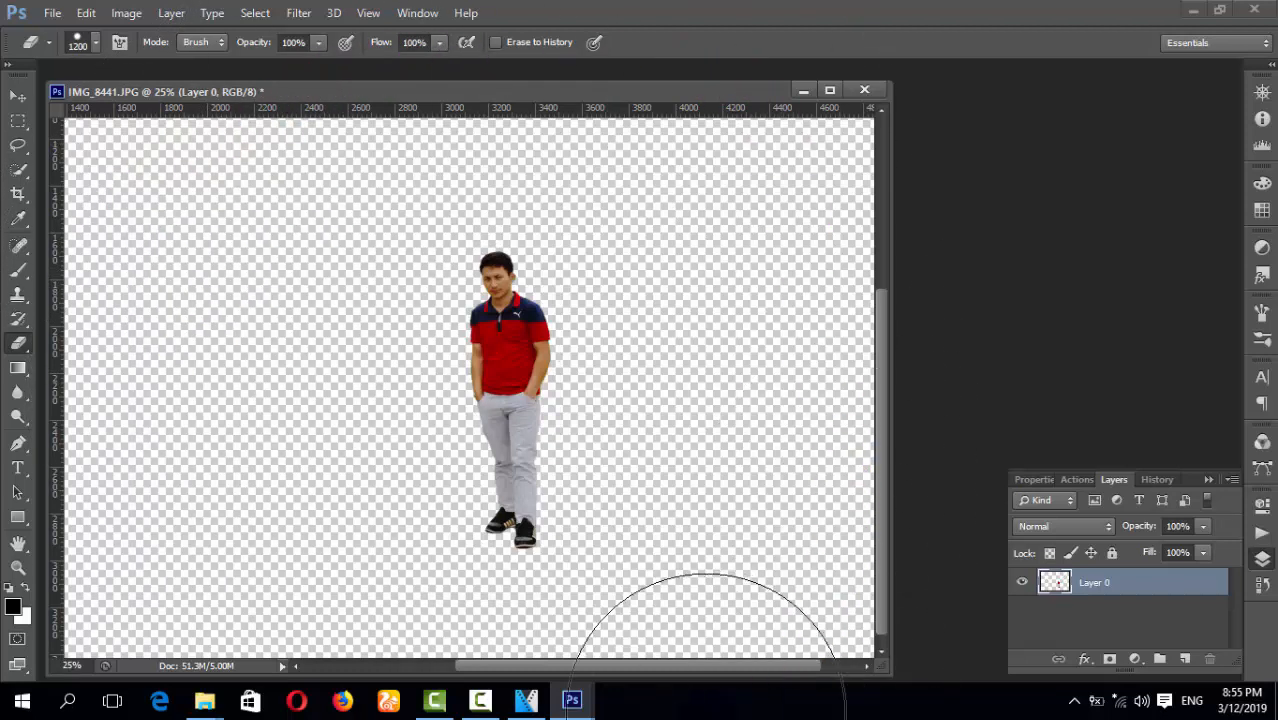
Save a copy of the cutout to the Desktop as IMG_8441.png with Smallest / Slow compression and no interlacing
click(53, 18)
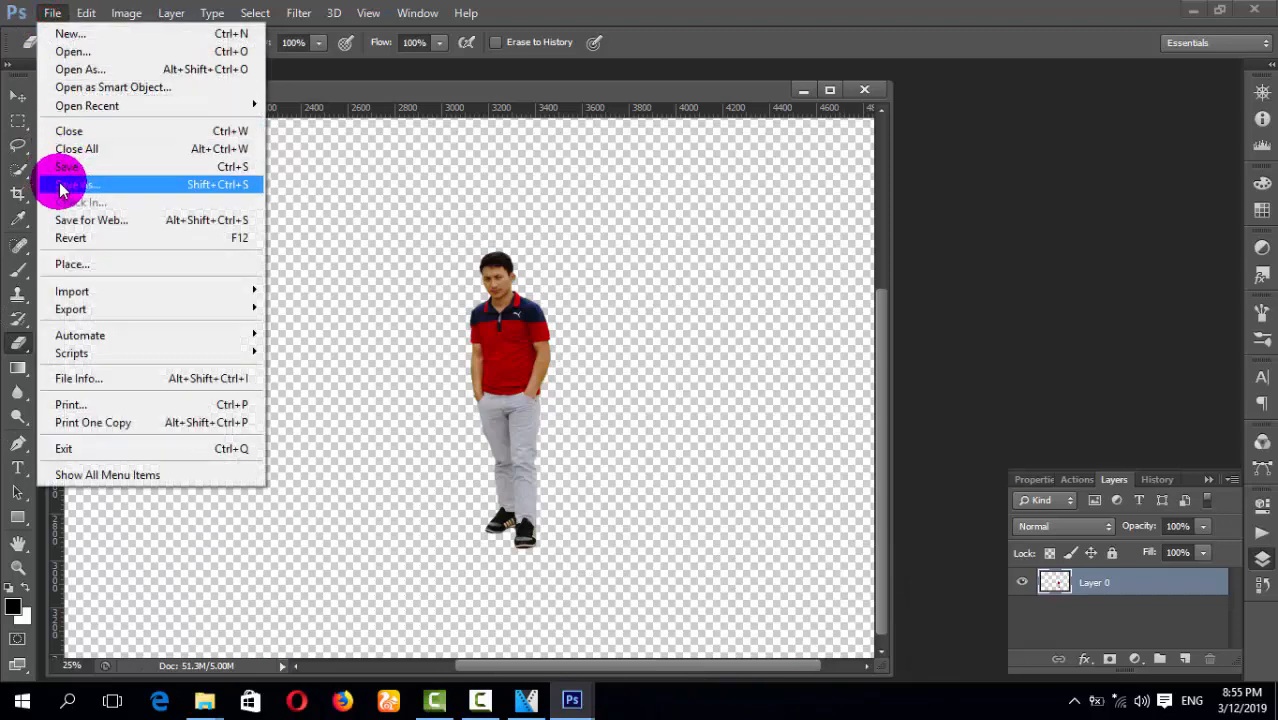
click(125, 194)
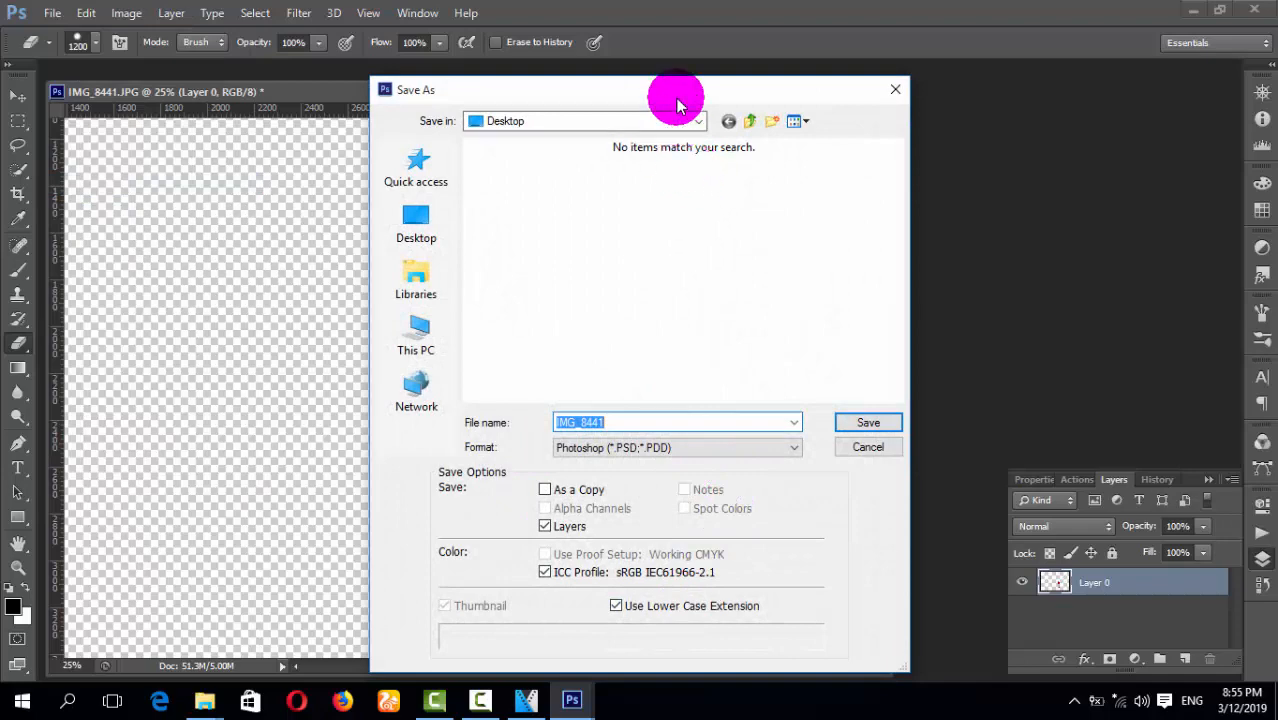
drag(665, 95, 463, 30)
click(472, 383)
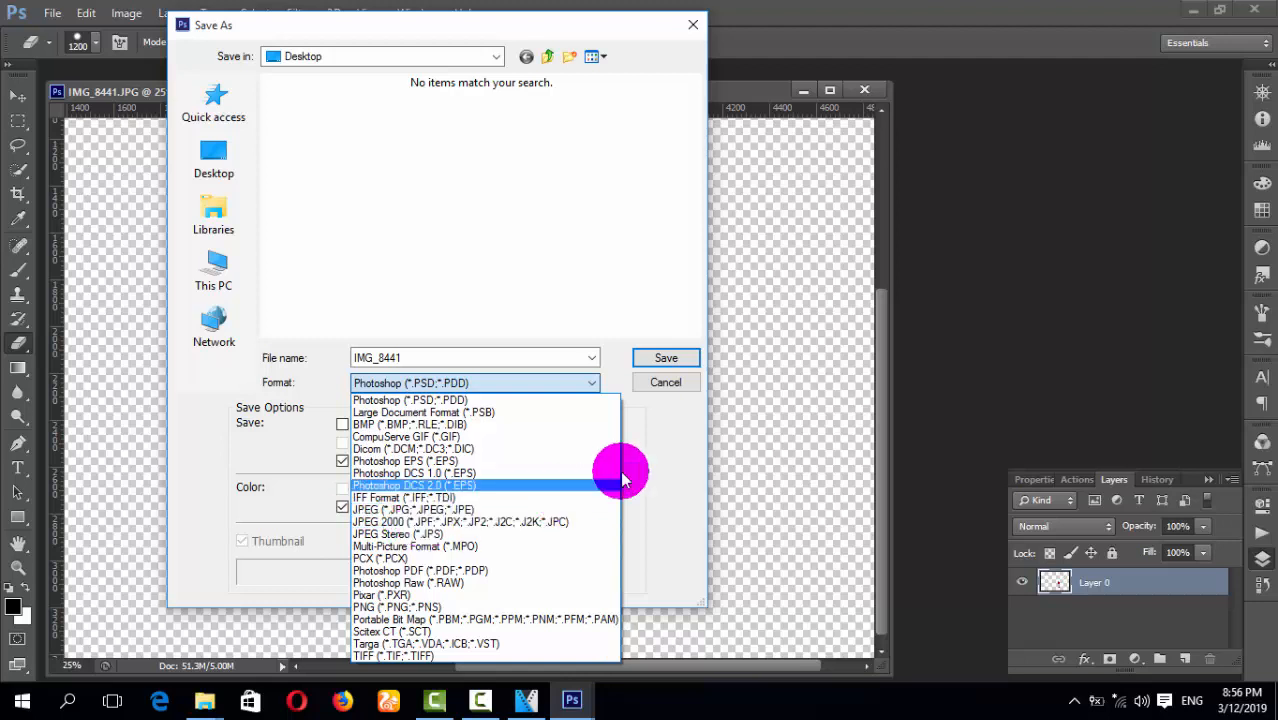
click(571, 280)
click(477, 393)
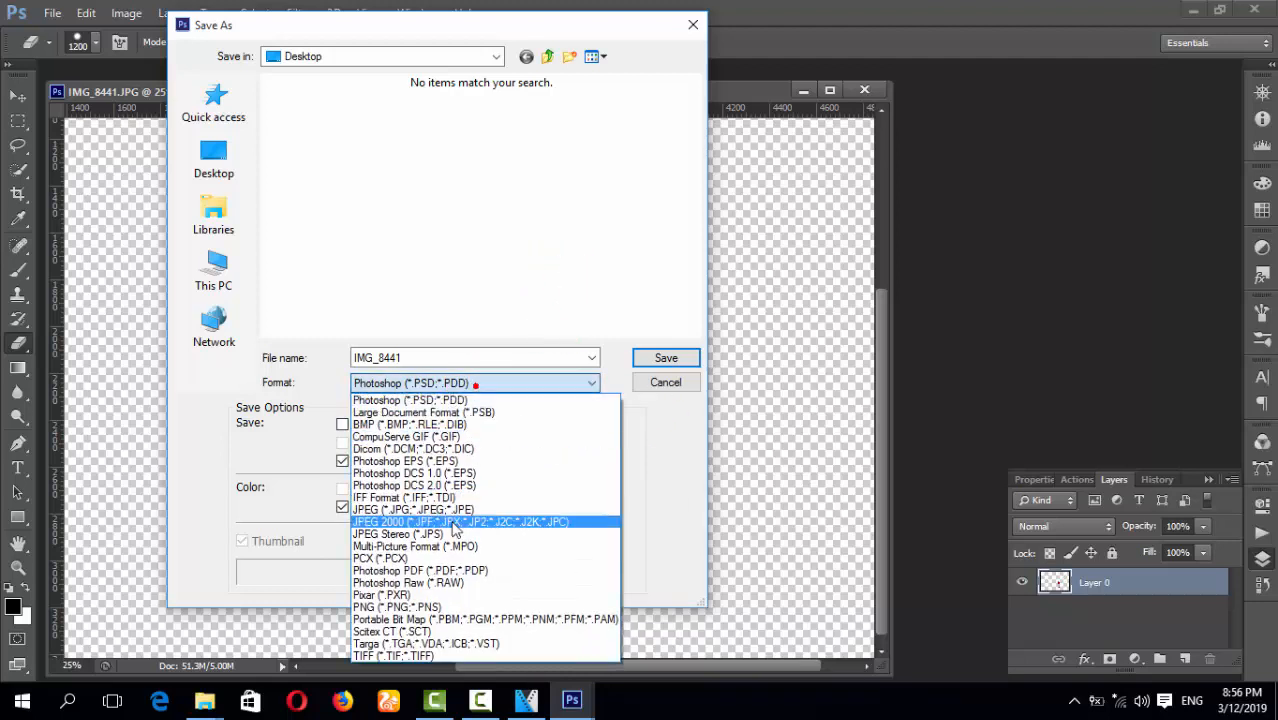
click(372, 607)
click(230, 170)
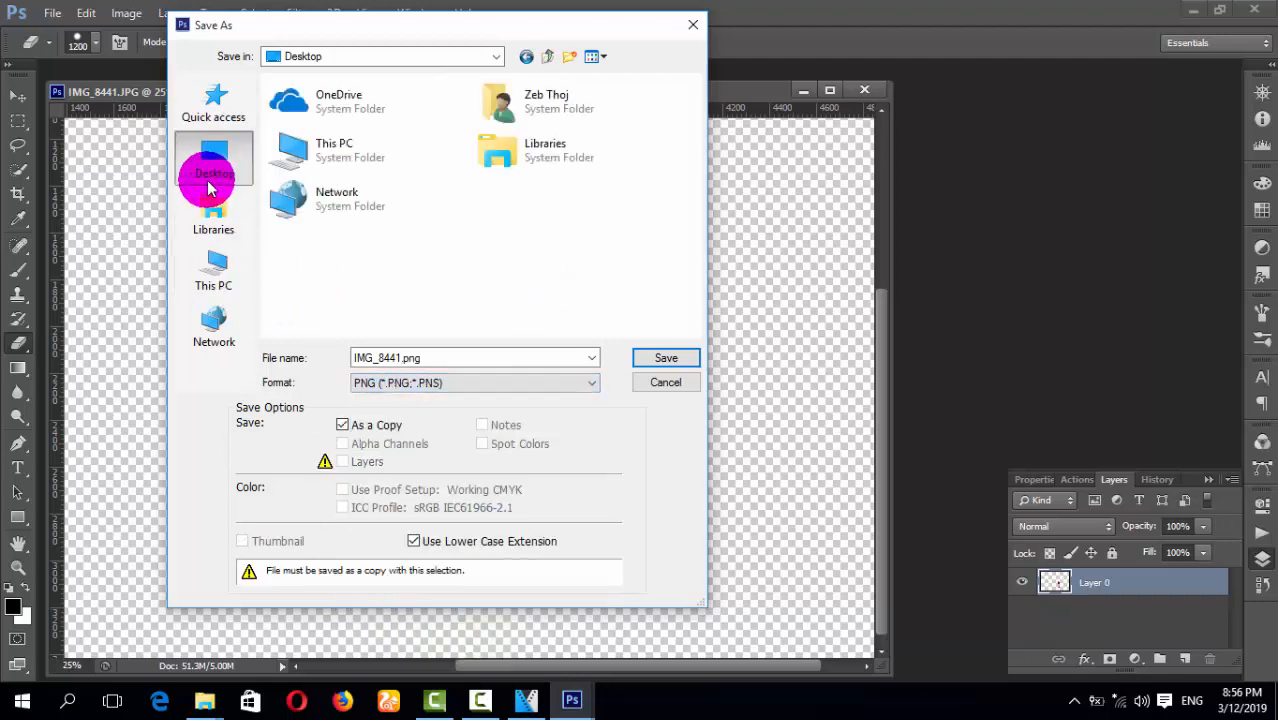
click(666, 358)
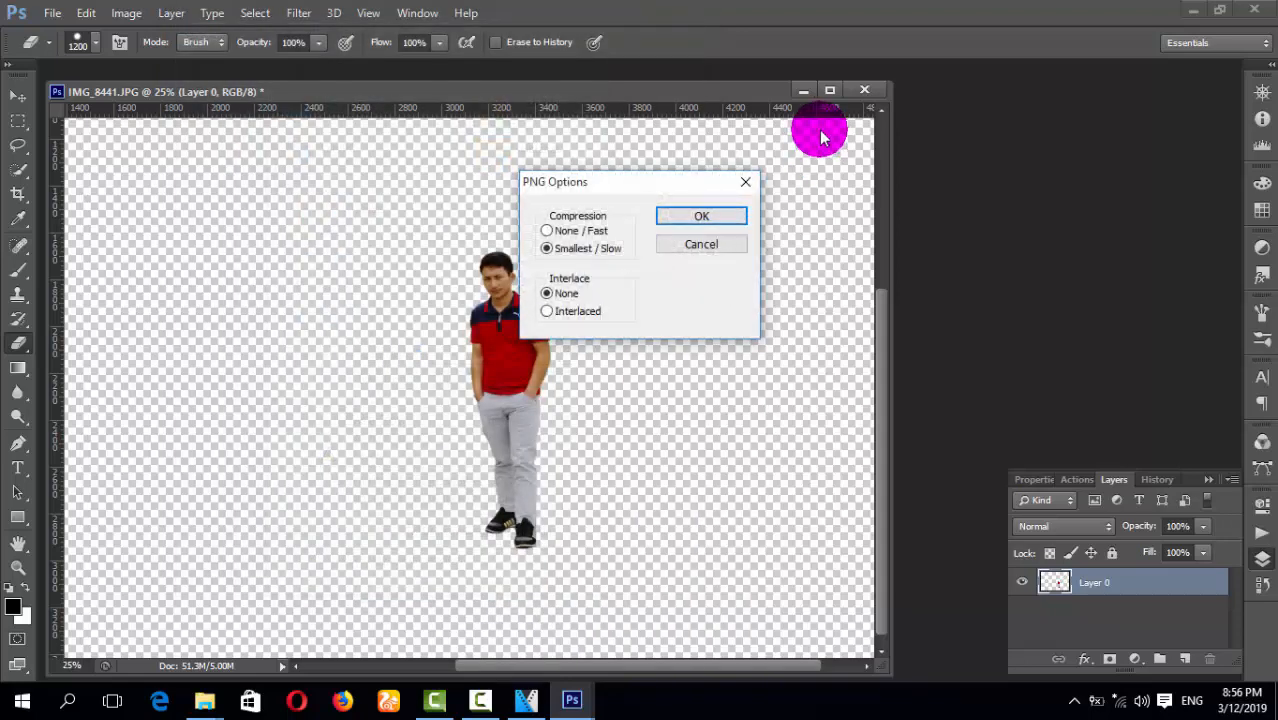
click(710, 216)
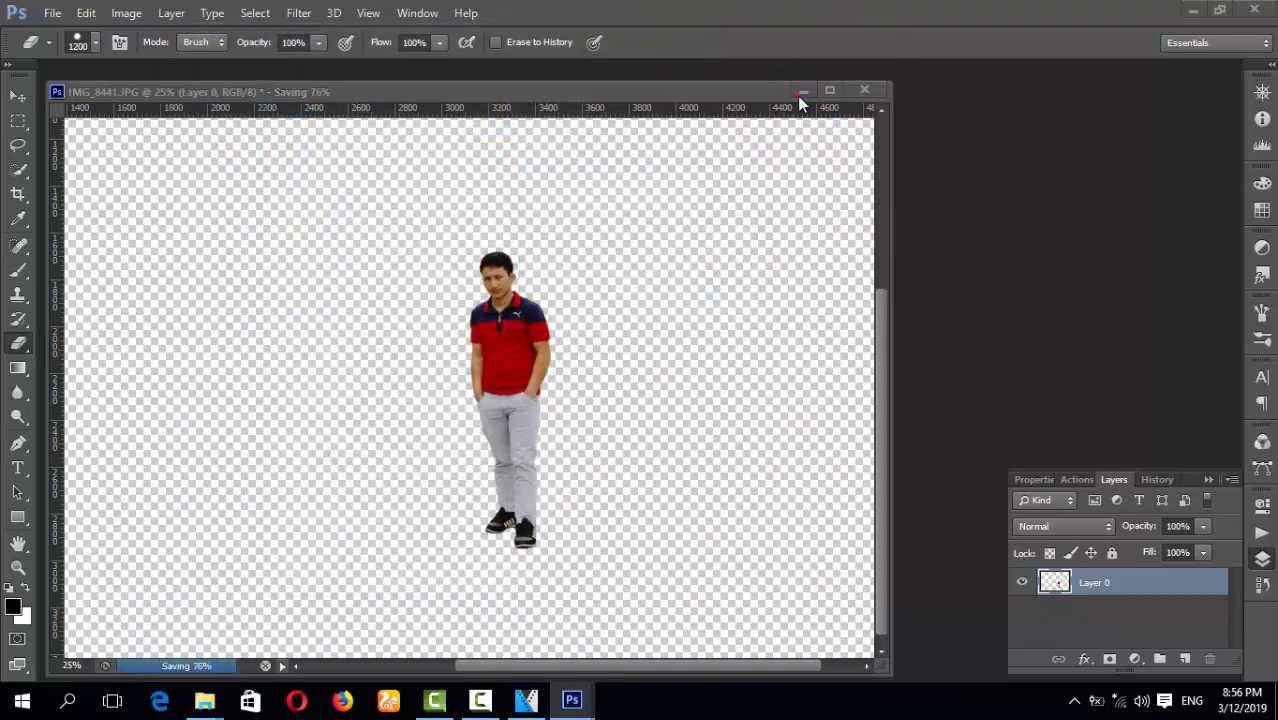
Minimize the document and Photoshop, and refresh the Windows desktop
click(801, 93)
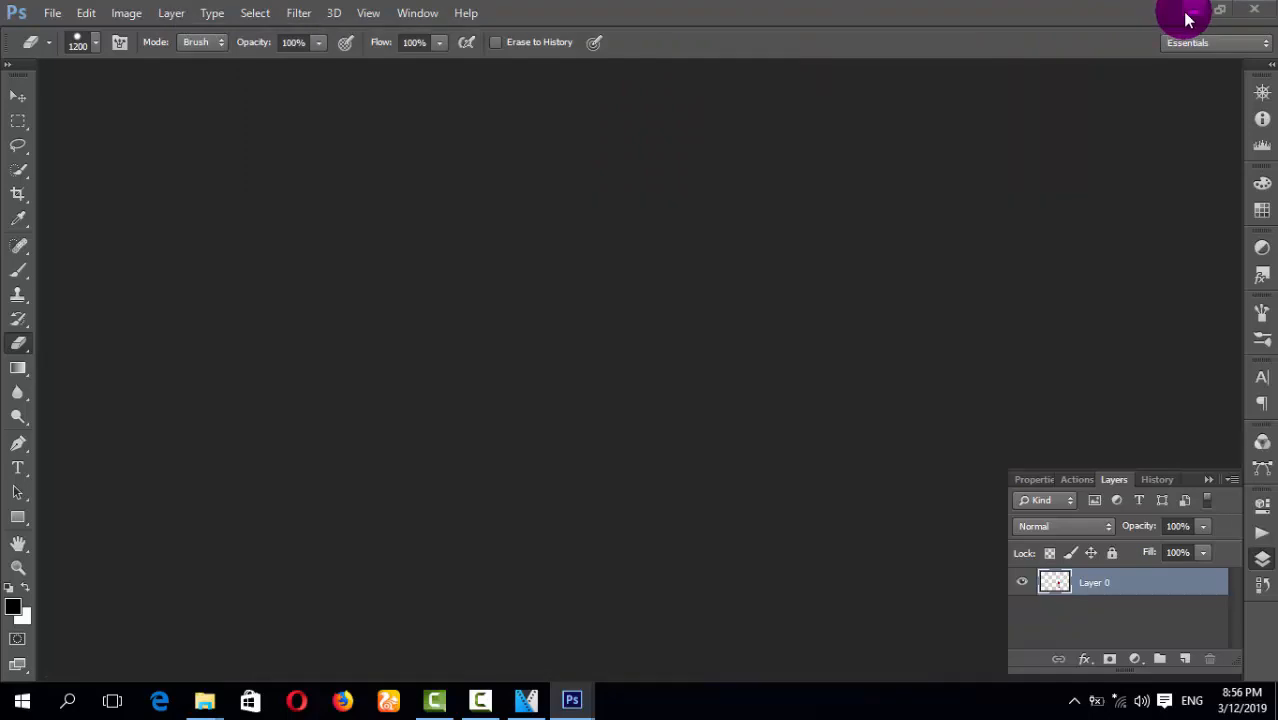
click(1185, 14)
right_click(562, 141)
right_click(597, 200)
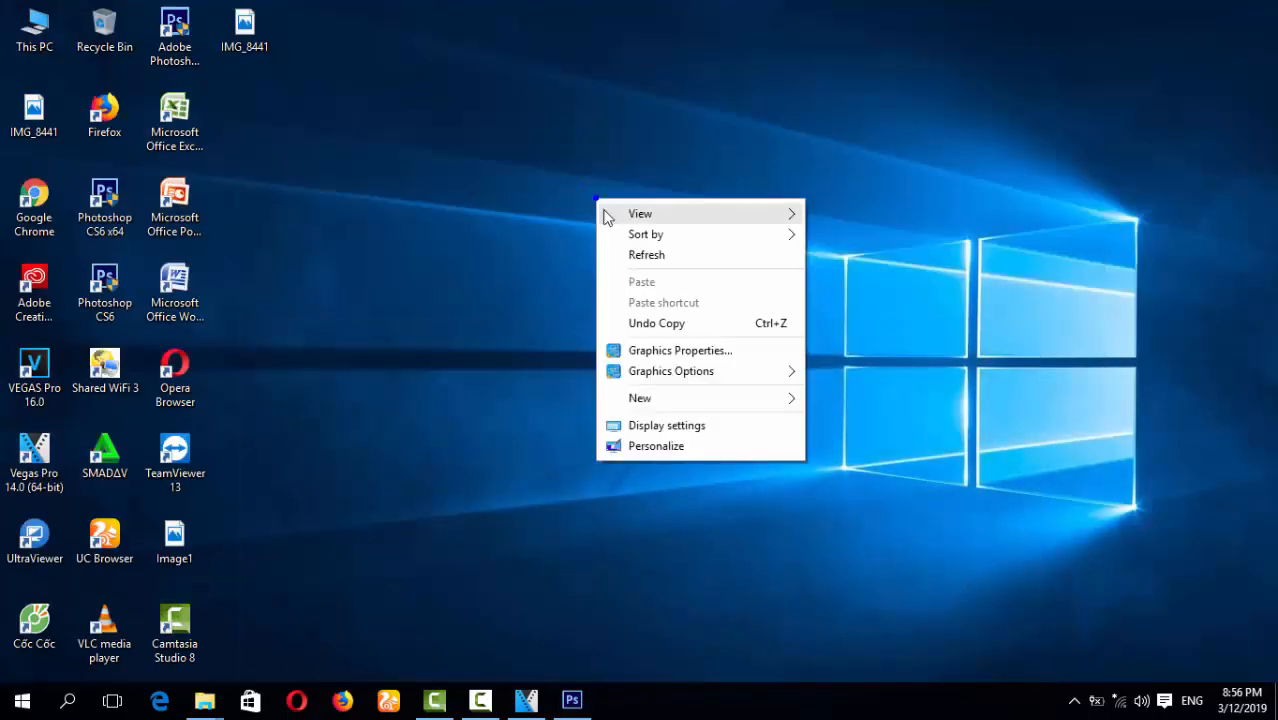
click(616, 254)
right_click(505, 148)
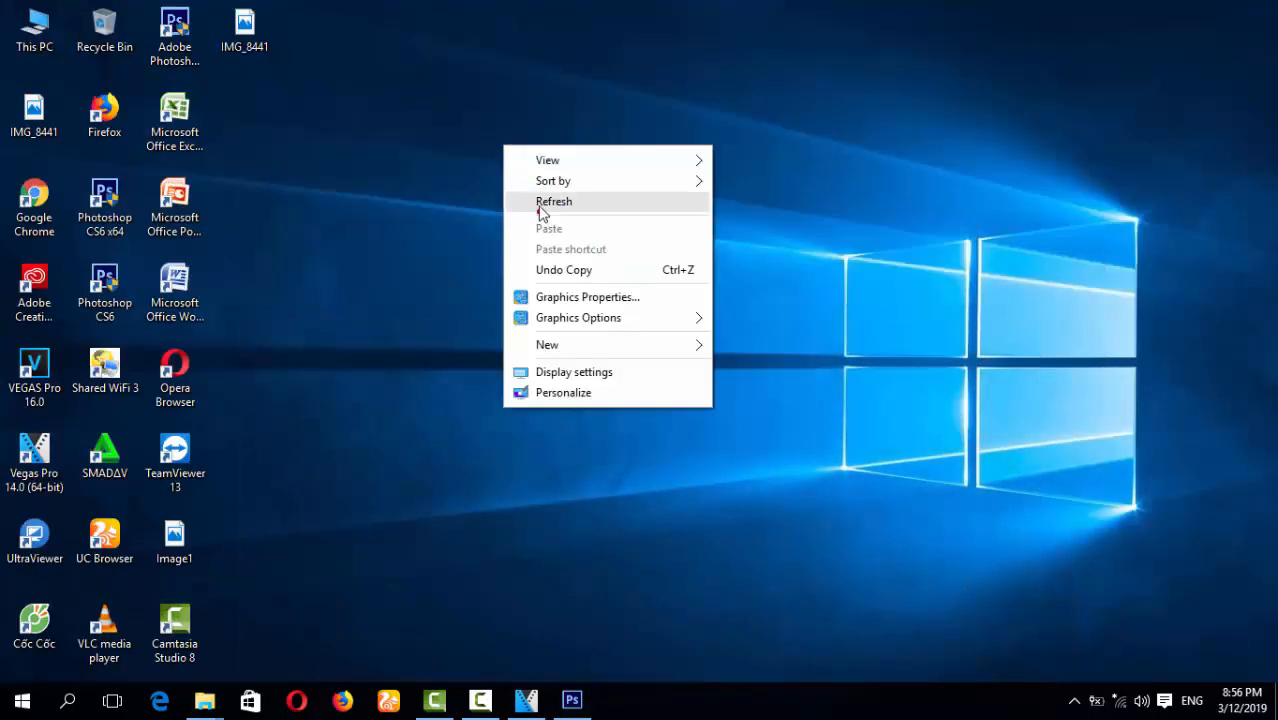
click(540, 206)
Compare the original IMG_8441 photo with the exported PNG cutout in Photos, and close the viewer
double_click(249, 36)
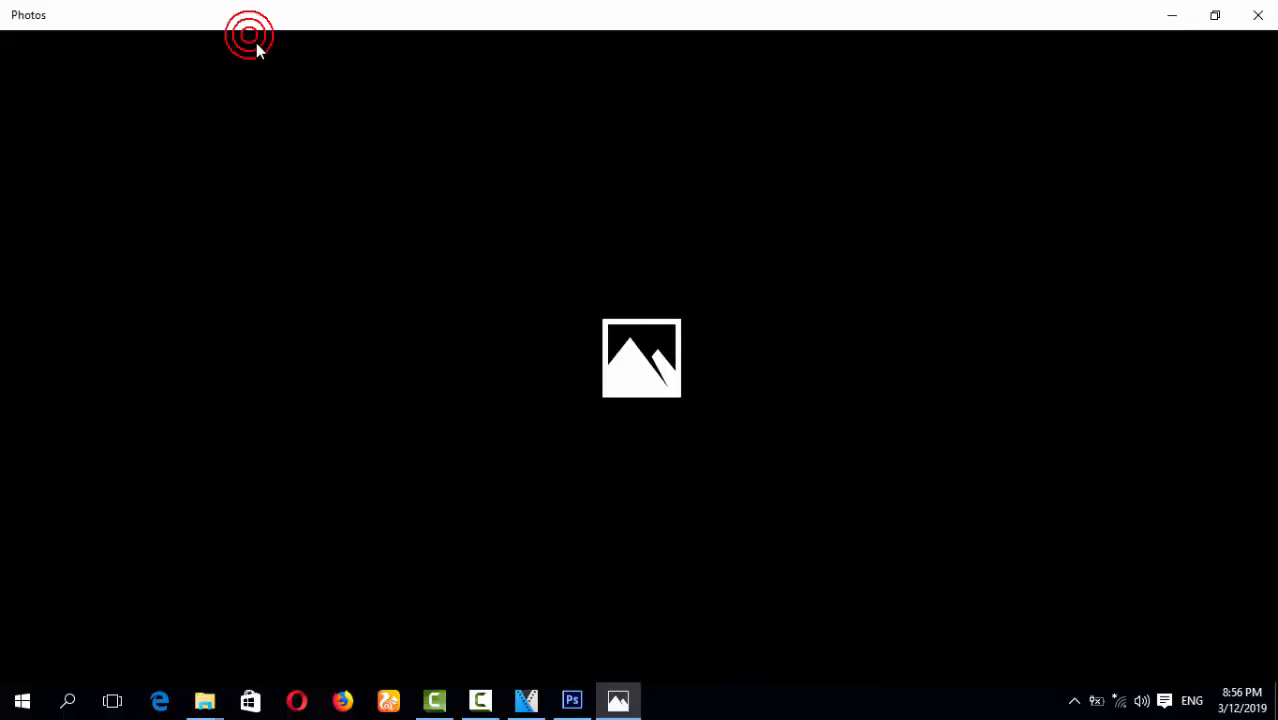
click(328, 137)
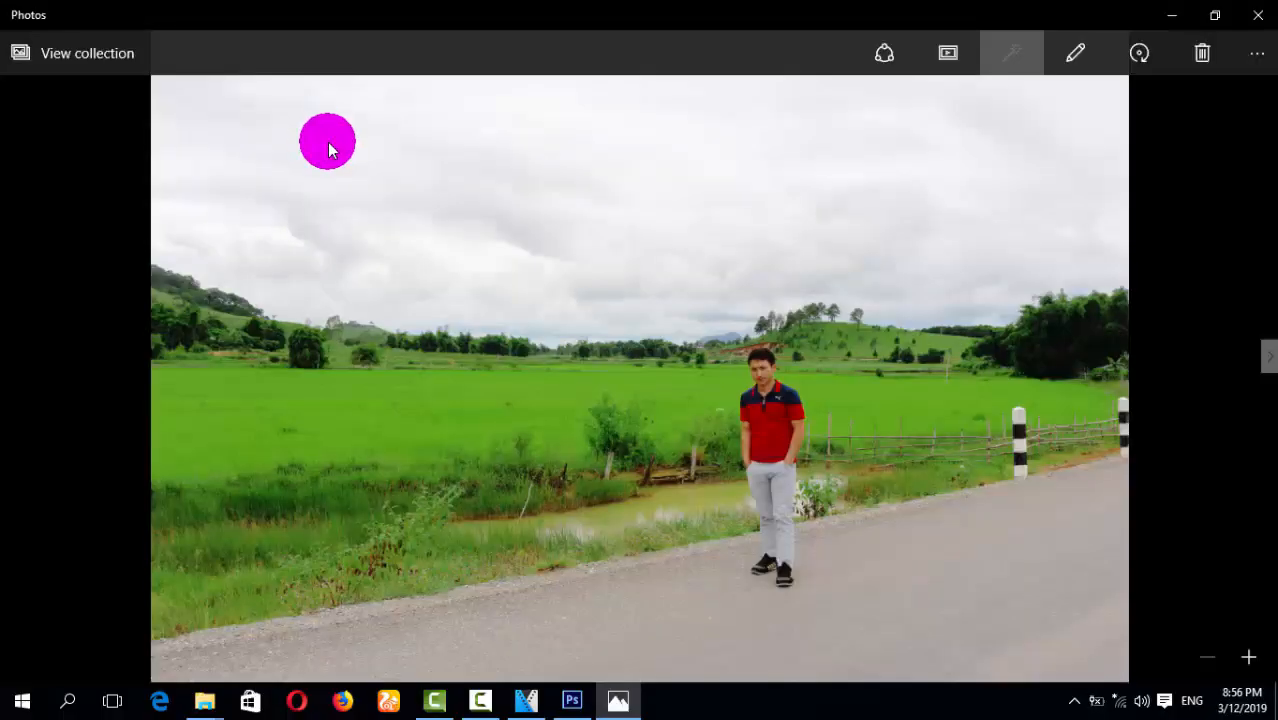
click(1178, 15)
double_click(27, 112)
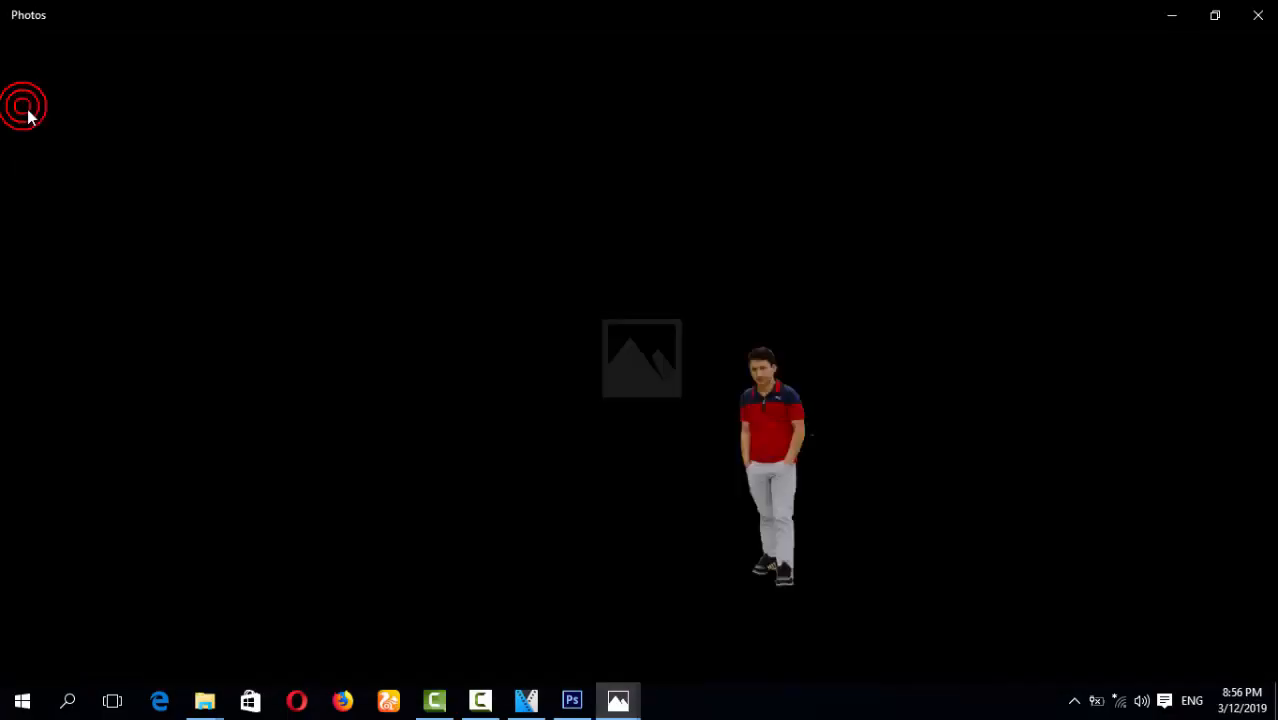
double_click(782, 414)
click(1258, 15)
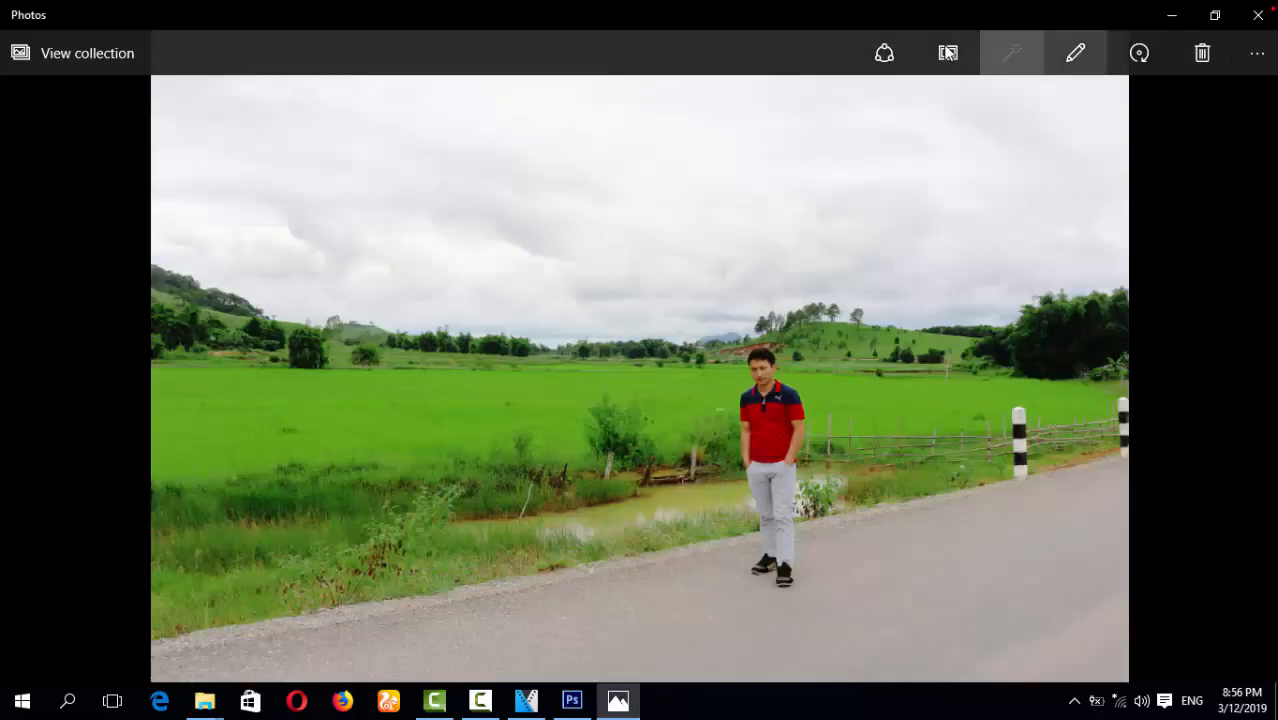
click(1258, 20)
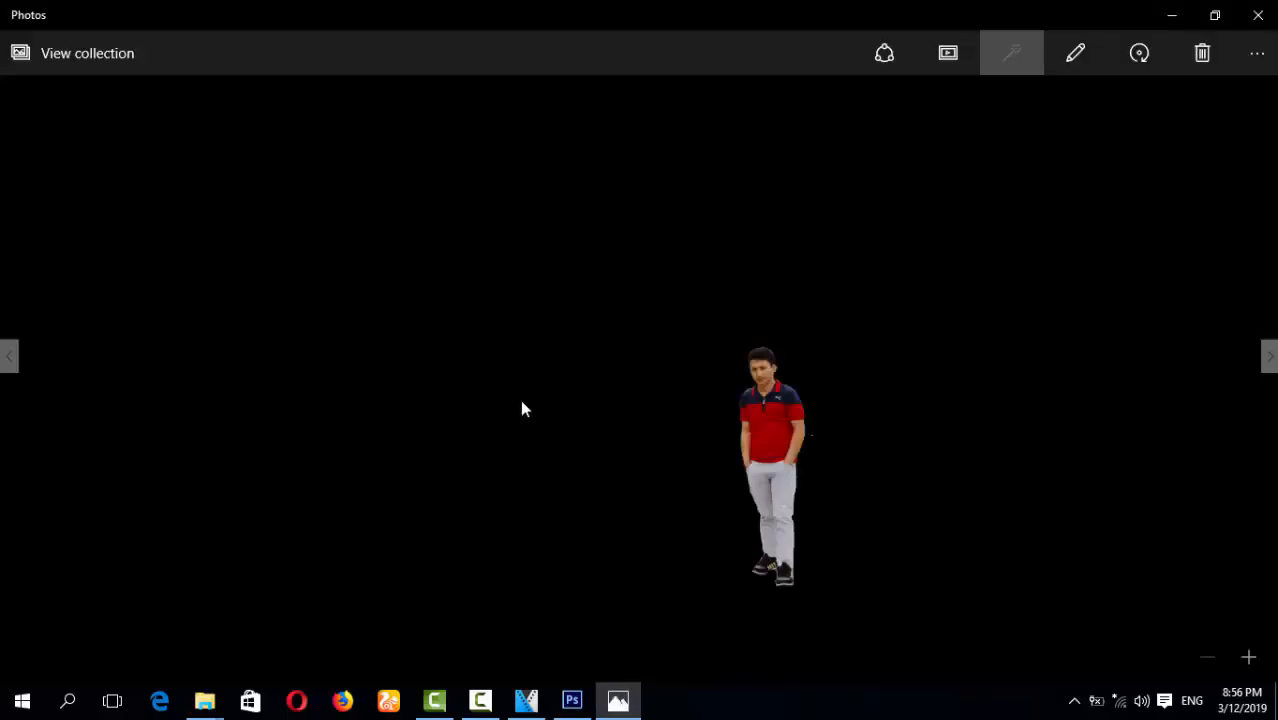
click(1258, 15)
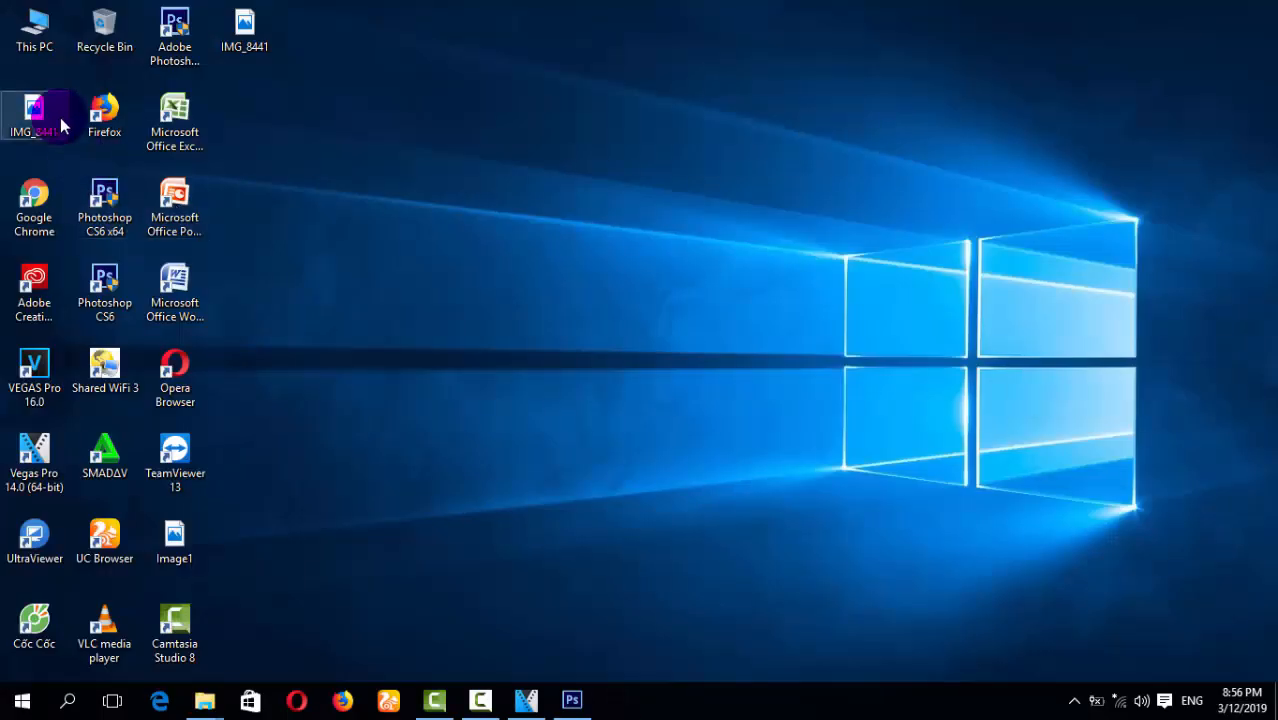
Switch to VEGAS Pro and place the IMG_8441 PNG cutout from the desktop on the empty timeline
drag(60, 125, 535, 708)
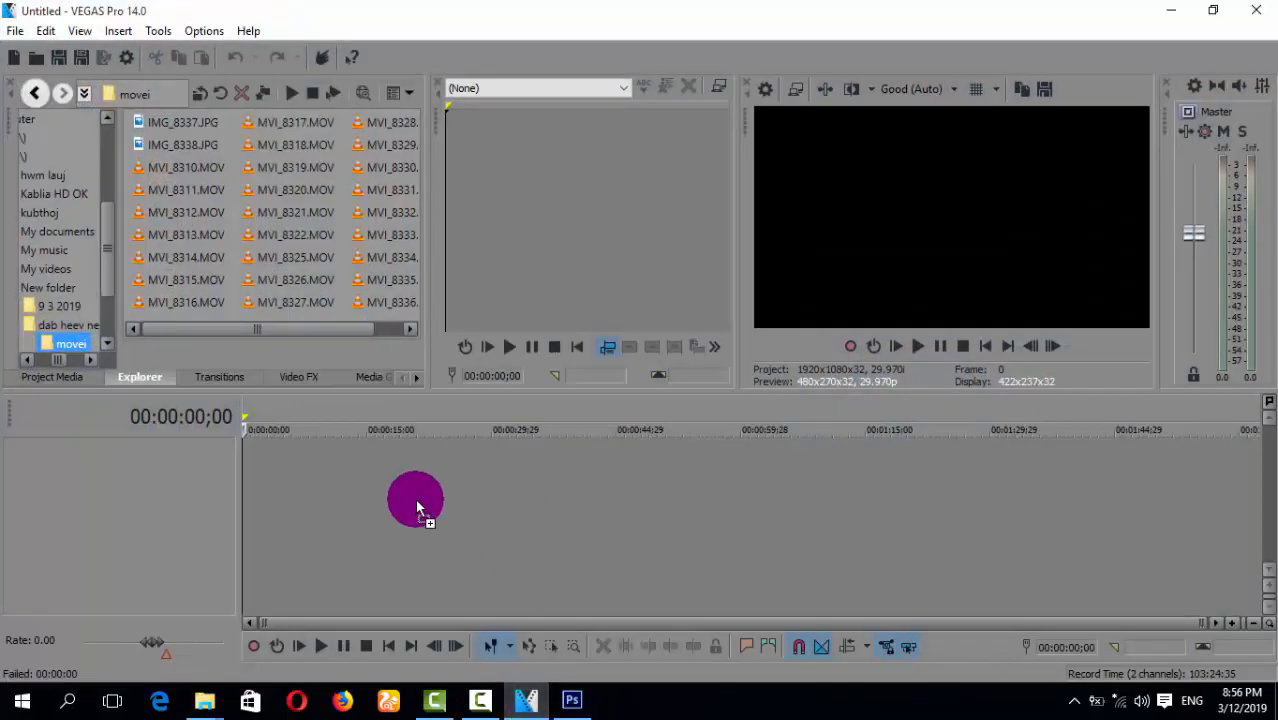
drag(417, 508, 419, 488)
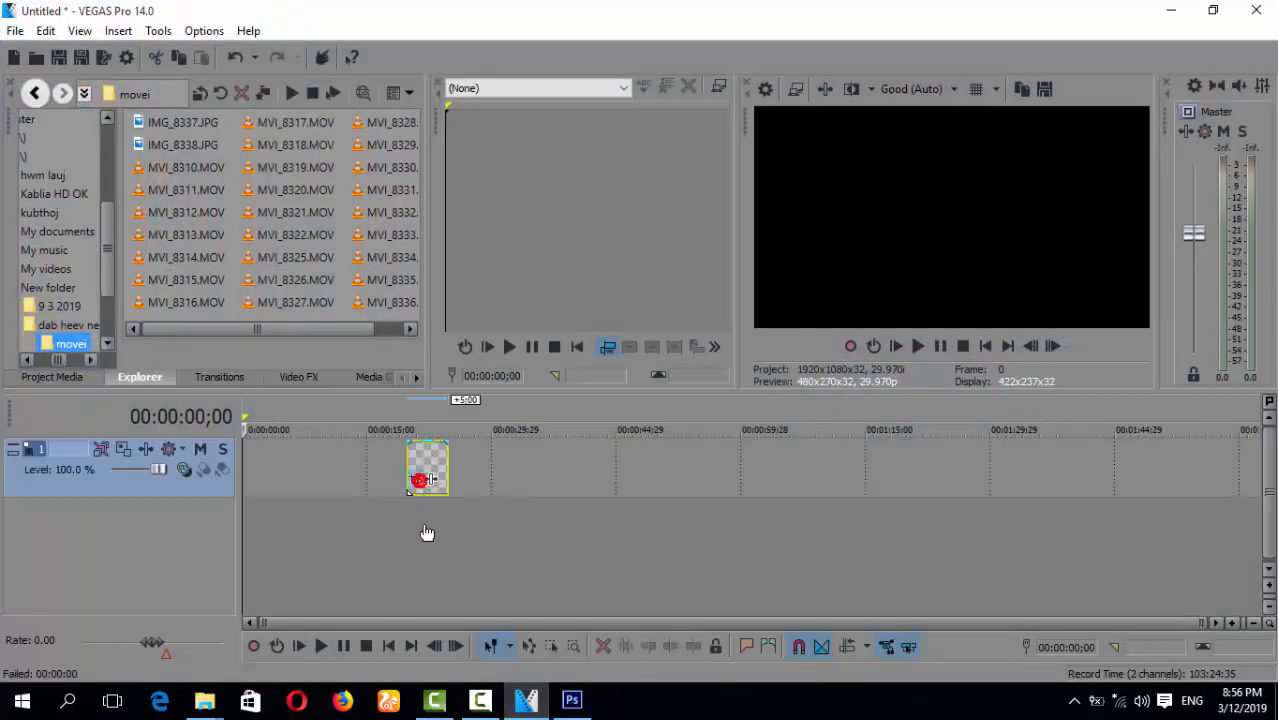
click(424, 524)
click(672, 126)
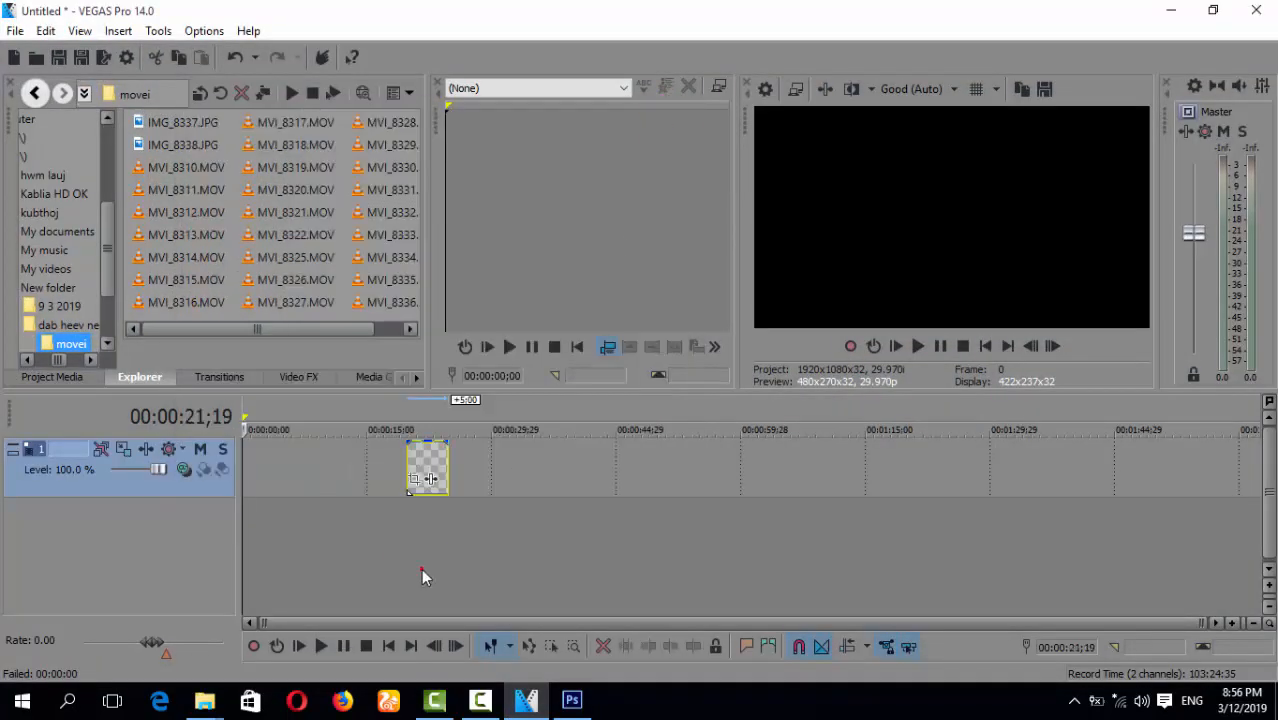
Lengthen the cutout clip by extending its start to an earlier time, and shift the whole clip 1:02 earlier
scroll(421, 568, up, 5)
click(651, 474)
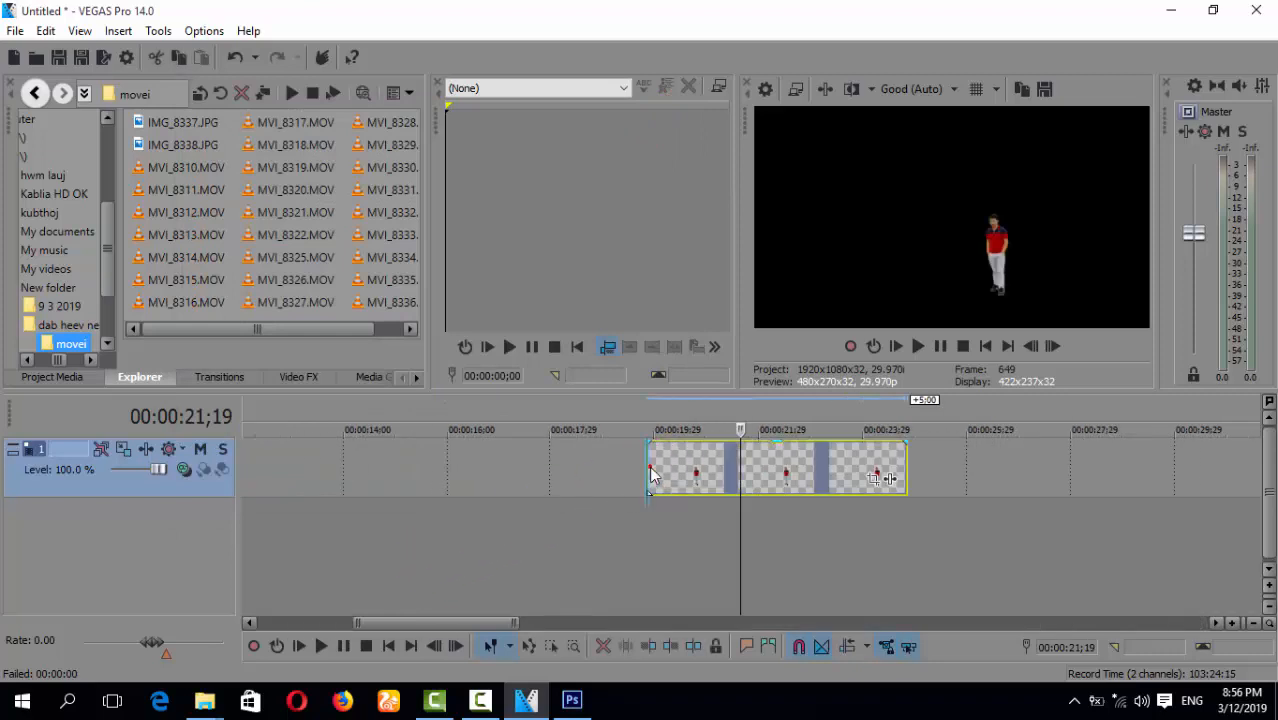
drag(631, 469, 242, 466)
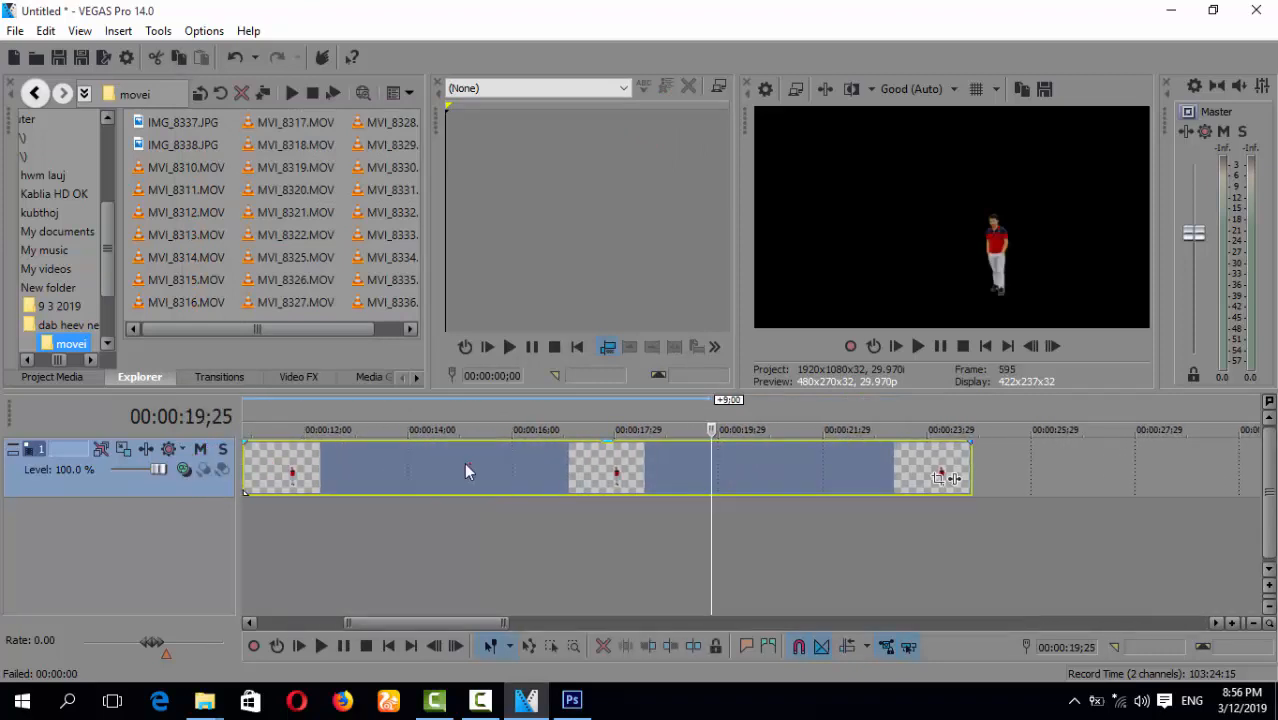
drag(896, 482, 840, 485)
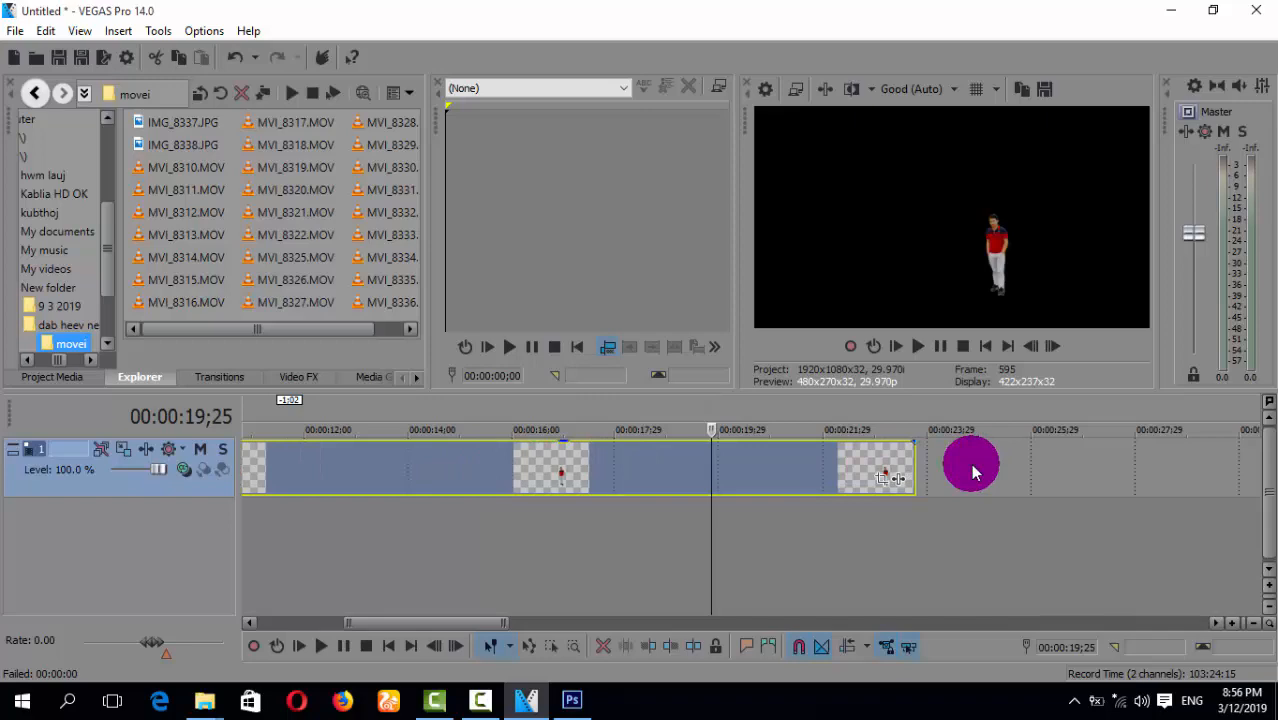
Add an empty video track above the cutout's track, and switch to File Explorer at D:\My videos
key(ctrl+shift+q)
mouse_move(210, 703)
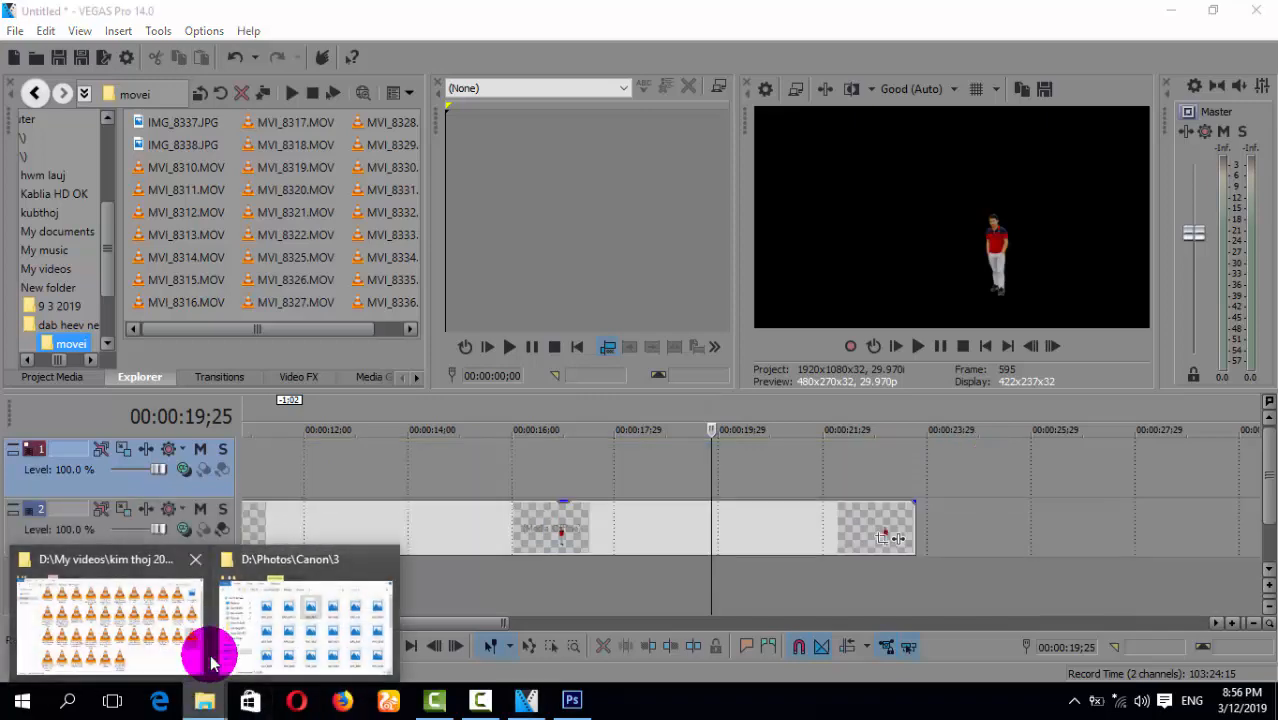
click(200, 640)
key(alt+Up)
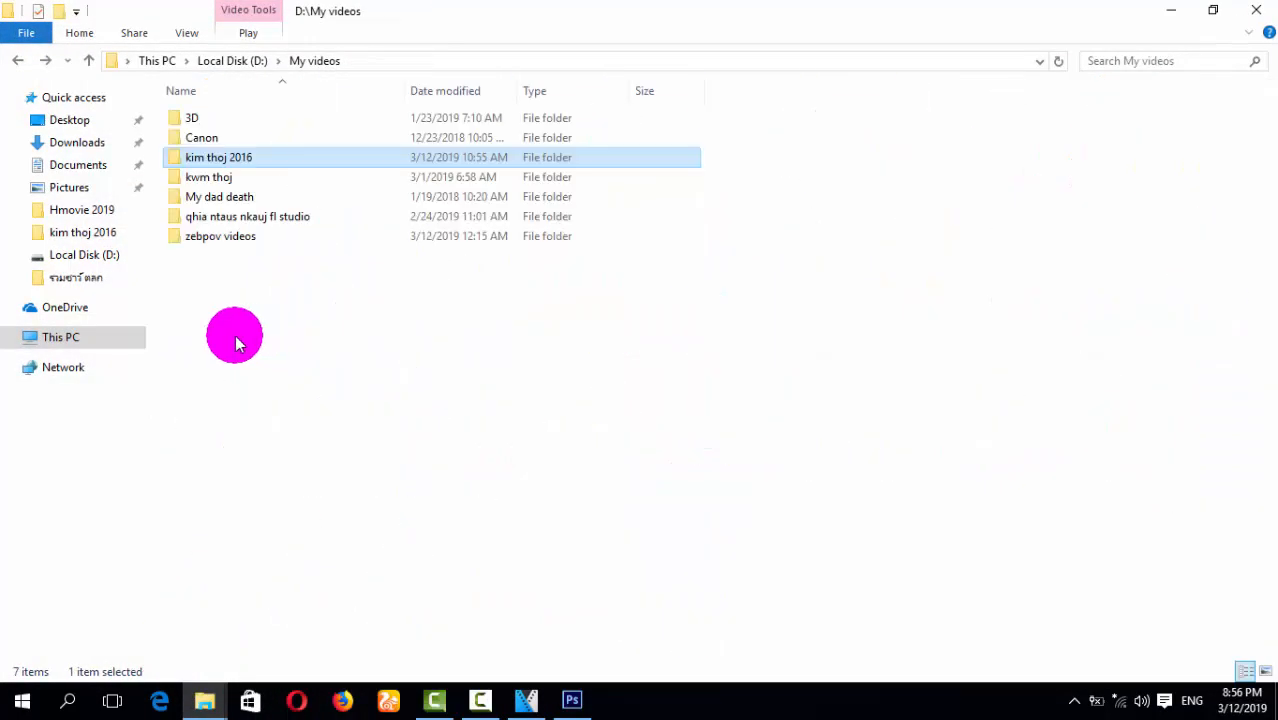
Look through the subfolders of My videos for footage and open folder 0 inside Canon
double_click(227, 240)
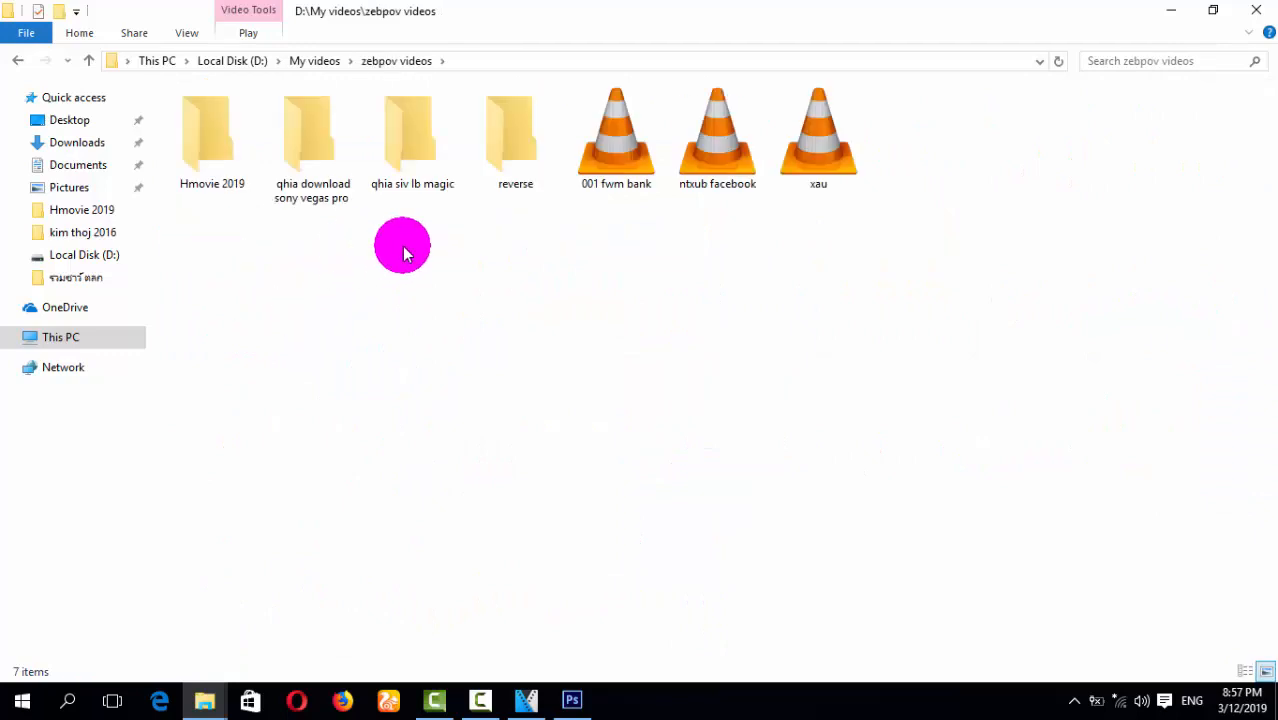
key(alt+Up)
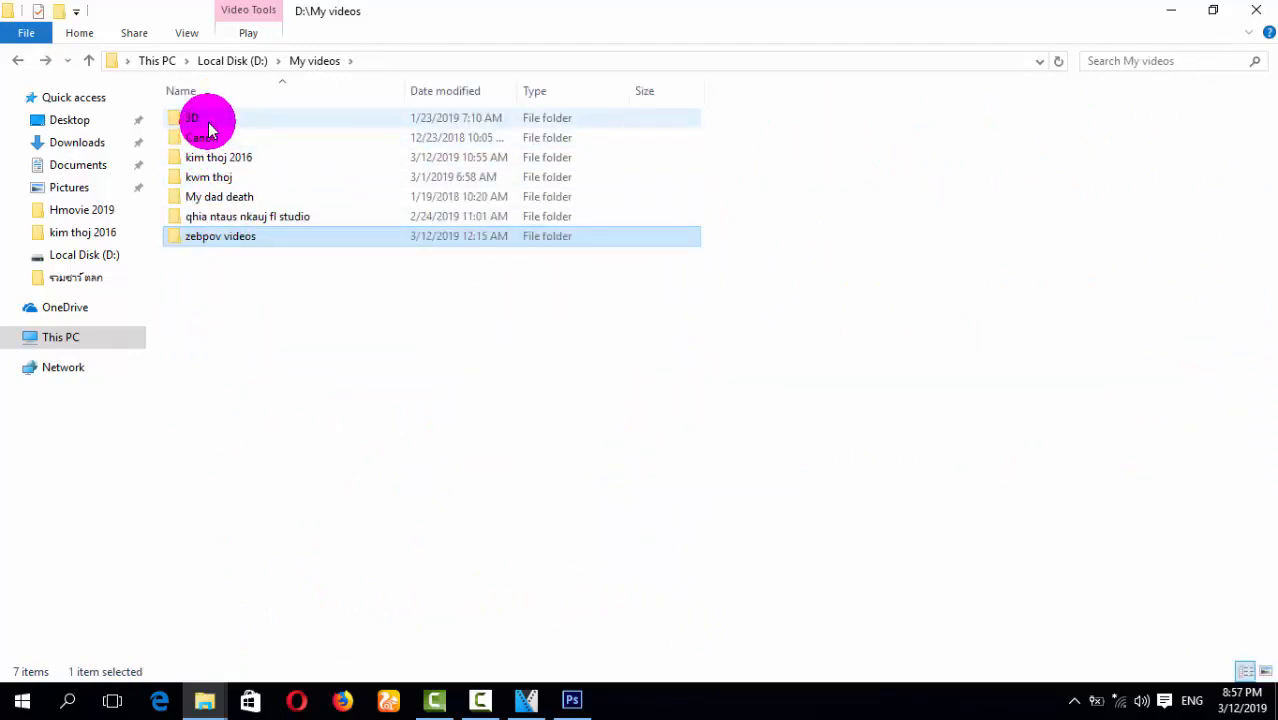
click(206, 117)
double_click(210, 146)
double_click(208, 121)
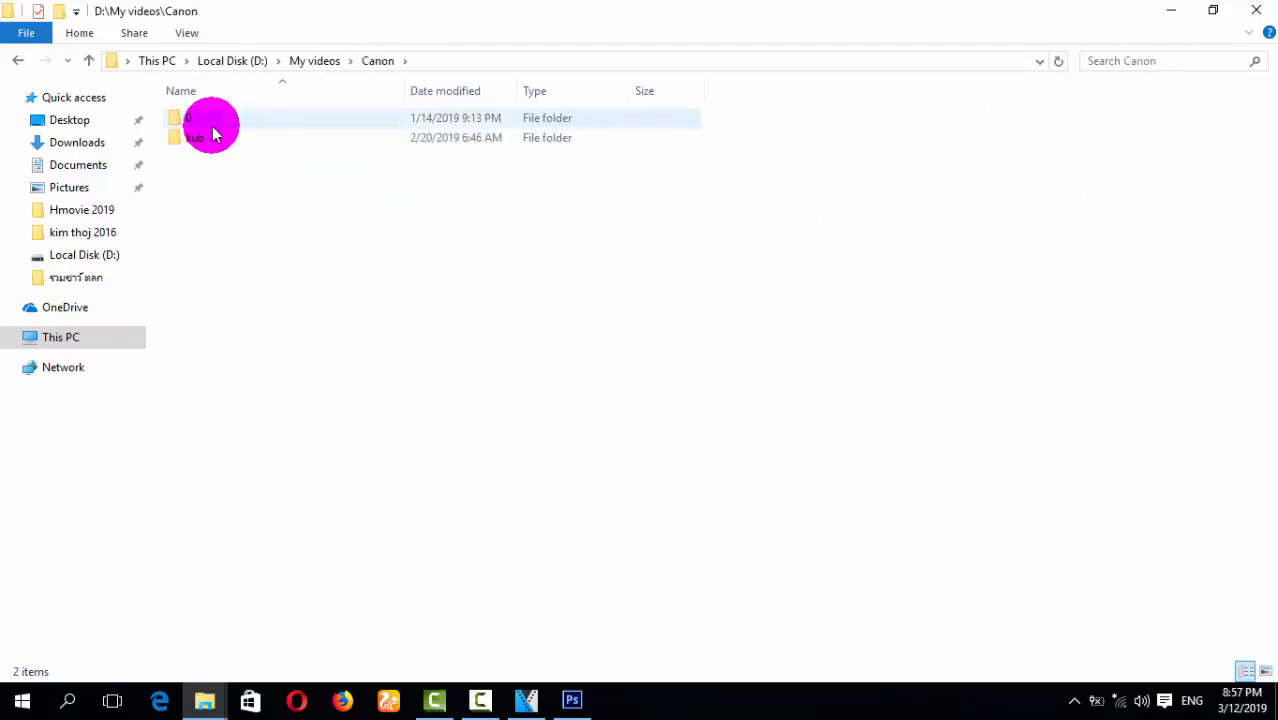
Preview the clips MVI_6438, MVI_6439 and MVI_7065 in VLC, closing the player after each one
double_click(295, 175)
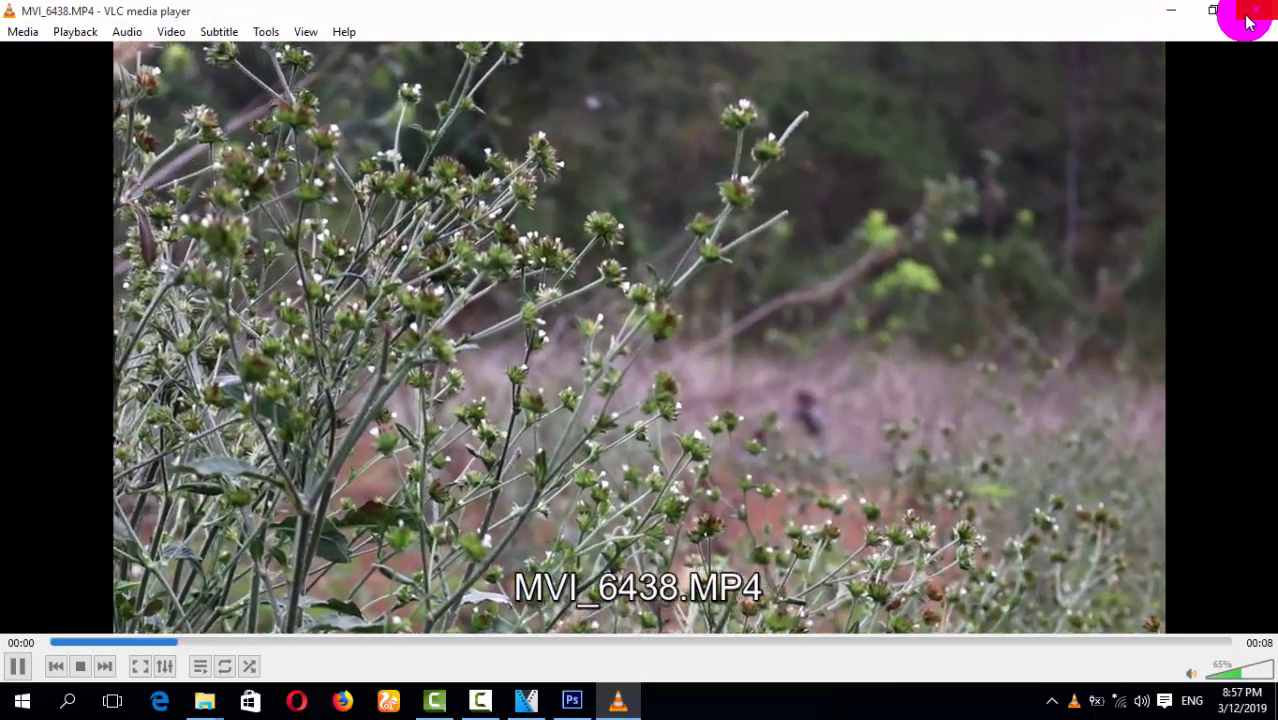
click(1249, 20)
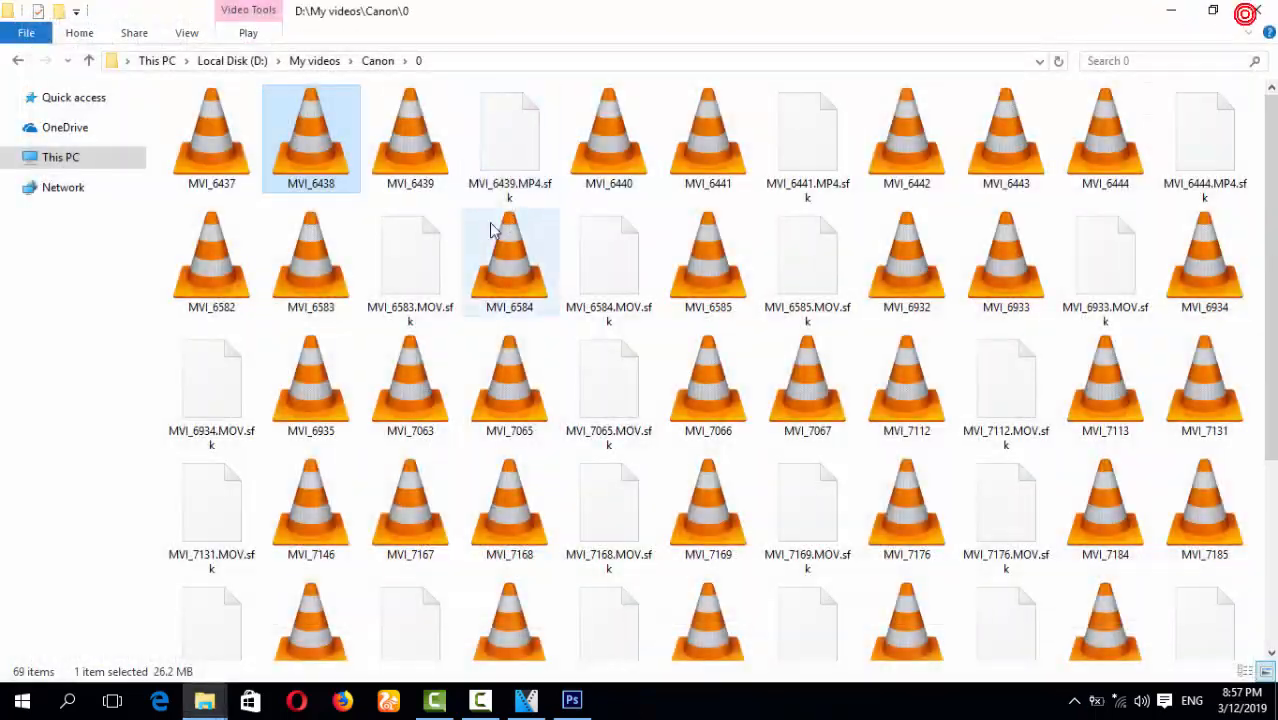
double_click(410, 135)
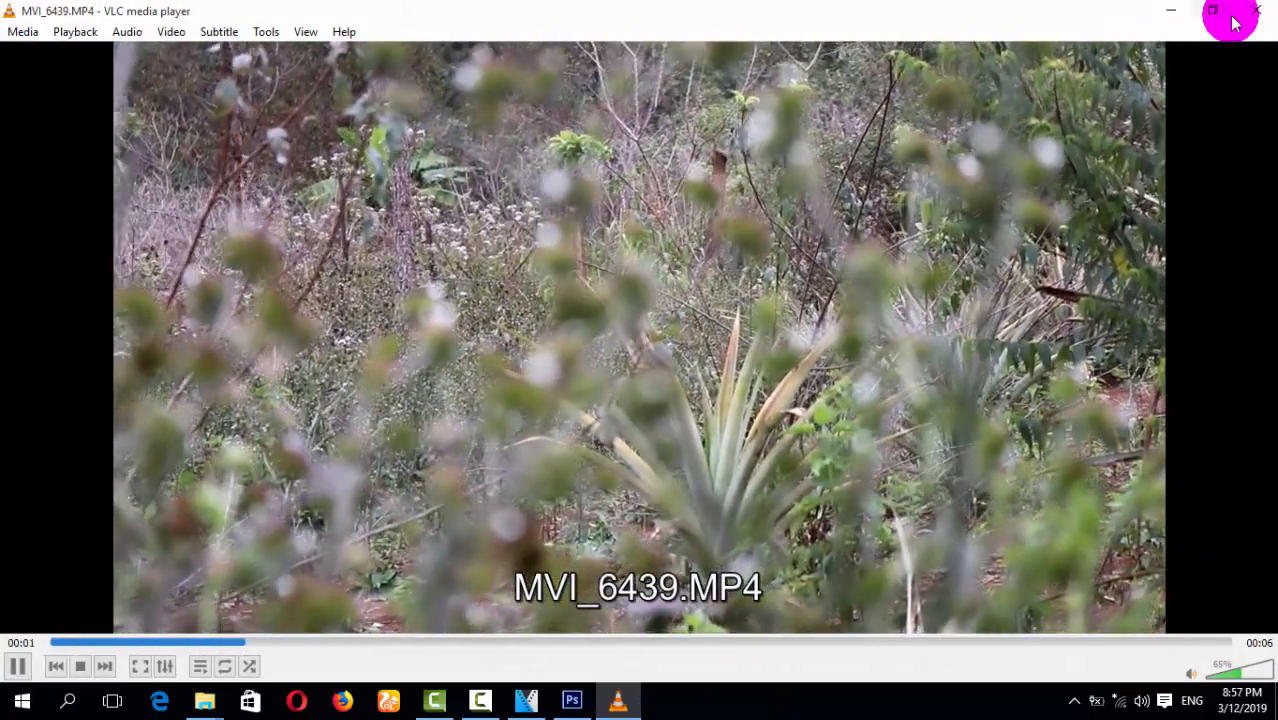
click(1254, 12)
click(503, 402)
double_click(503, 402)
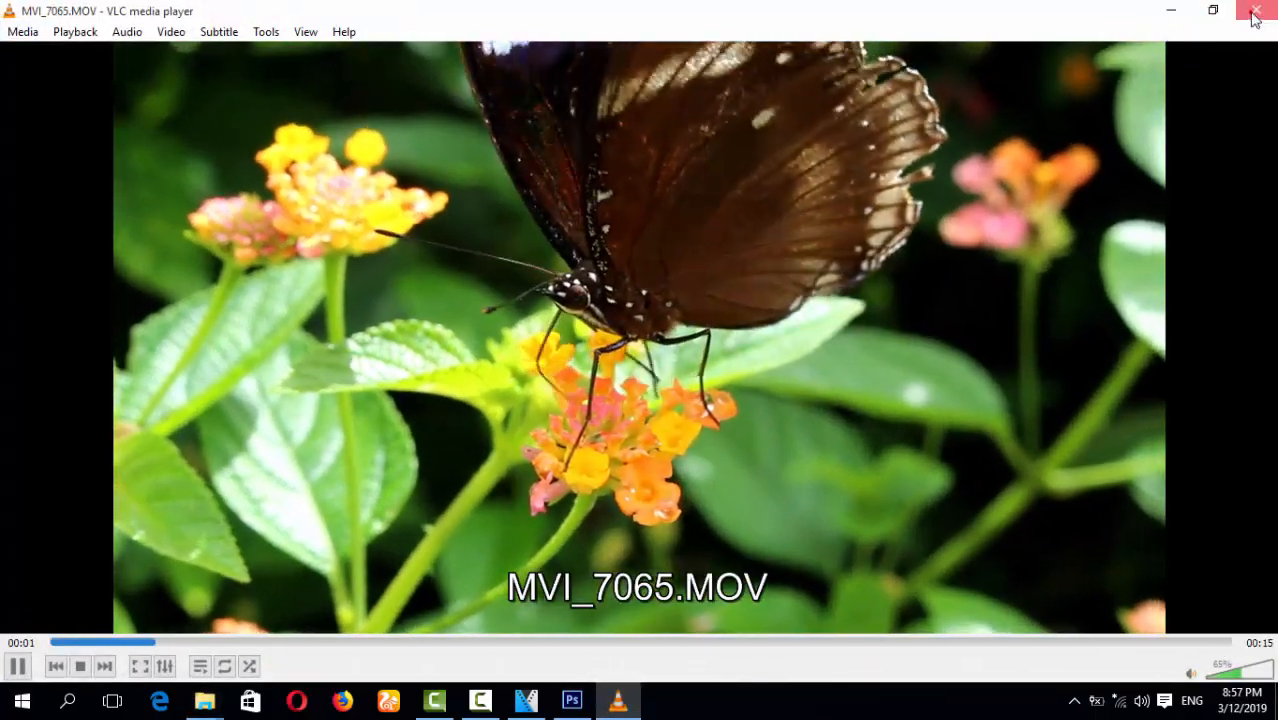
click(1254, 20)
Add the MVI_7065 butterfly clip to the VEGAS Pro timeline and move it onto track 2 behind the cutout clip's end
drag(522, 371, 504, 520)
right_click(504, 520)
click(538, 377)
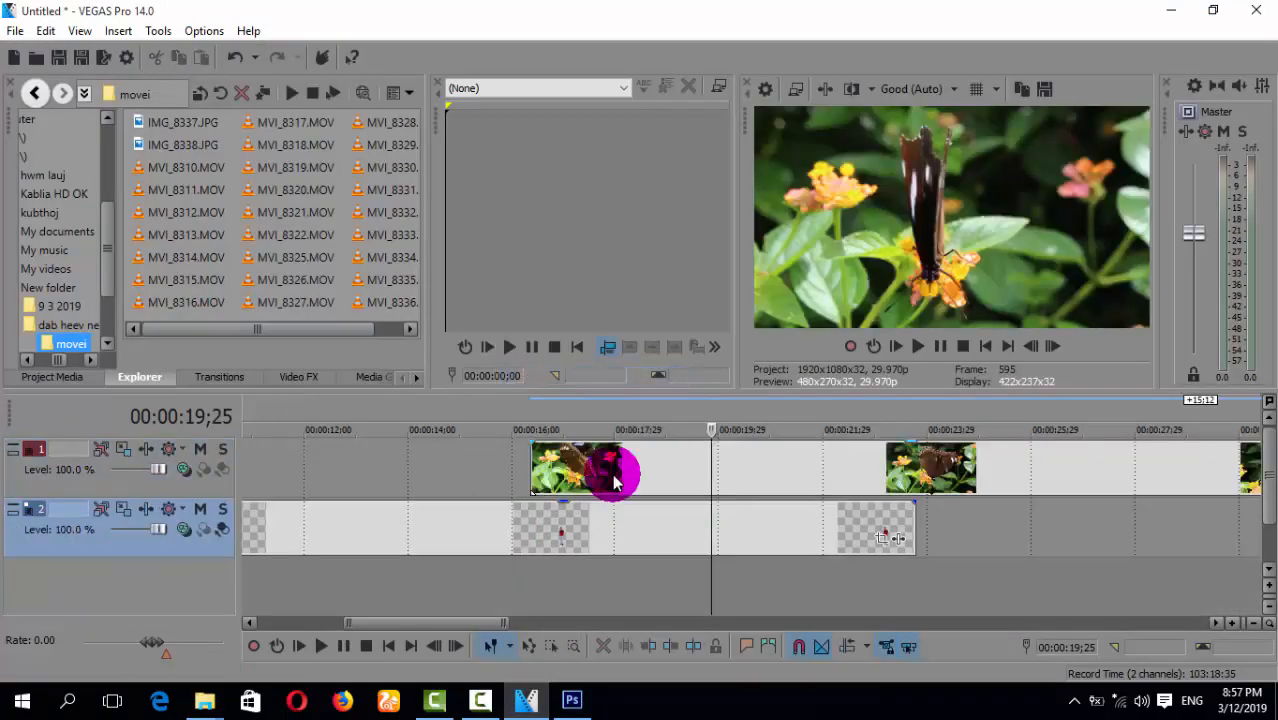
drag(613, 470, 1041, 547)
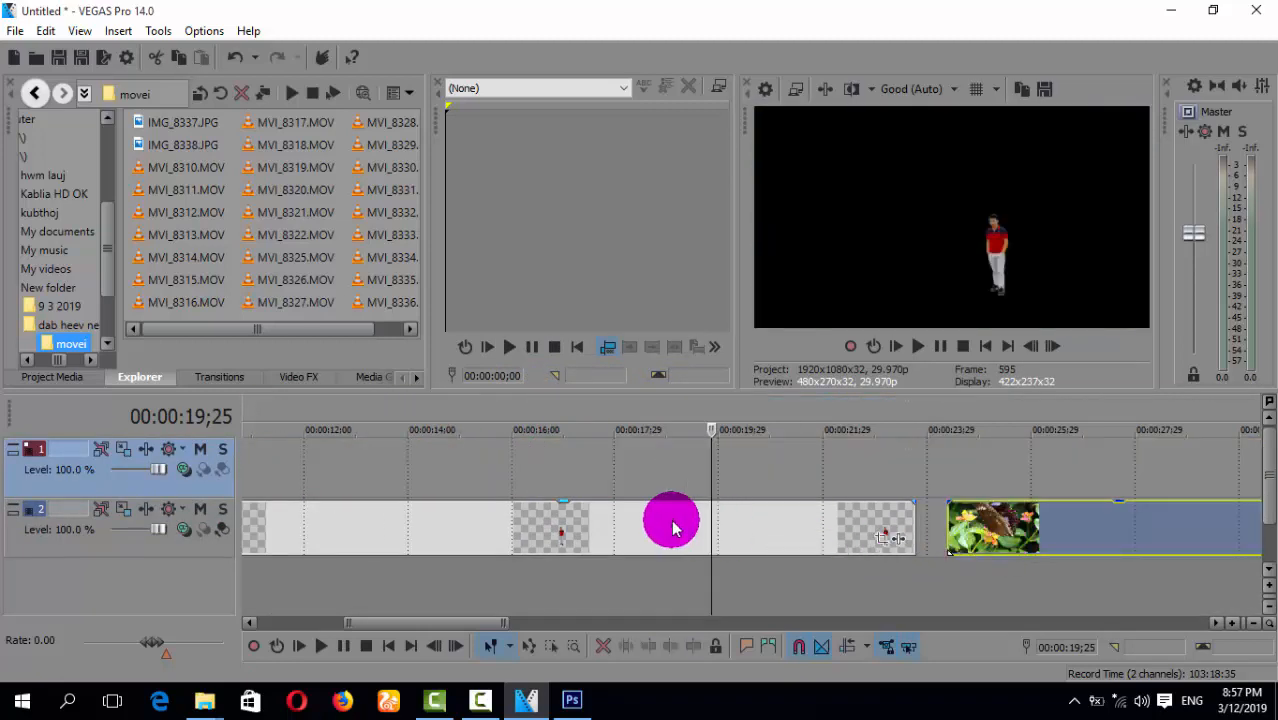
Move the cutout clip up to track 1 and slide the butterfly clip on track 2 directly beneath it
drag(653, 516, 713, 470)
drag(1039, 533, 339, 495)
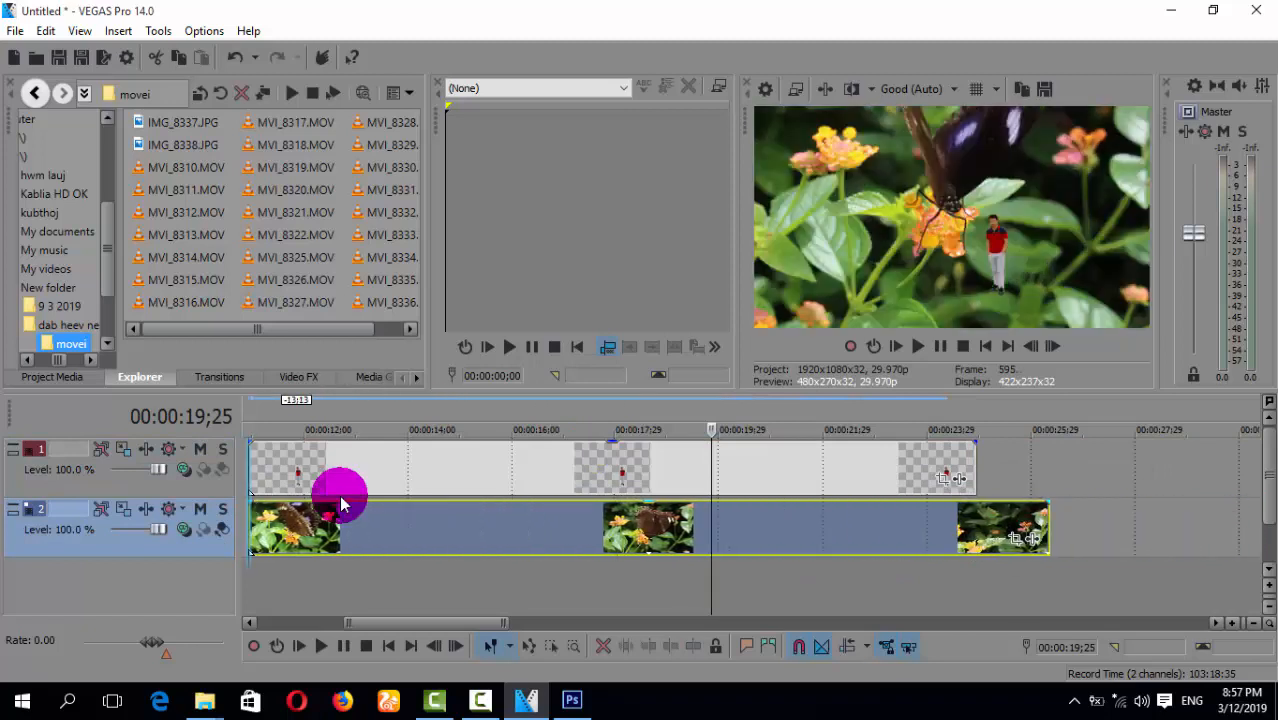
Shrink the cutout clip's Pan/Crop frame to about 1,308 × 872 so the man appears large beside the butterfly
click(517, 485)
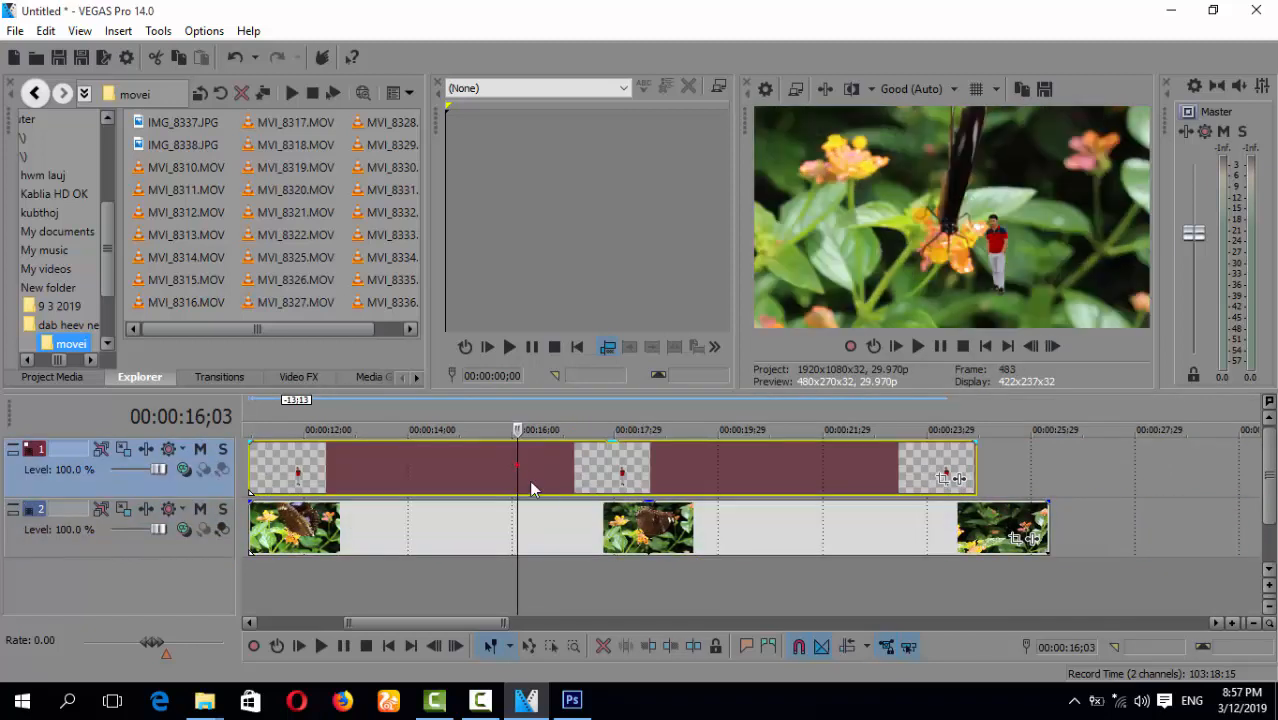
click(945, 484)
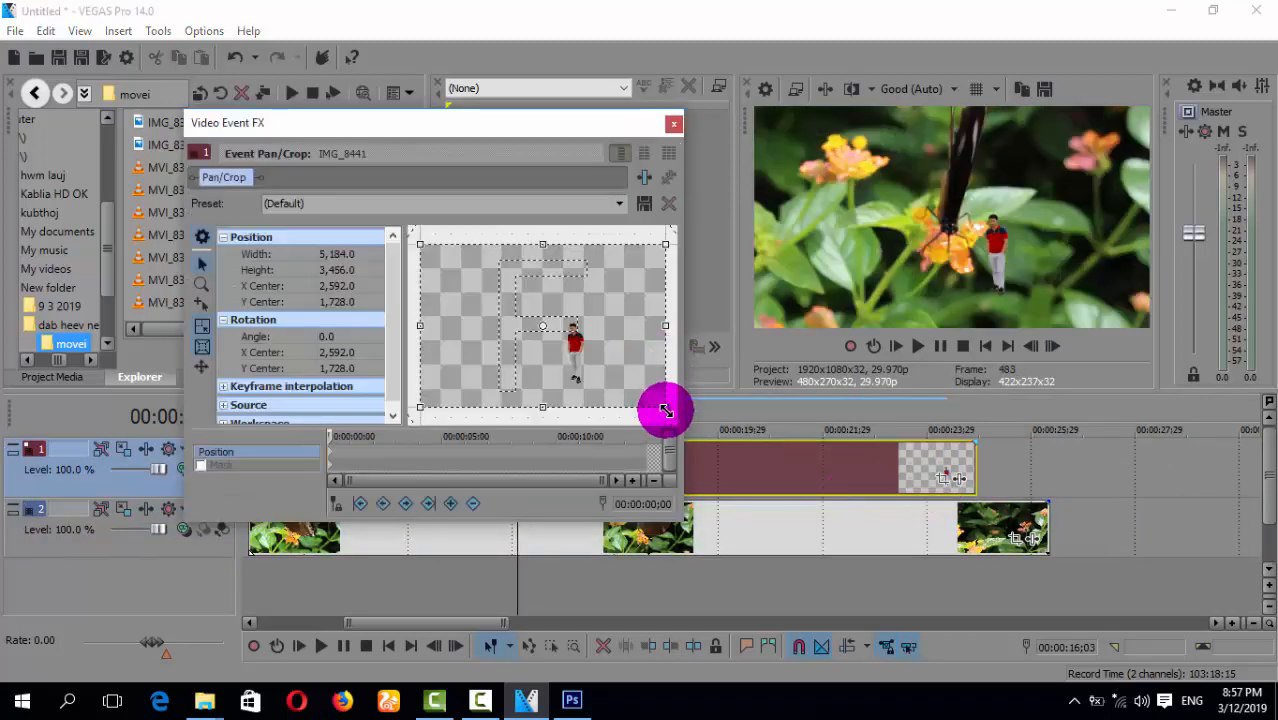
drag(665, 410, 581, 356)
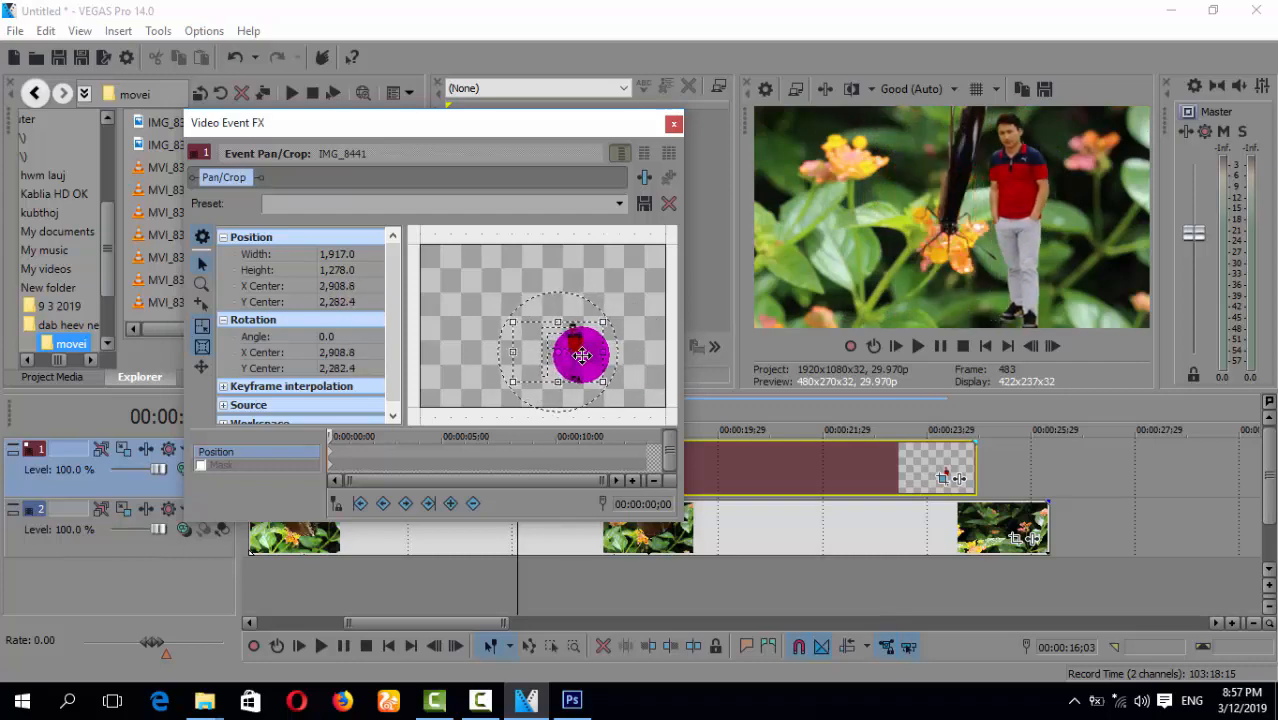
scroll(594, 349, up, 1)
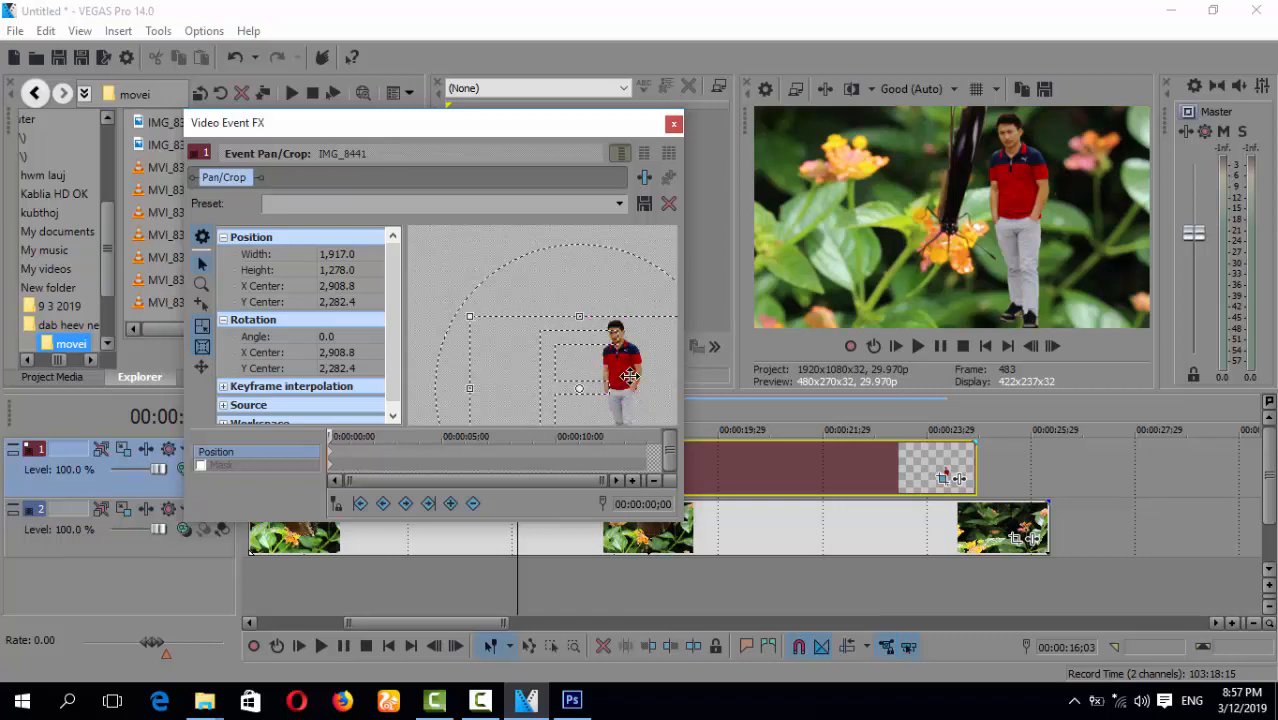
drag(628, 375, 566, 343)
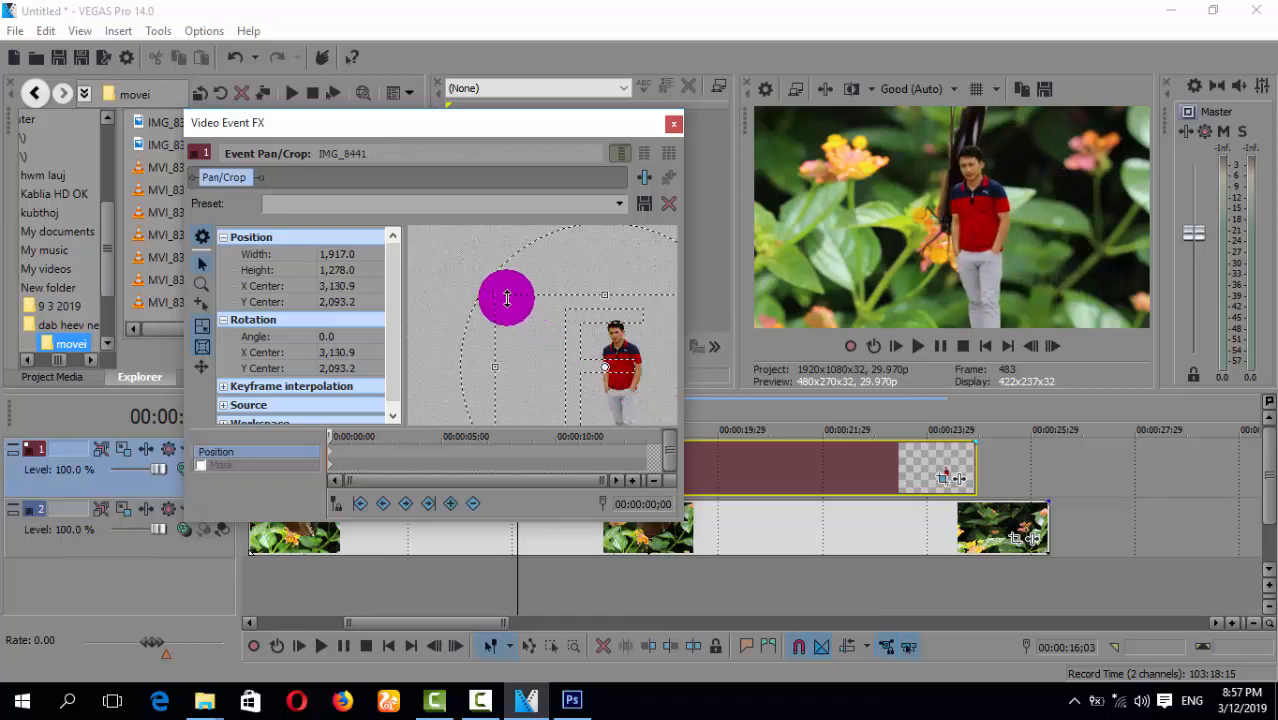
drag(499, 297, 525, 345)
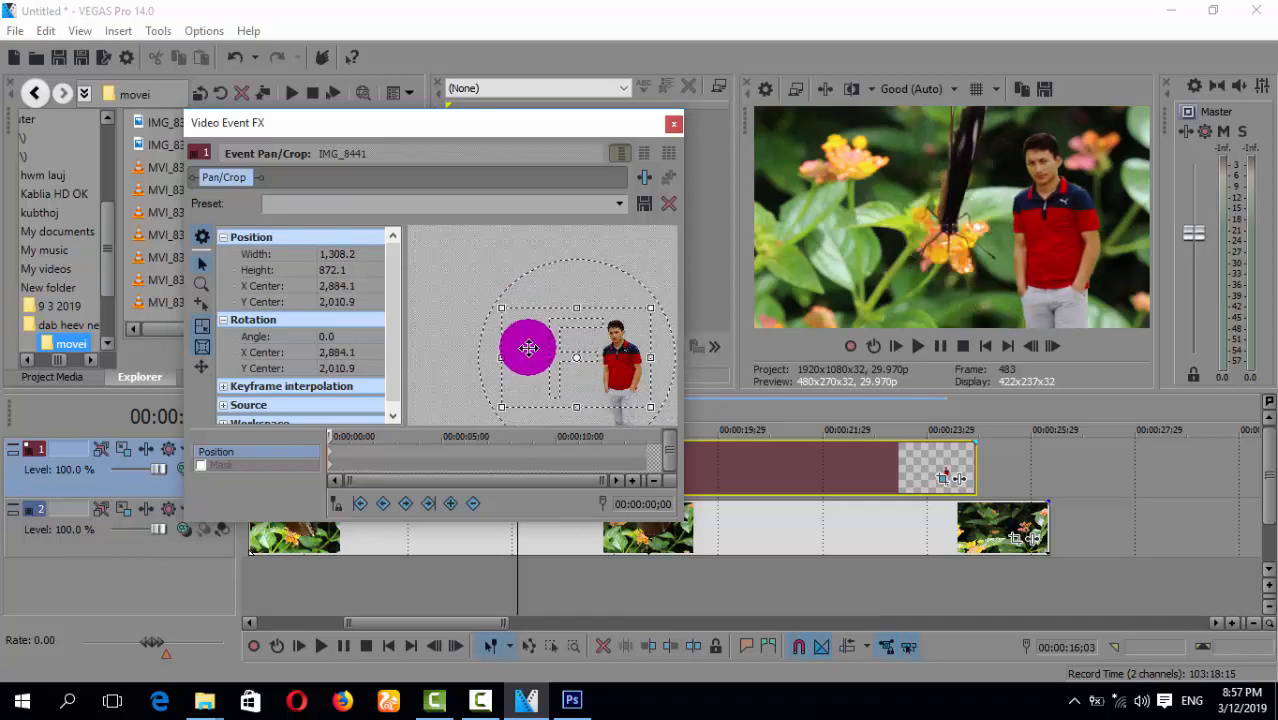
Play a short stretch of the man over the butterfly footage from about 00:00:14;24 and stop playback
click(448, 545)
key(space)
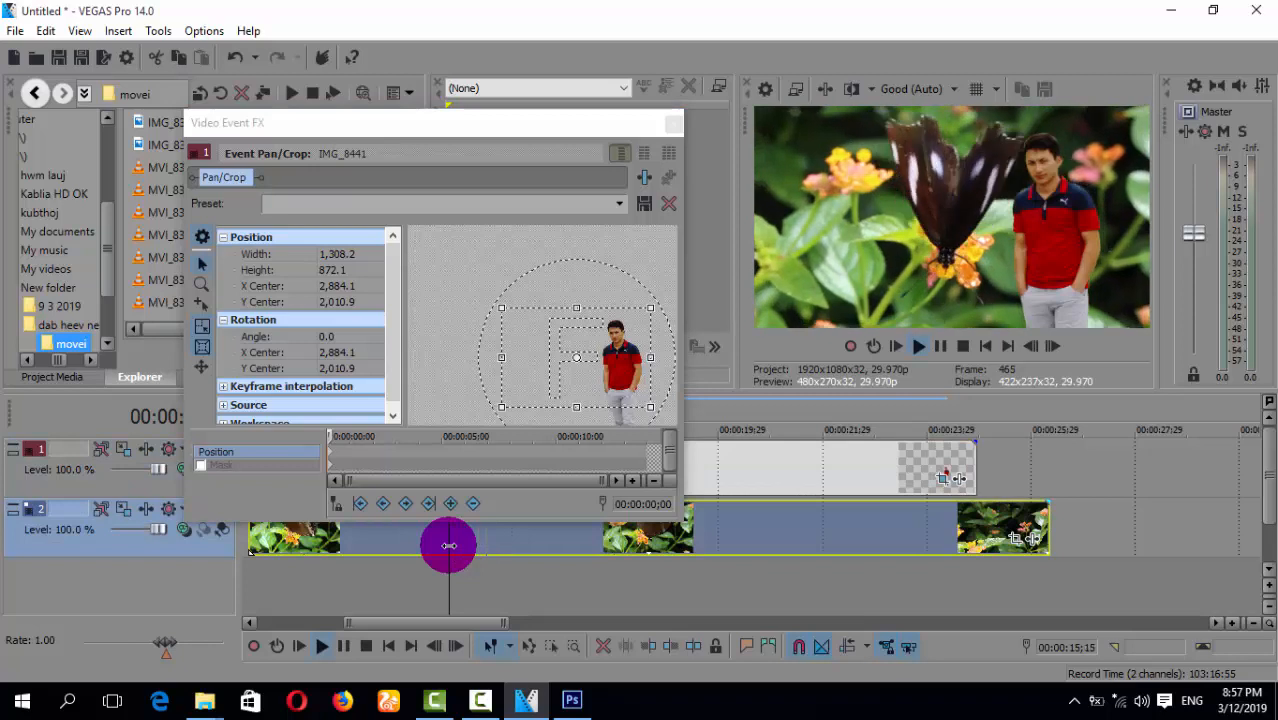
key(space)
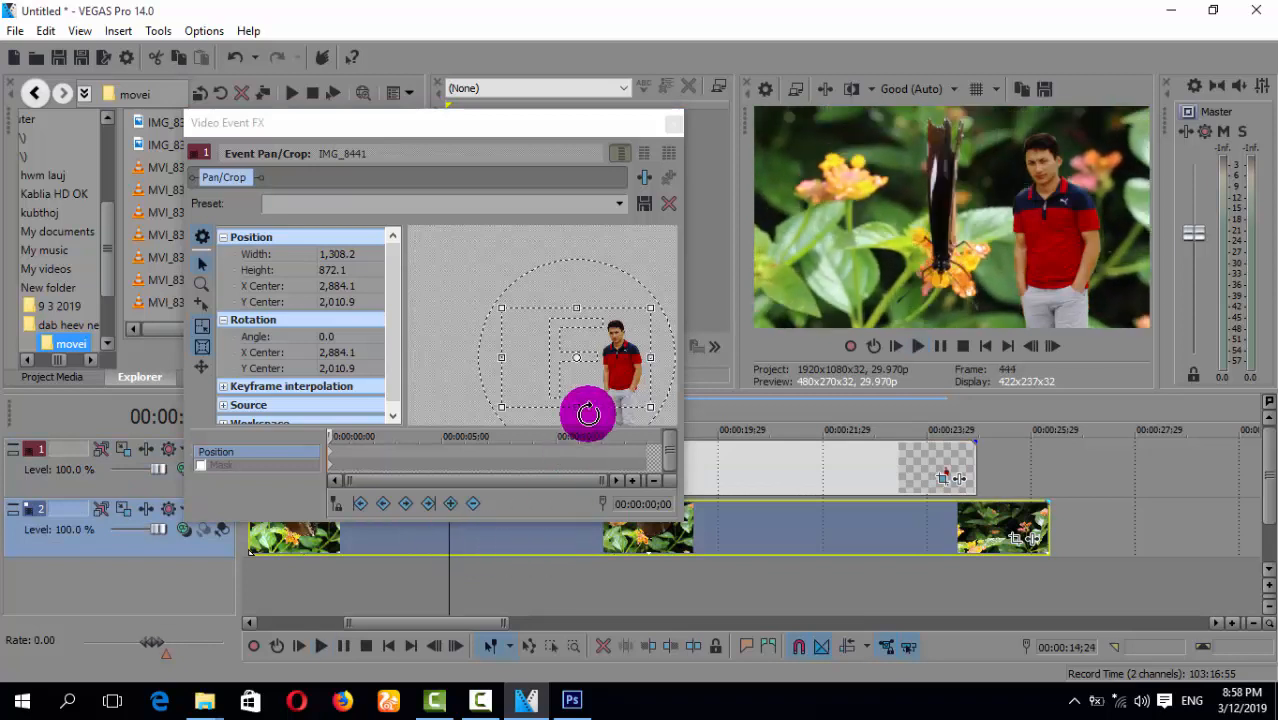
Shift the man closer to the butterfly in Pan/Crop, close it, and delete the cutout clip from track 1
click(594, 389)
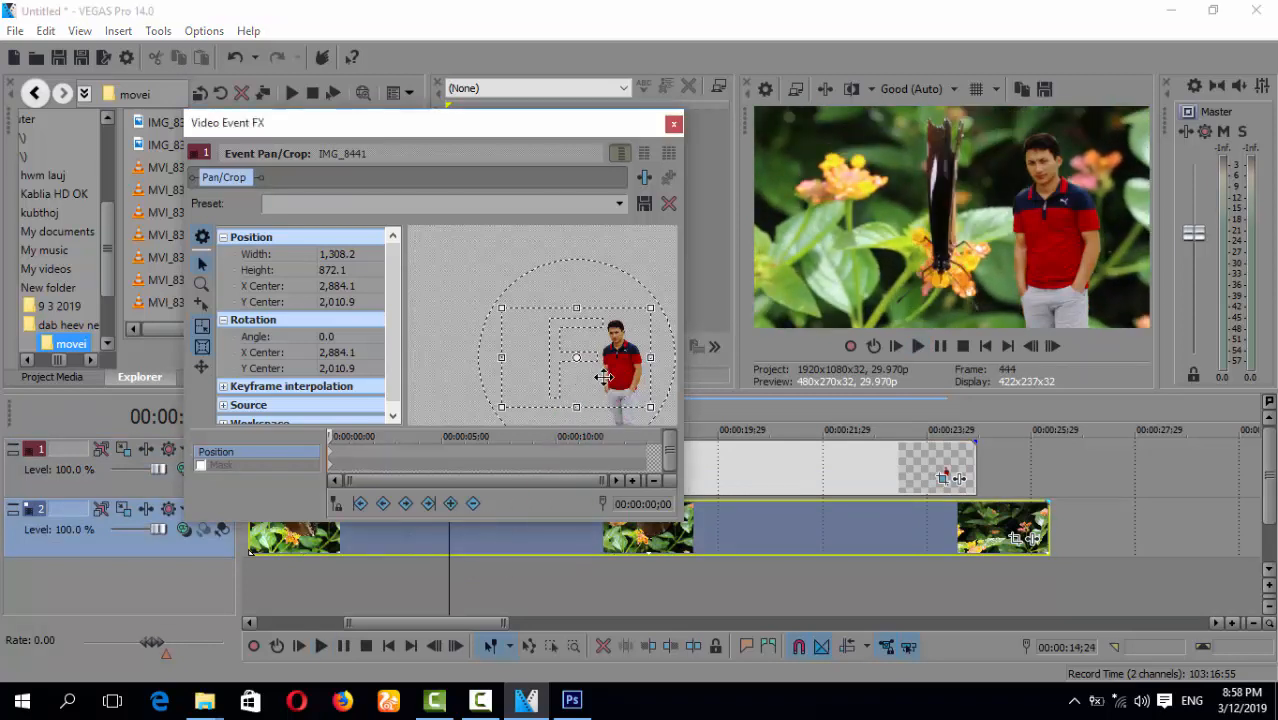
drag(621, 372, 636, 358)
click(674, 183)
click(674, 123)
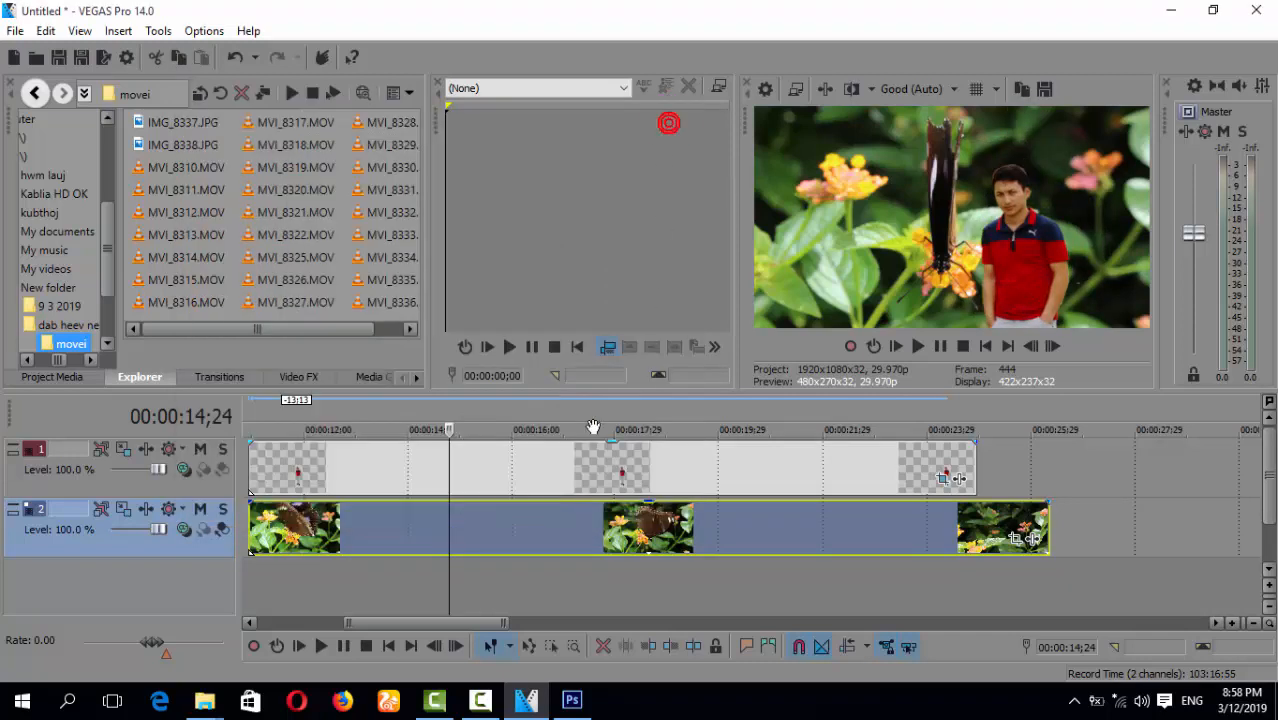
click(578, 459)
Switch to File Explorer and open a picture subfolder inside D:\Photos\Paj\Paj thiab Duab
click(204, 698)
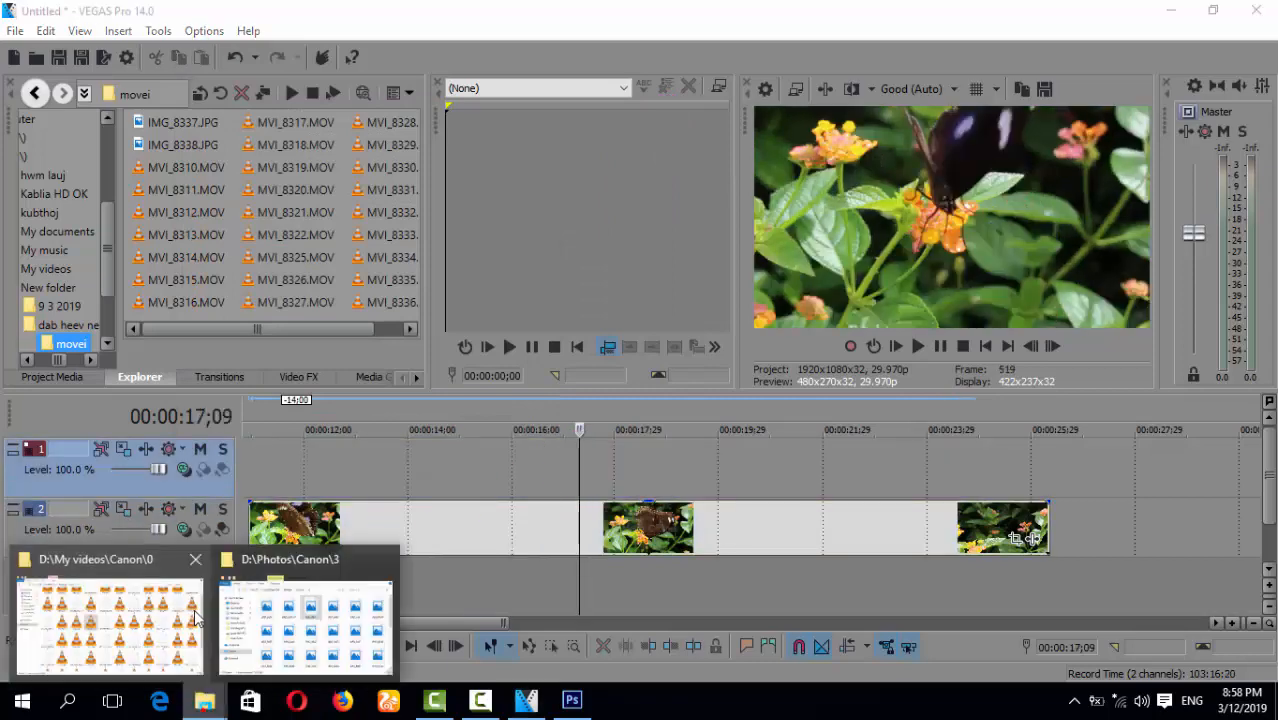
click(170, 632)
click(100, 340)
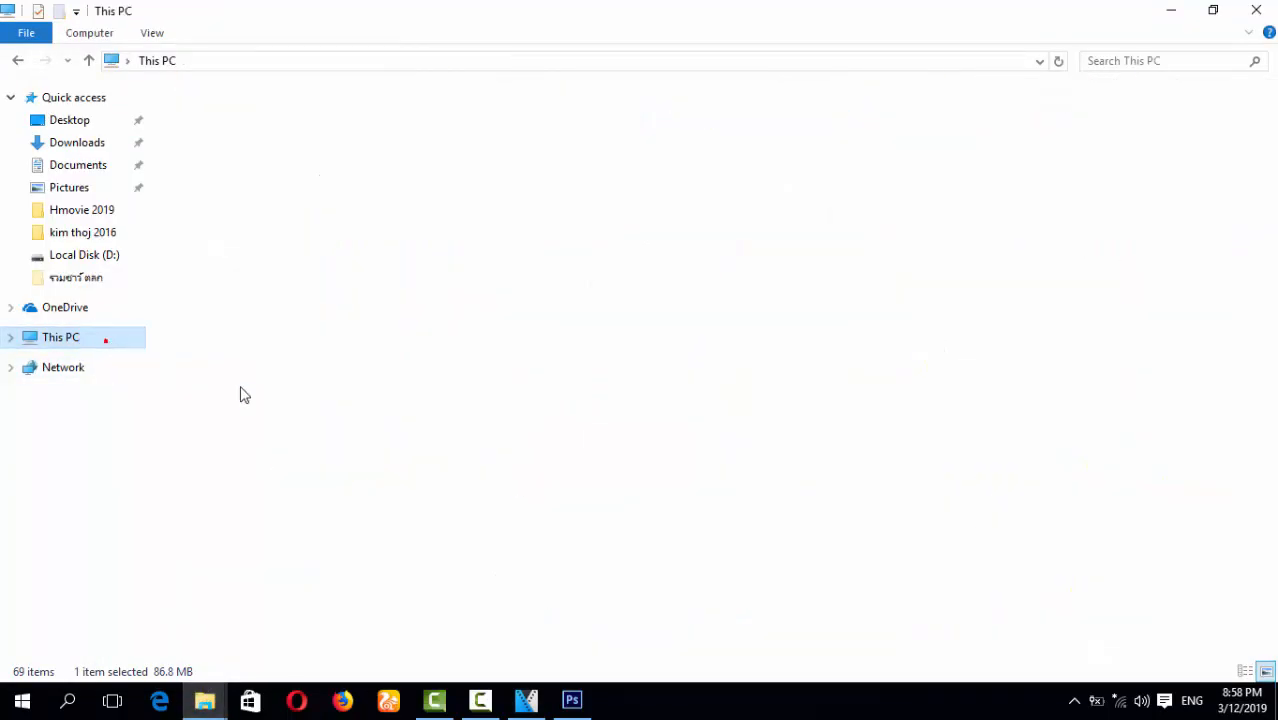
double_click(719, 277)
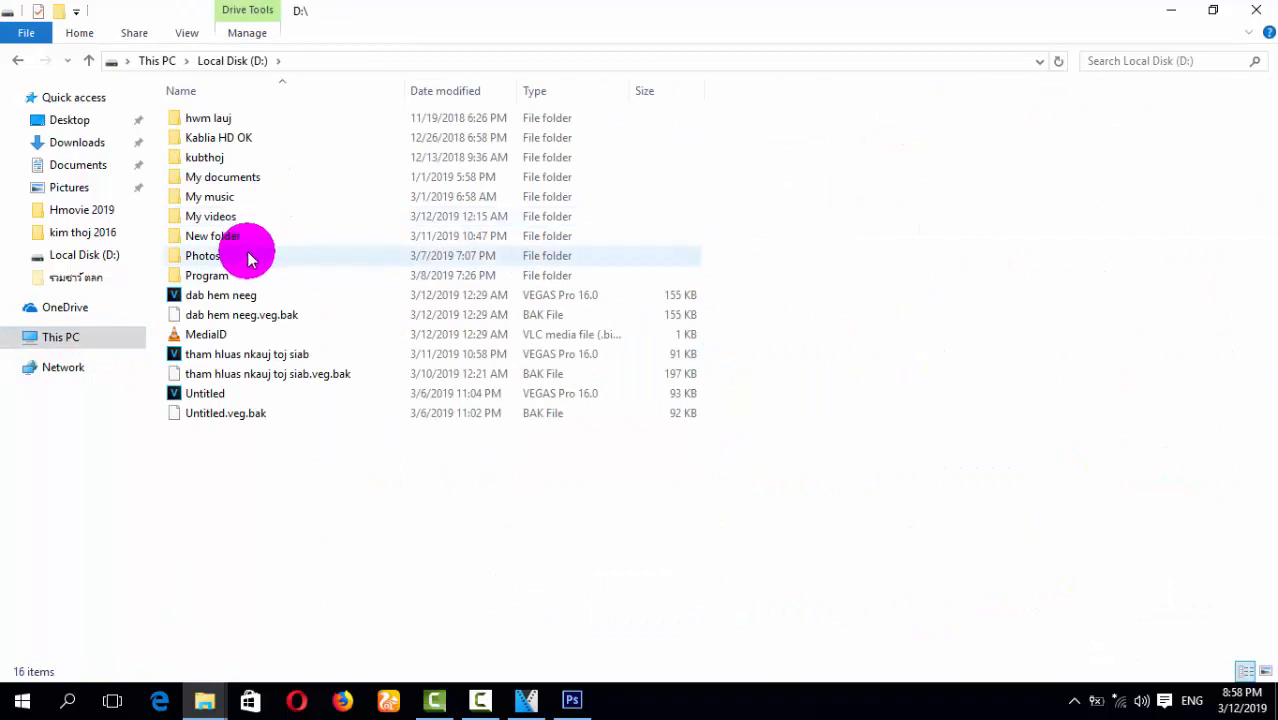
double_click(245, 254)
double_click(540, 285)
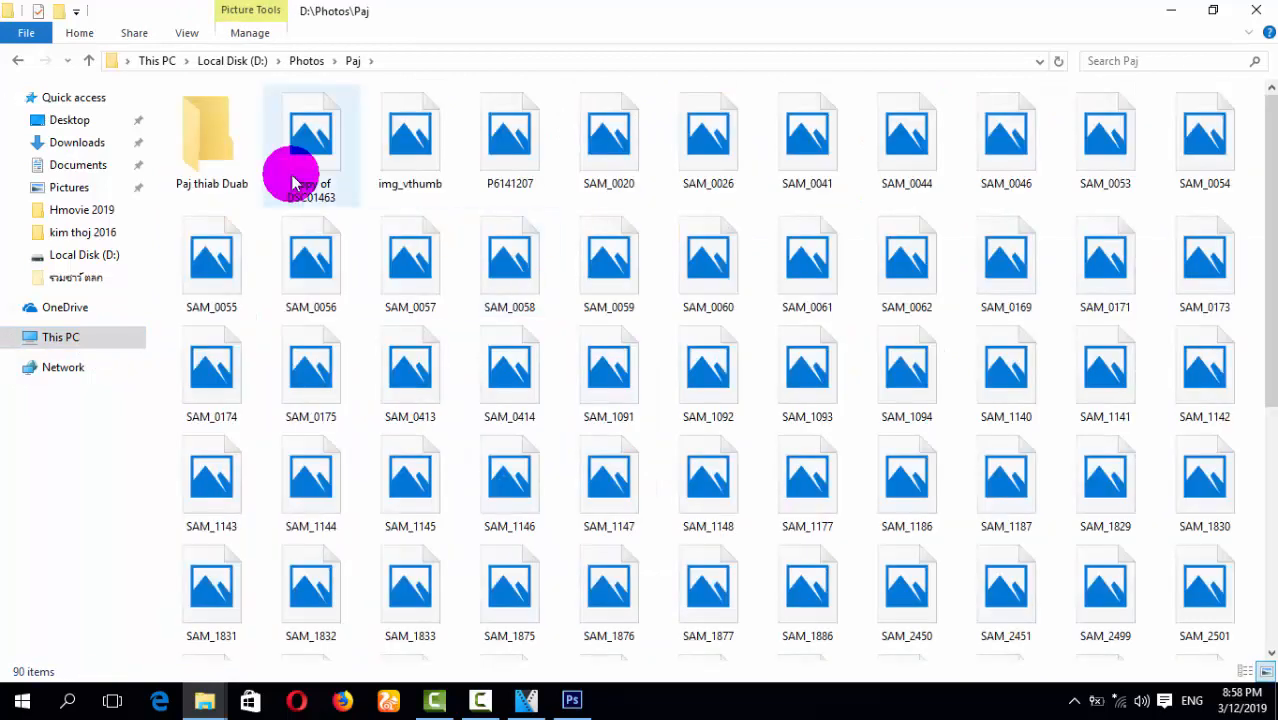
click(229, 164)
double_click(229, 165)
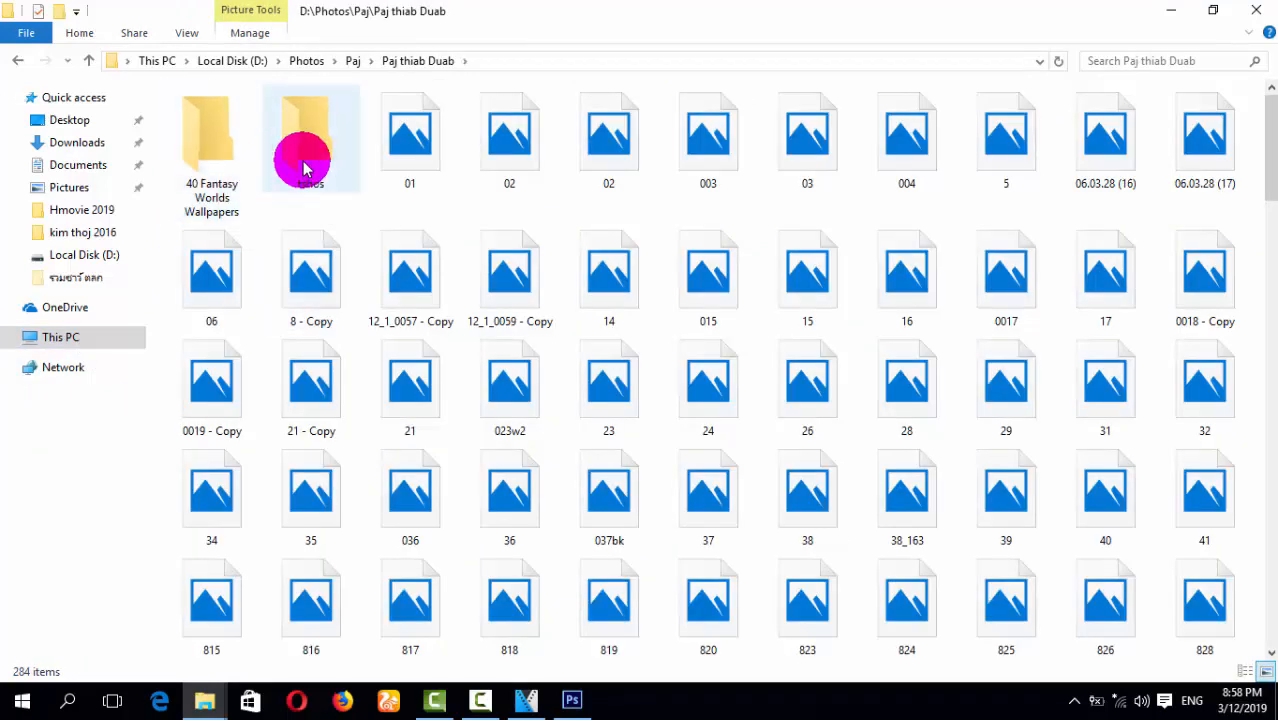
double_click(251, 166)
drag(315, 190, 510, 467)
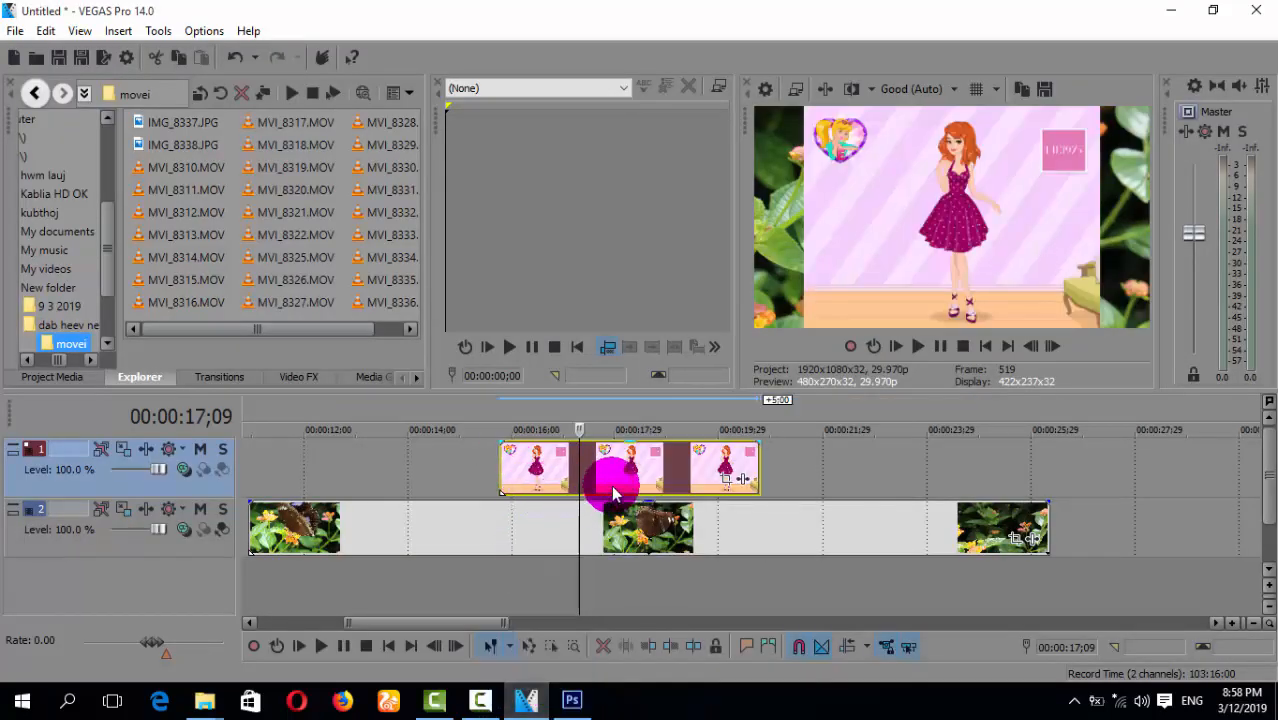
click(616, 475)
key(Delete)
Preview the mountain lake landscape picture in Photos, close it, and add the picture to a new track 3 below the butterfly clip
click(205, 700)
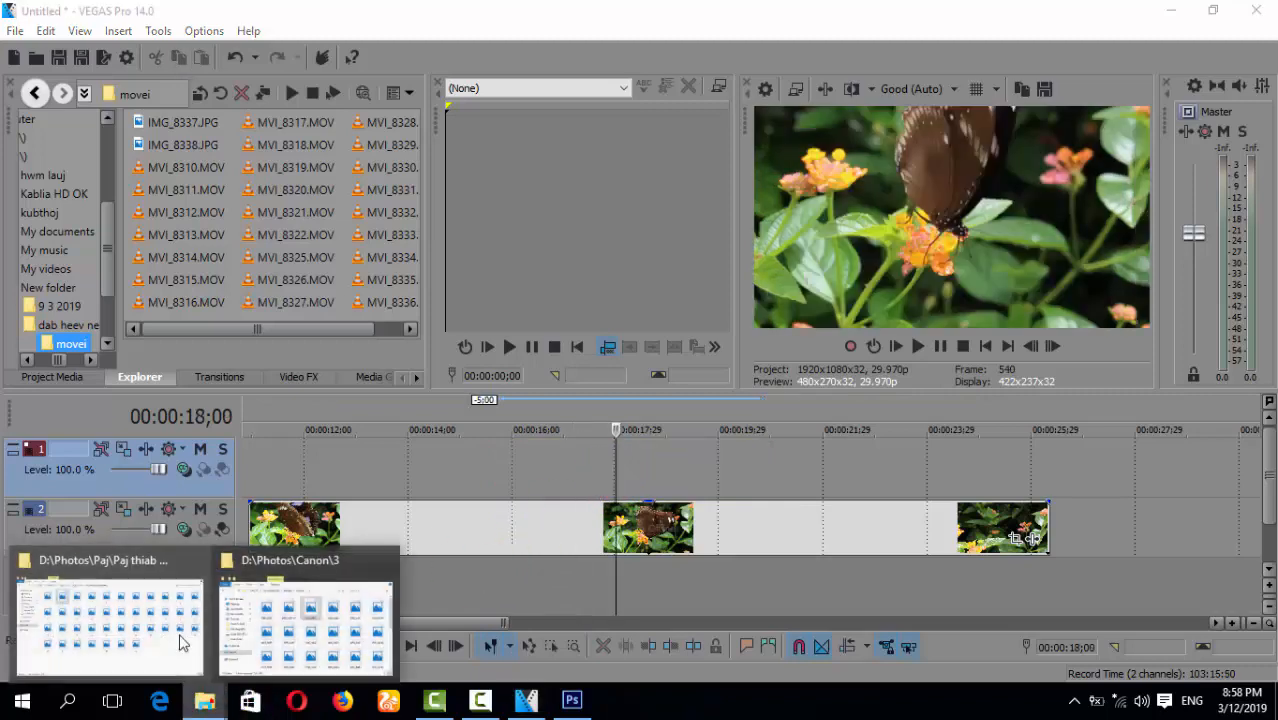
click(178, 633)
double_click(410, 463)
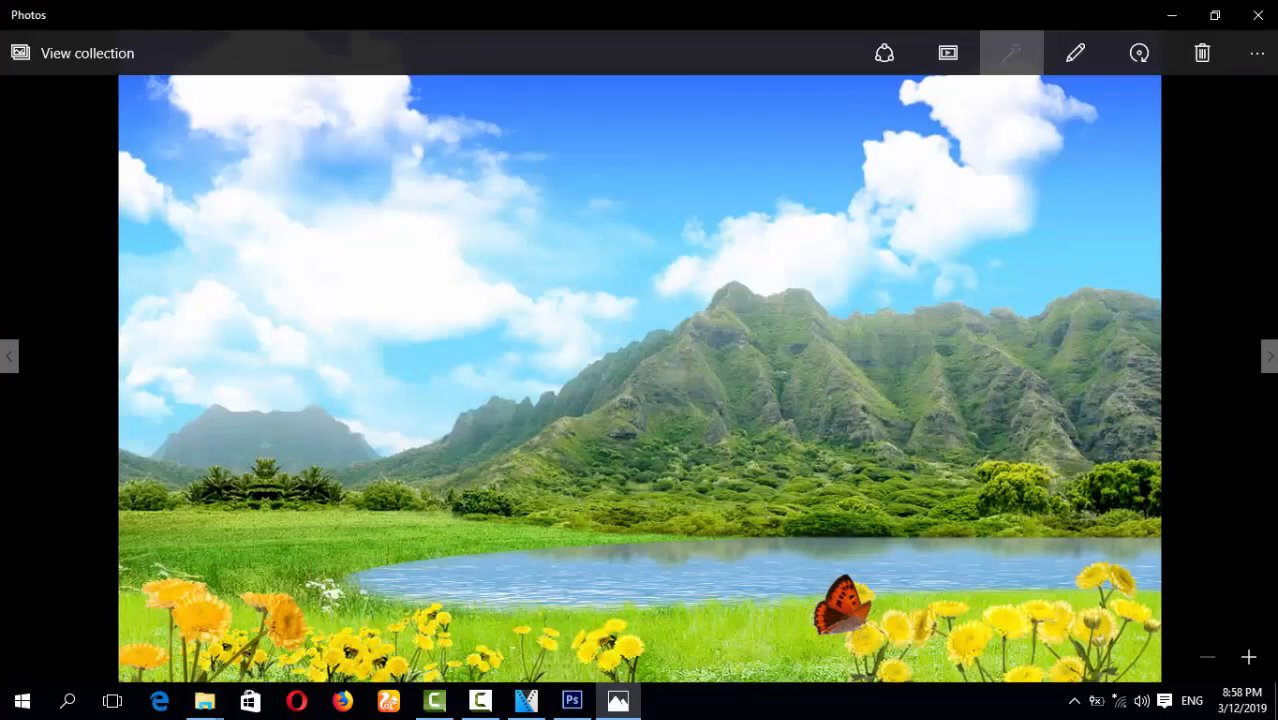
click(1258, 15)
drag(420, 480, 630, 557)
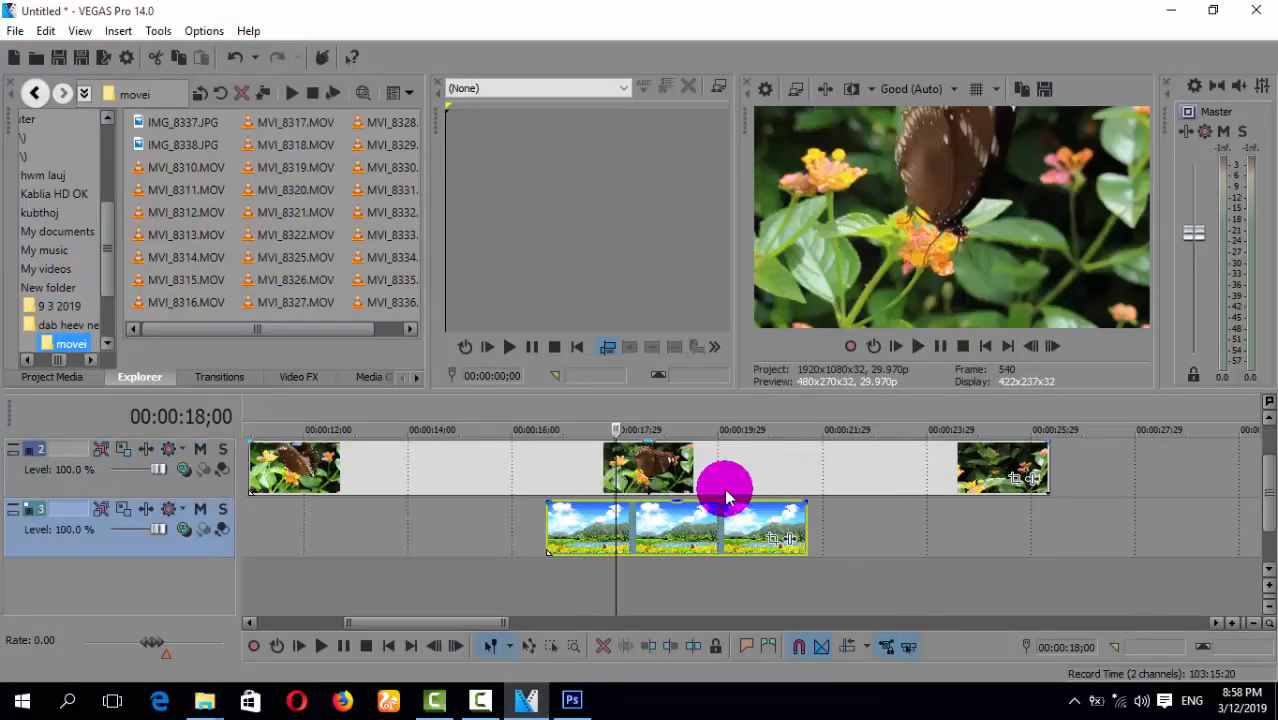
Delete the butterfly clip from track 2 and nudge the landscape picture slightly later on track 3
click(767, 479)
mouse_move(764, 532)
mouse_down()
mouse_move(724, 531)
mouse_move(733, 494)
mouse_move(774, 535)
mouse_up()
click(835, 528)
key(Delete)
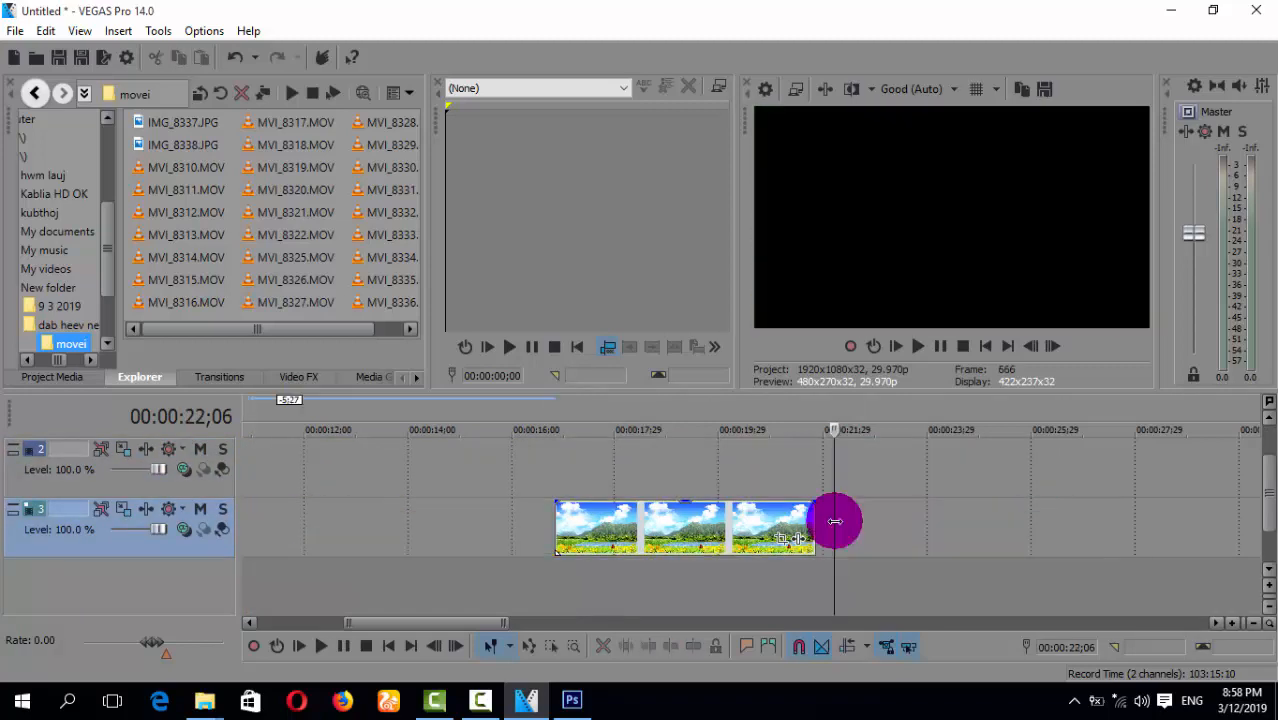
Add the IMG_8441 cutout from the desktop to track 2 above the landscape picture
click(1165, 8)
click(1165, 9)
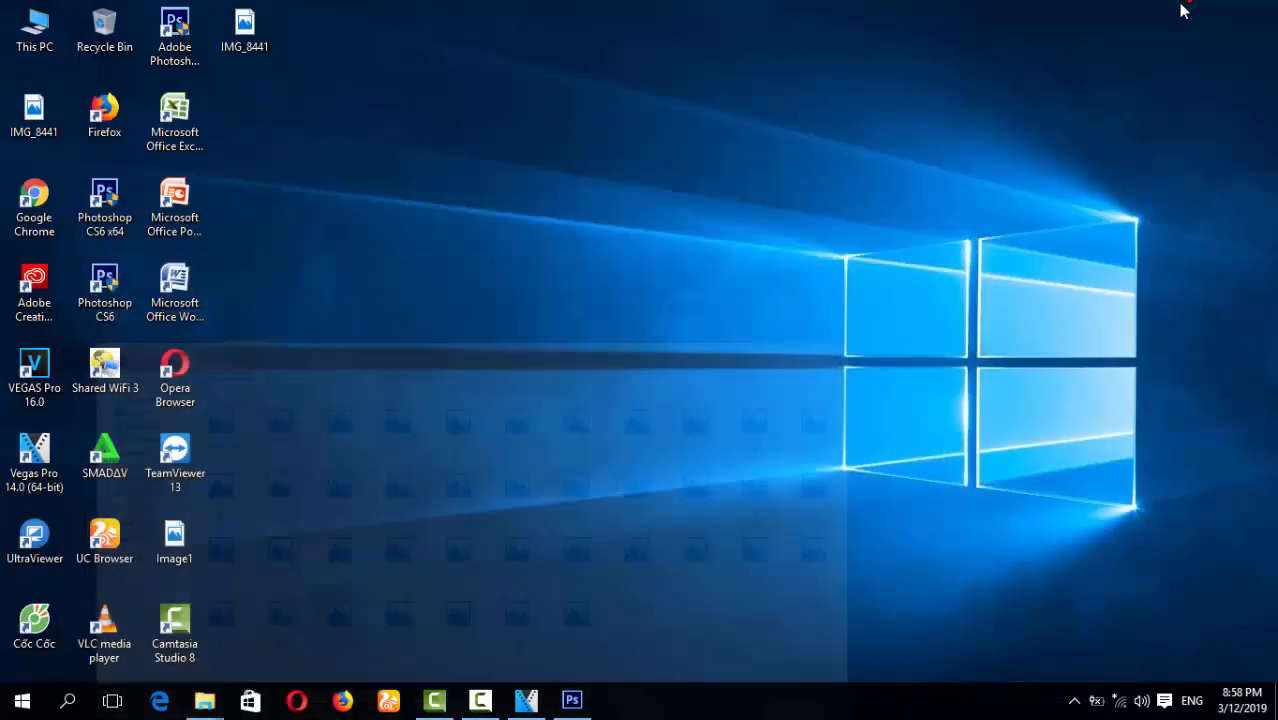
click(40, 127)
drag(480, 573, 605, 500)
click(667, 481)
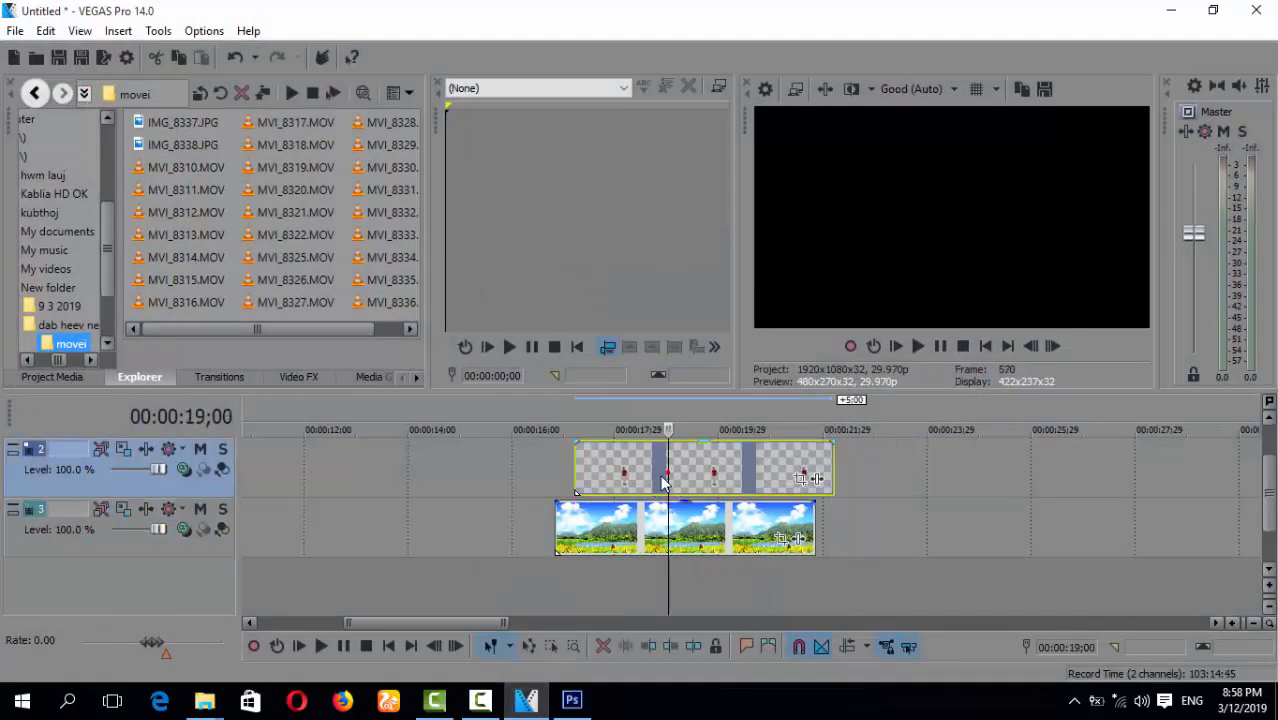
Apply the 16:9 Widescreen TV aspect ratio Pan/Crop preset to the landscape picture and close the settings
scroll(682, 495, up, 1)
click(995, 540)
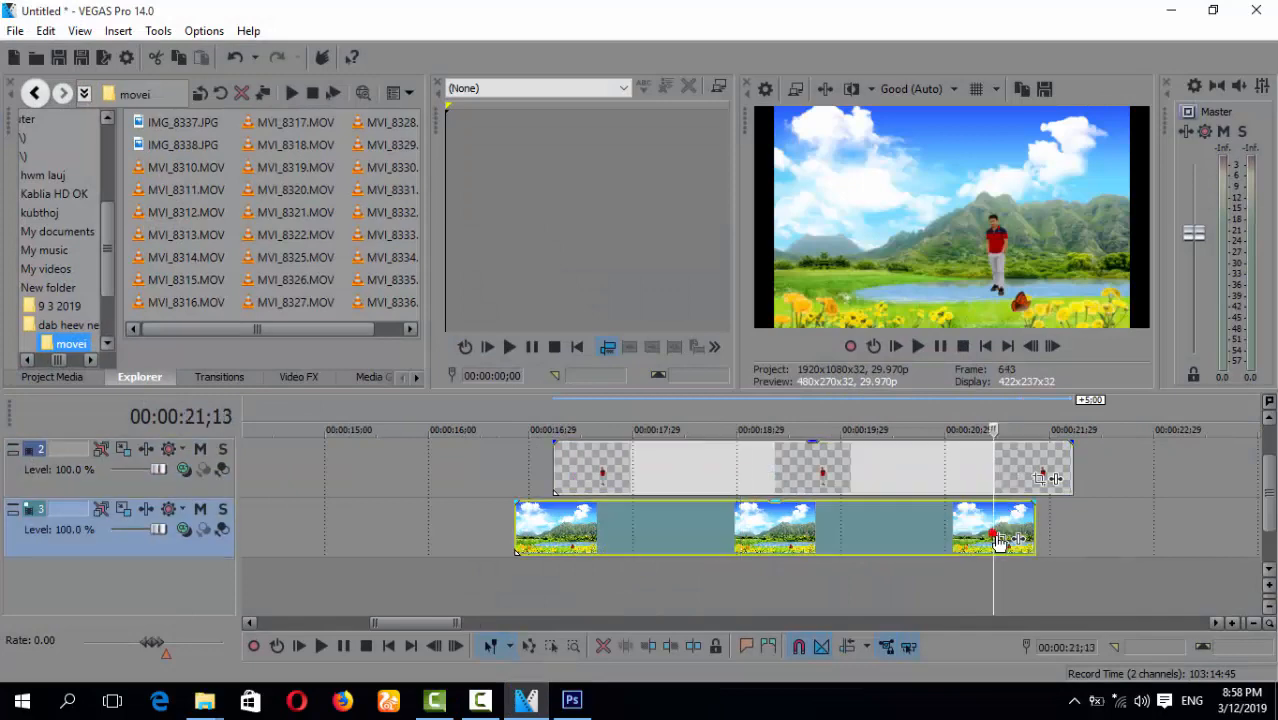
click(621, 240)
click(620, 204)
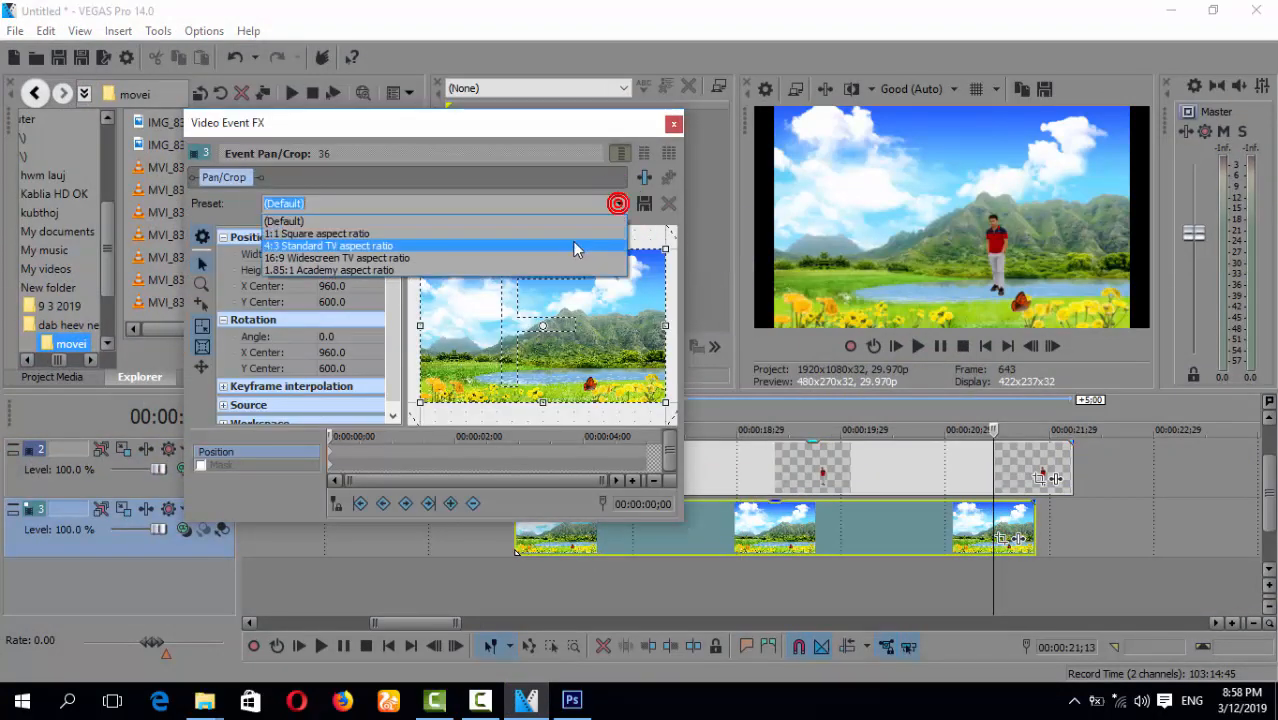
click(571, 257)
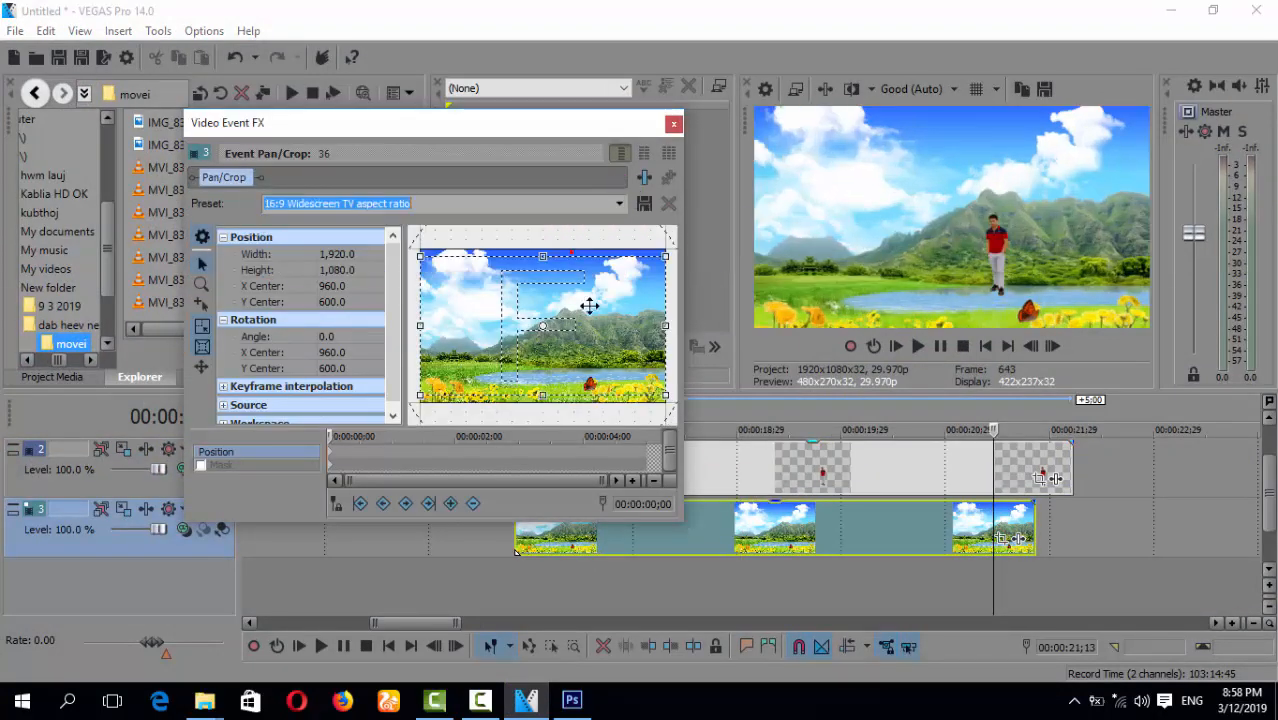
click(674, 127)
Move the cutout event slightly earlier over the landscape and enlarge the man with a Pan/Crop frame of about 2,338 × 1,558
click(776, 468)
drag(839, 468, 818, 468)
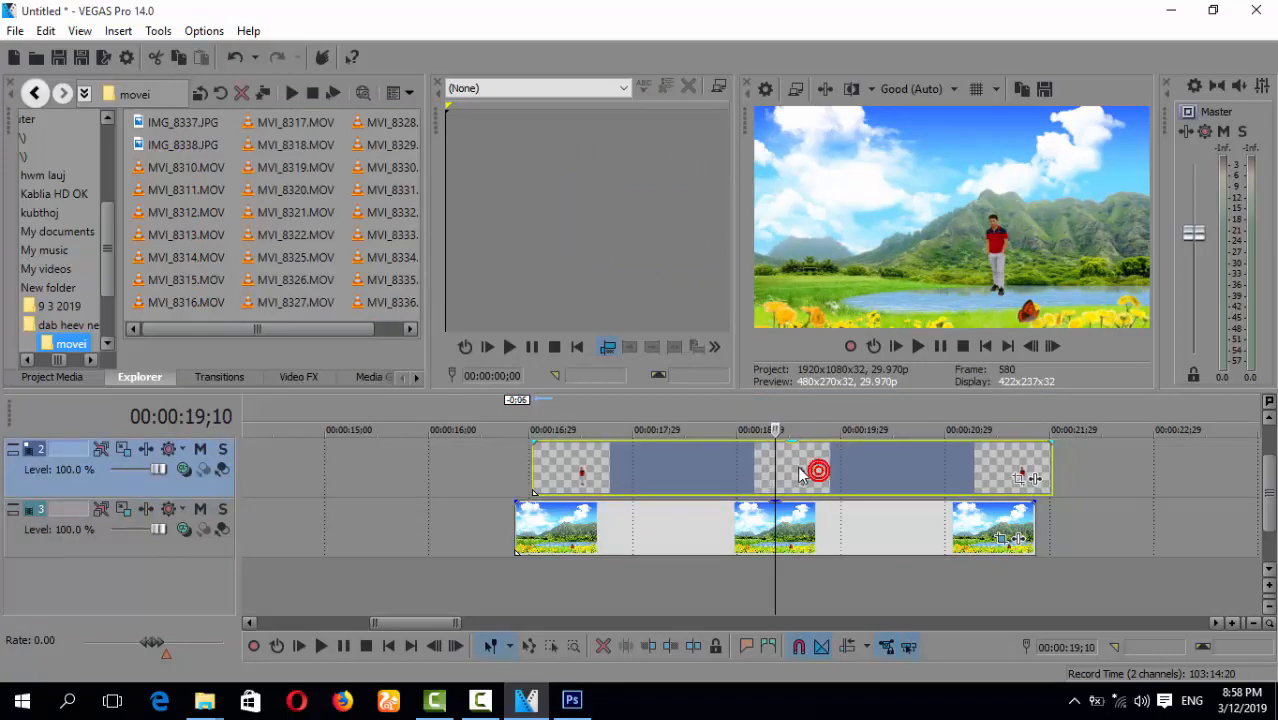
click(1020, 485)
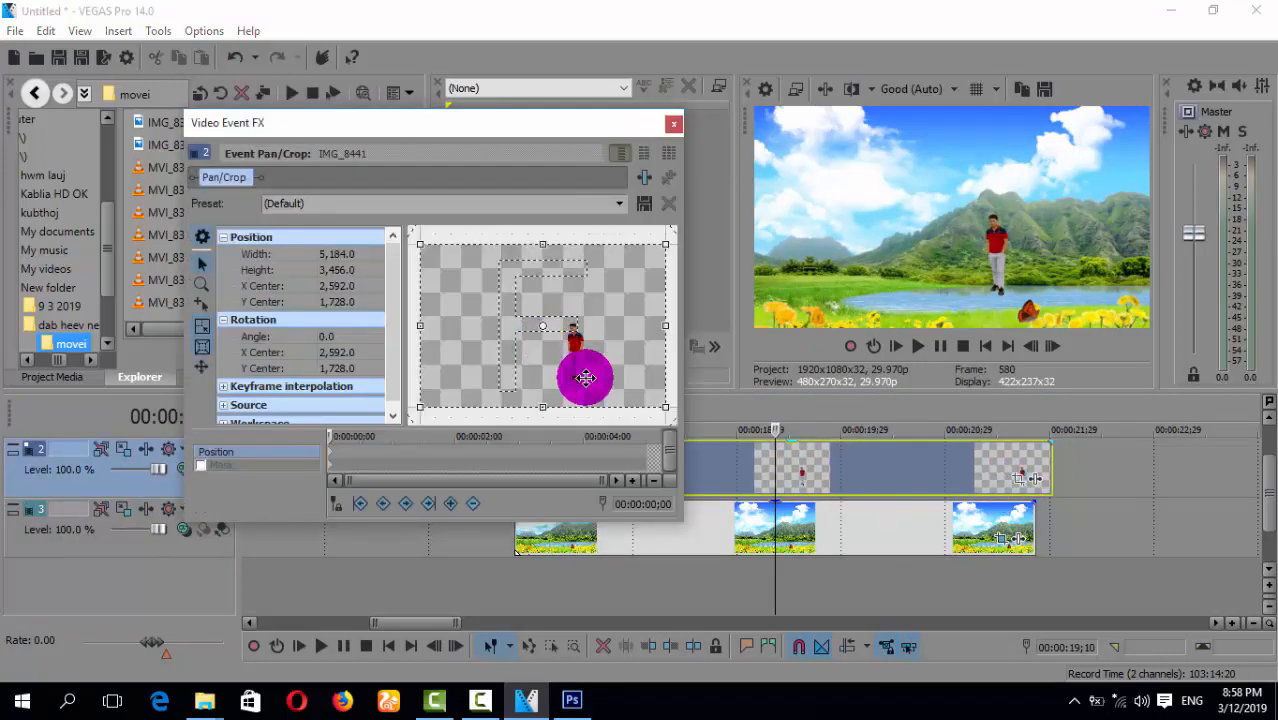
drag(657, 405, 614, 377)
drag(564, 329, 605, 349)
scroll(590, 338, up, 1)
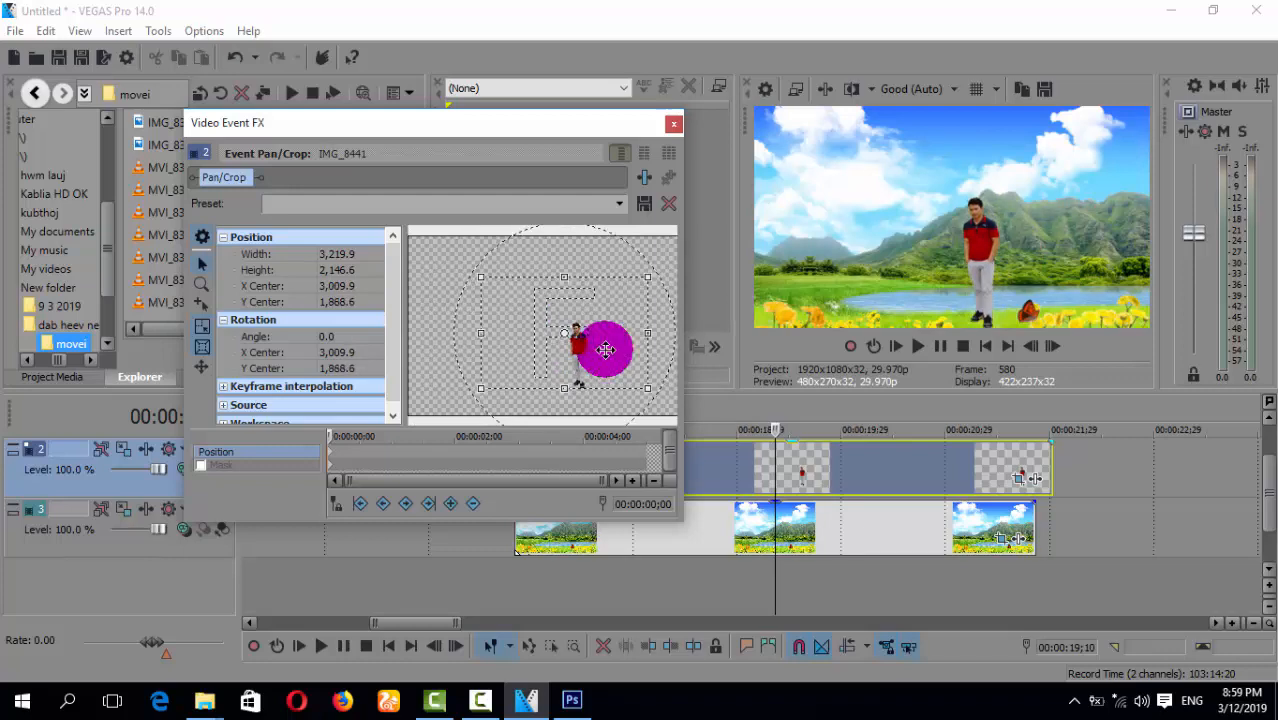
scroll(606, 350, up, 1)
drag(659, 395, 614, 365)
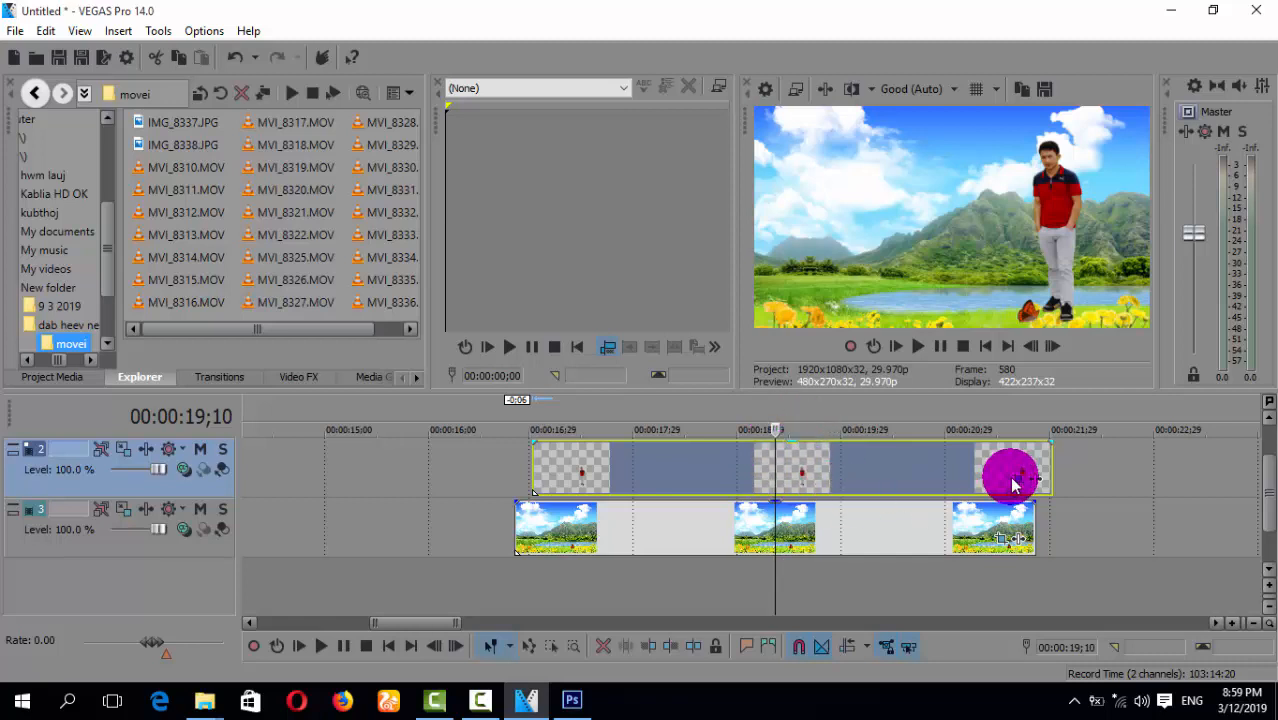
Refine the cutout's Pan/Crop frame to about 2,159 × 1,440, centred near X 3,465 and Y 2,237, and close it
click(1019, 481)
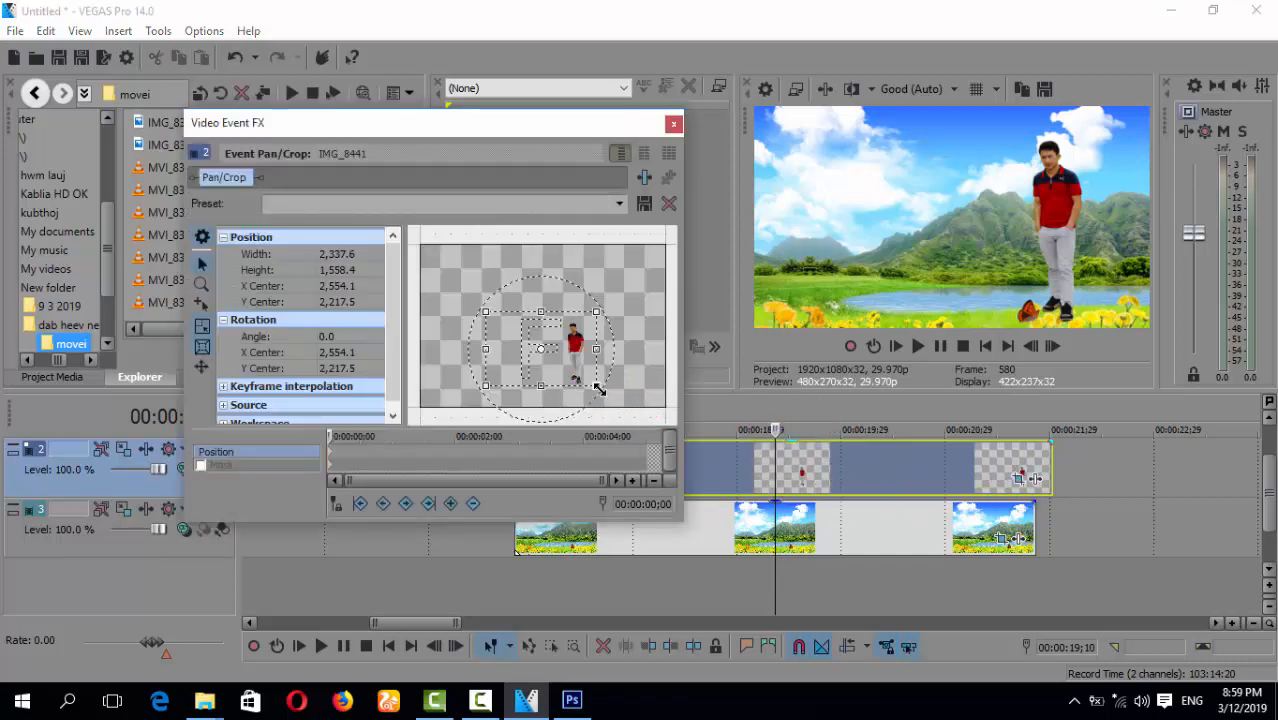
drag(600, 390, 604, 356)
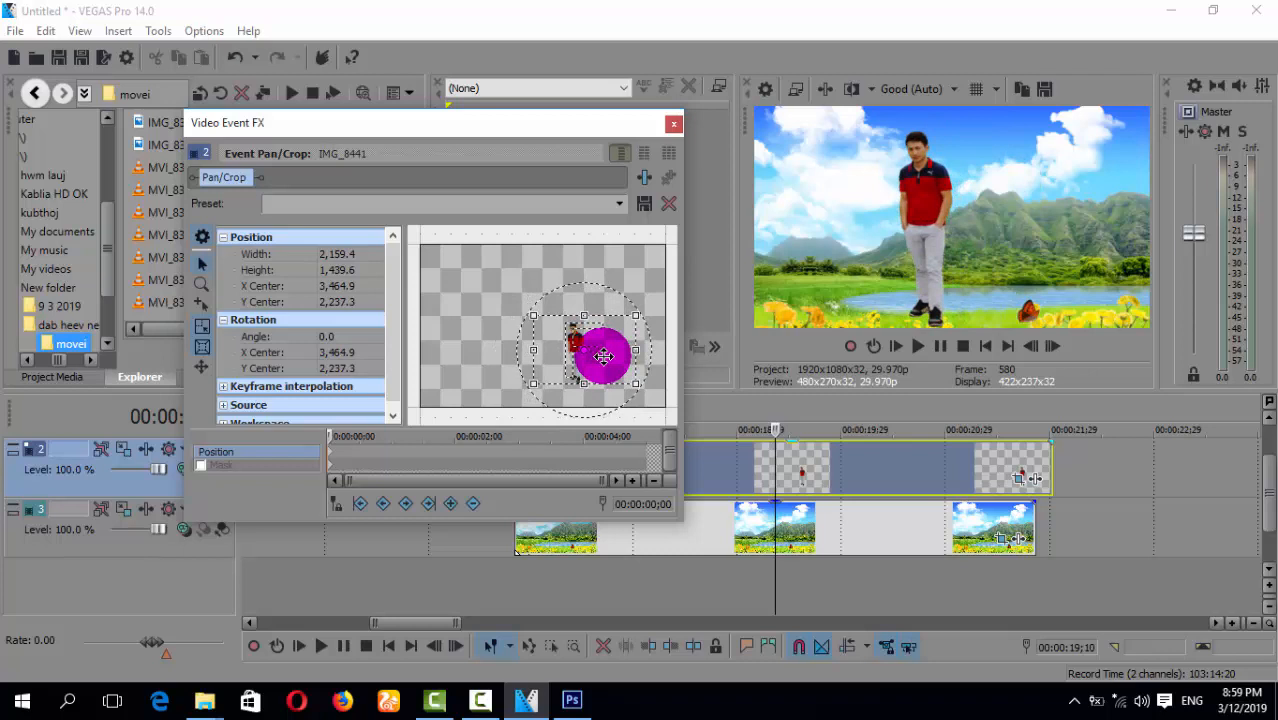
click(674, 124)
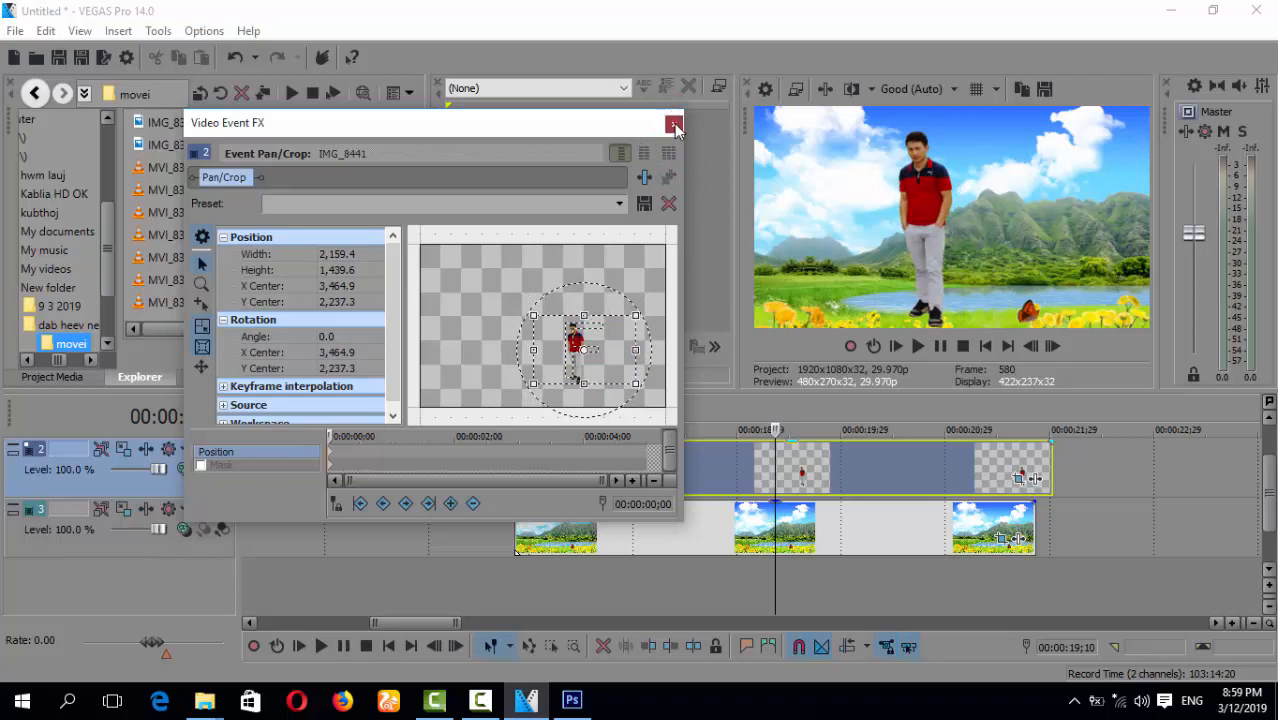
Minimise VEGAS Pro and switch to Photoshop
click(1168, 10)
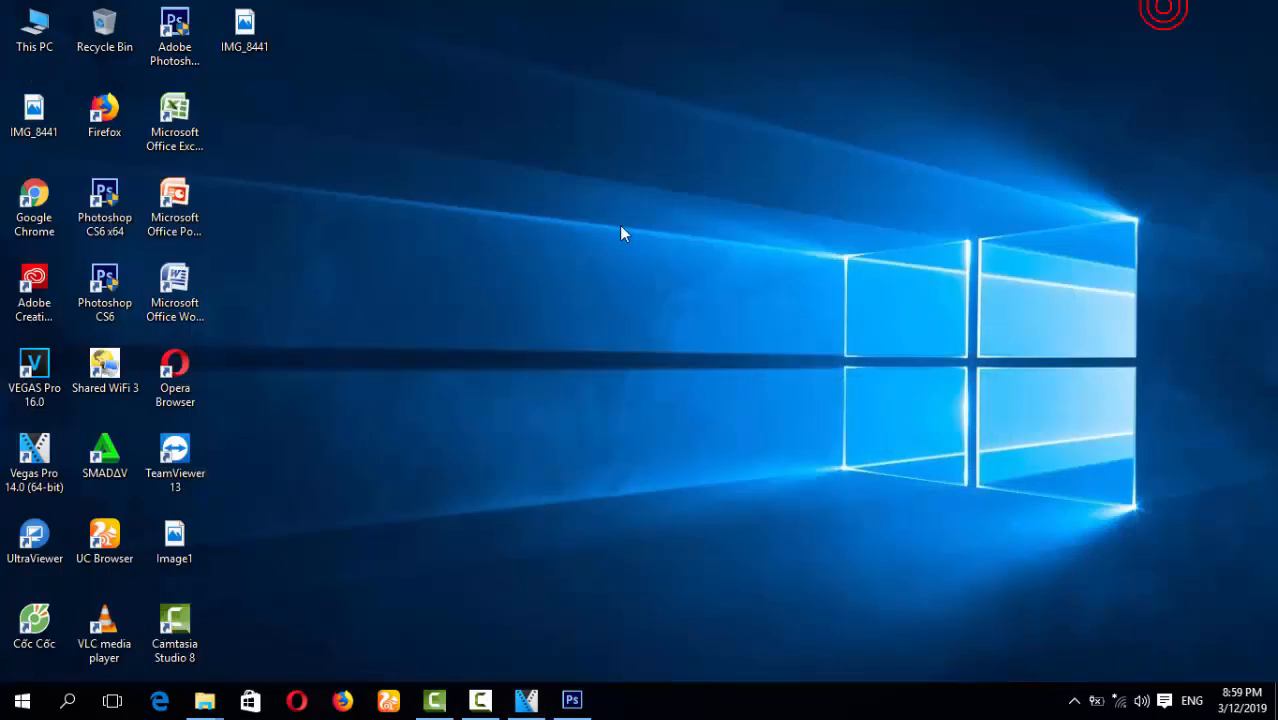
click(571, 701)
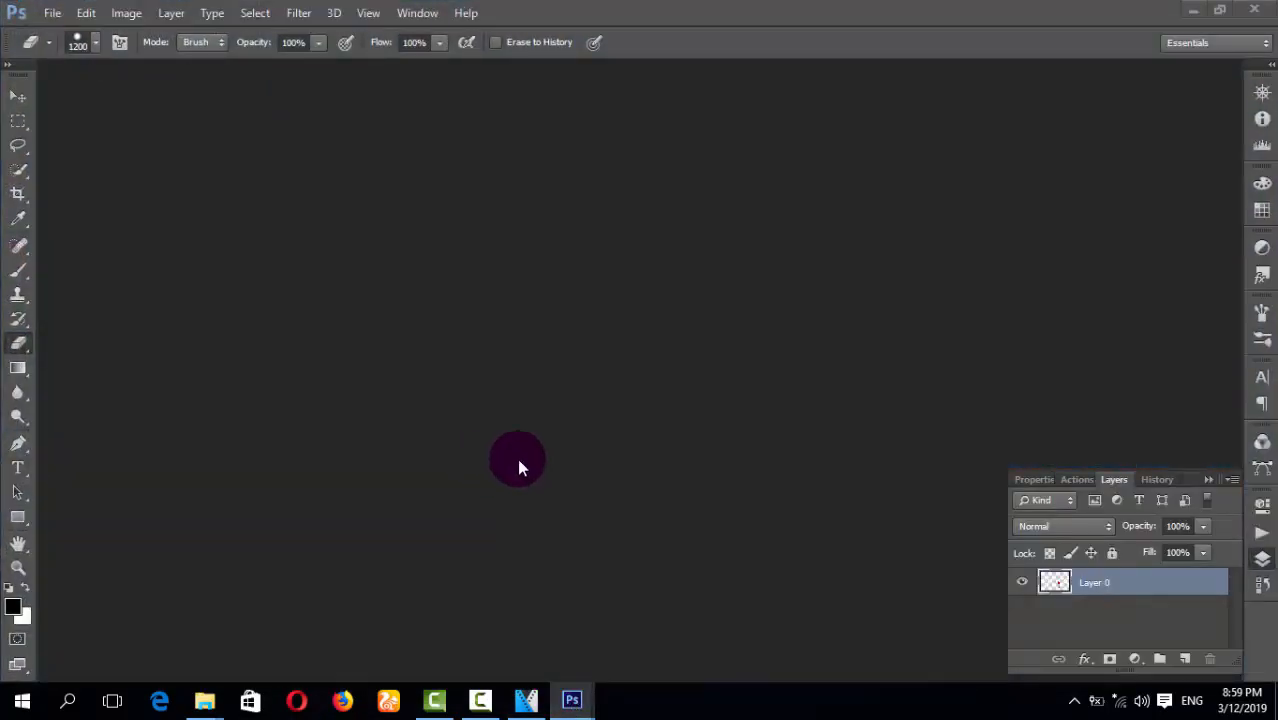
Bring the IMG_8441.JPG document forward and browse to Local Disk (D:) for an image to open
mouse_move(598, 708)
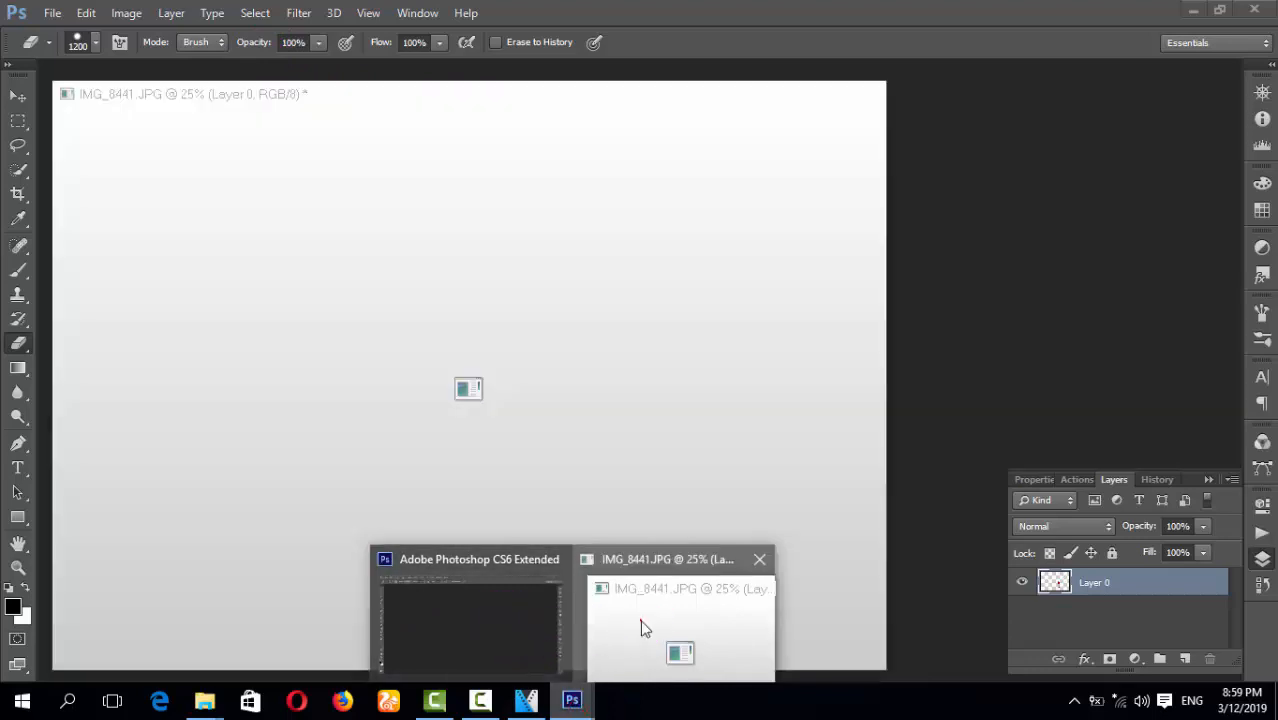
click(643, 627)
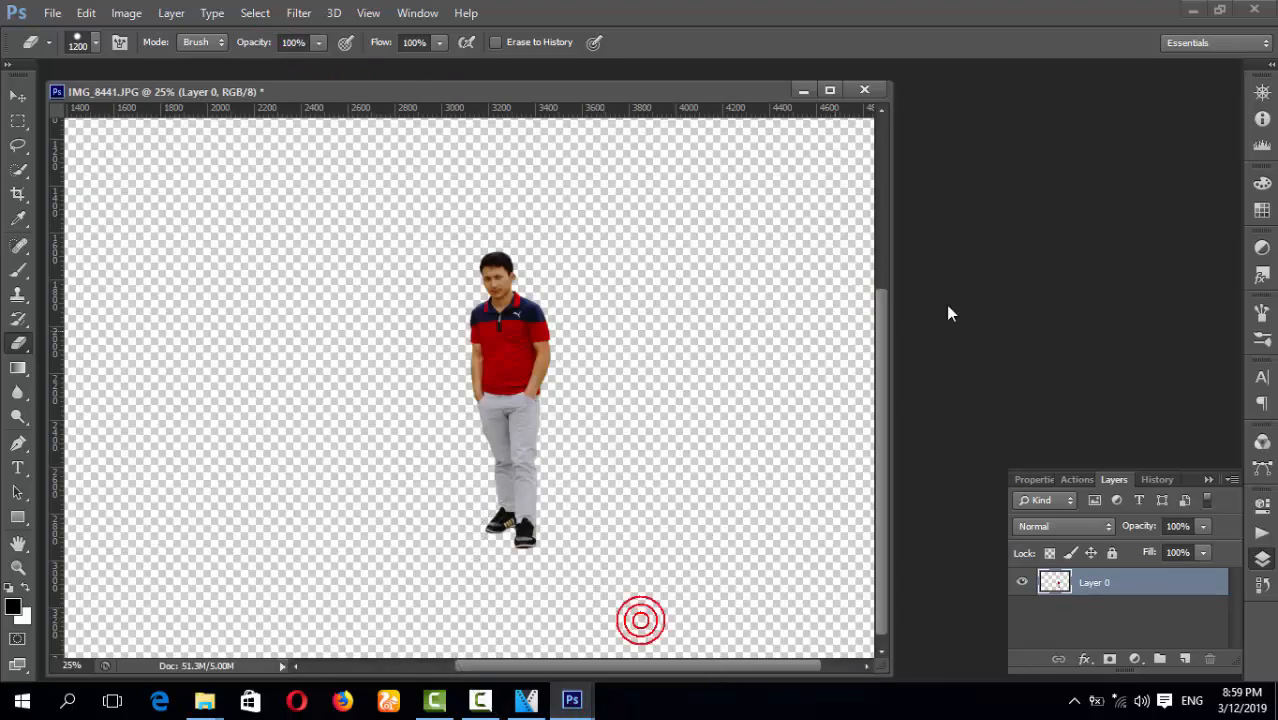
key(ctrl+o)
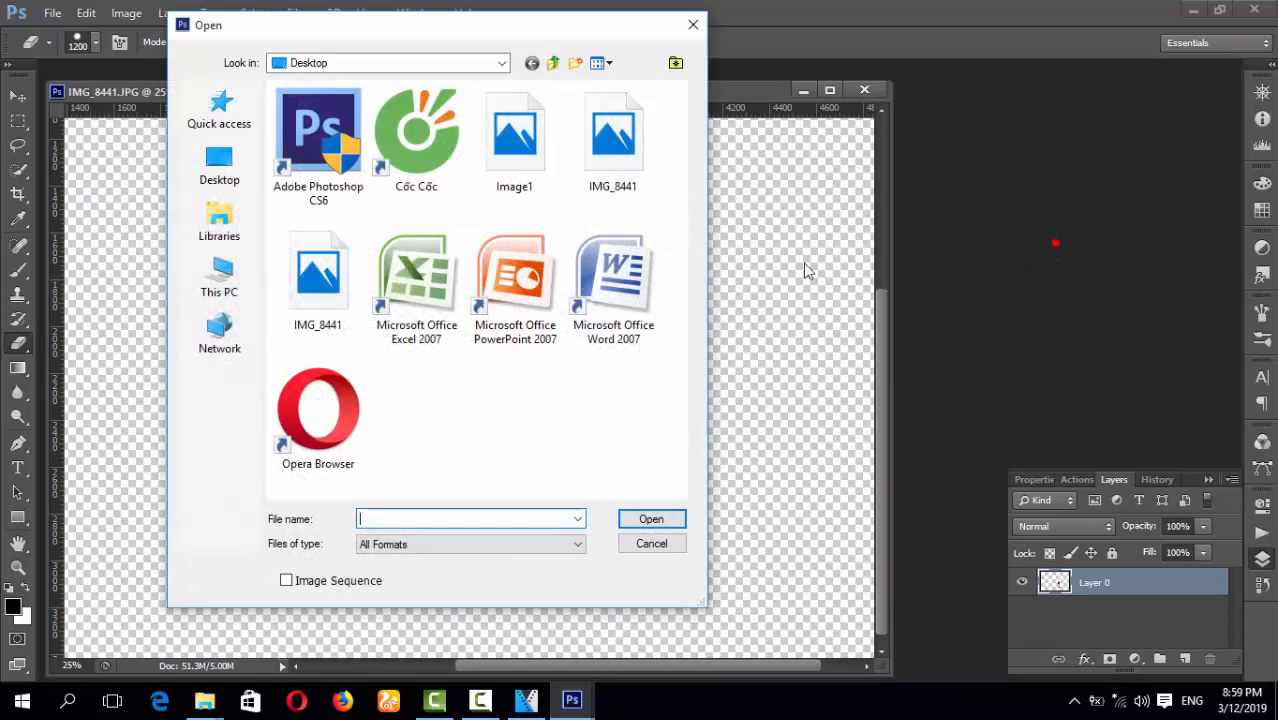
click(220, 275)
click(371, 348)
double_click(371, 408)
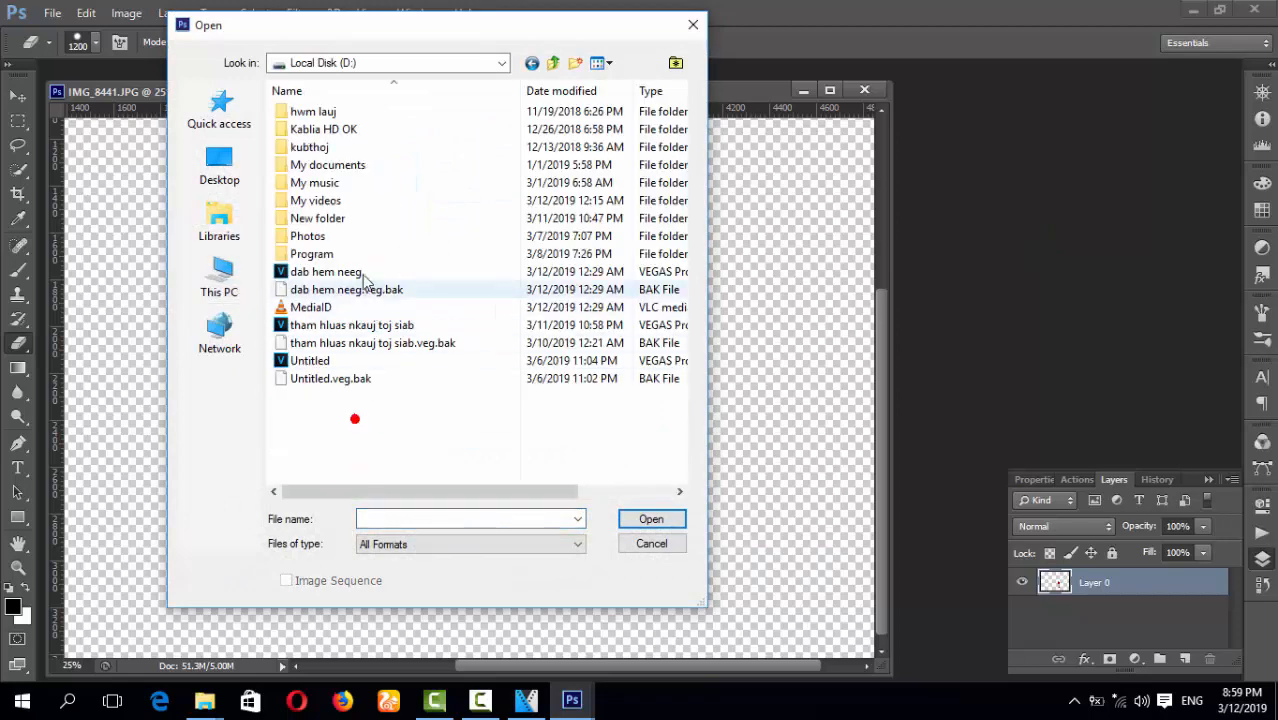
Open 31.jpg from Photos, Paj, Paj thiab Duab, 40 Fantasy Worlds Wallpapers
double_click(347, 240)
scroll(385, 314, down, 10)
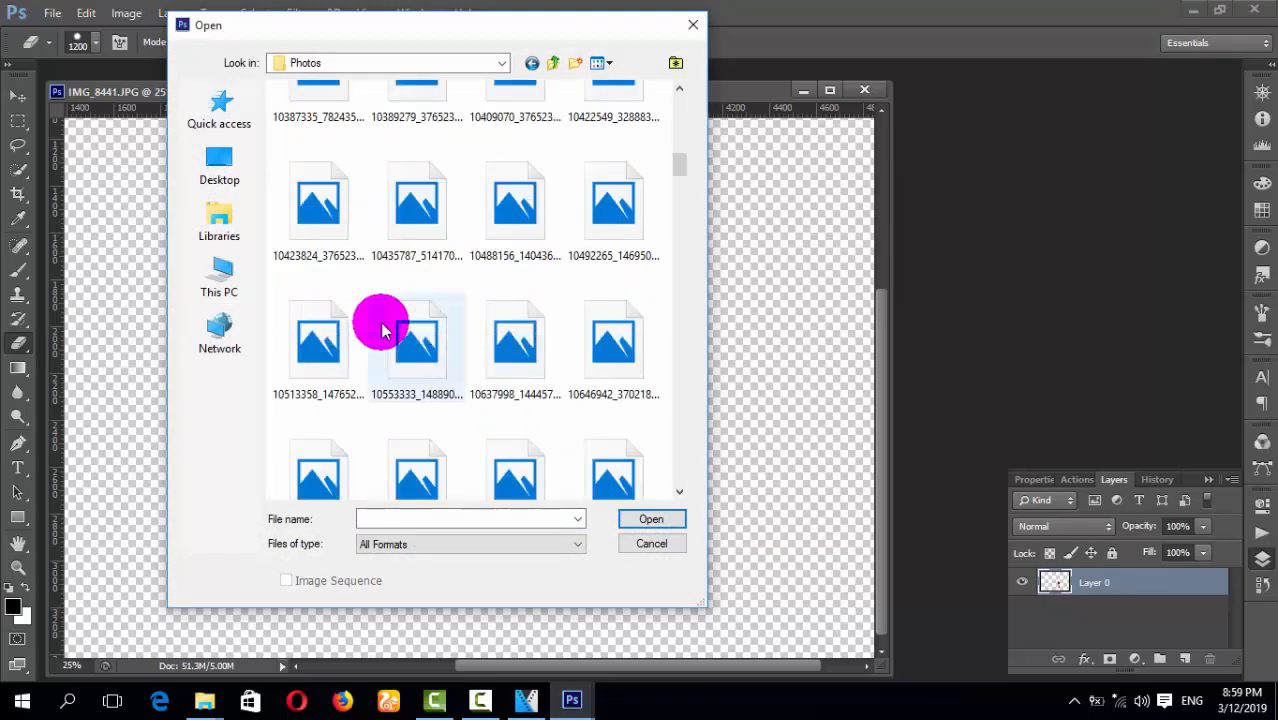
scroll(405, 294, up, 3)
scroll(405, 294, up, 3)
scroll(400, 271, down, 3)
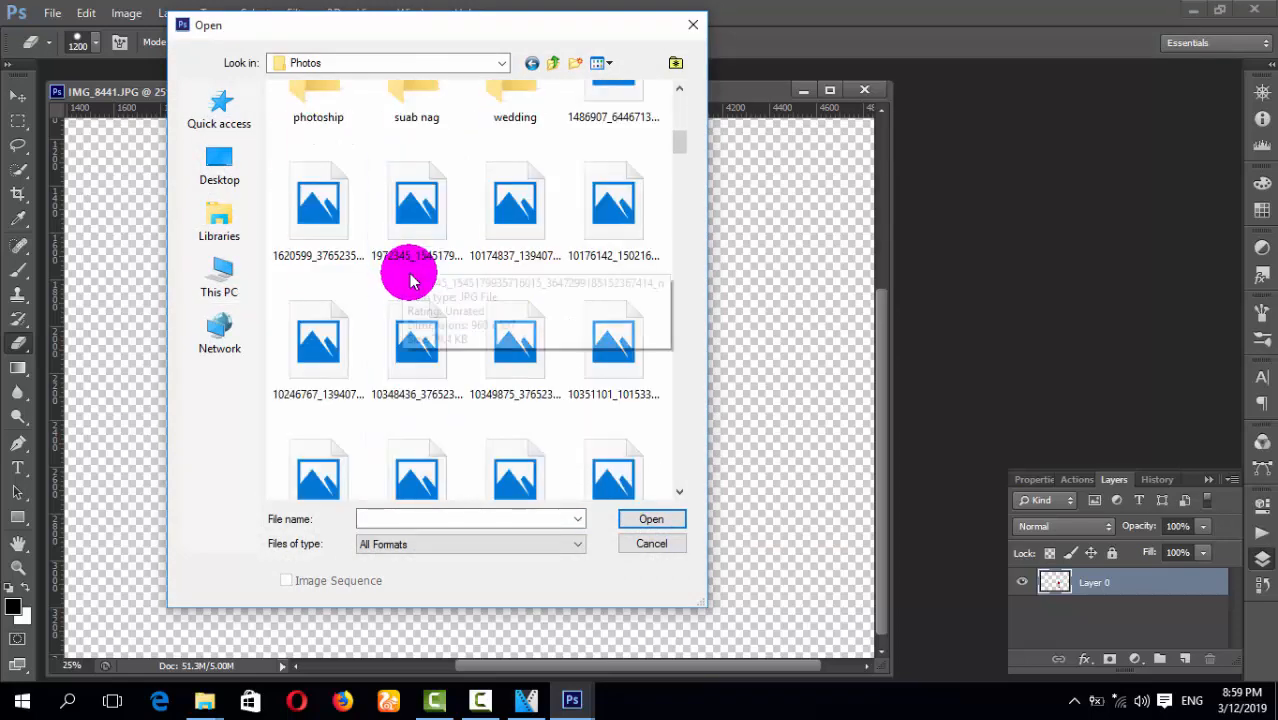
scroll(425, 275, up, 3)
double_click(497, 174)
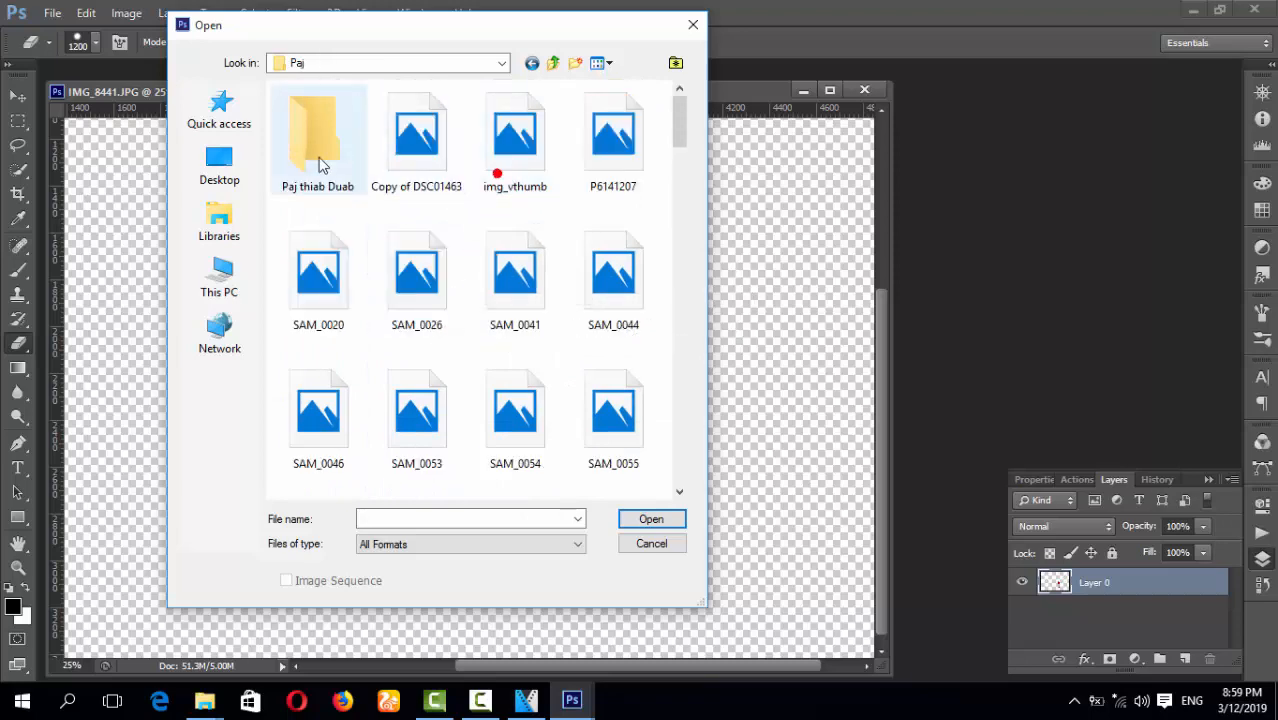
double_click(336, 196)
double_click(338, 200)
scroll(408, 288, down, 5)
double_click(508, 345)
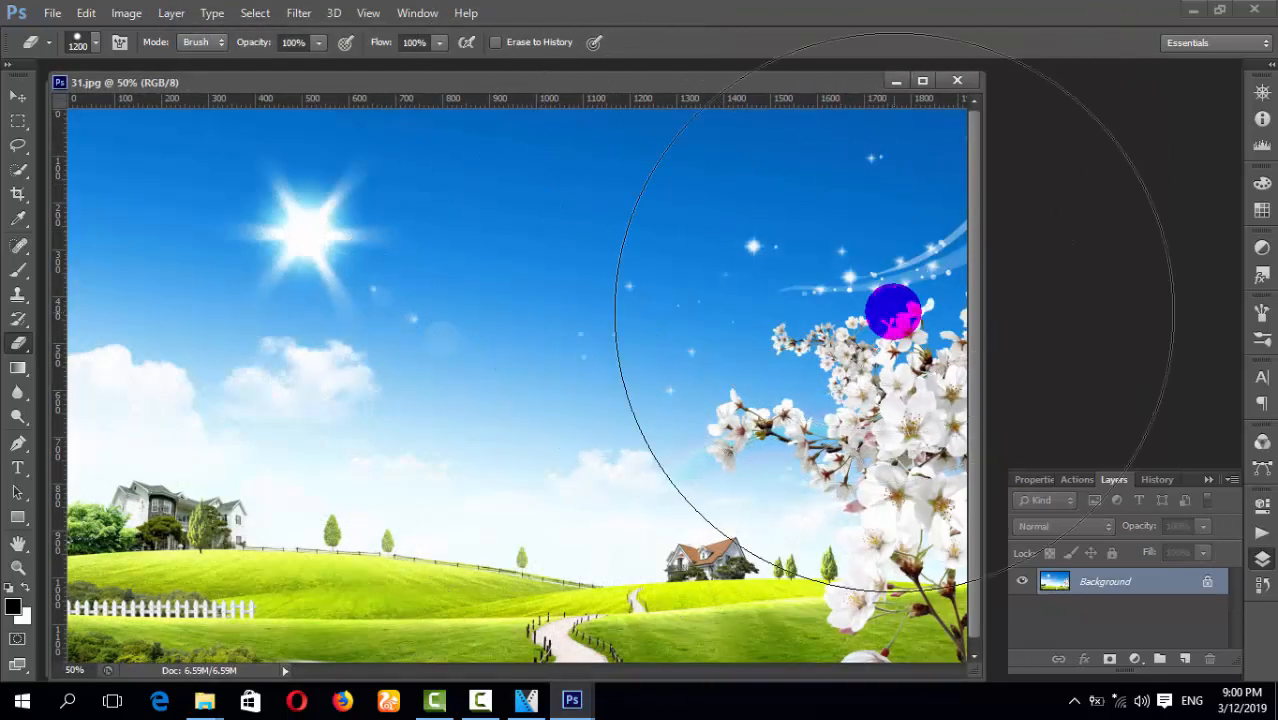
Activate the Move tool, dock the 31.jpg window with IMG_8441.JPG and reposition the combined window
click(17, 95)
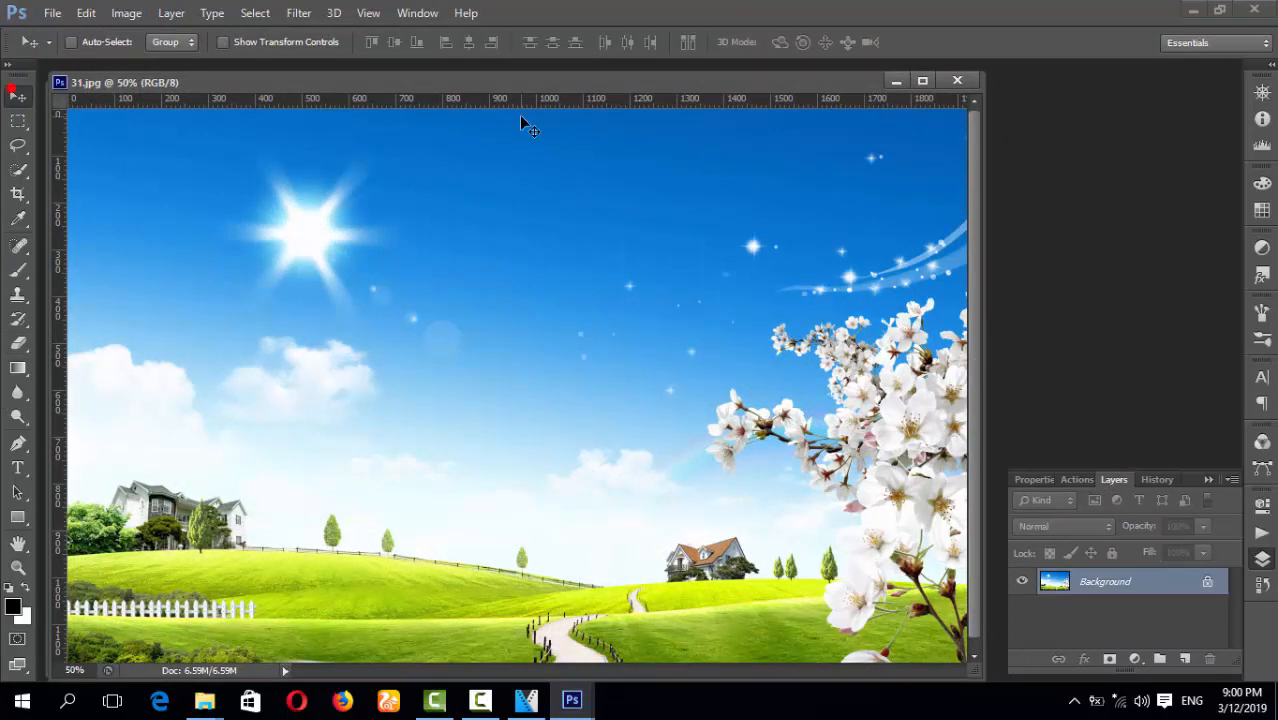
drag(552, 90, 281, 89)
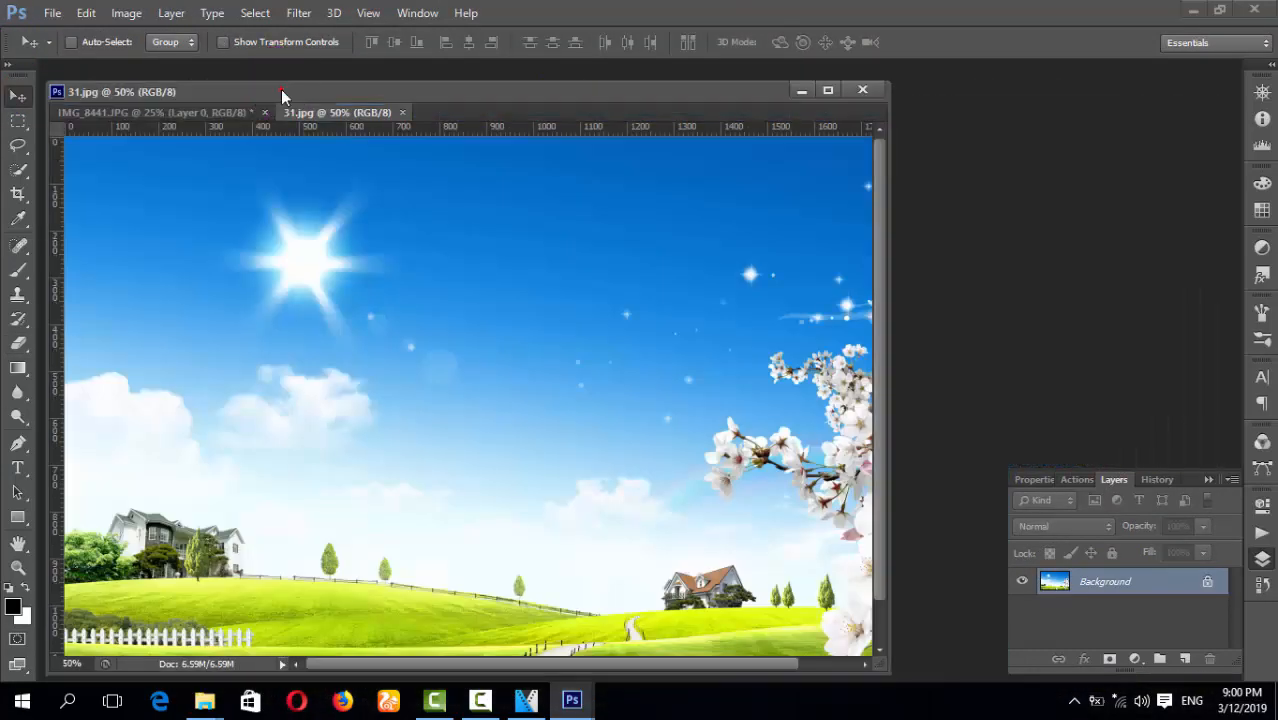
click(560, 698)
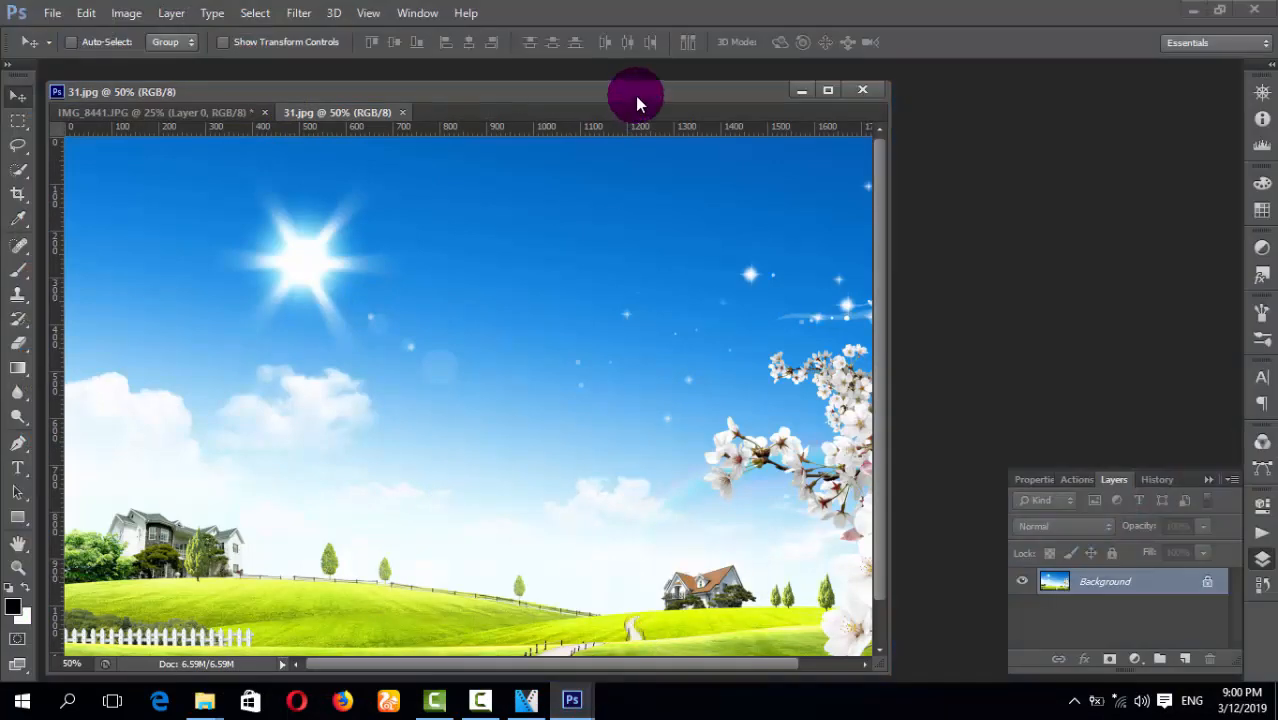
drag(635, 96, 838, 126)
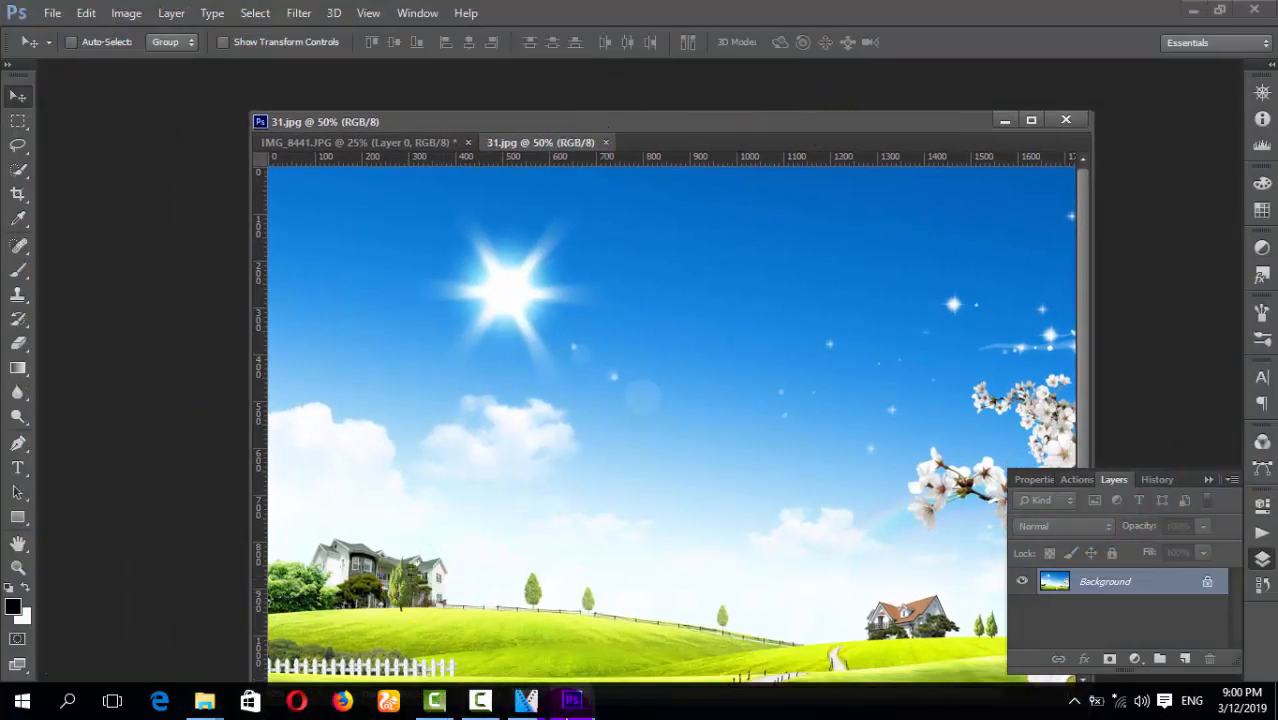
click(555, 708)
click(540, 614)
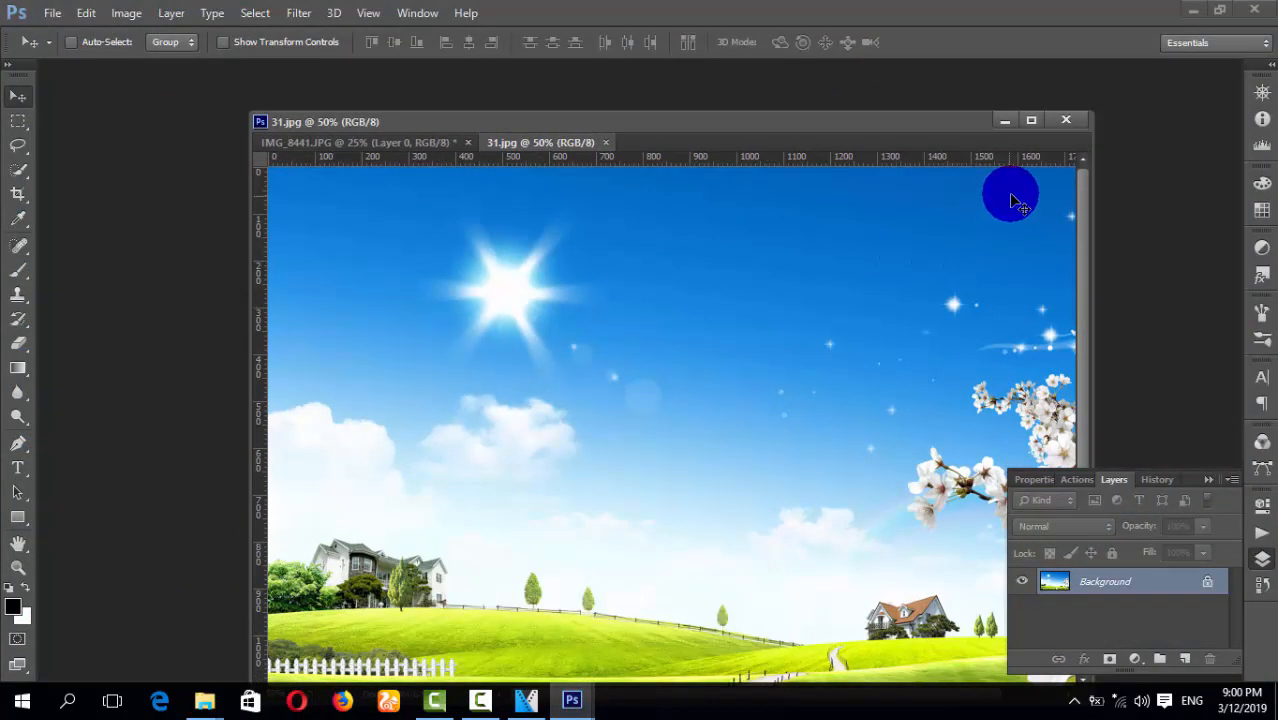
Close both open documents, discarding the changes to IMG_8441.JPG, and open the IMG_8441 PNG cutout from the Desktop
click(1065, 120)
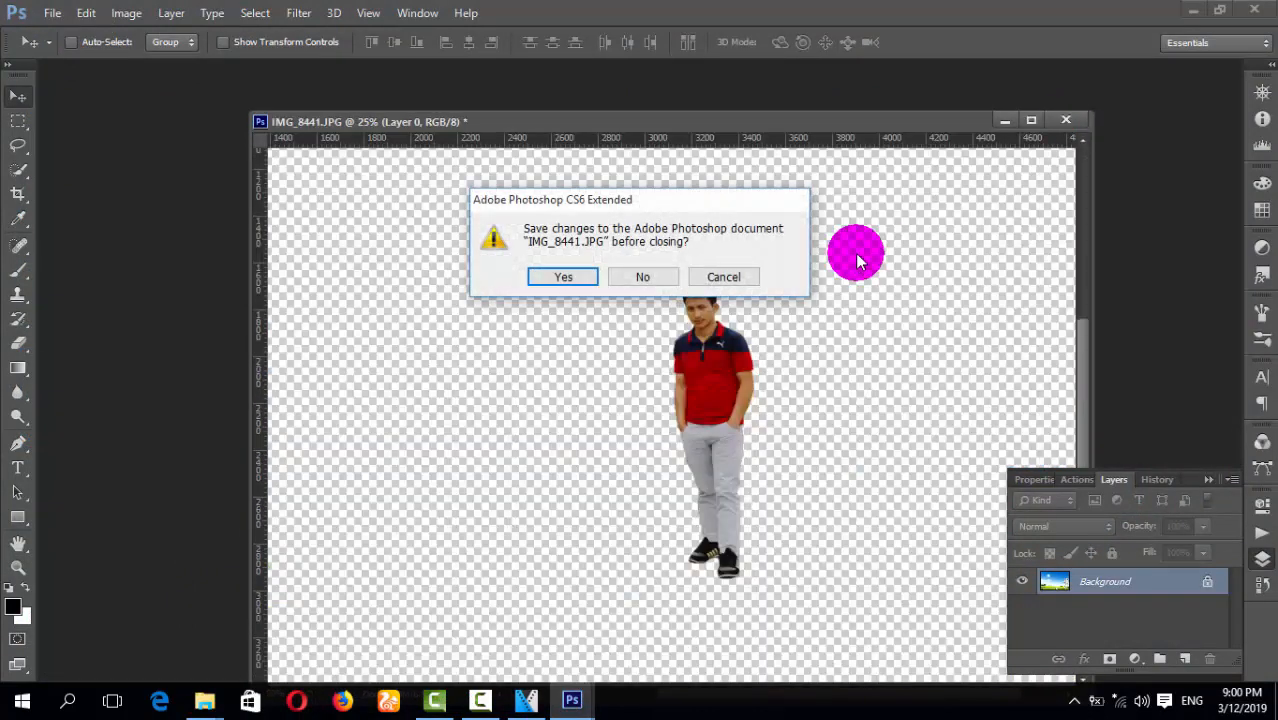
click(645, 279)
double_click(616, 289)
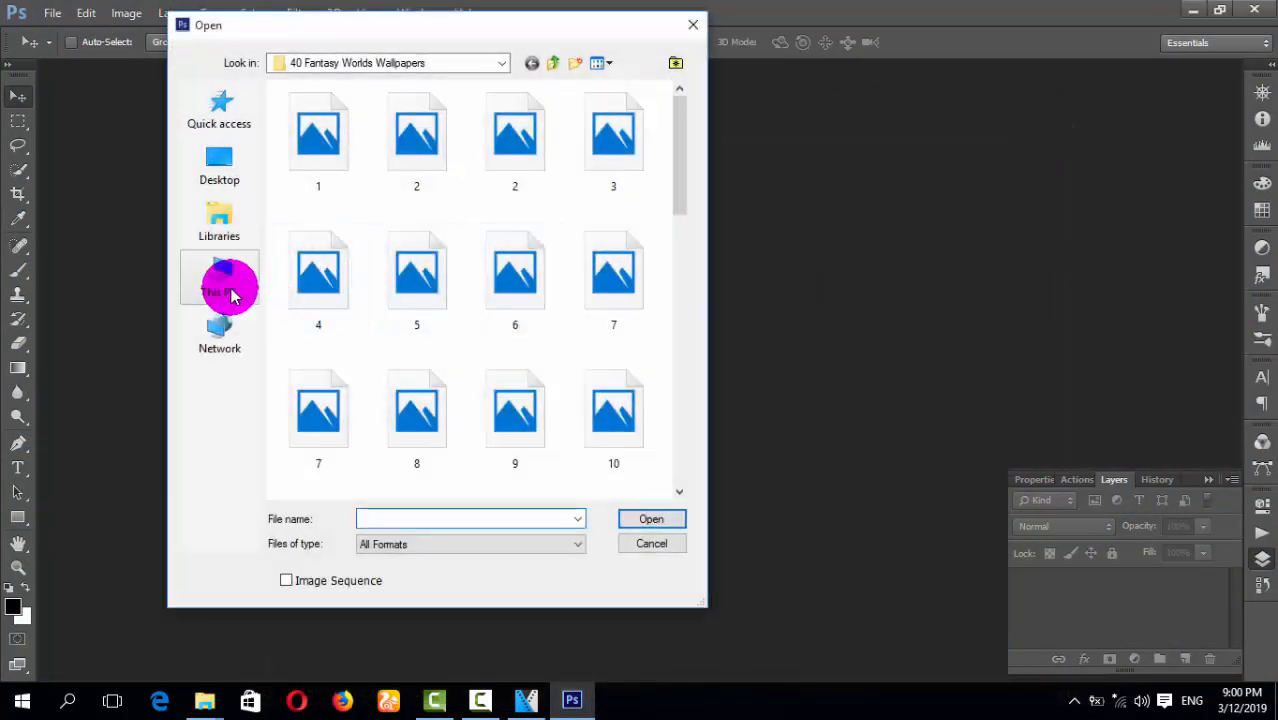
click(227, 284)
click(220, 165)
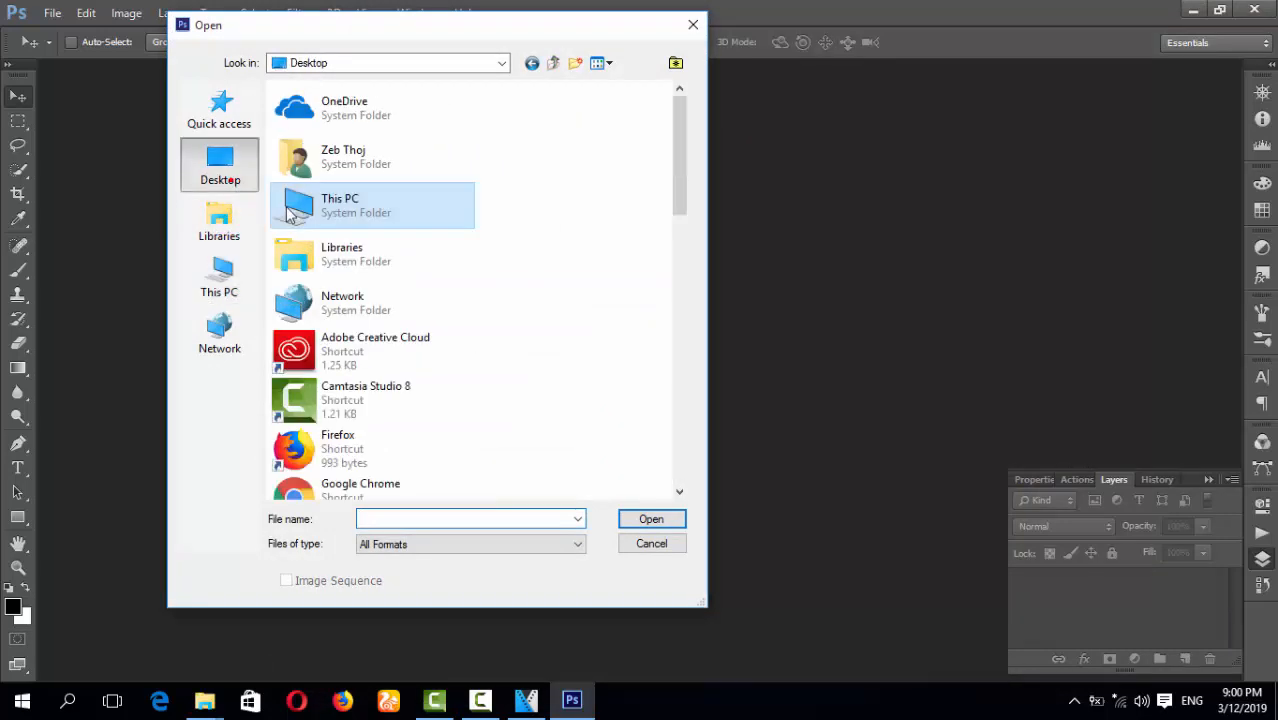
scroll(328, 235, down, 2)
scroll(328, 235, down, 8)
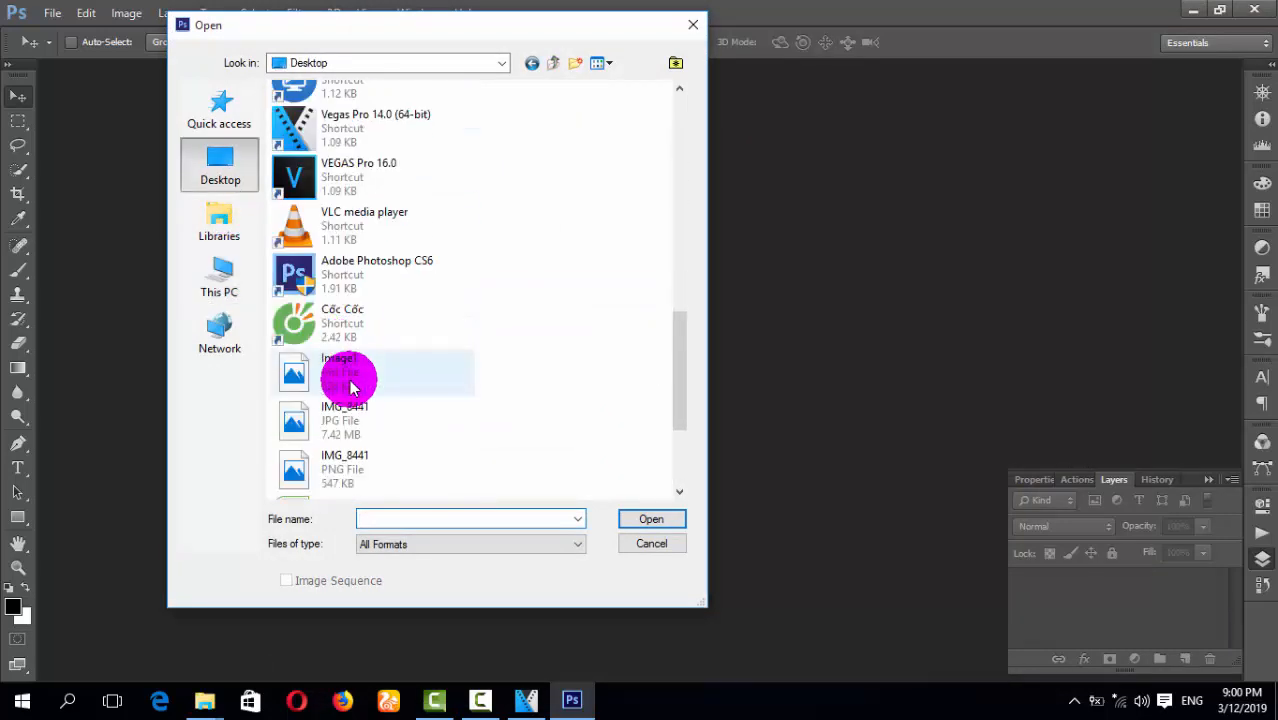
double_click(345, 483)
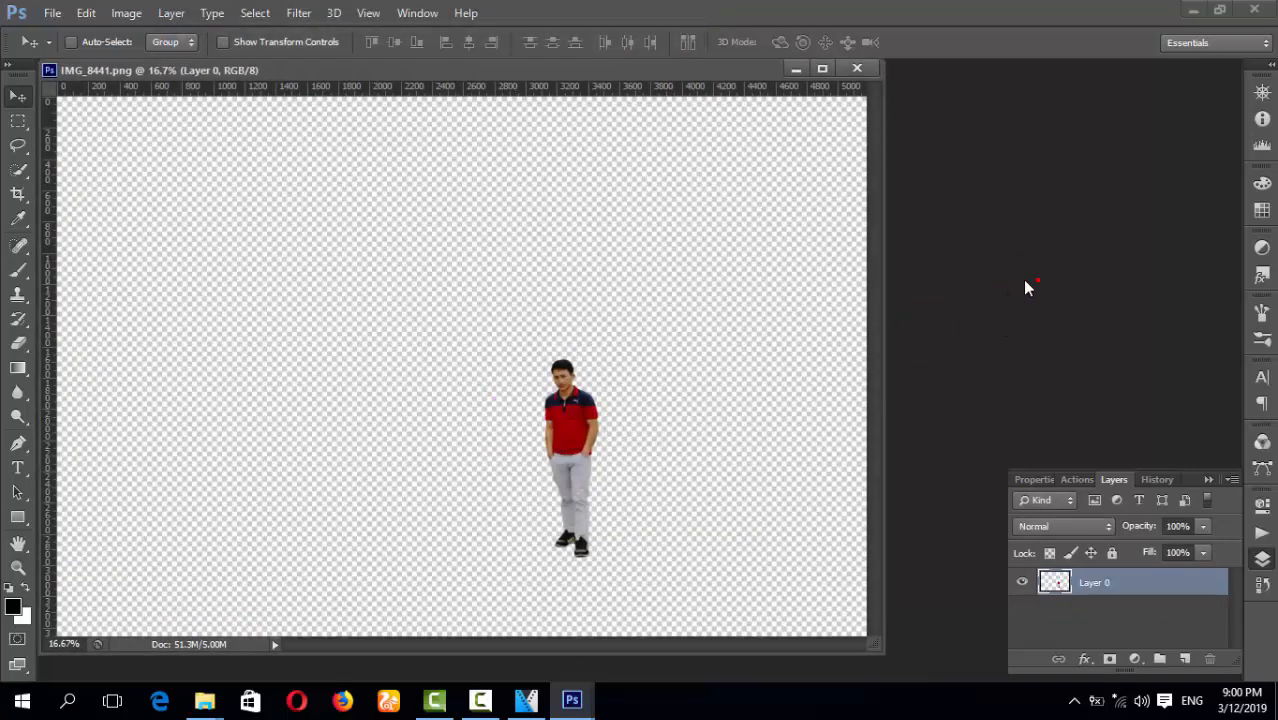
Start opening another image and browse to the Photos folder on Local Disk (D:)
double_click(1025, 287)
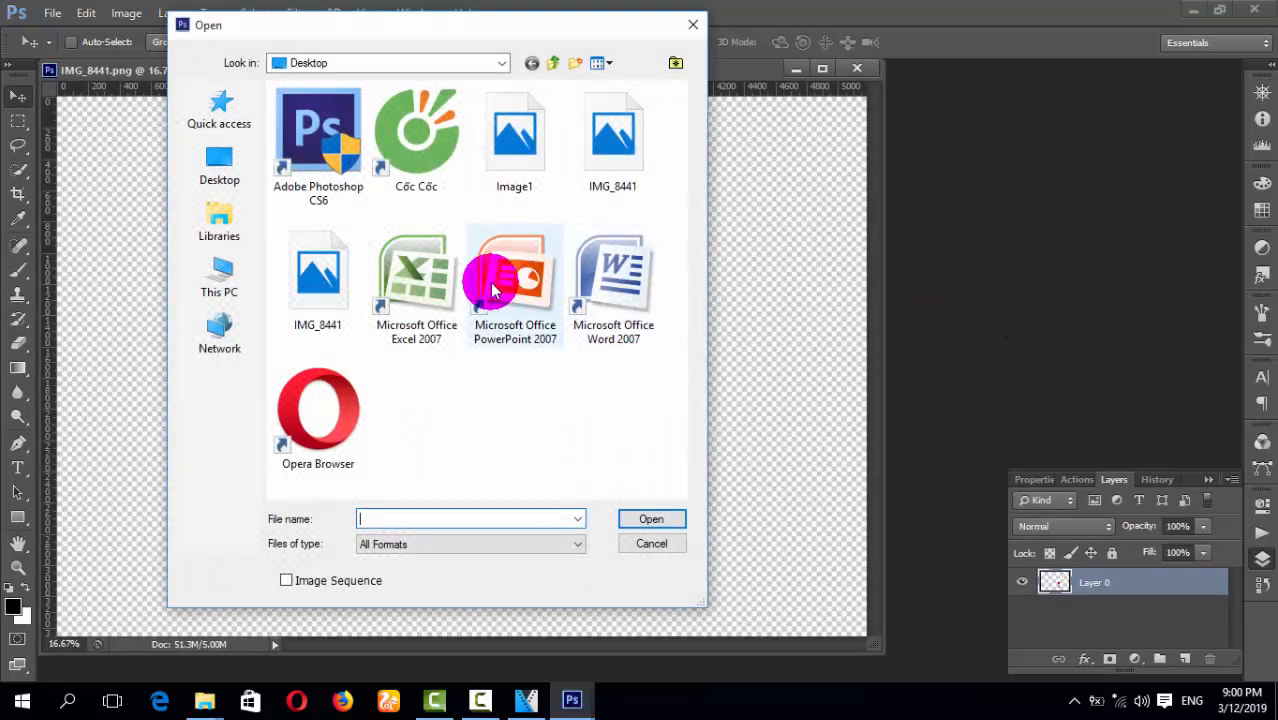
click(243, 272)
double_click(385, 420)
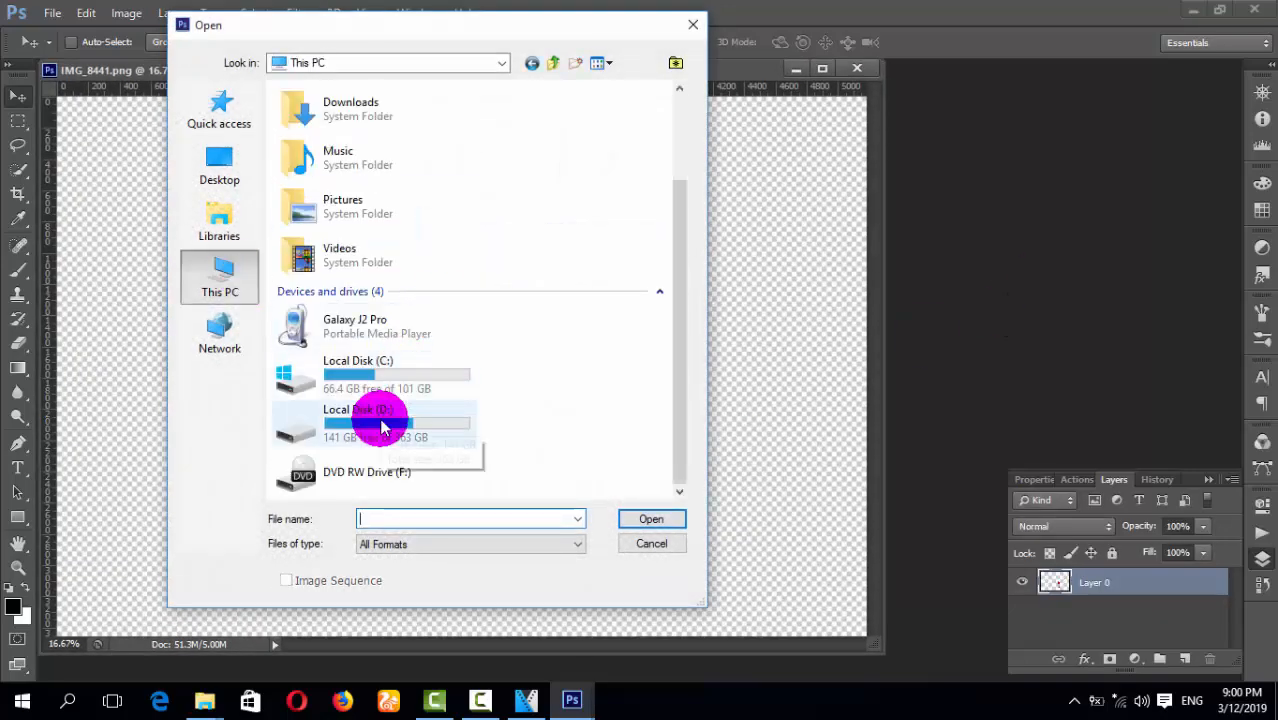
click(314, 238)
double_click(322, 243)
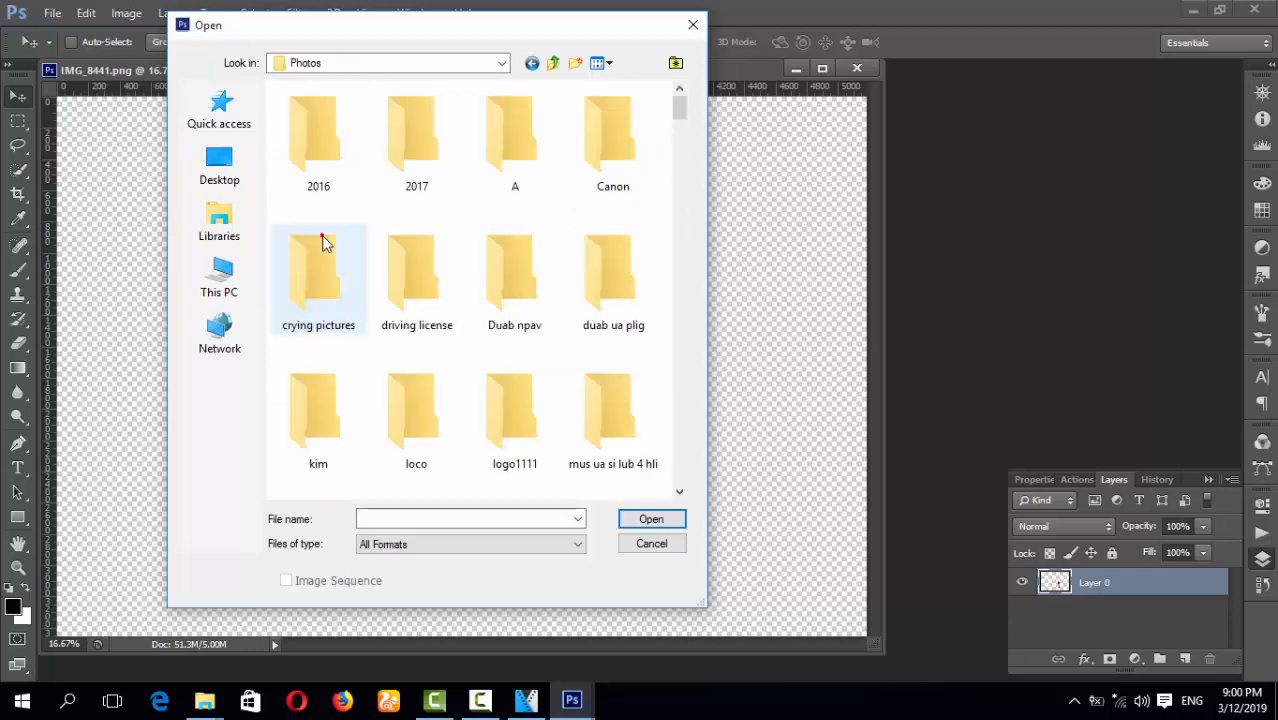
double_click(315, 140)
scroll(471, 366, down, 5)
scroll(476, 330, up, 5)
key(BackSpace)
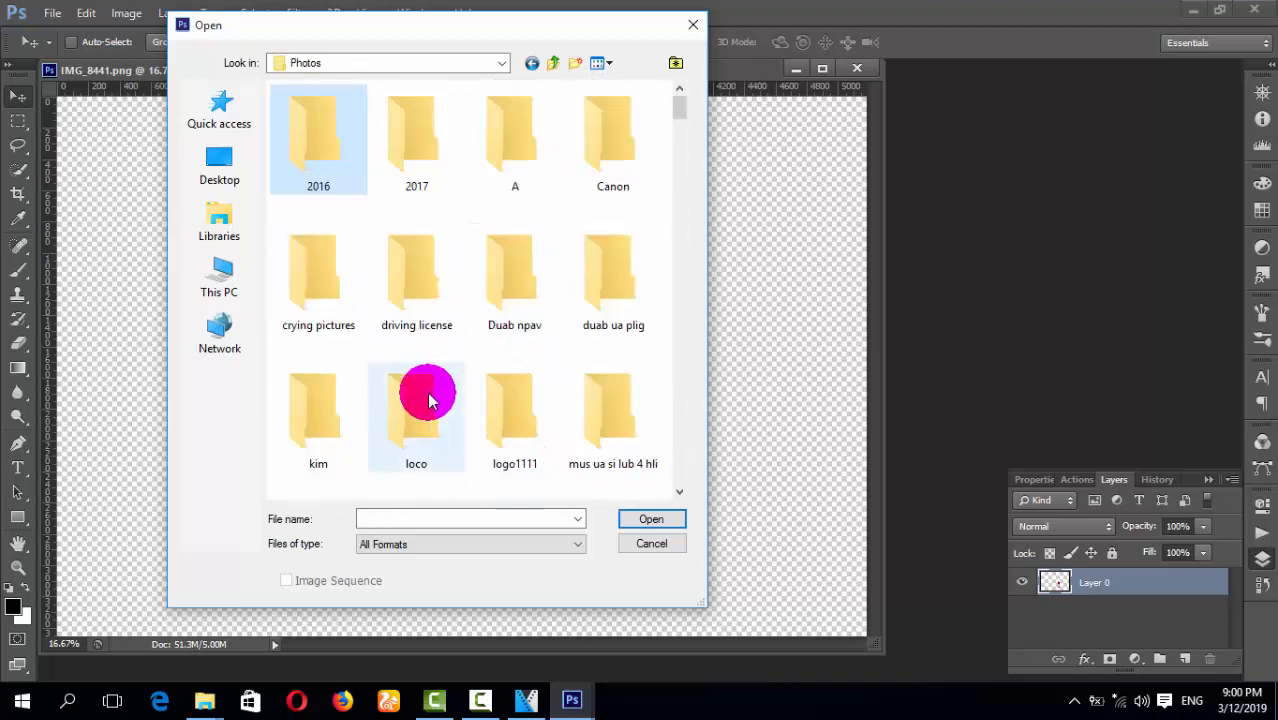
Open the meadow picture 5.jpg from Paj, Paj thiab Duab, 40 Fantasy Worlds Wallpapers
scroll(422, 328, down, 5)
double_click(490, 186)
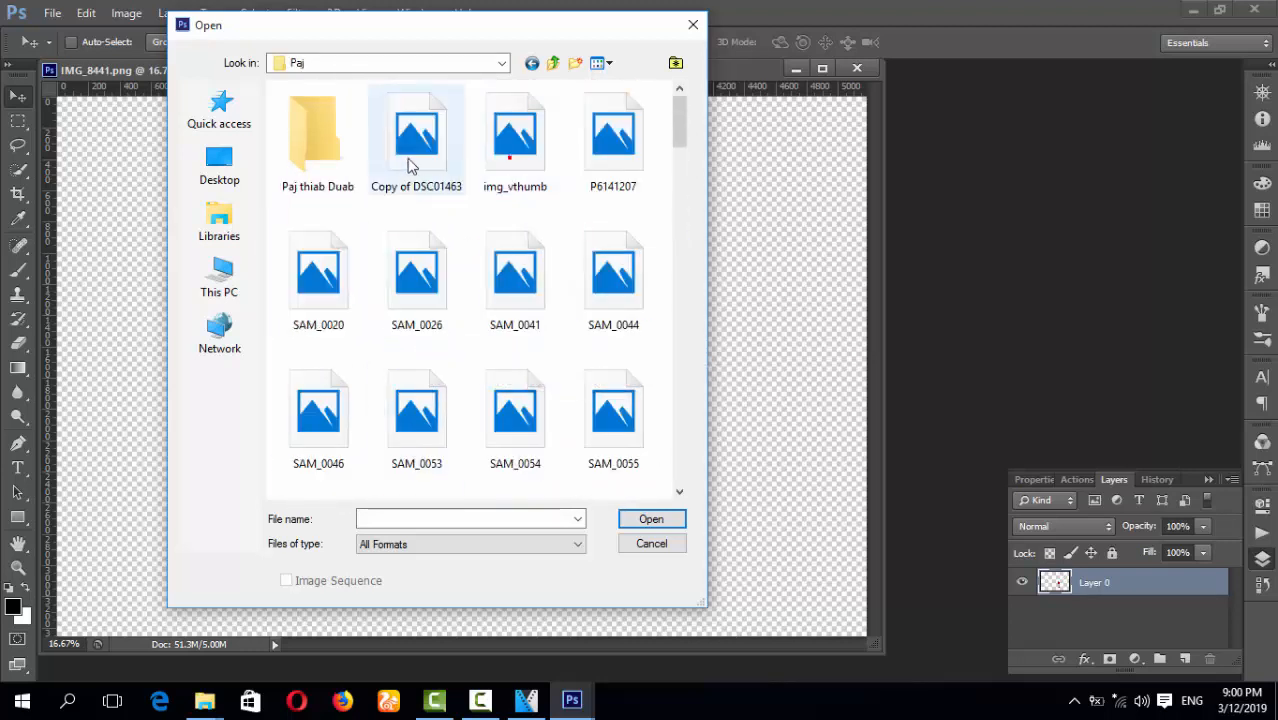
double_click(305, 135)
double_click(318, 145)
double_click(415, 270)
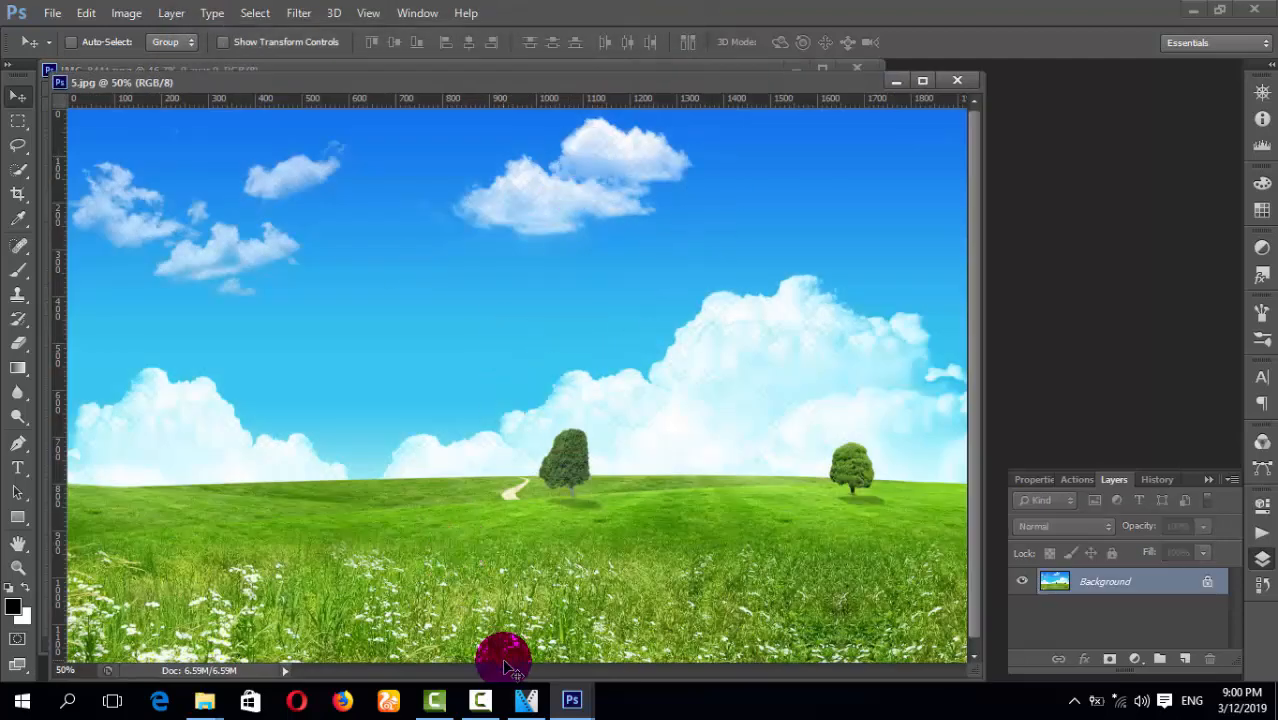
Copy a rectangular marquee selection around the man in IMG_8441.png and paste it into 5.jpg
drag(570, 84, 718, 116)
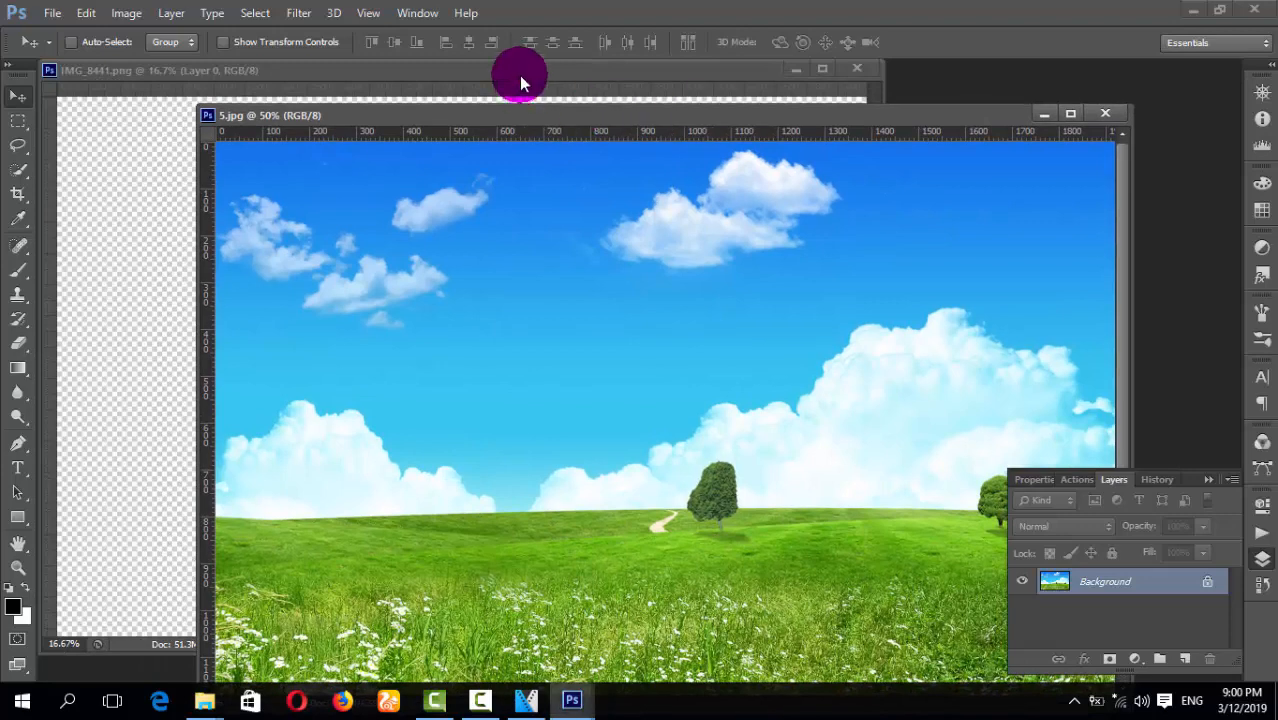
click(519, 75)
click(17, 122)
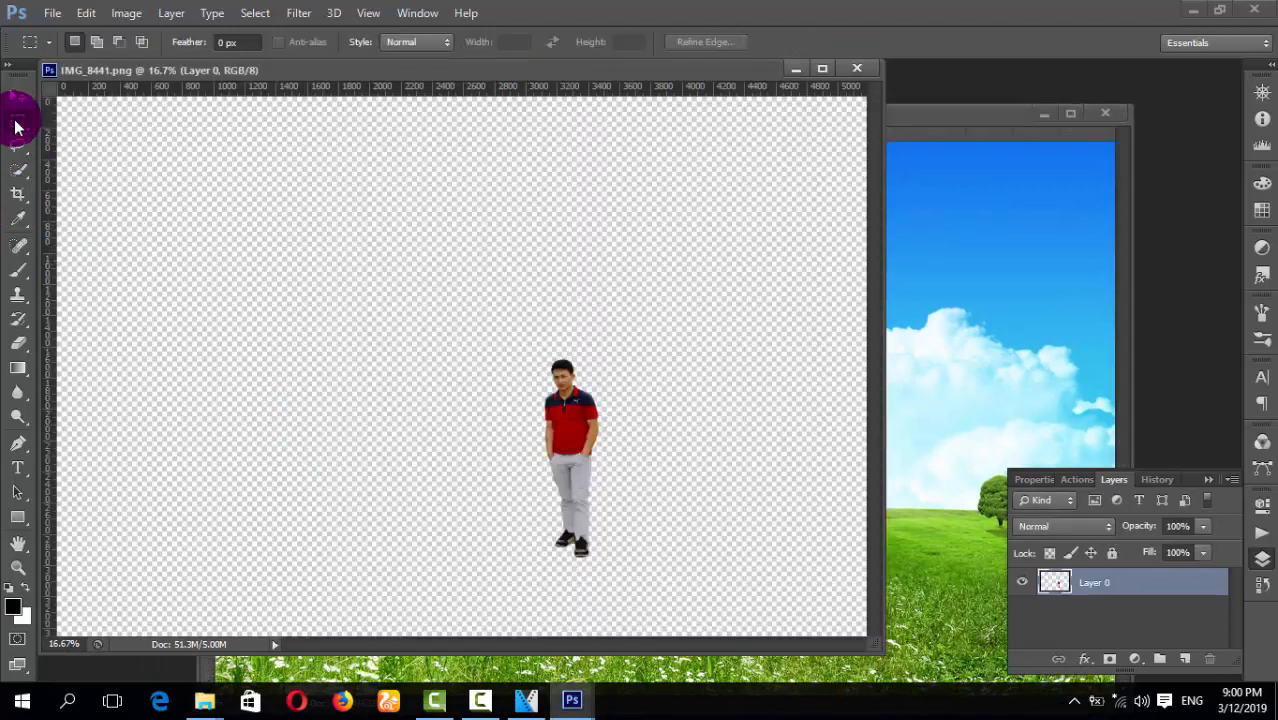
drag(418, 293, 730, 600)
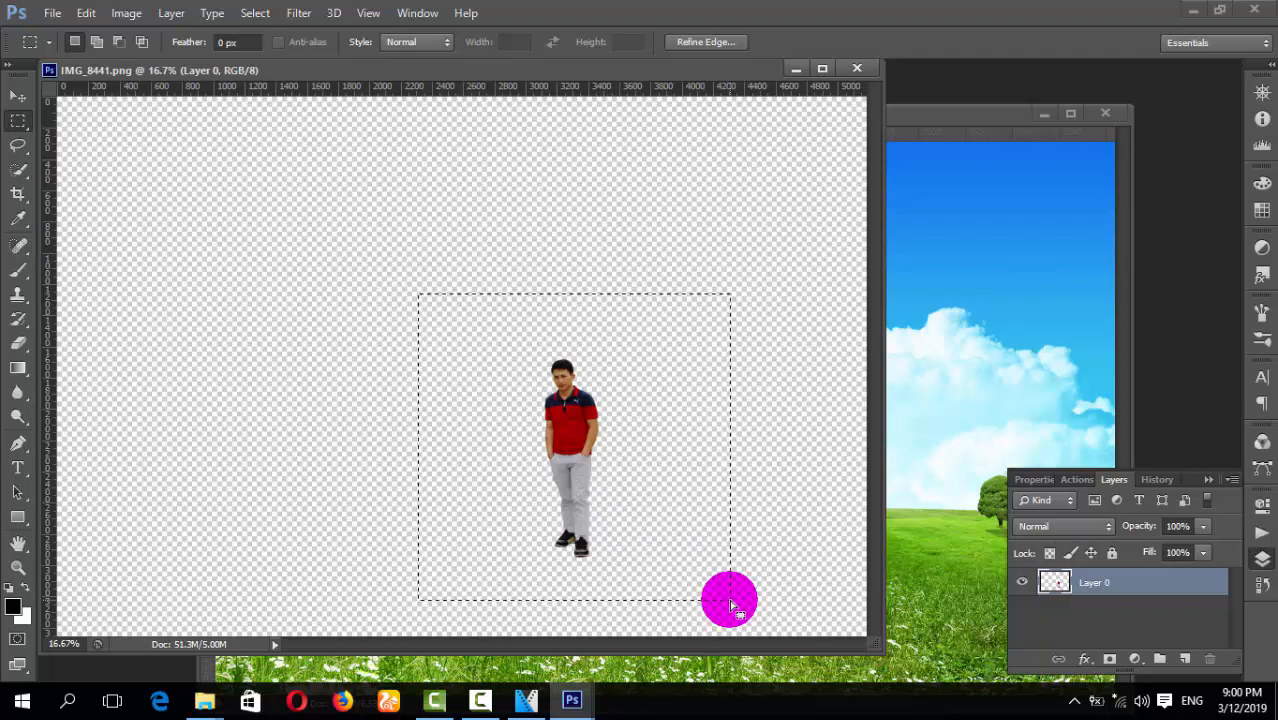
click(954, 116)
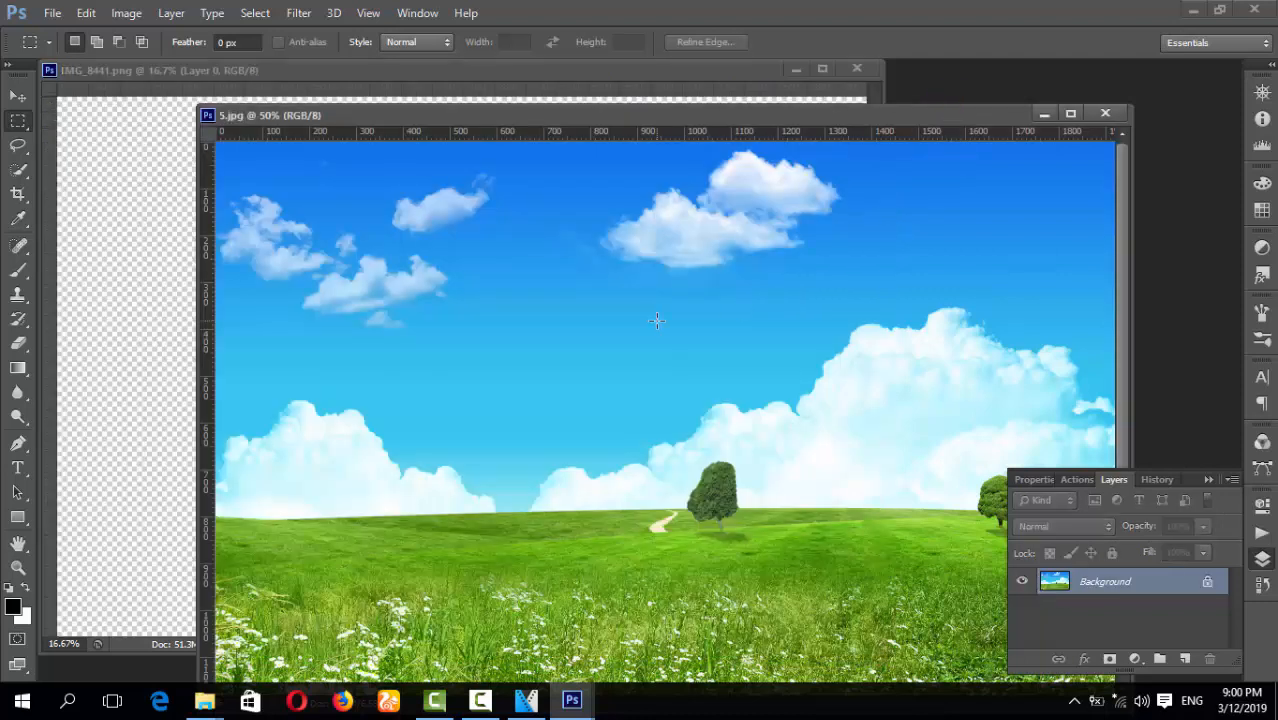
key(ctrl+v)
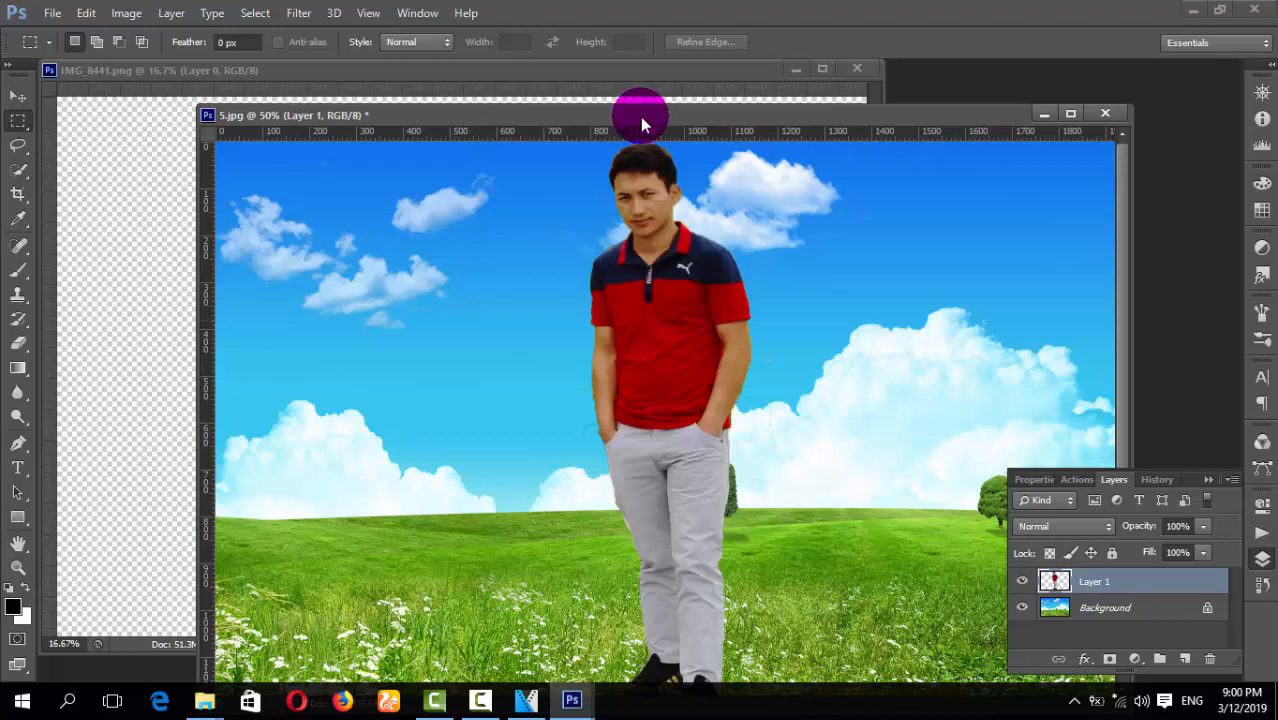
Scale down the pasted man with Free Transform and place him standing on the meadow near the middle tree
drag(640, 116, 591, 37)
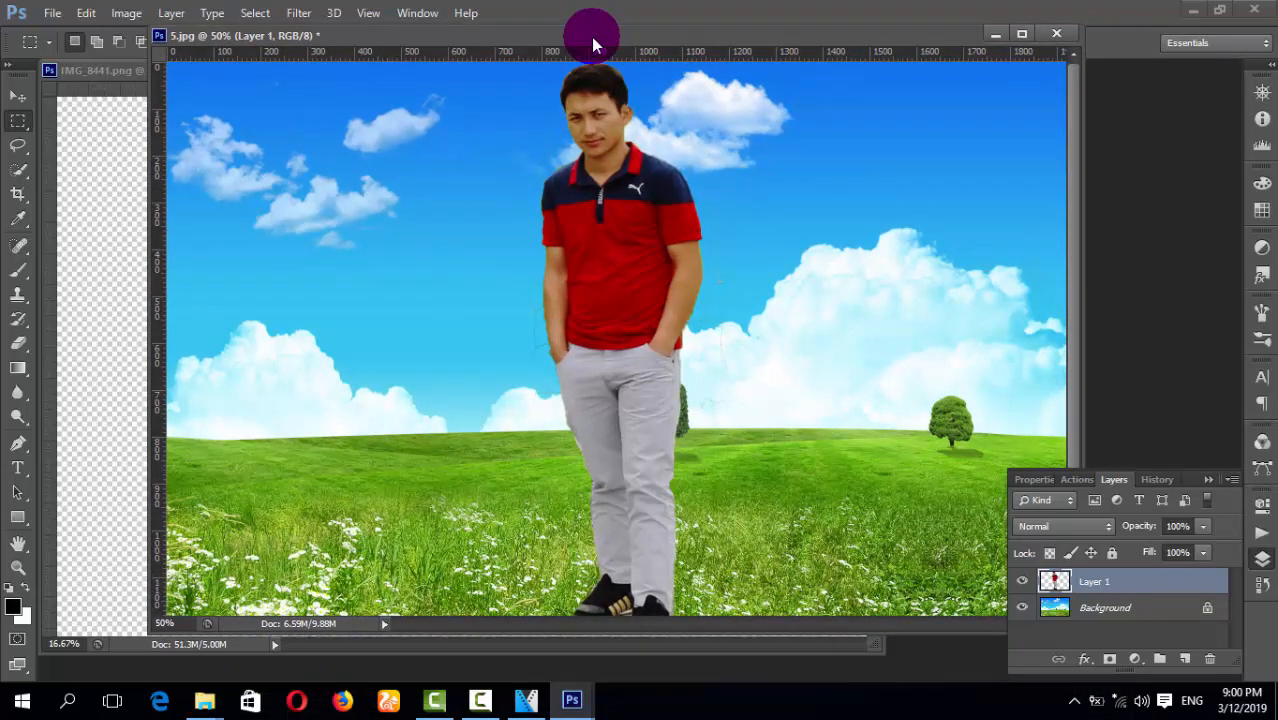
key(ctrl+t)
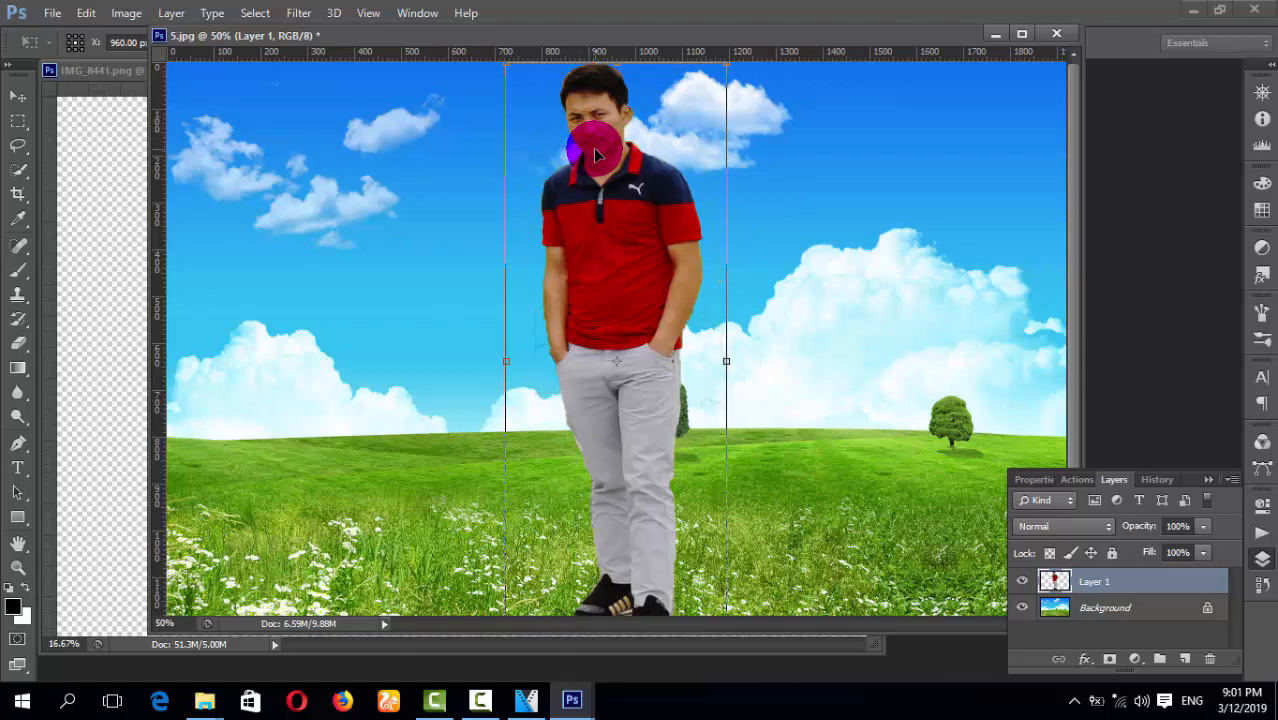
drag(506, 62, 524, 111)
drag(596, 308, 604, 265)
drag(531, 80, 565, 169)
drag(614, 290, 560, 305)
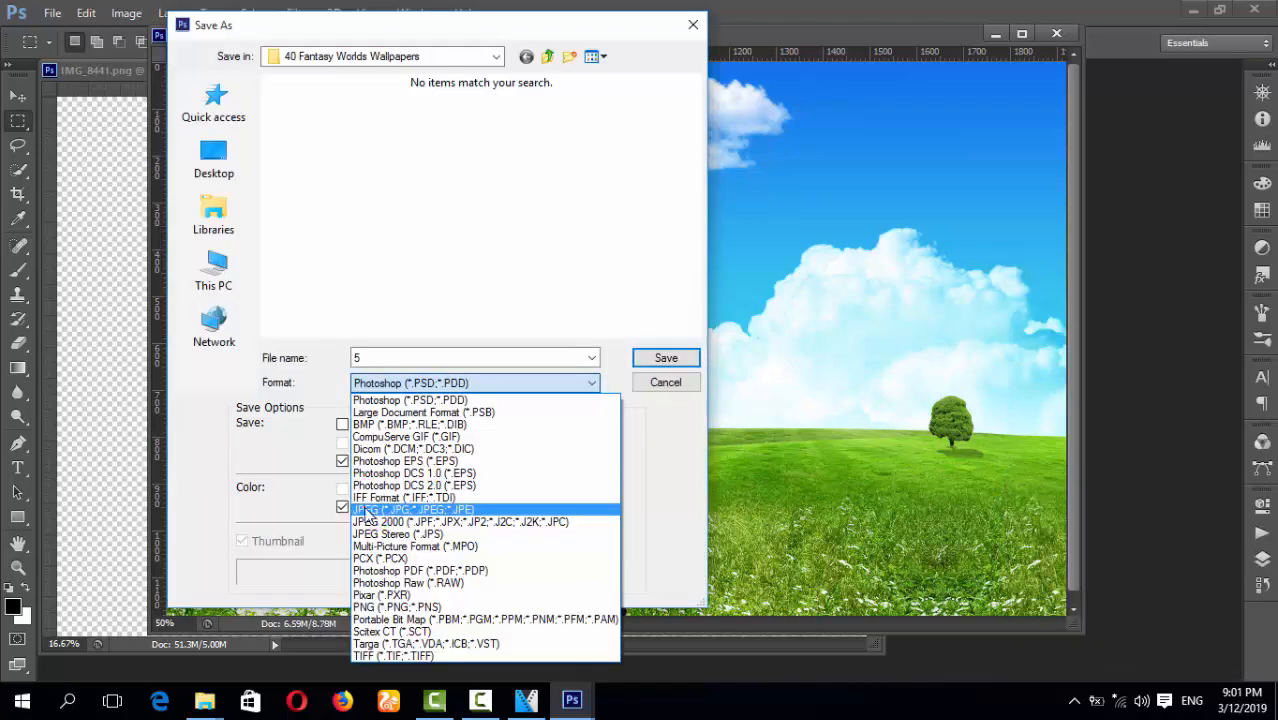
Save the composite to the Desktop as a JPEG copy named 5.jpg and accept the JPEG options
click(399, 508)
click(214, 156)
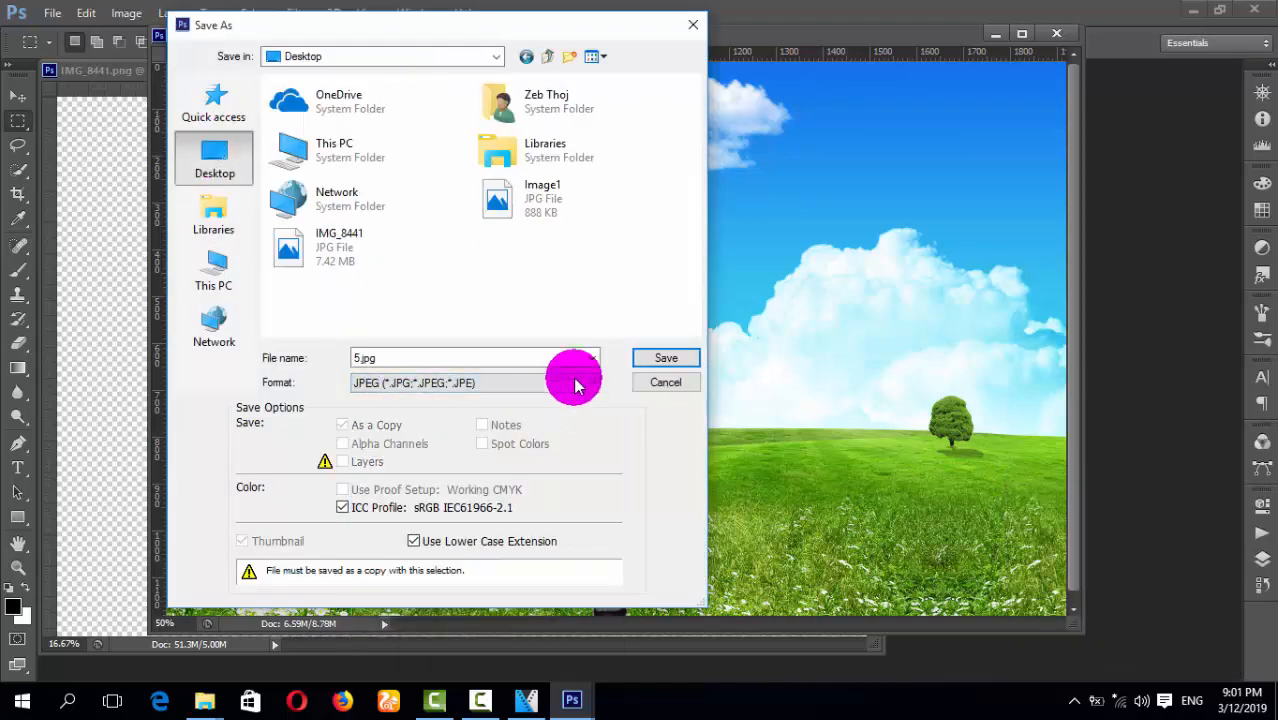
click(648, 358)
click(748, 177)
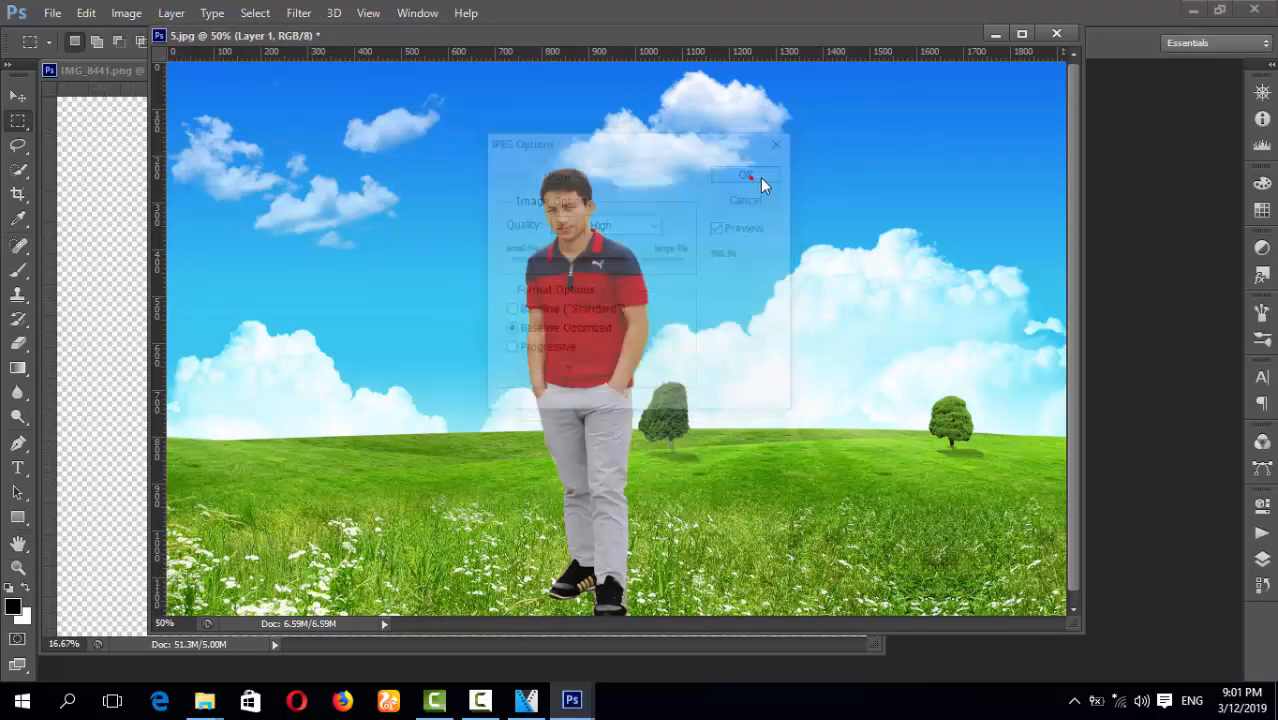
Close the 5.jpg document and minimise Photoshop
click(1056, 33)
click(1186, 10)
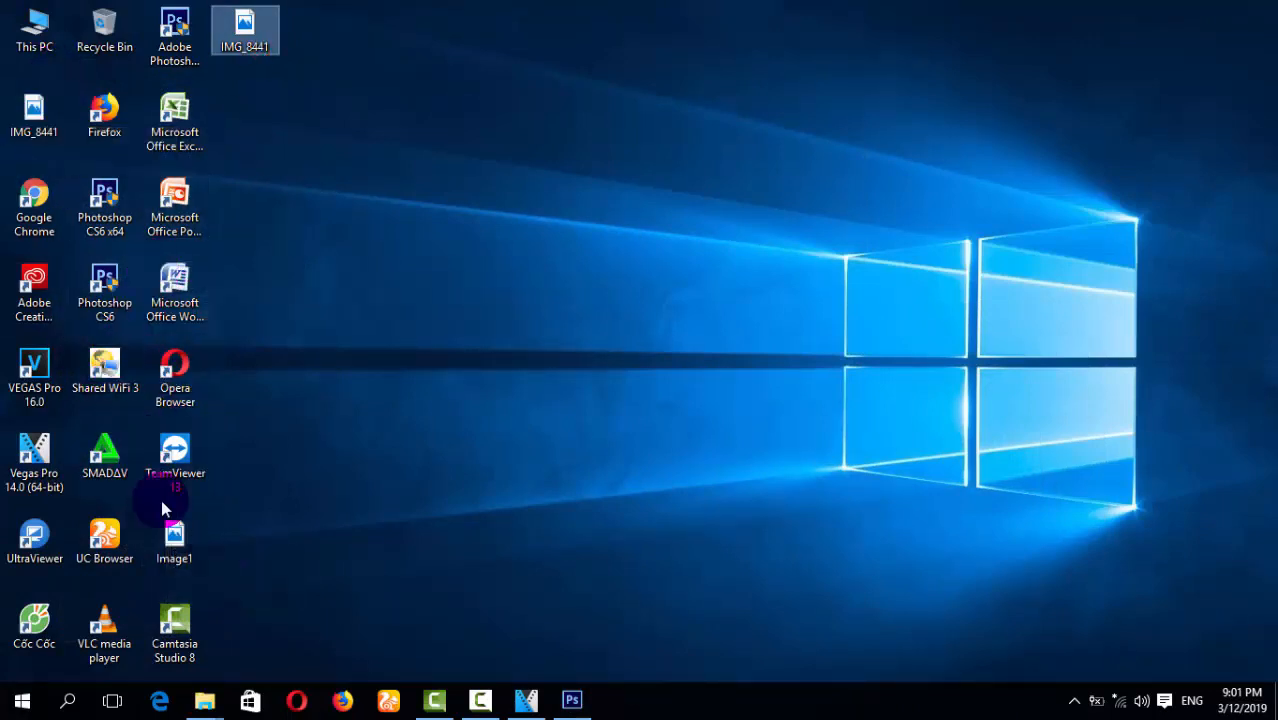
View Image1 and IMG_8441 from the desktop to look for the saved composite
double_click(170, 535)
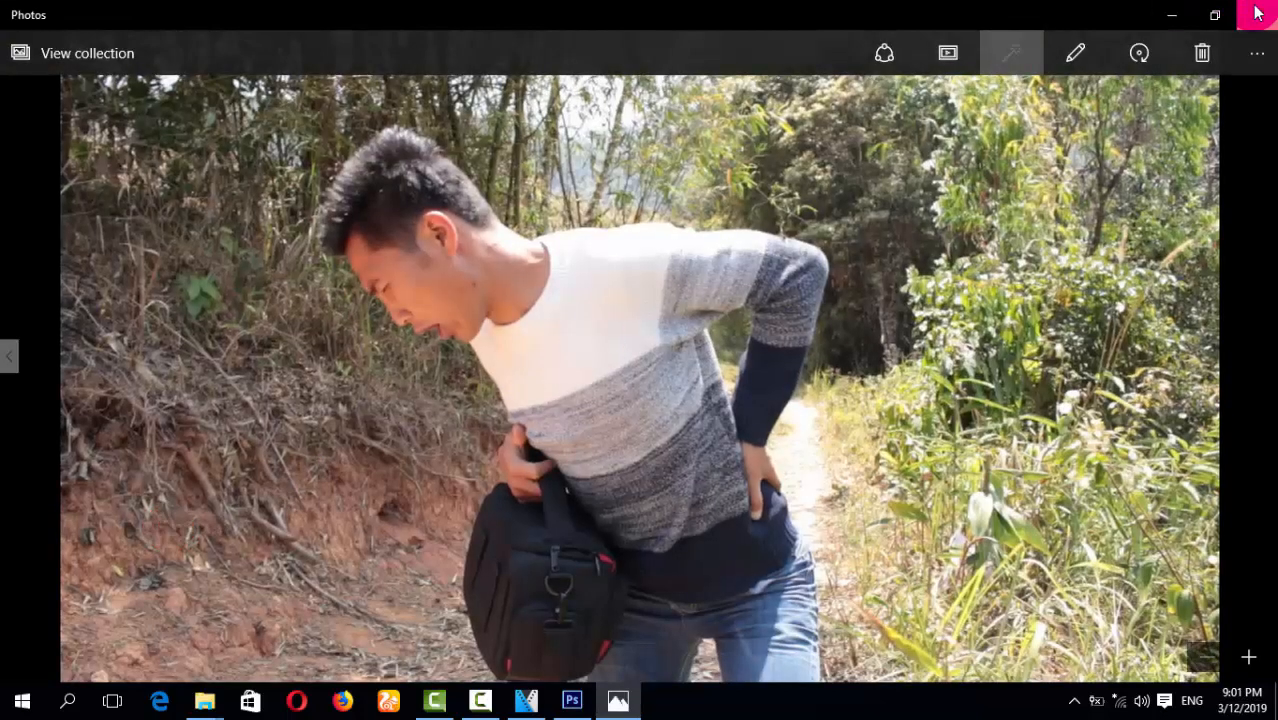
click(1257, 13)
double_click(256, 32)
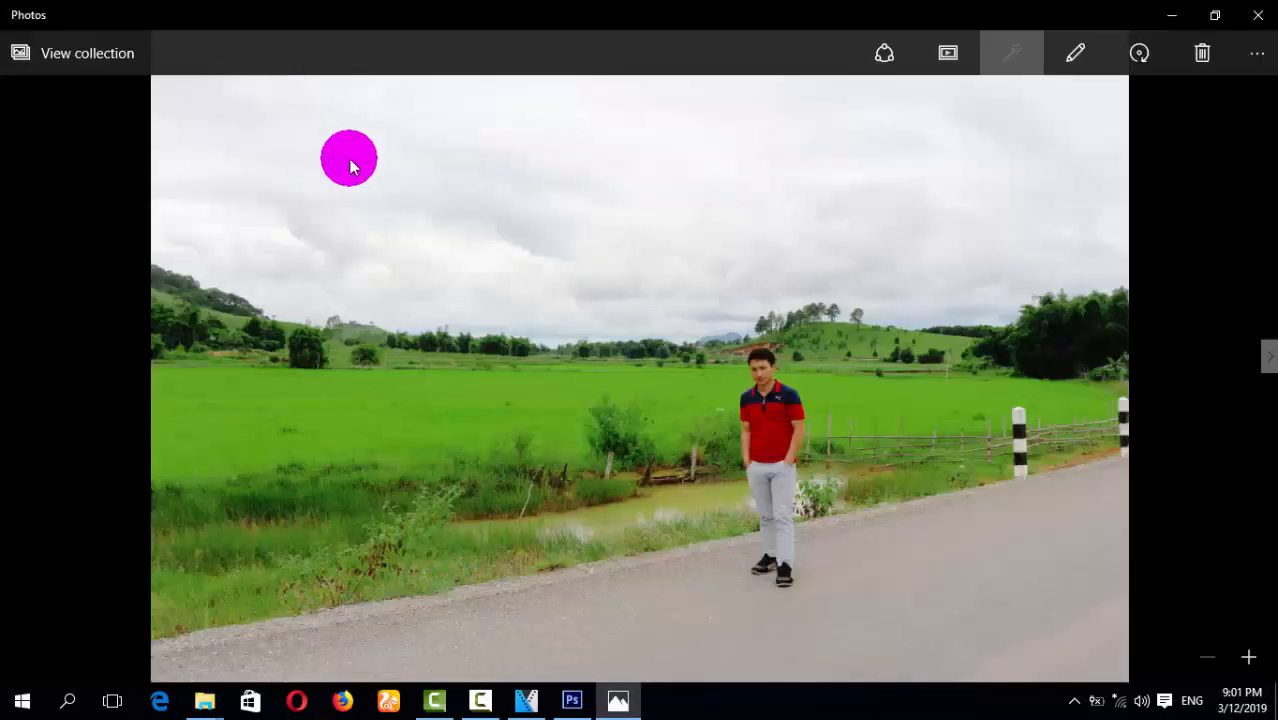
click(1217, 12)
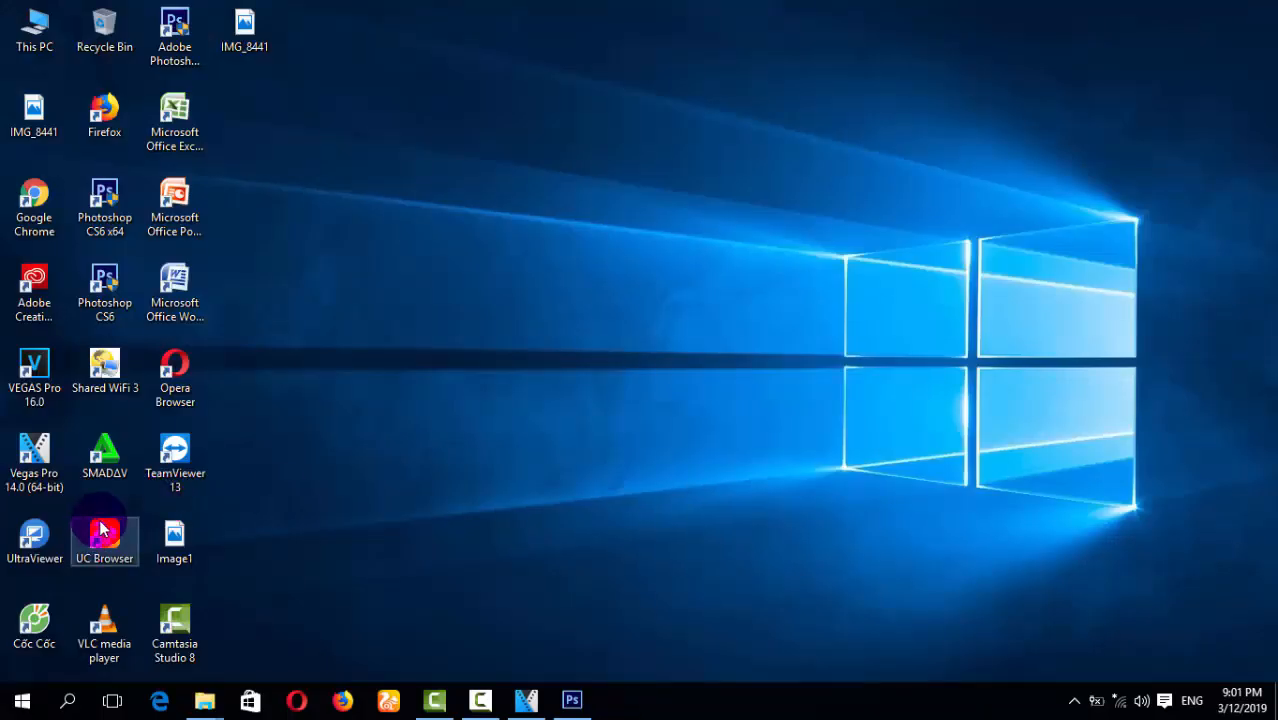
Switch to Photoshop and bring the 5.jpg composite to the front
click(558, 704)
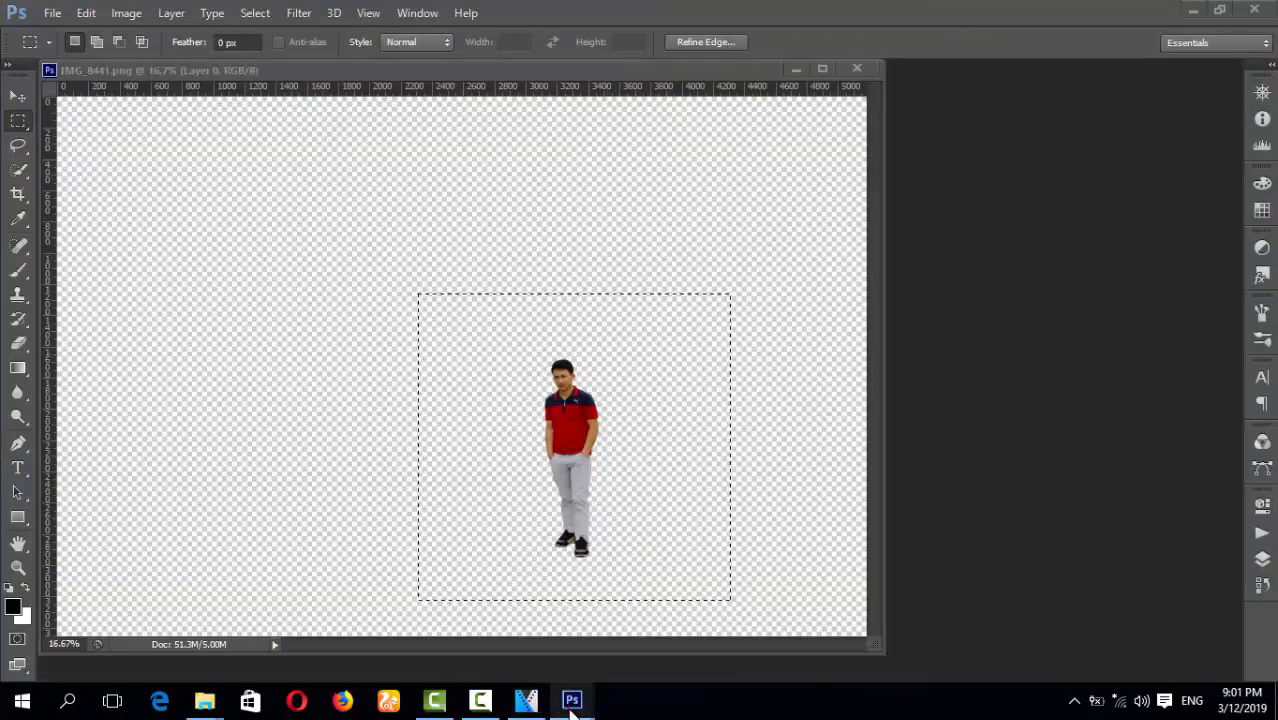
mouse_move(572, 700)
click(660, 630)
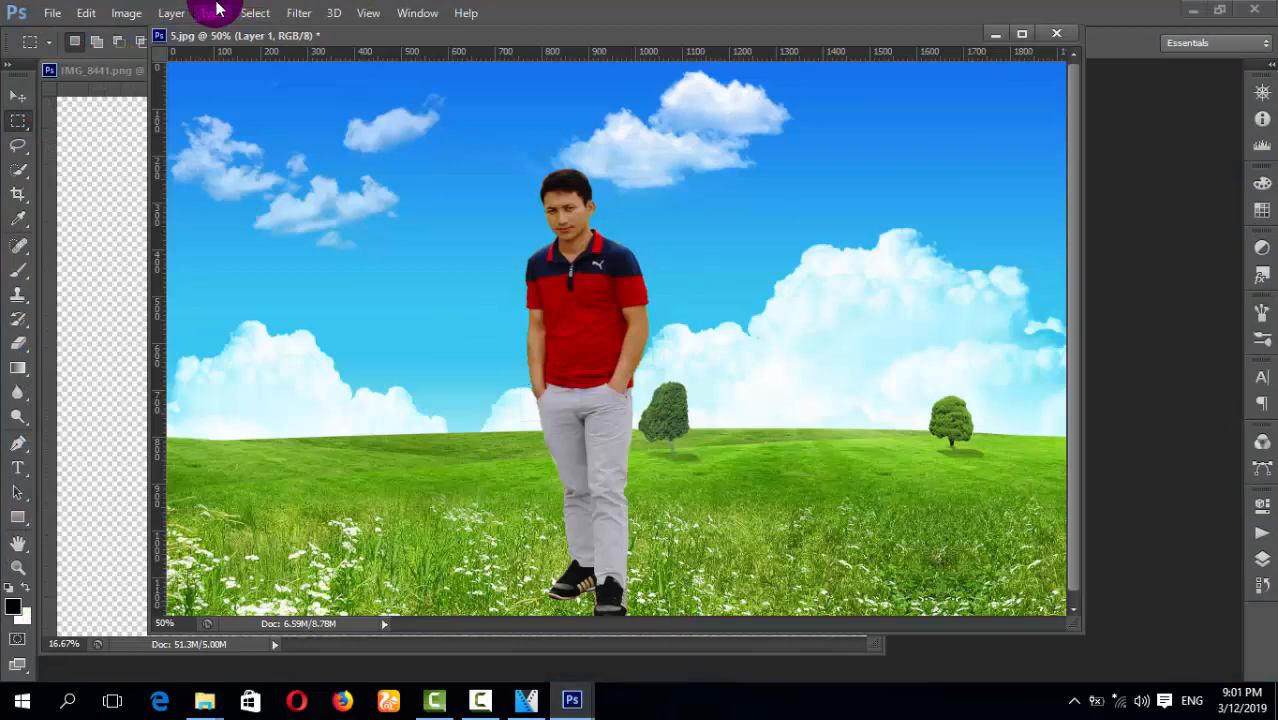
Save the composite to the Desktop as JPEG copy 5.jpg, replacing the existing file with the offered JPEG options, and minimise Photoshop
click(52, 13)
click(70, 183)
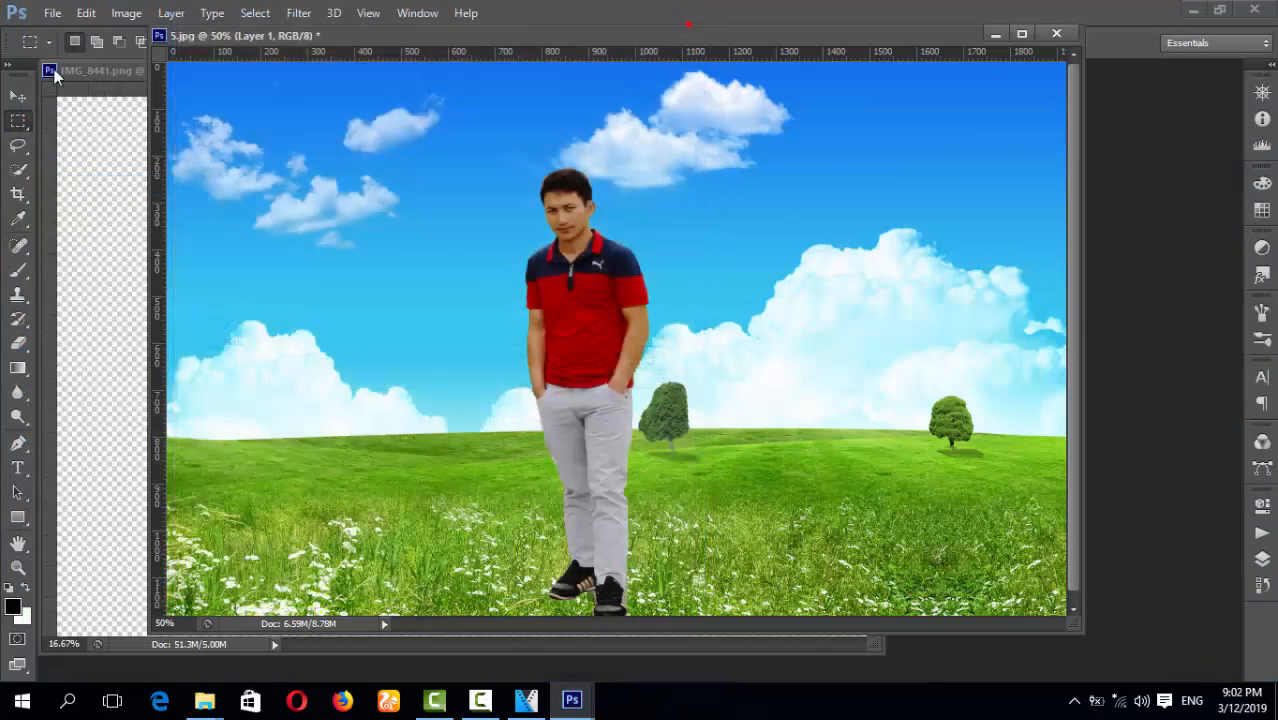
click(52, 13)
click(90, 184)
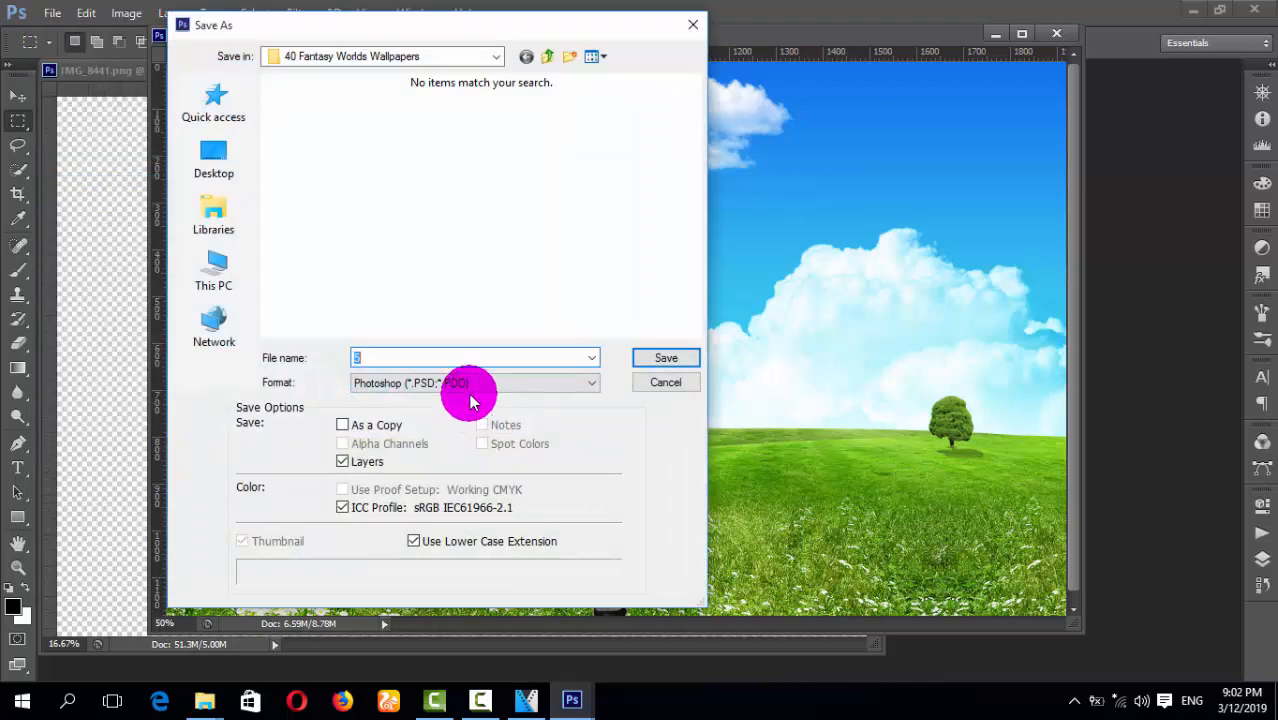
click(471, 385)
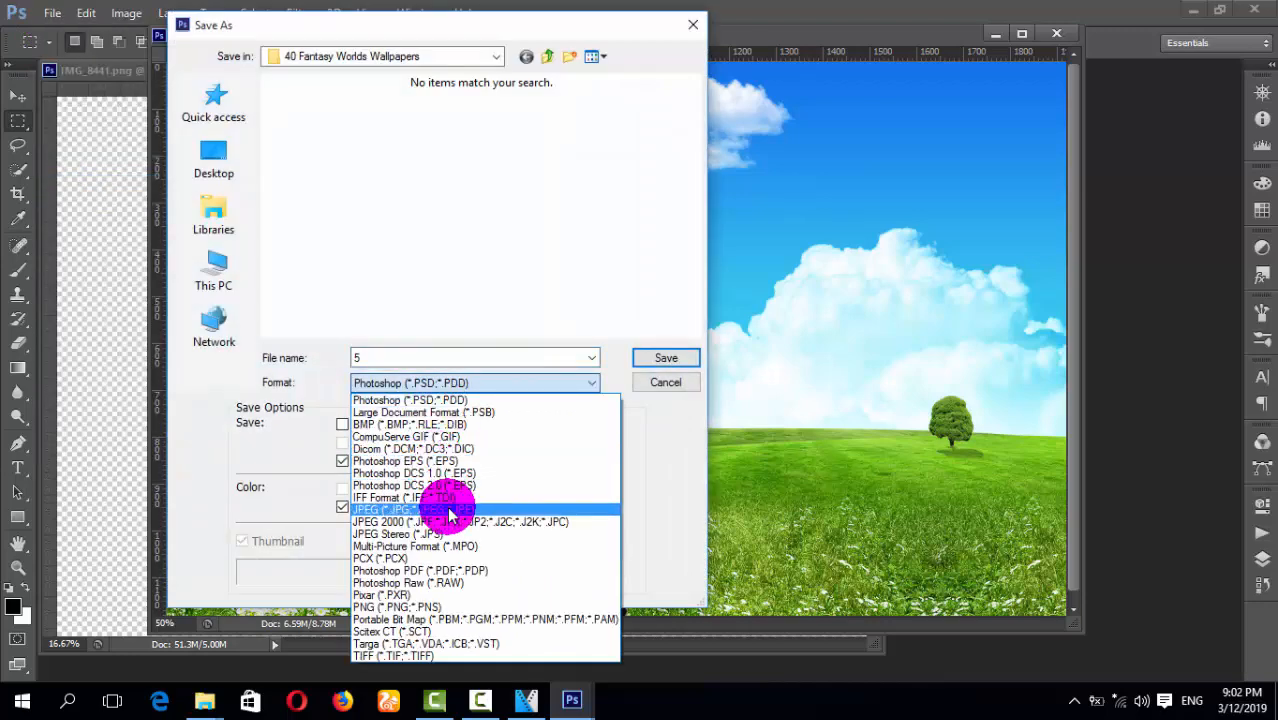
click(448, 509)
click(214, 160)
click(666, 357)
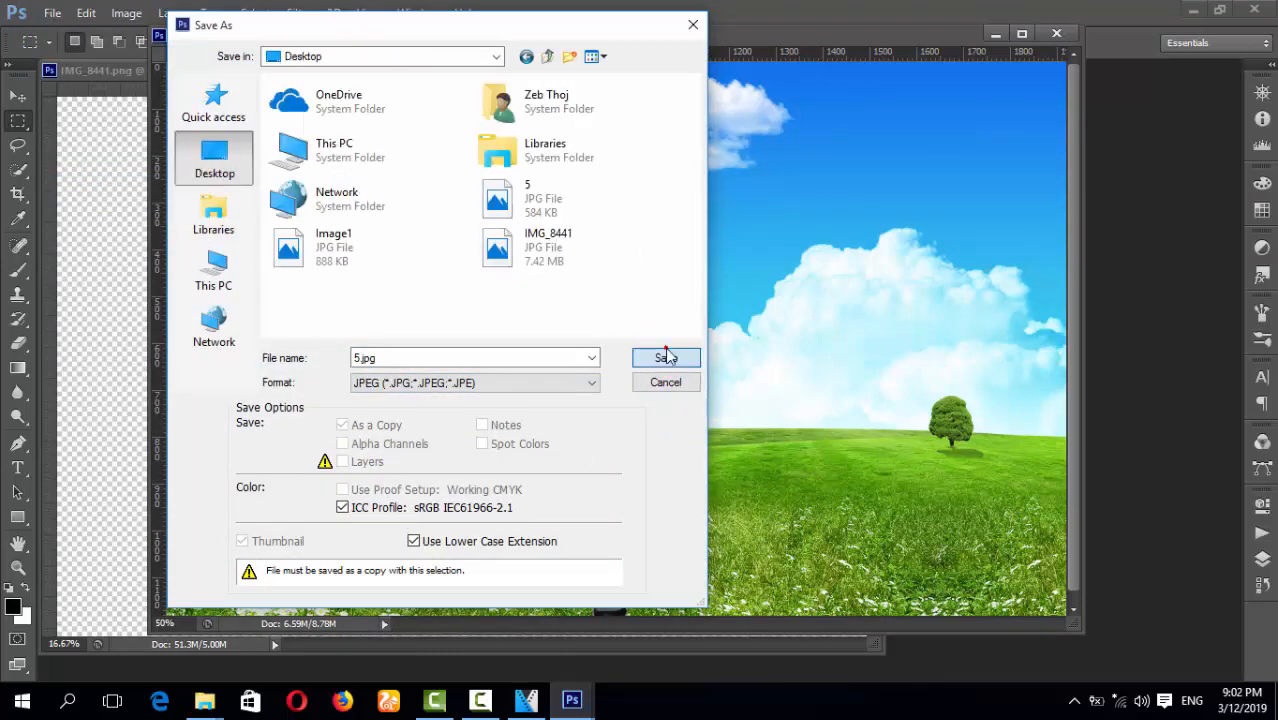
click(580, 277)
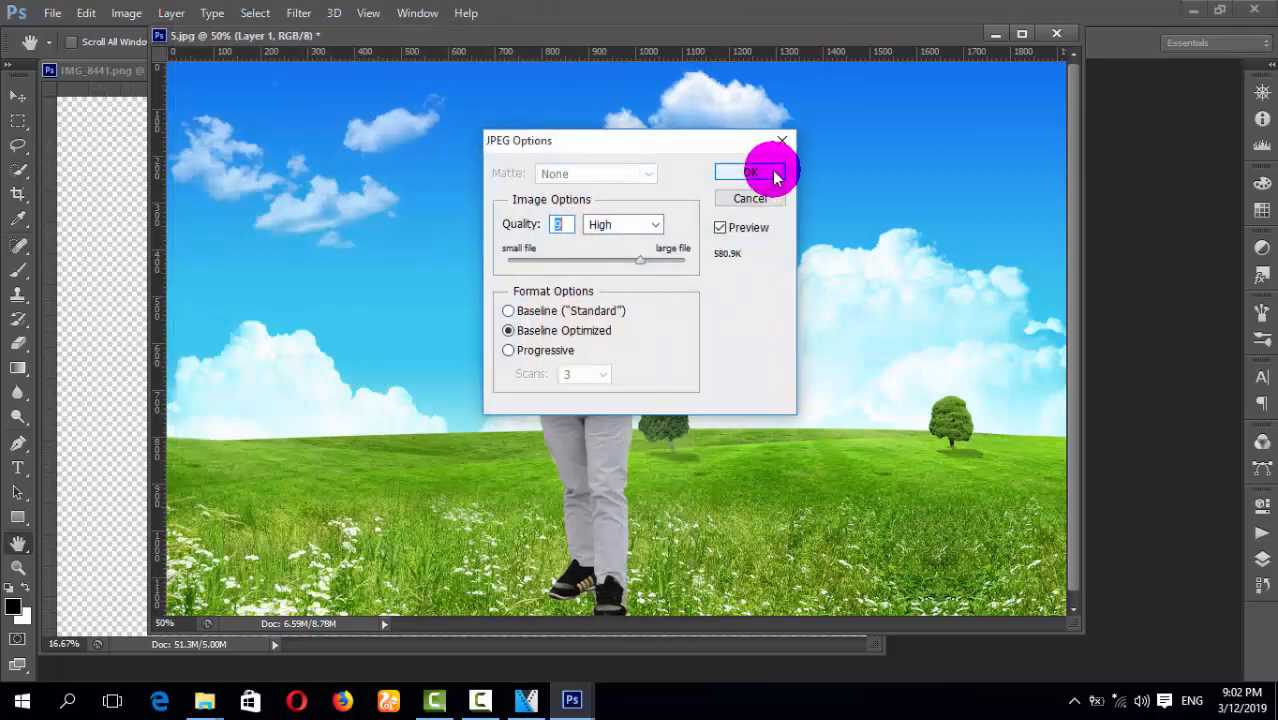
click(752, 173)
click(1056, 33)
click(1193, 10)
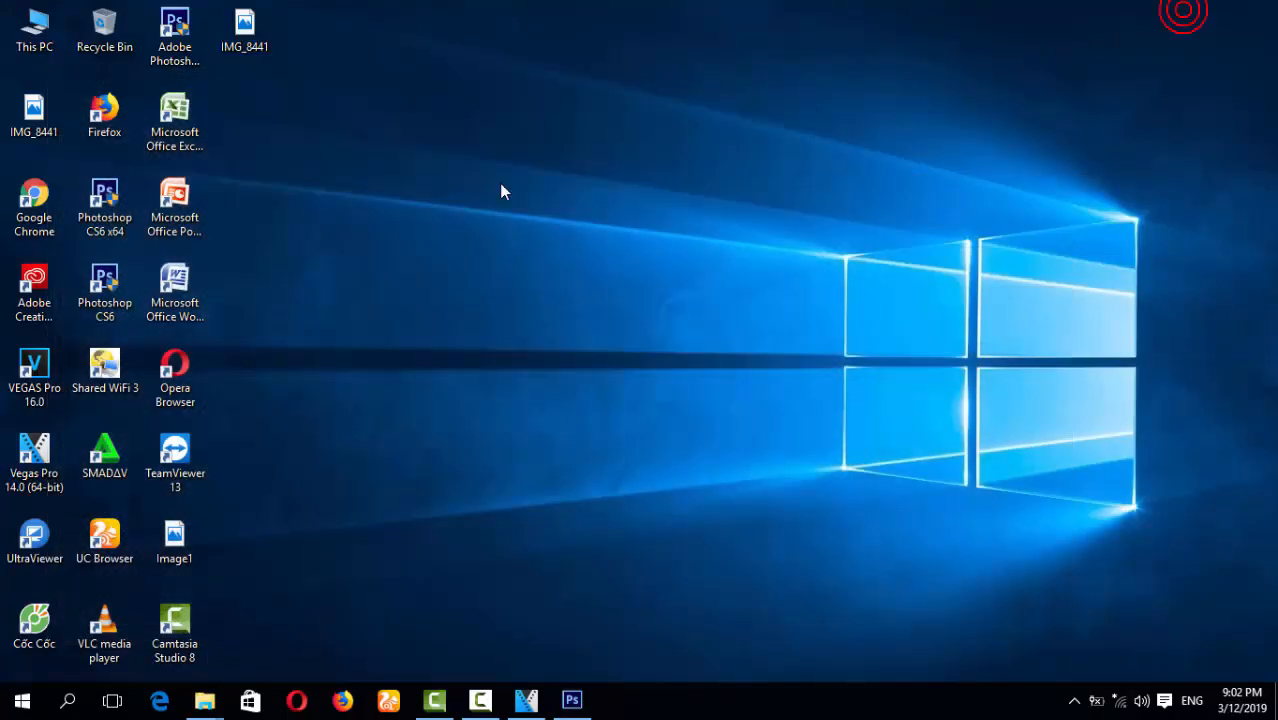
View the cut-out and the original IMG_8441 images from the desktop and refresh the desktop
double_click(45, 106)
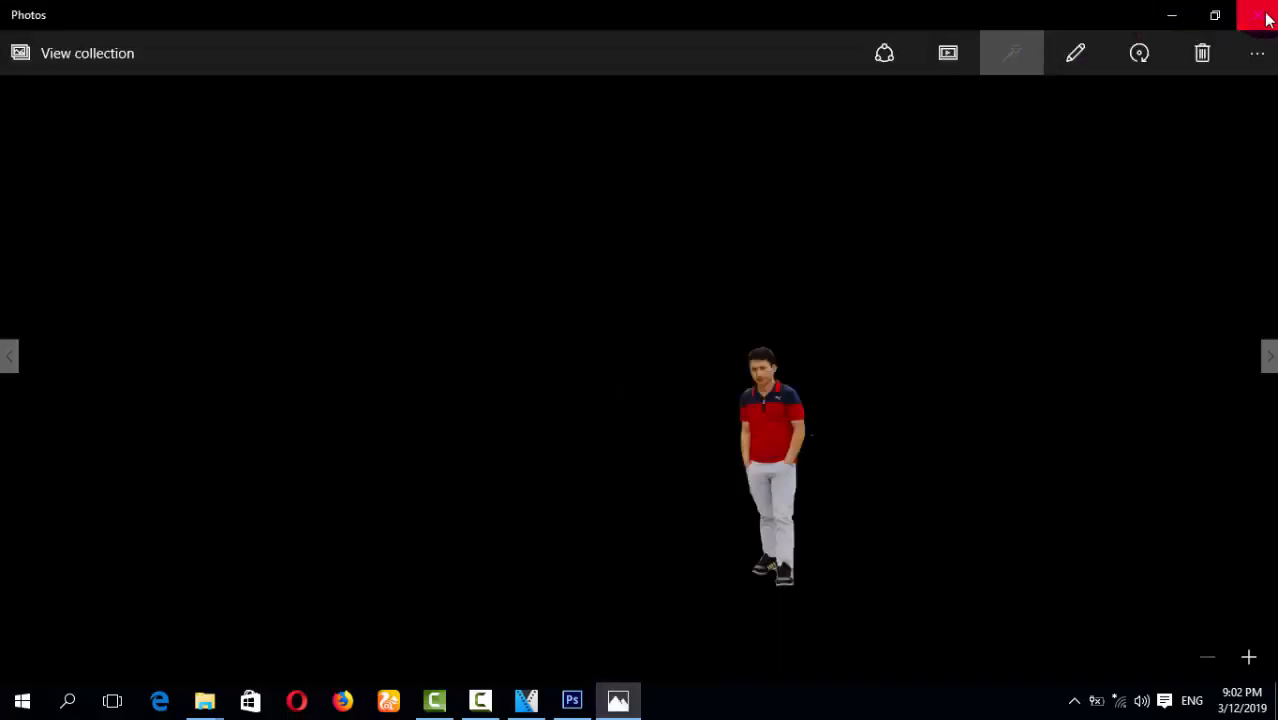
click(1266, 20)
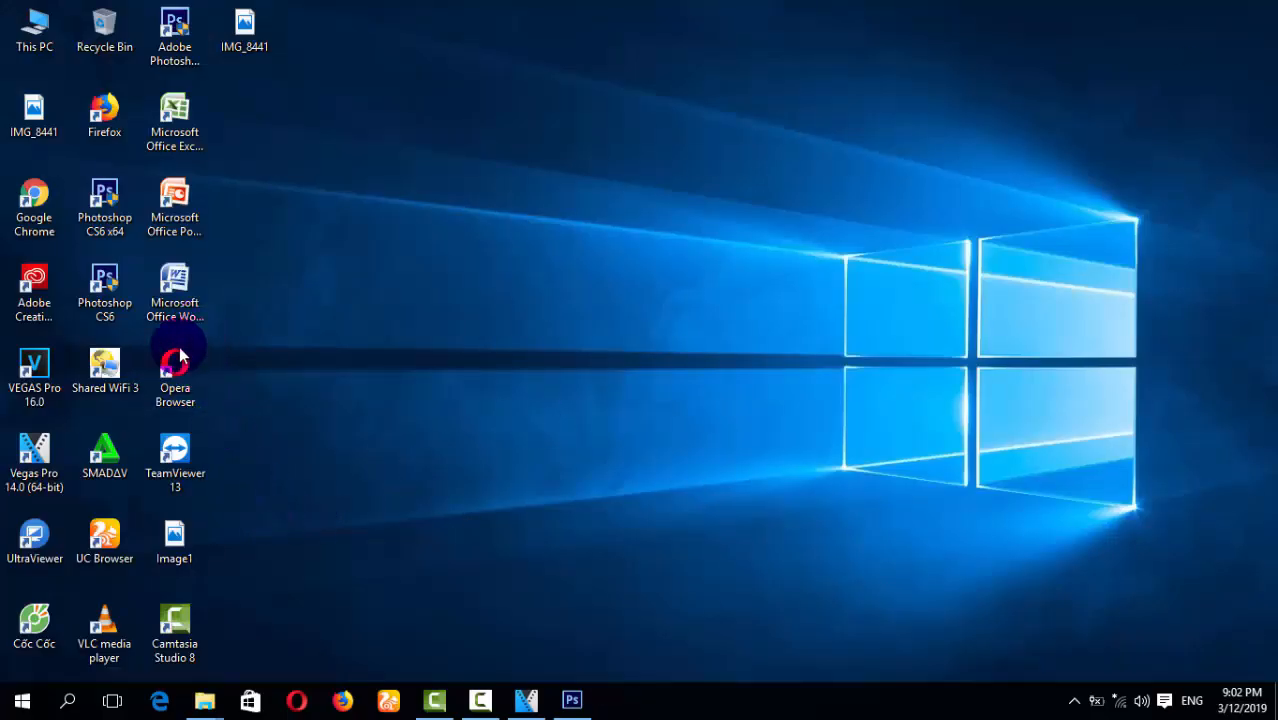
double_click(237, 55)
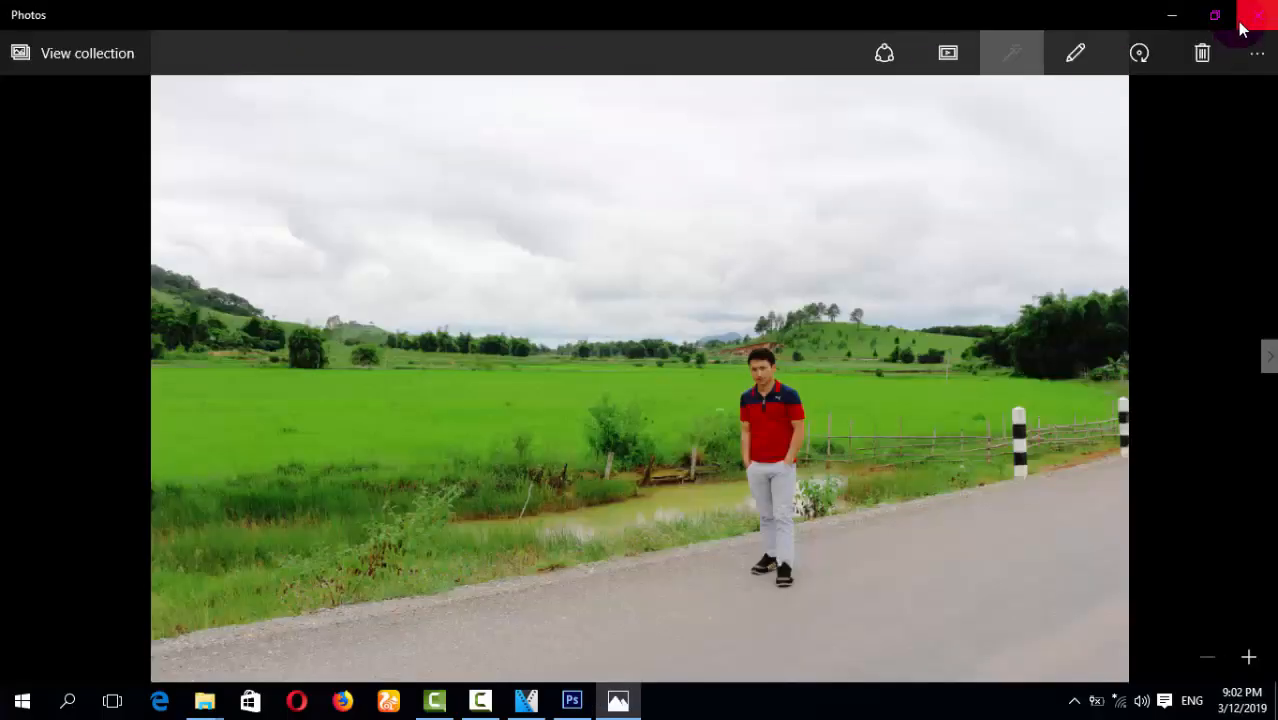
click(1256, 16)
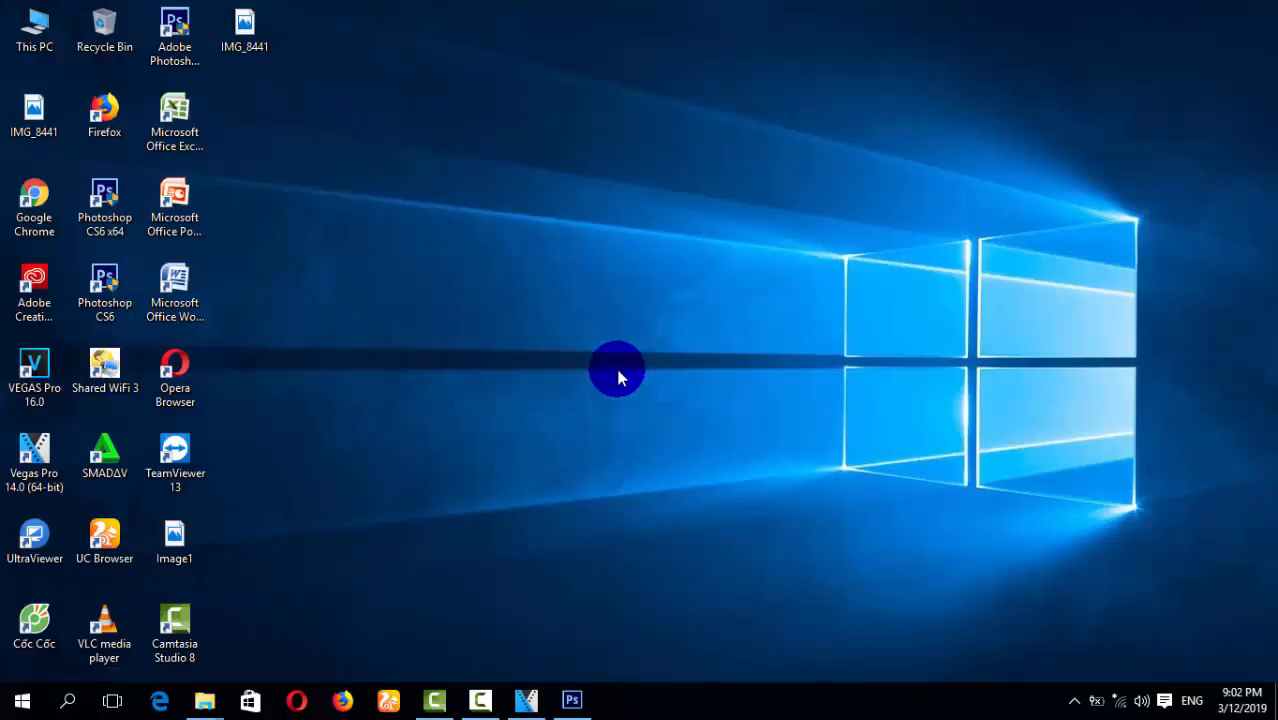
click(172, 290)
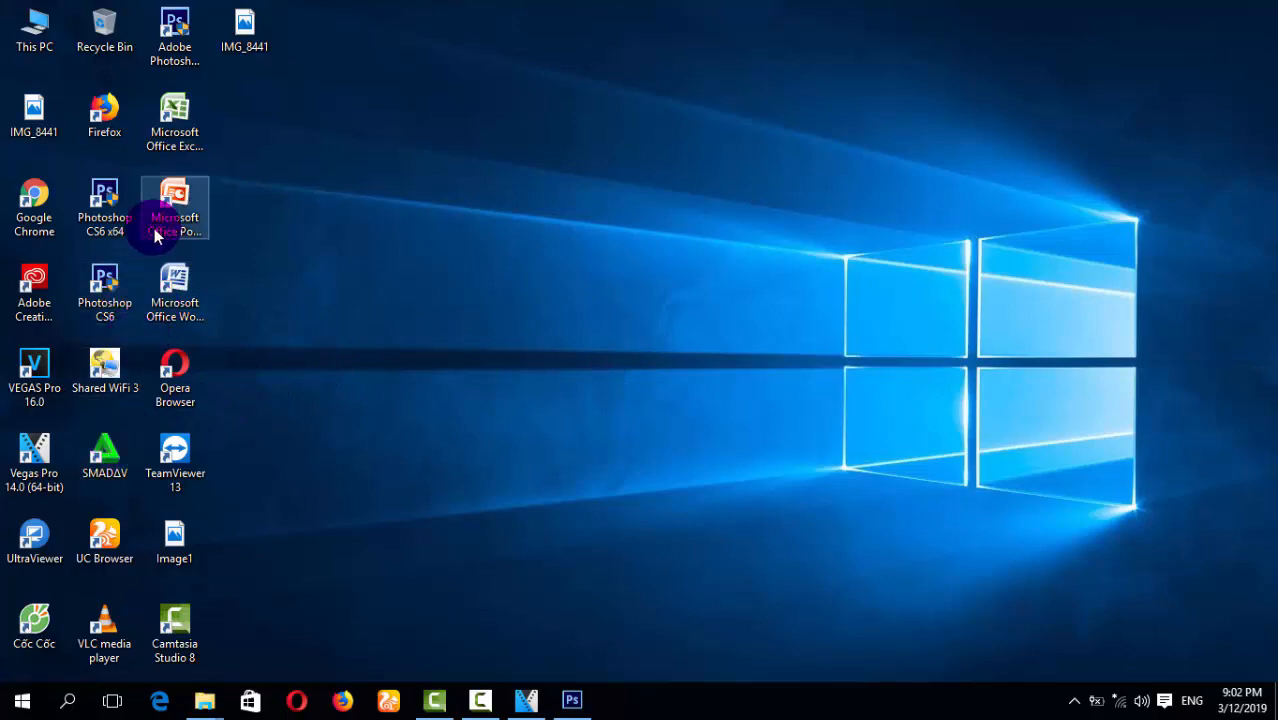
right_click(417, 200)
click(466, 255)
Return to Photoshop and show the 5.jpg composite document again
click(571, 700)
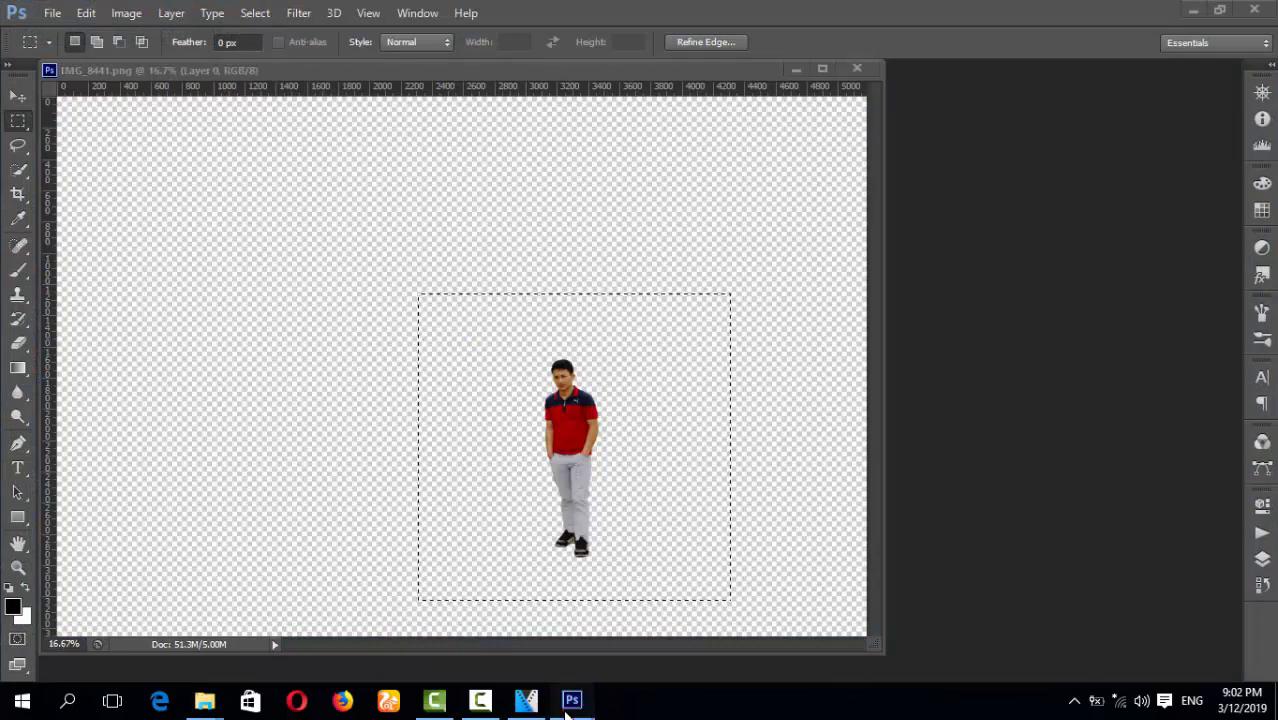
mouse_move(571, 700)
click(728, 645)
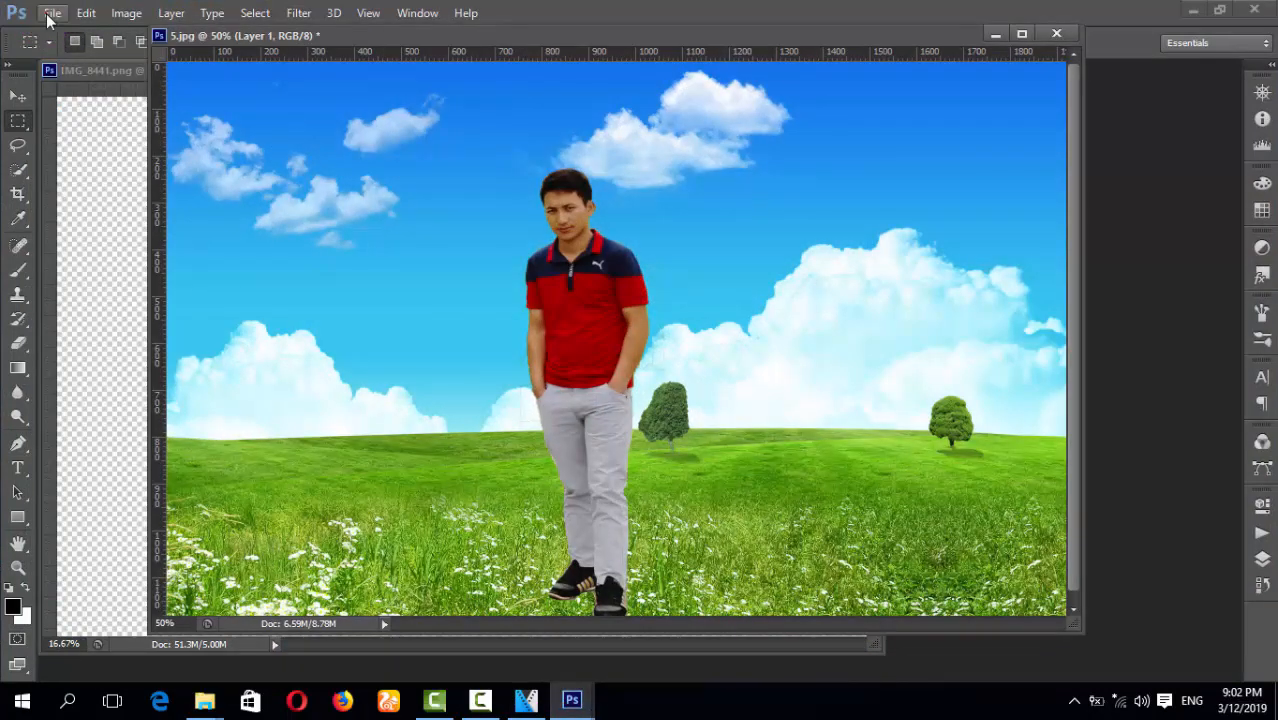
Save the composite to the Desktop as a JPEG copy named wwwwwwwwwwwwww.jpg, accept the JPEG options and minimise Photoshop
click(50, 14)
click(116, 186)
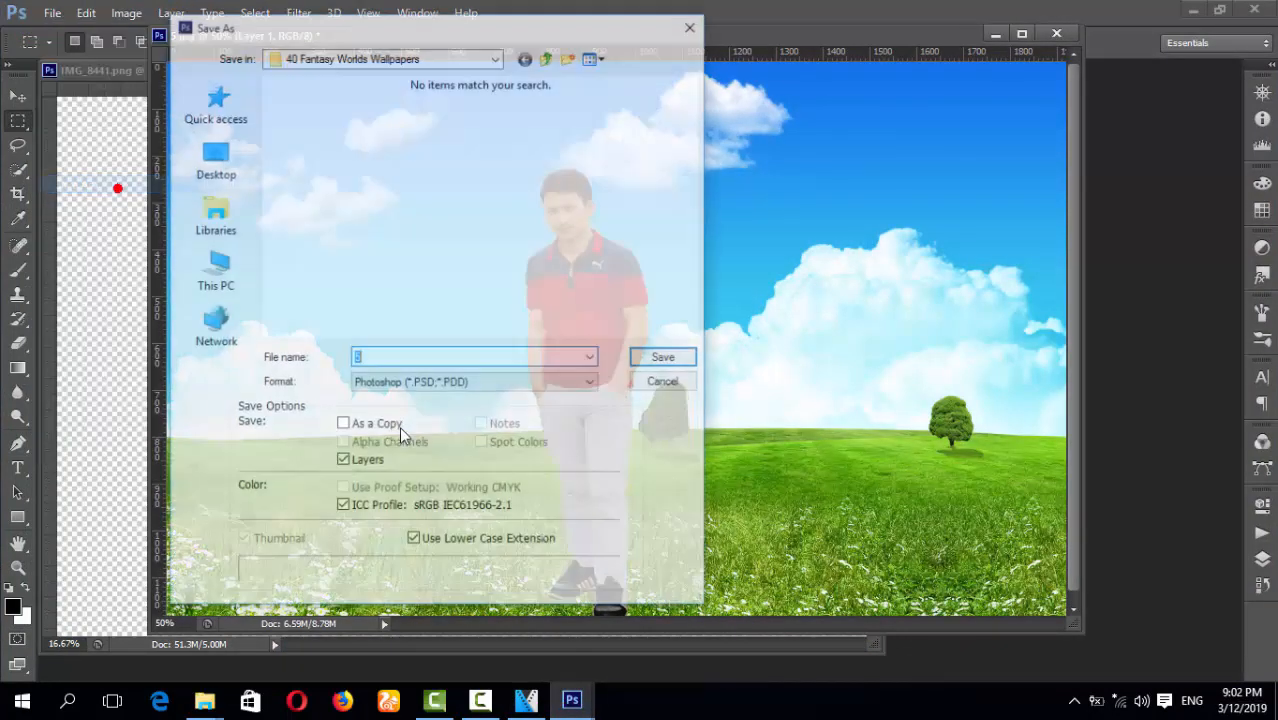
click(456, 384)
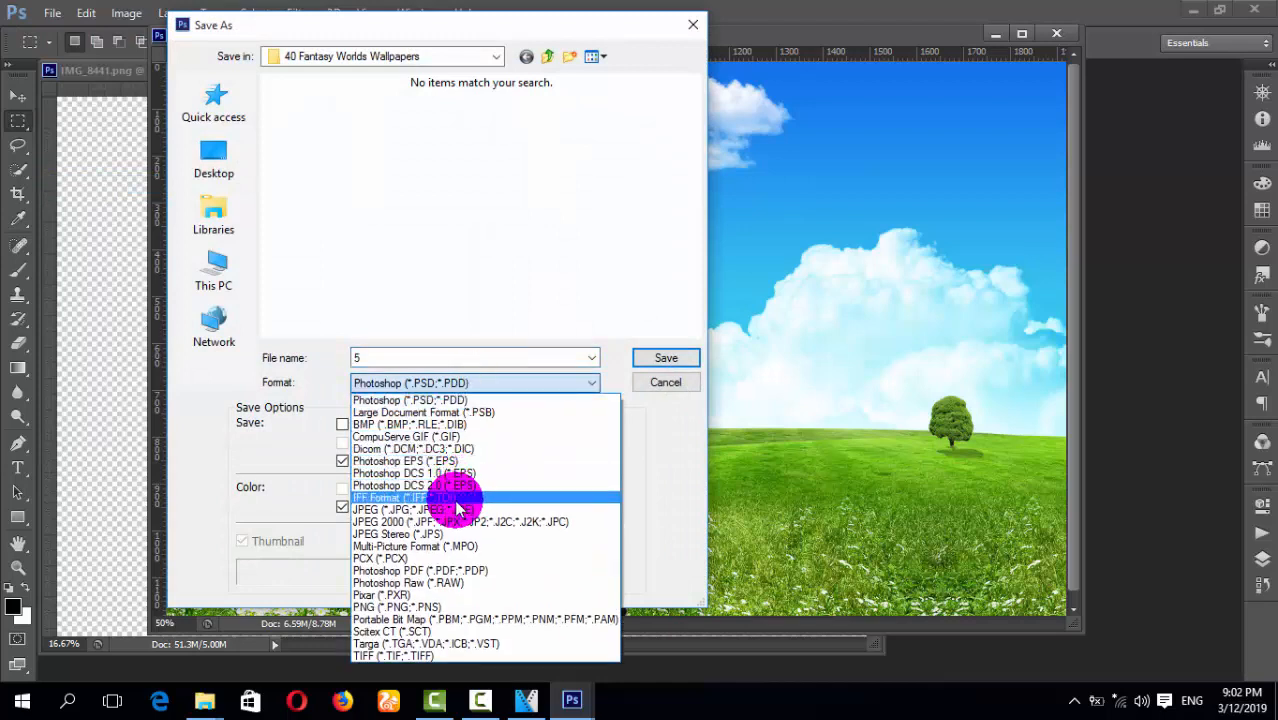
click(453, 509)
click(452, 356)
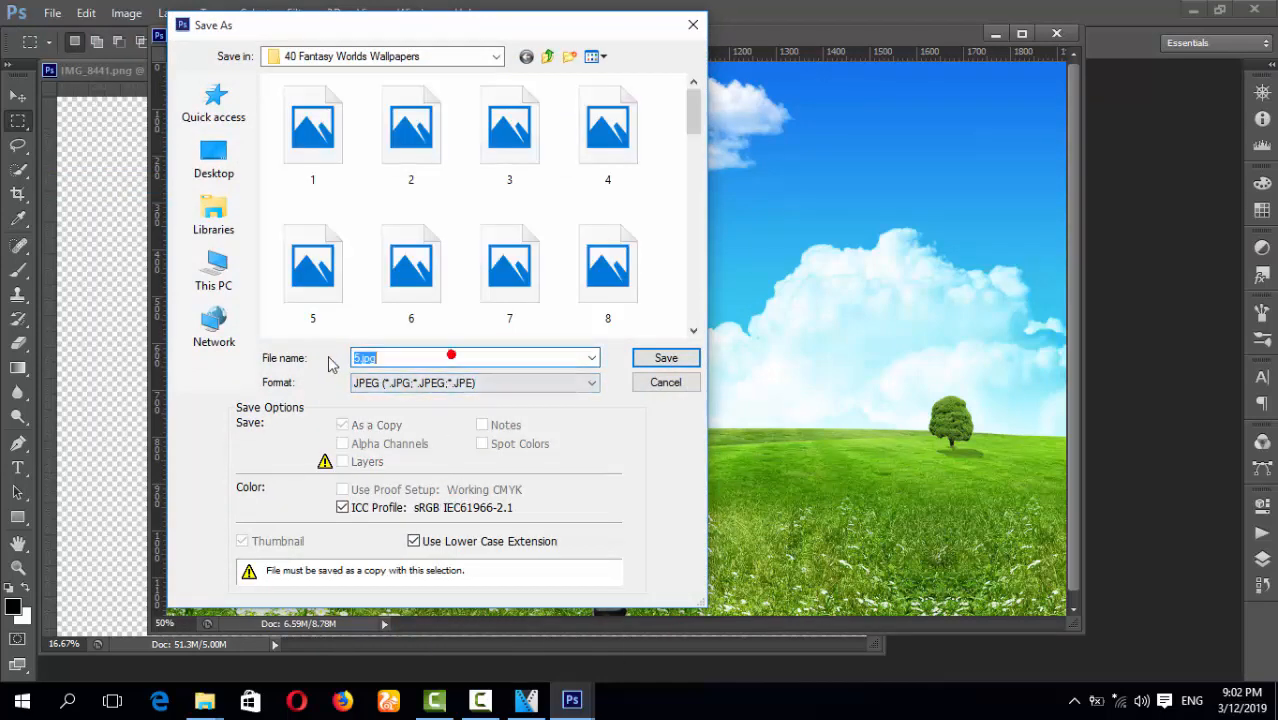
text(wwwwwwwwwww)
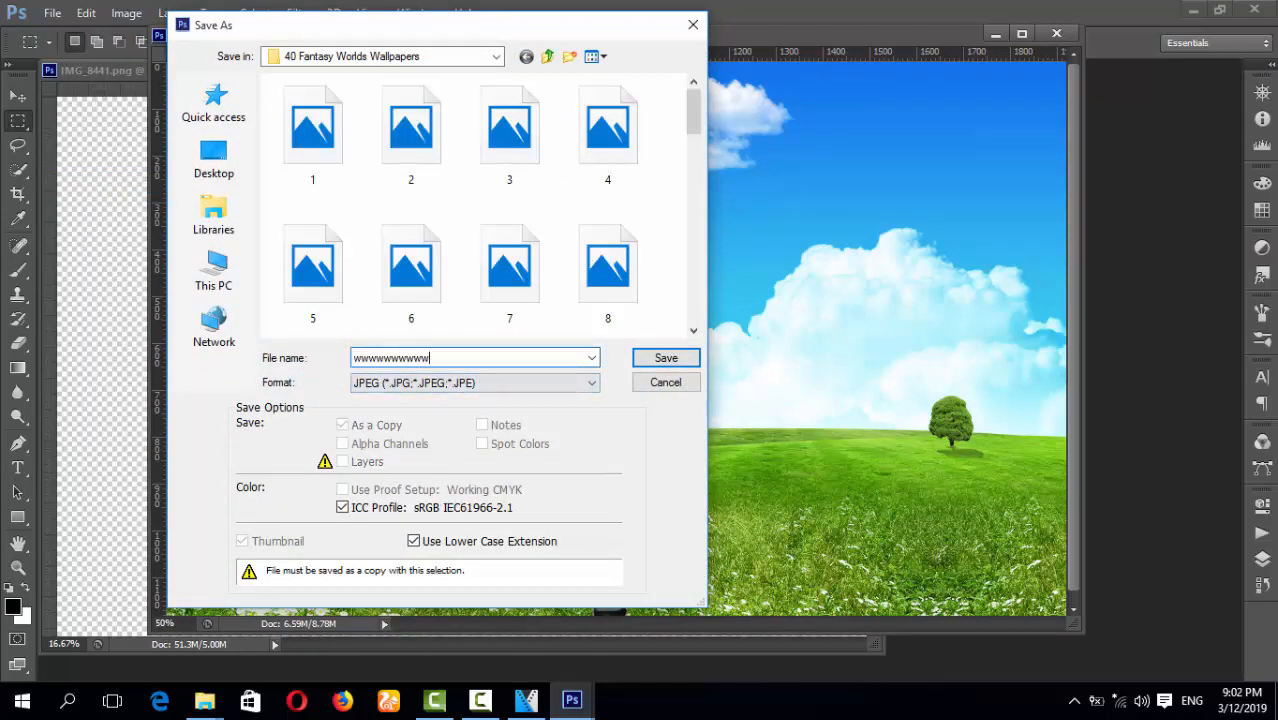
text(www)
click(240, 165)
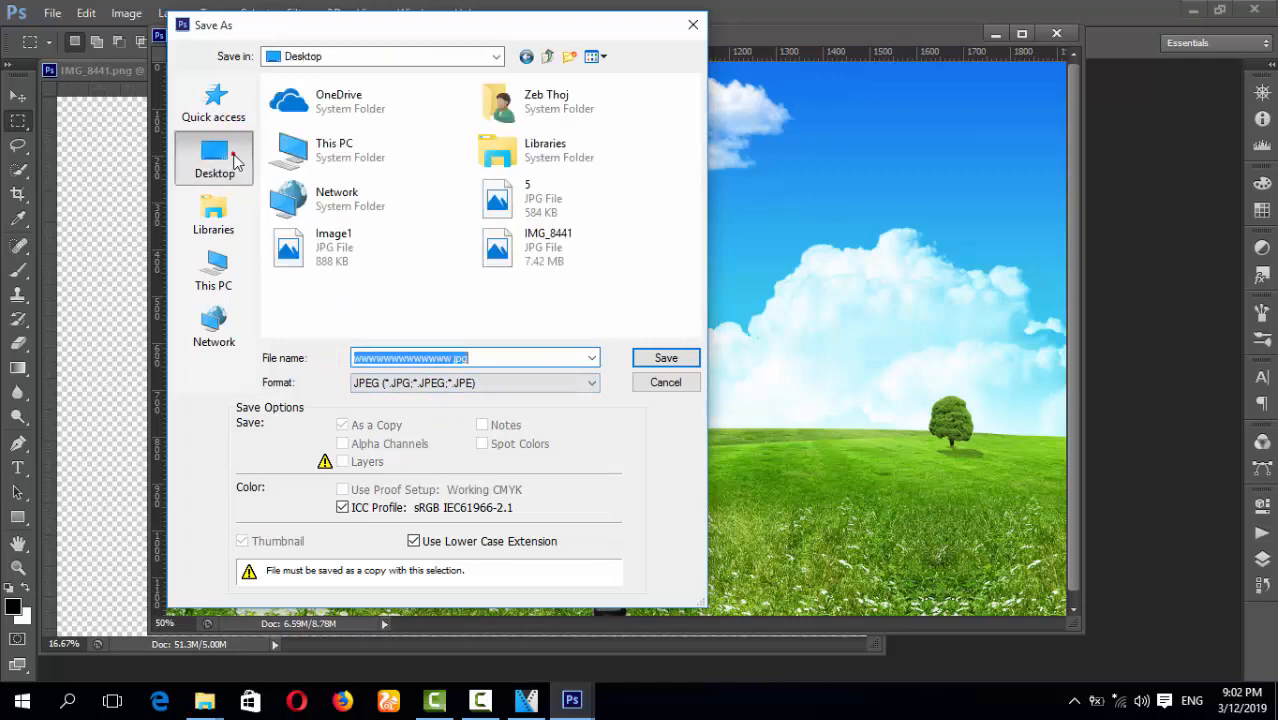
click(660, 359)
click(740, 170)
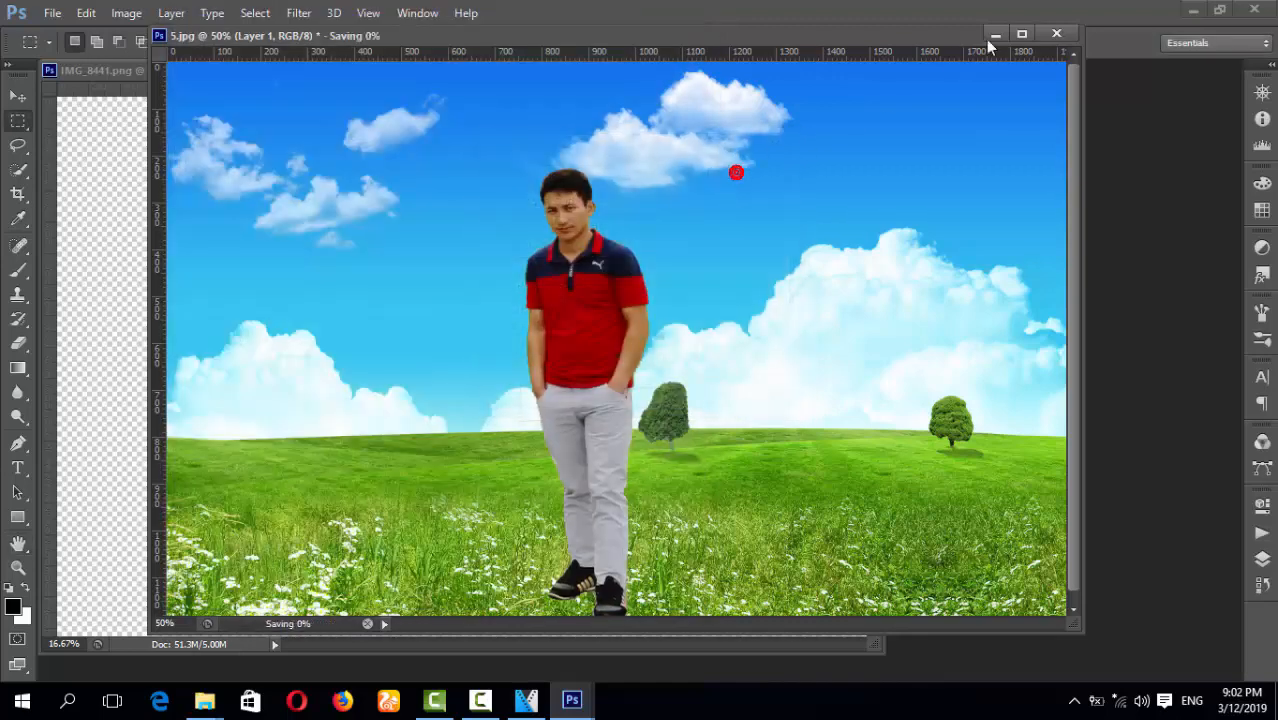
click(1190, 9)
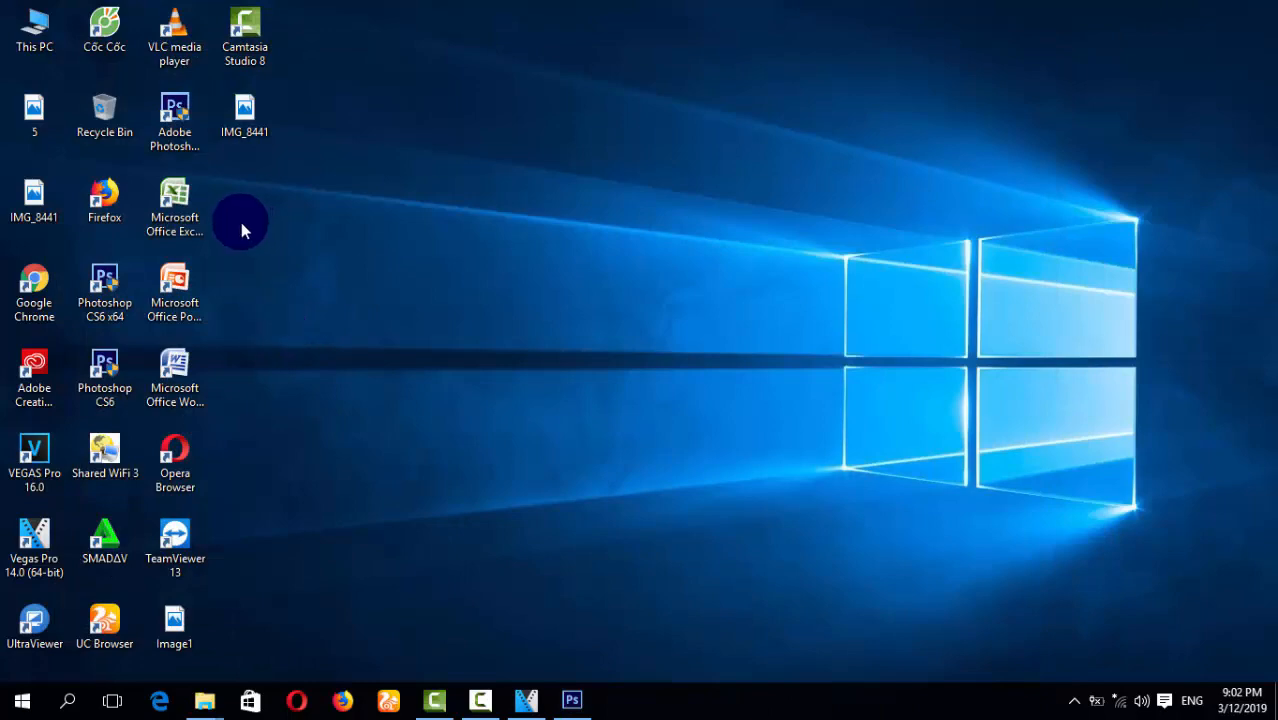
Open the saved image 5 from the desktop to check the composite, and close the viewer
double_click(33, 123)
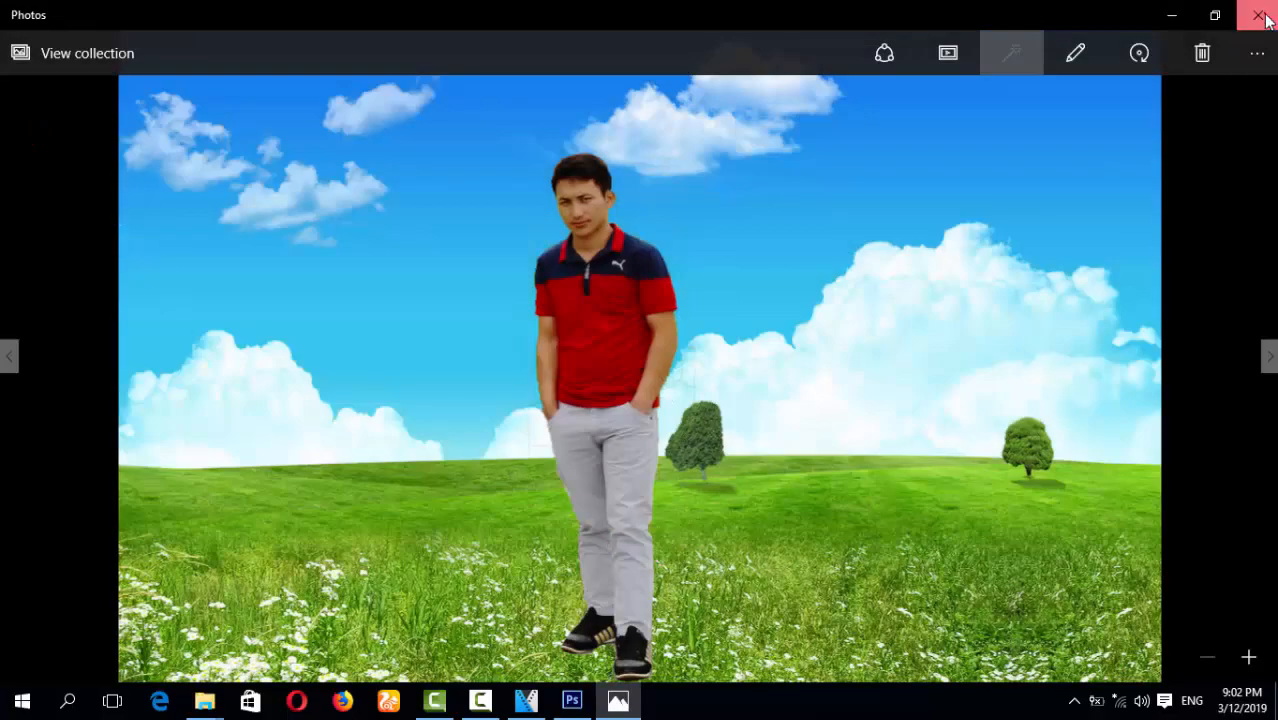
click(1258, 15)
double_click(33, 118)
click(204, 265)
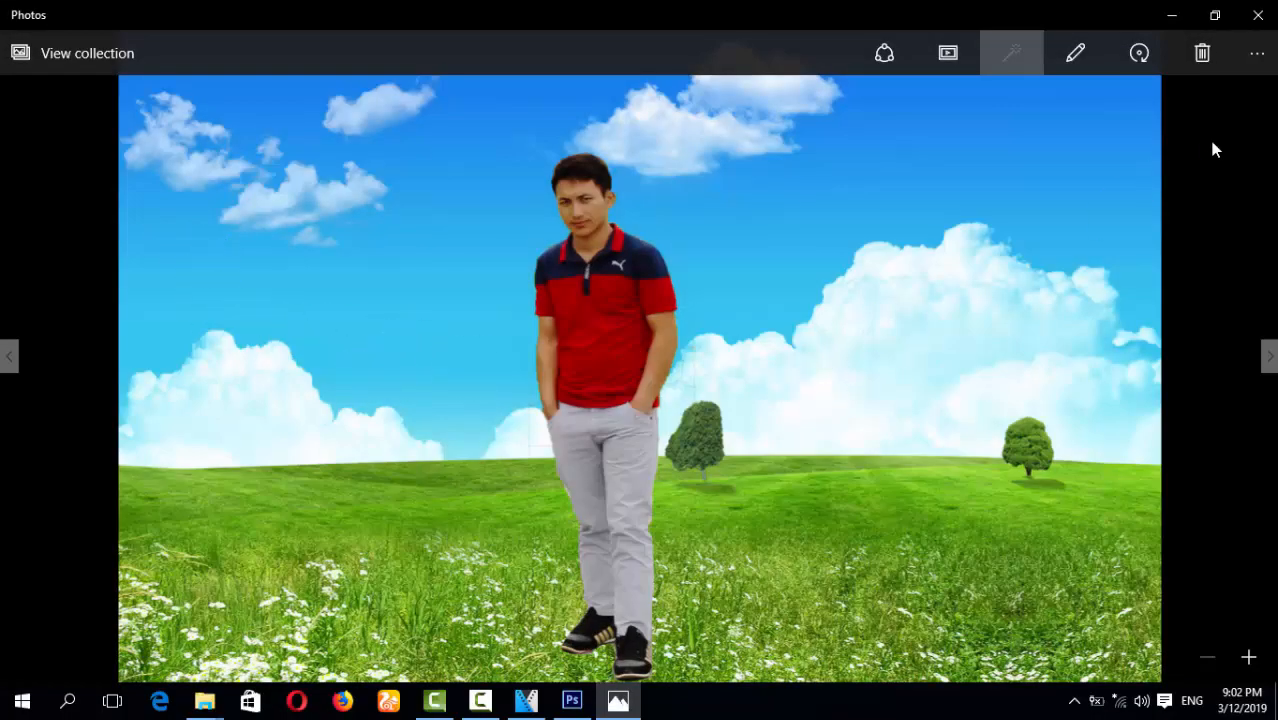
click(1256, 16)
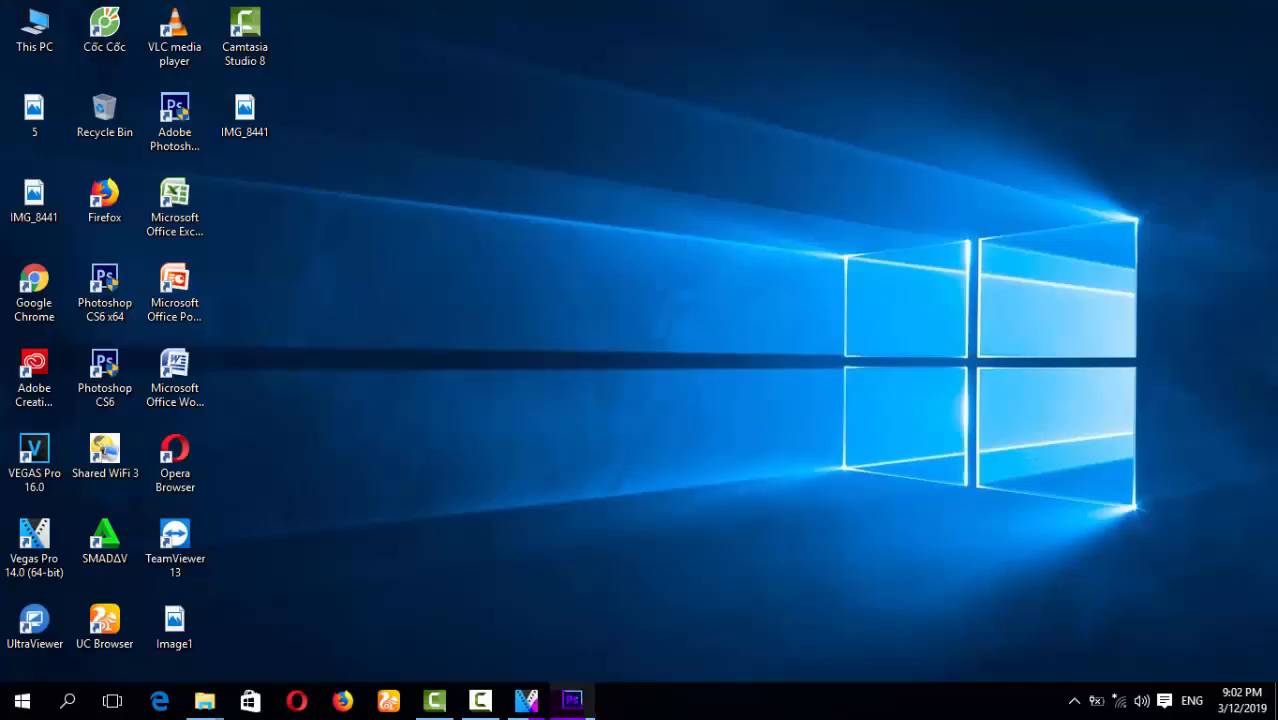
Minimise the 5.jpg document and the Photoshop window, and refresh the desktop
click(571, 700)
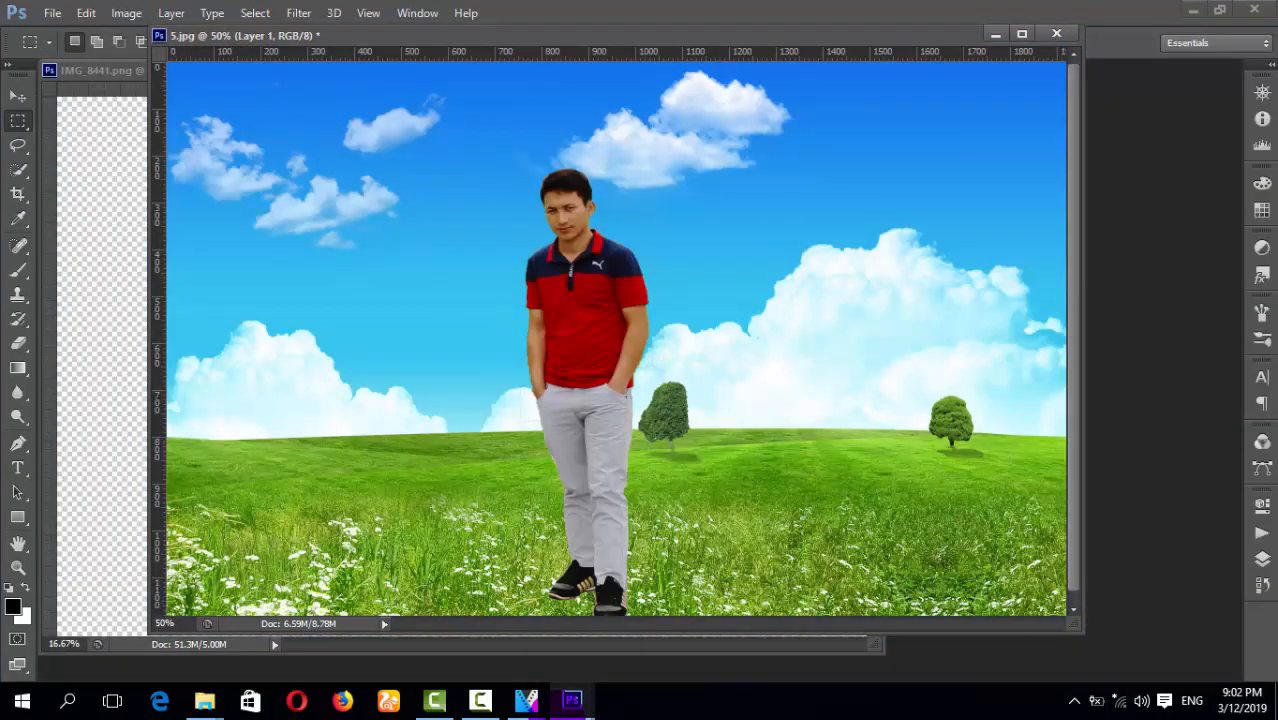
click(995, 32)
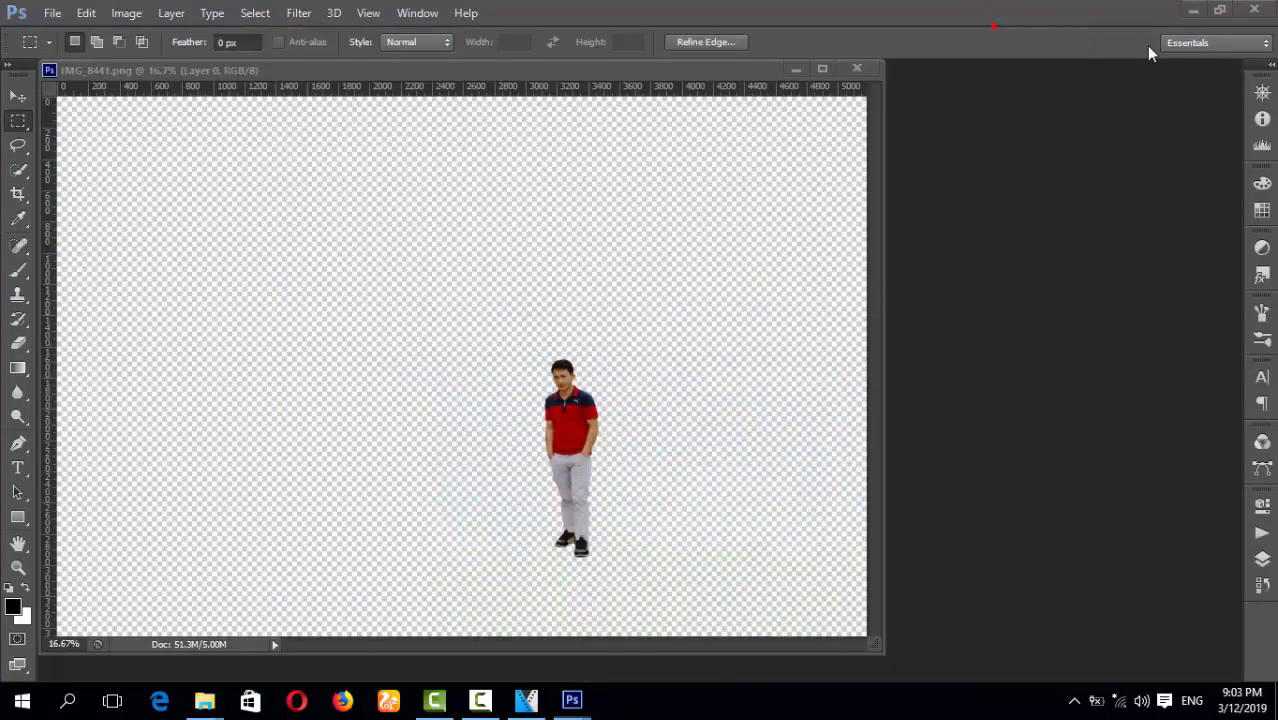
click(1193, 10)
right_click(827, 157)
click(846, 208)
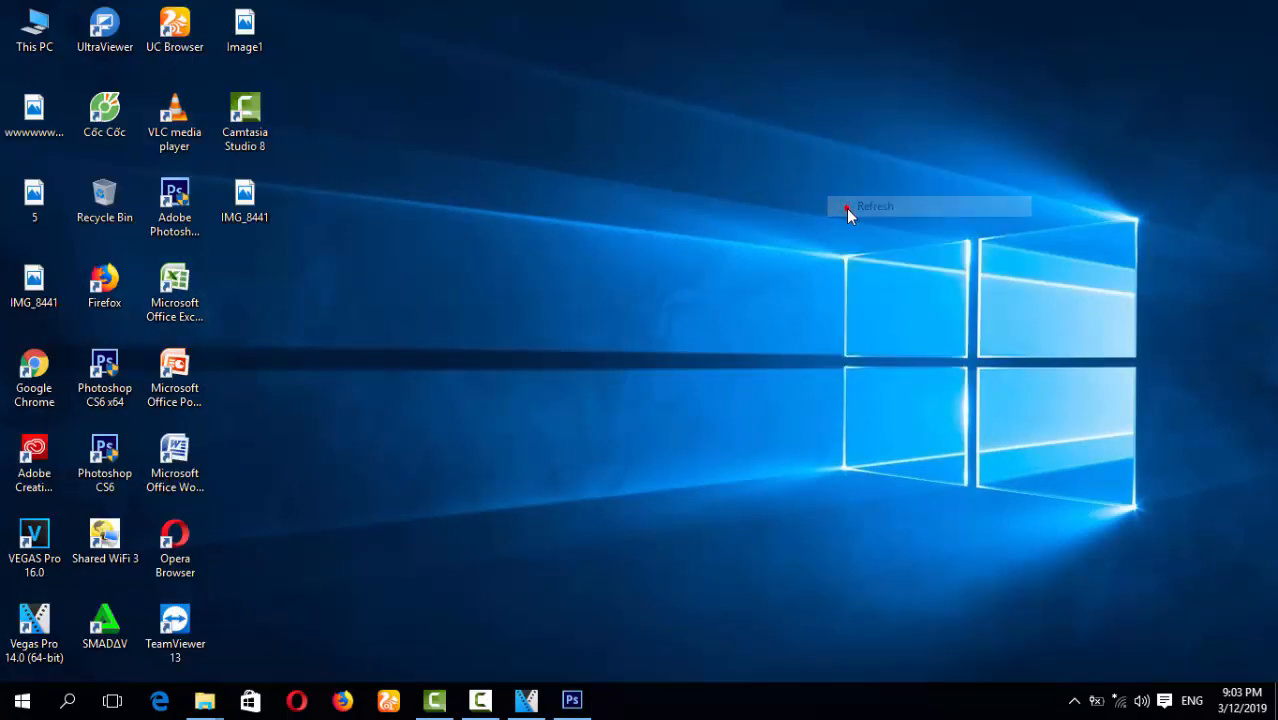
right_click(615, 215)
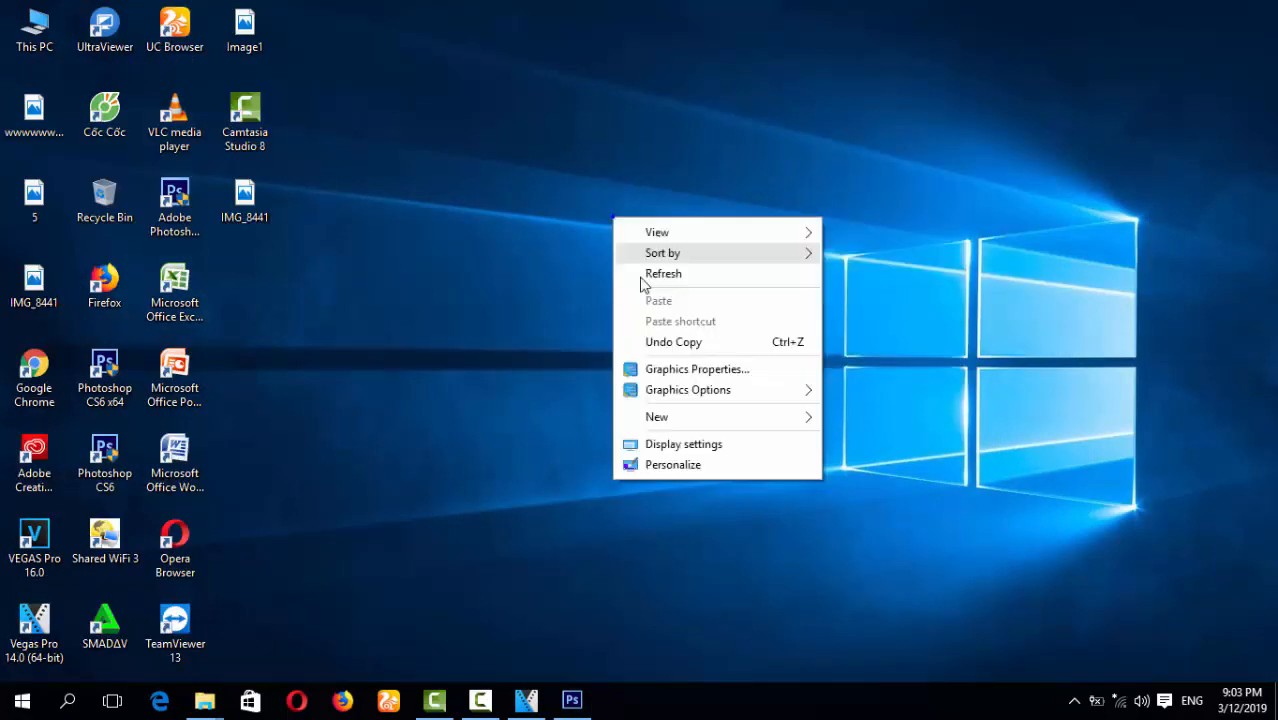
click(655, 272)
right_click(613, 186)
click(624, 243)
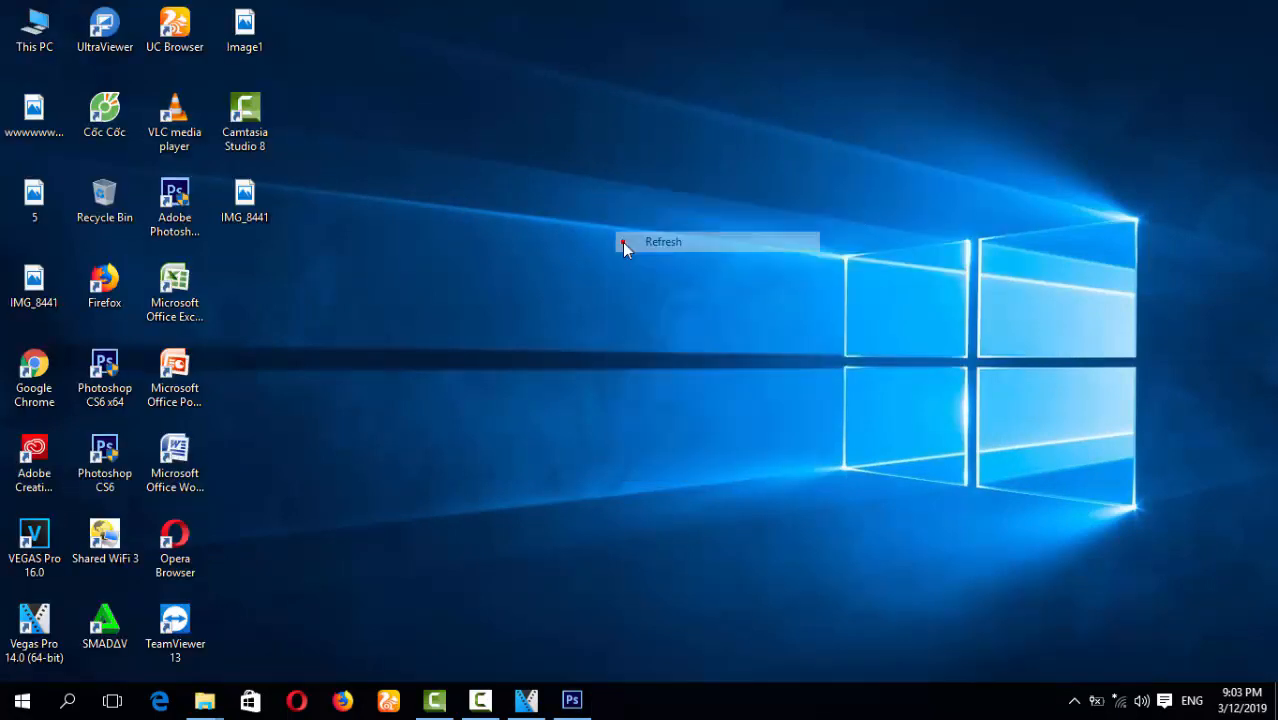
right_click(623, 248)
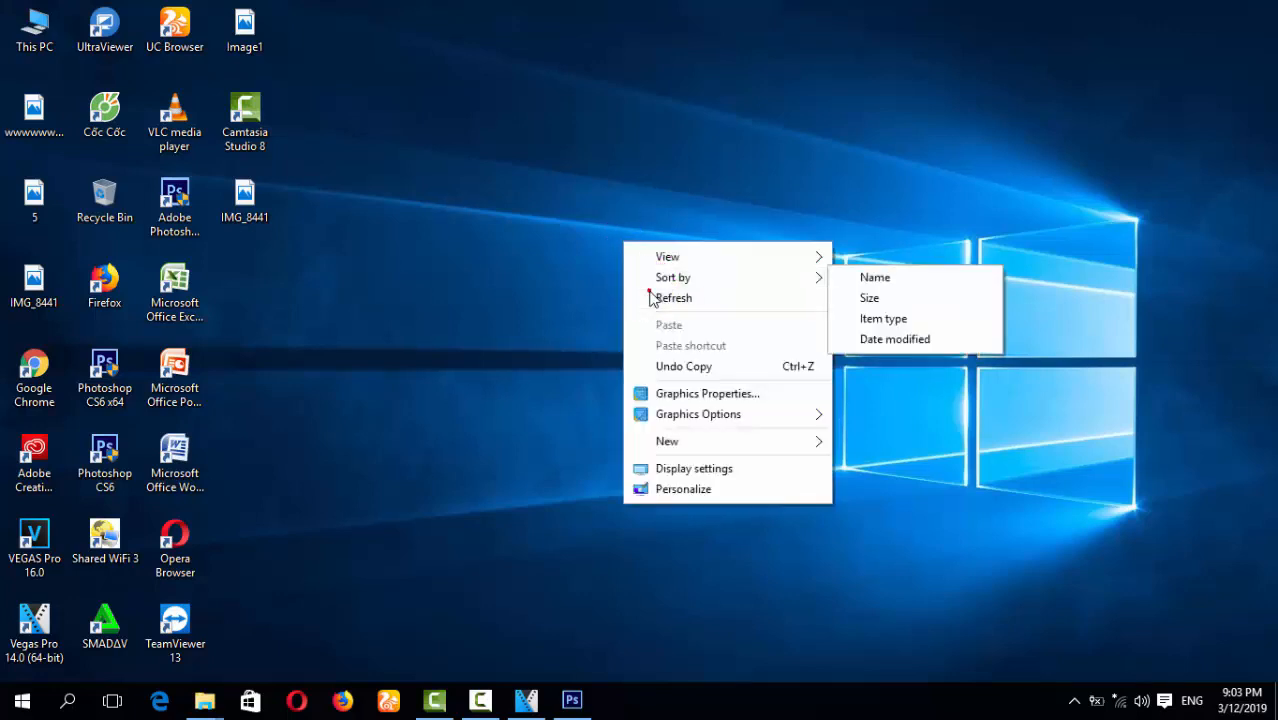
click(593, 448)
right_click(515, 296)
click(537, 355)
click(556, 570)
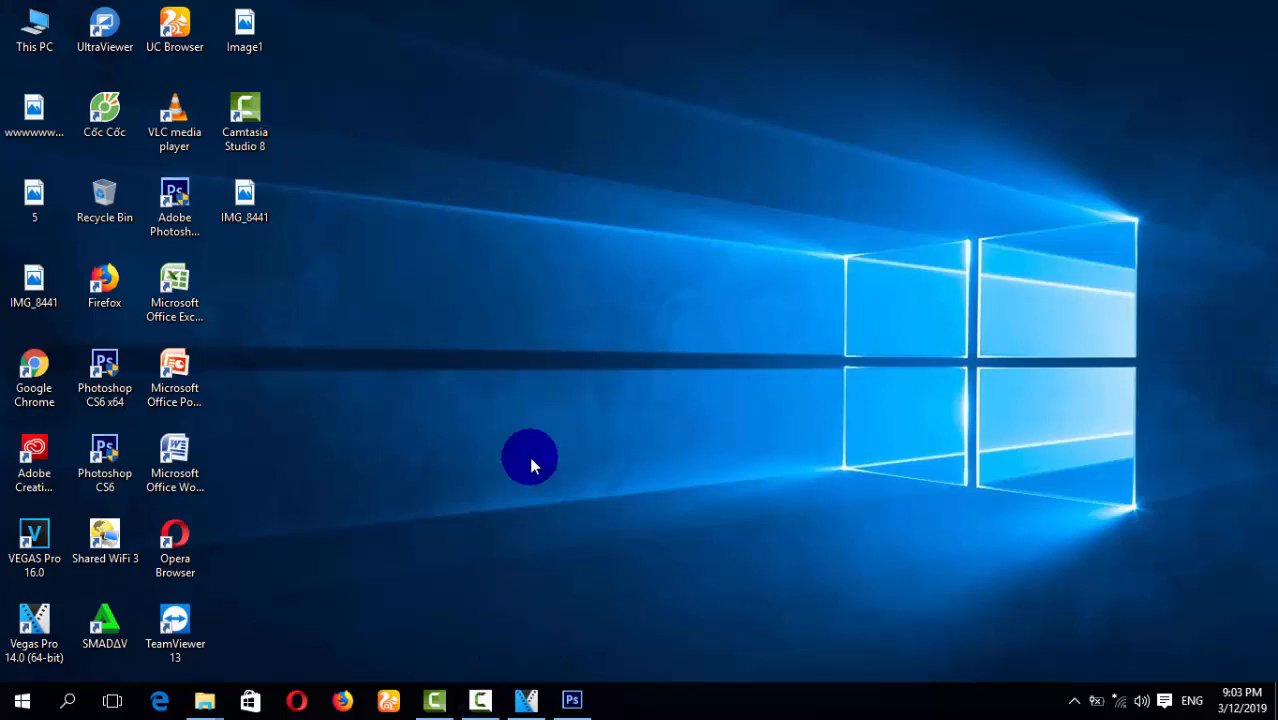
right_click(534, 408)
click(566, 463)
right_click(517, 378)
click(543, 433)
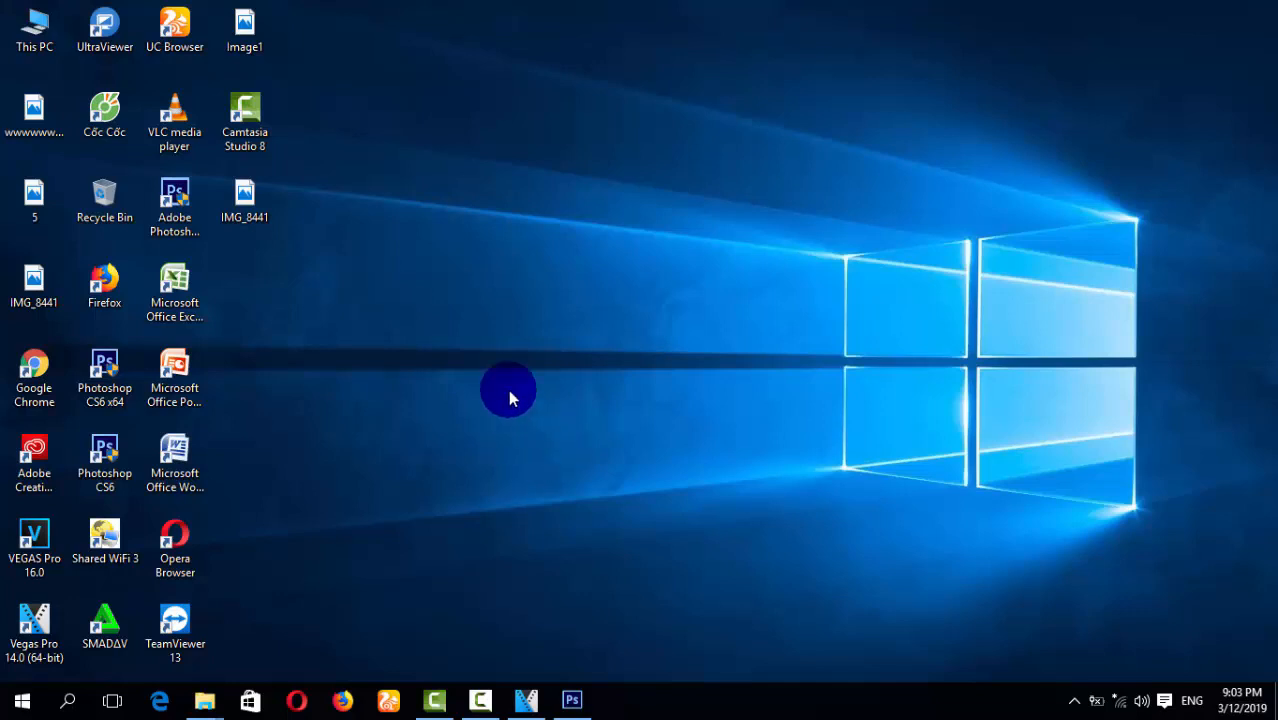
right_click(495, 301)
click(519, 355)
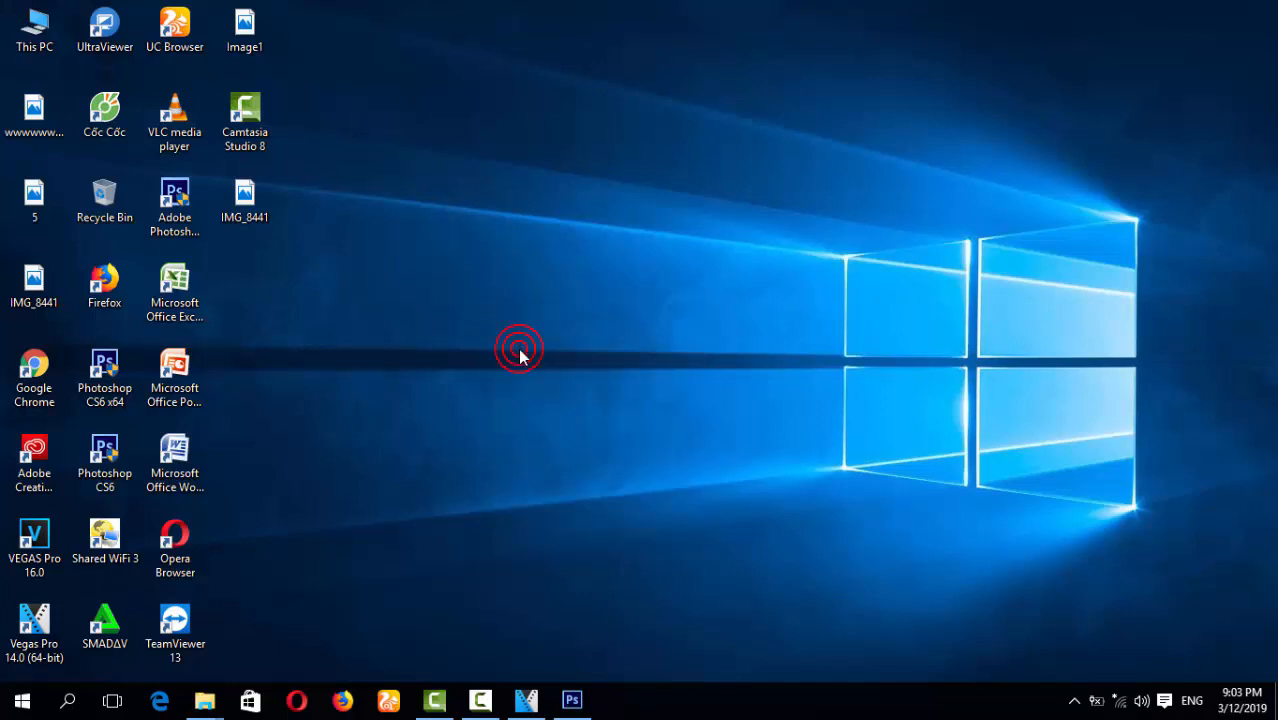
right_click(505, 358)
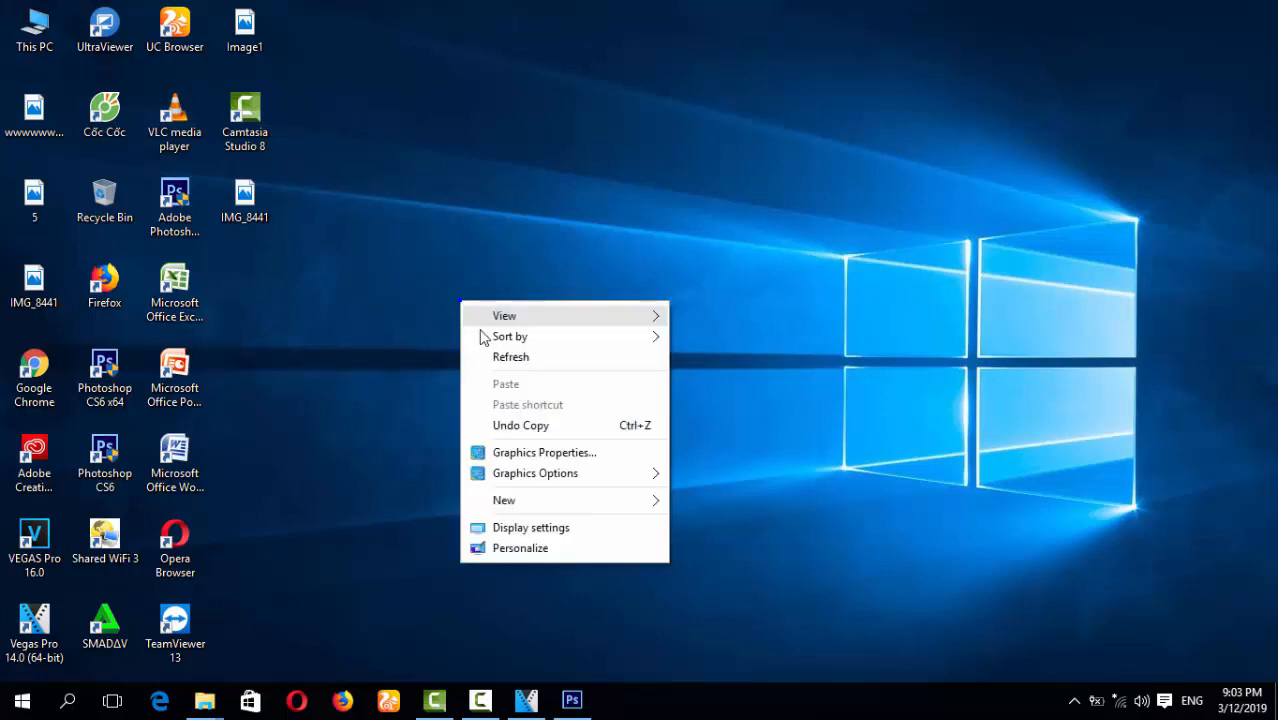
click(502, 360)
right_click(477, 277)
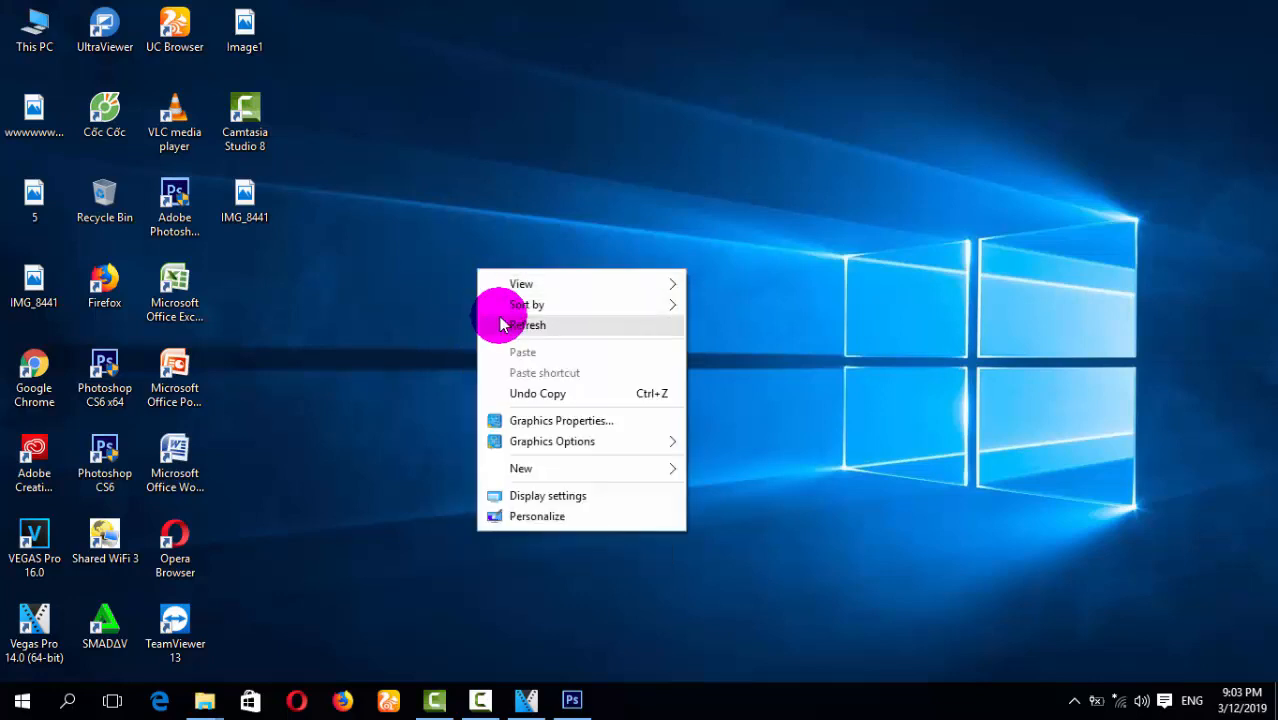
click(499, 322)
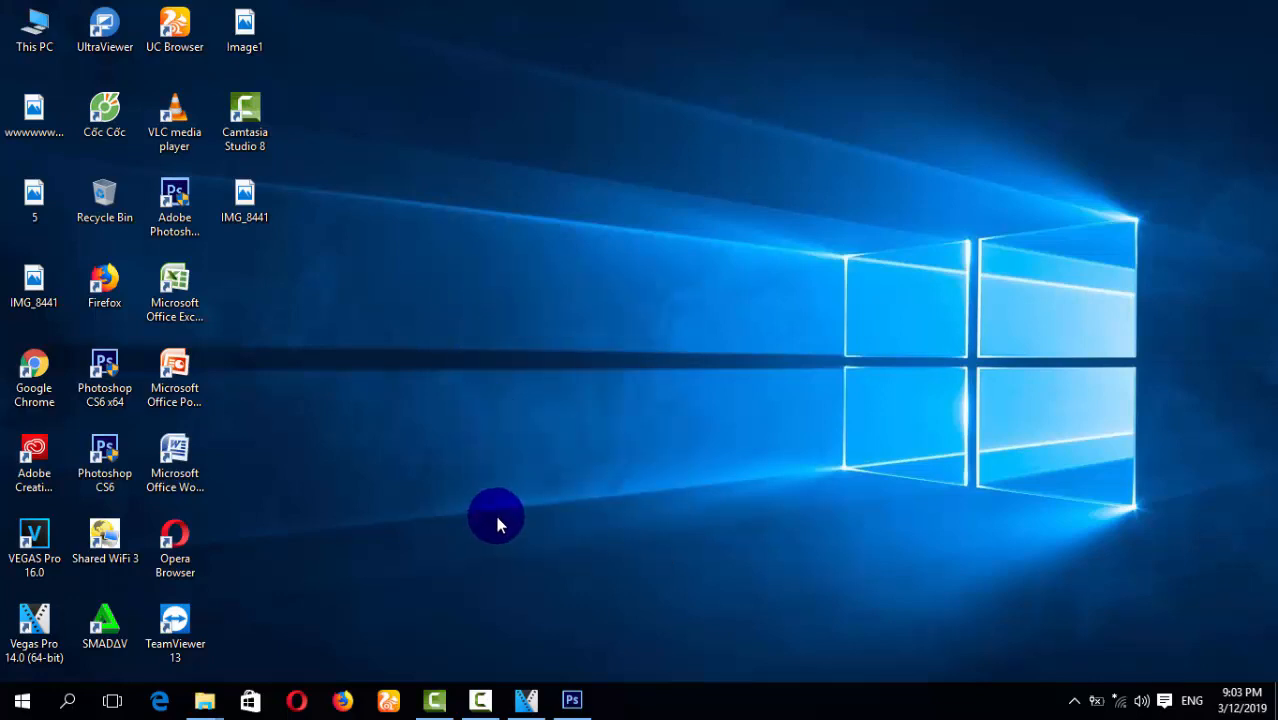
Restore the Photoshop window to bring back the IMG_8441.png cutout document
click(572, 700)
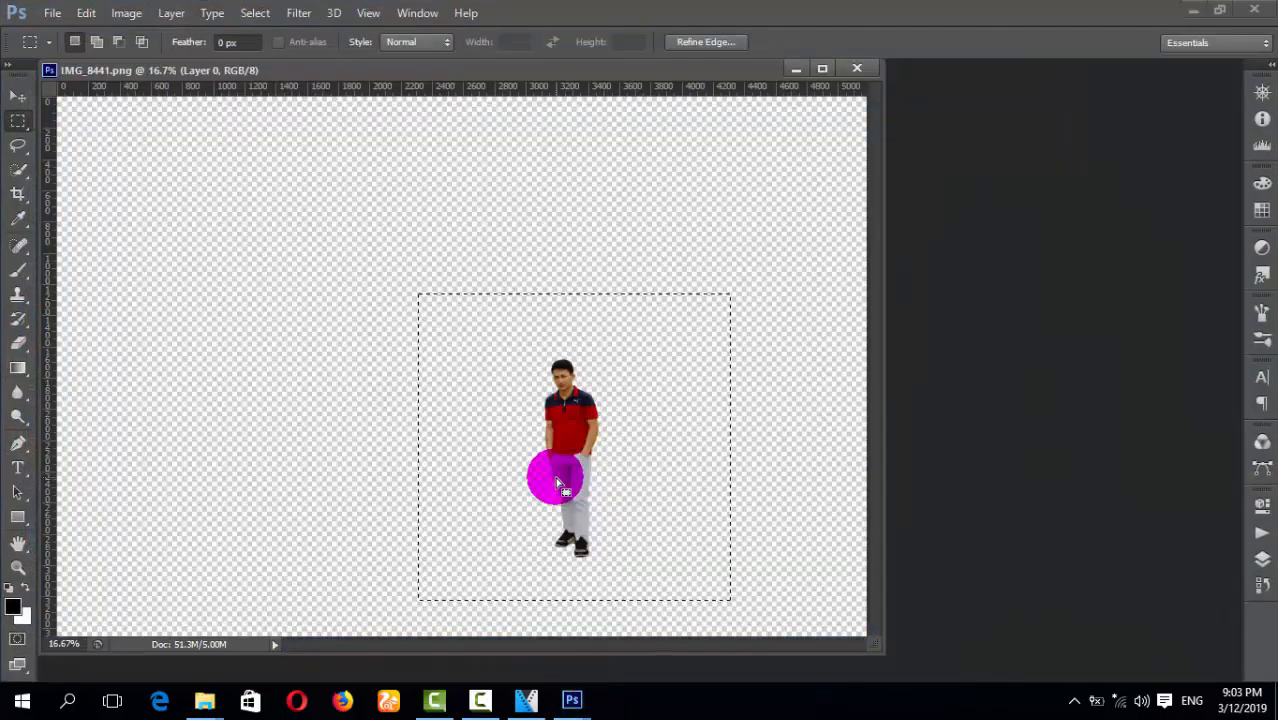